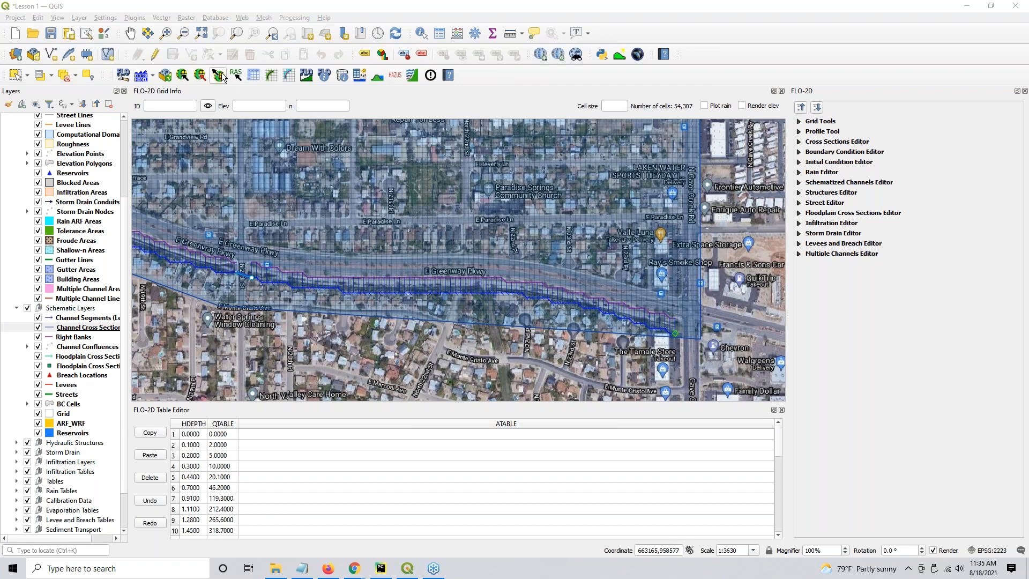
pyautogui.click(254, 78)
pyautogui.click(218, 76)
pyautogui.click(139, 75)
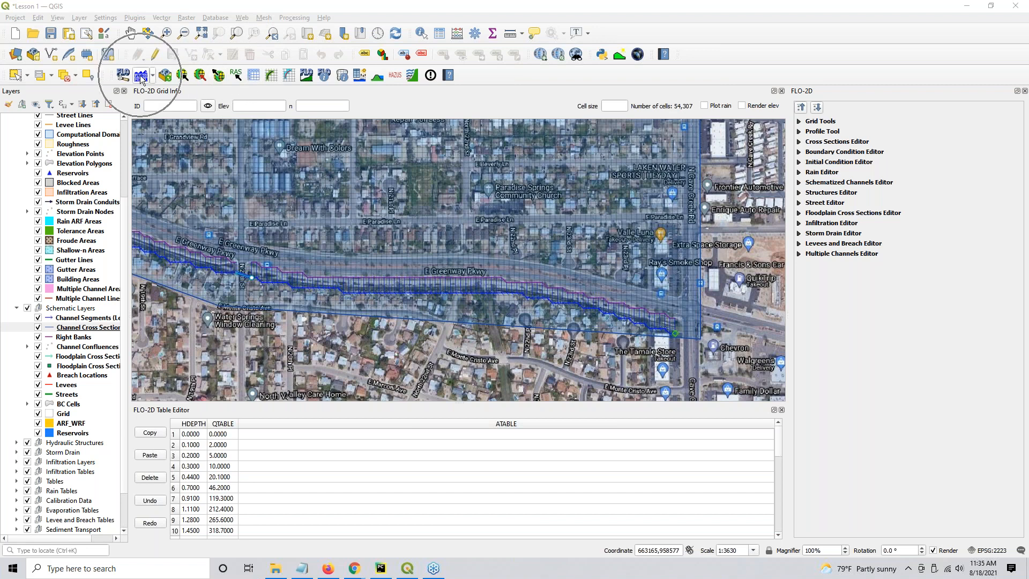
# Open the QGIS Lesson 2 Export folder in File Explorer and look through its CHK, DAT and OUT files
pyautogui.click(275, 568)
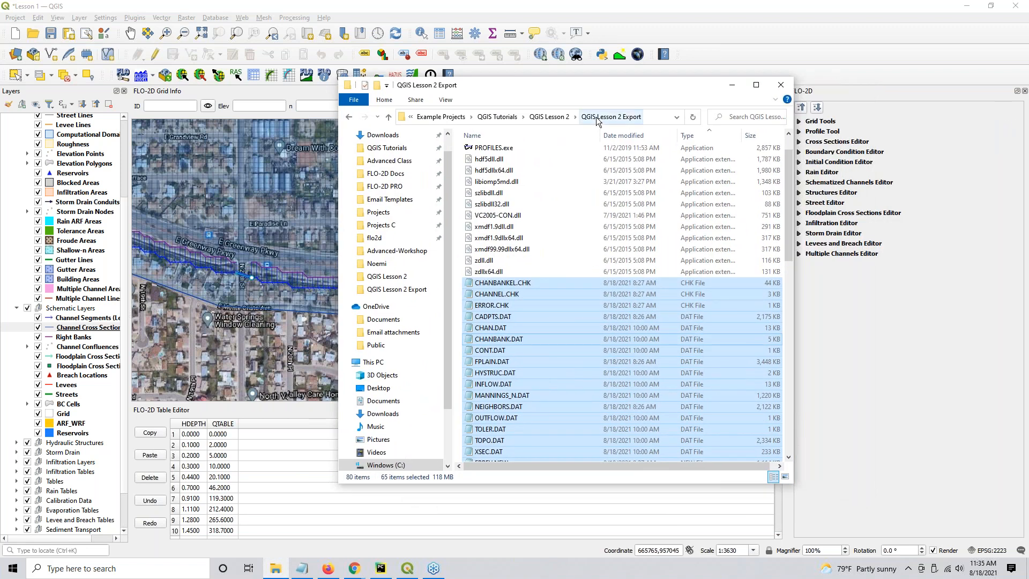
pyautogui.scroll(-8, 513, 307)
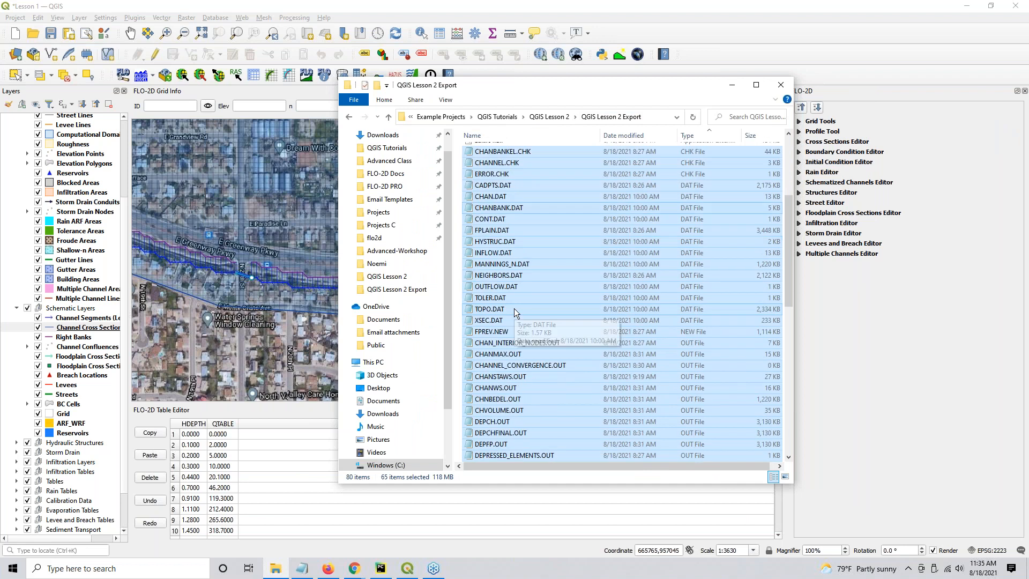
pyautogui.scroll(7, 514, 308)
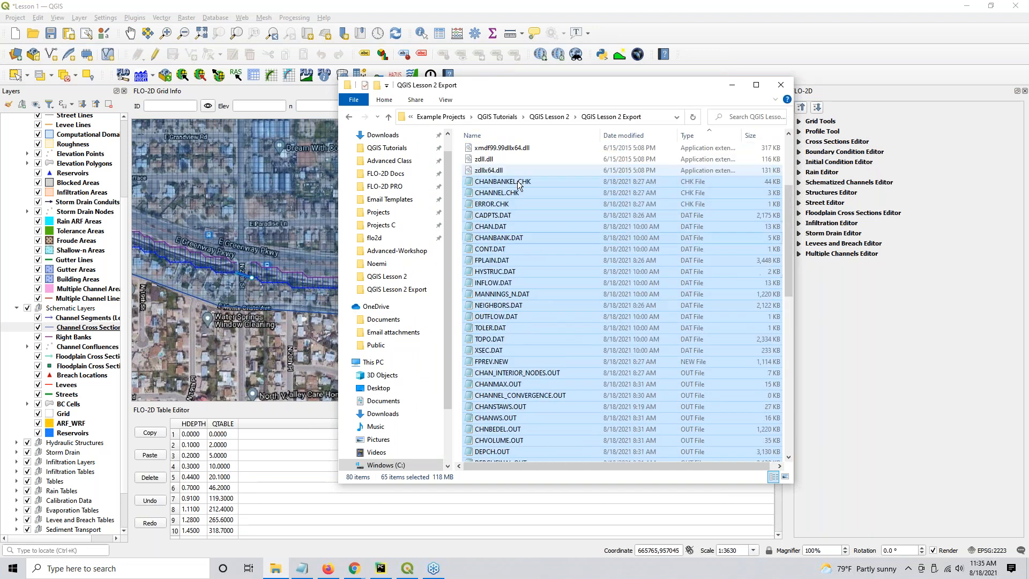
pyautogui.scroll(-5, 489, 285)
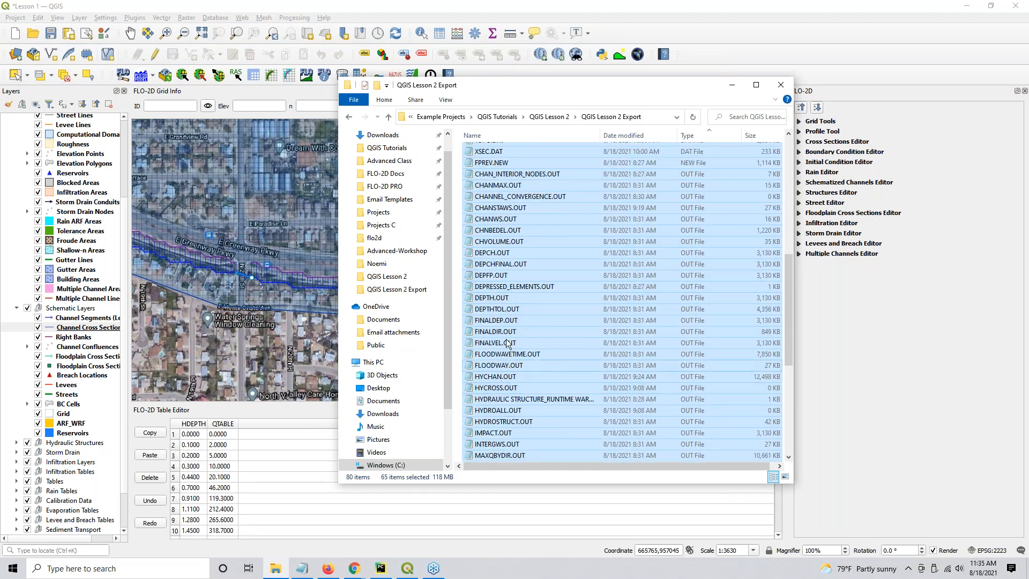
pyautogui.scroll(1, 531, 260)
pyautogui.scroll(5, 531, 260)
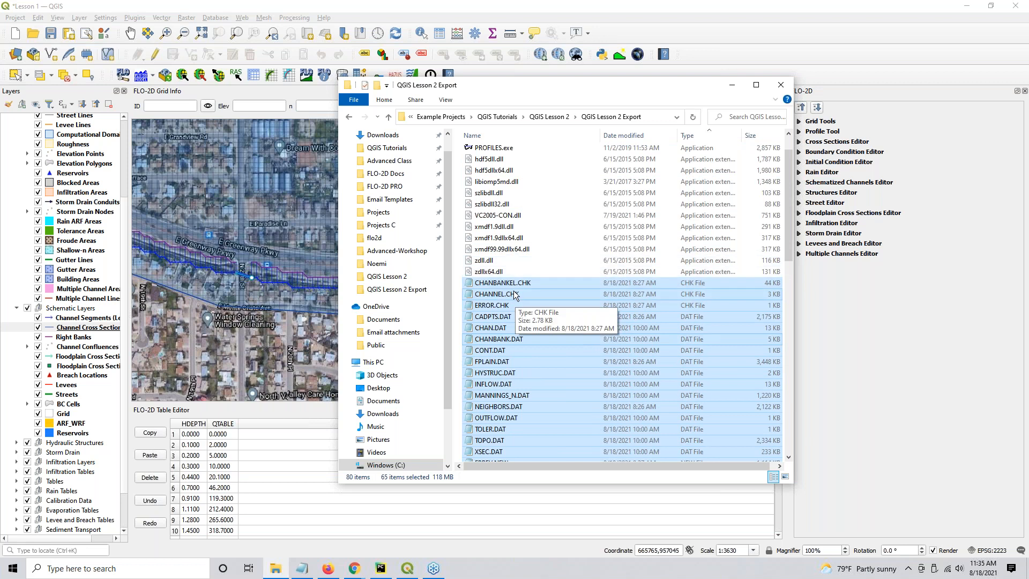
pyautogui.click(514, 295)
pyautogui.scroll(-2, 501, 299)
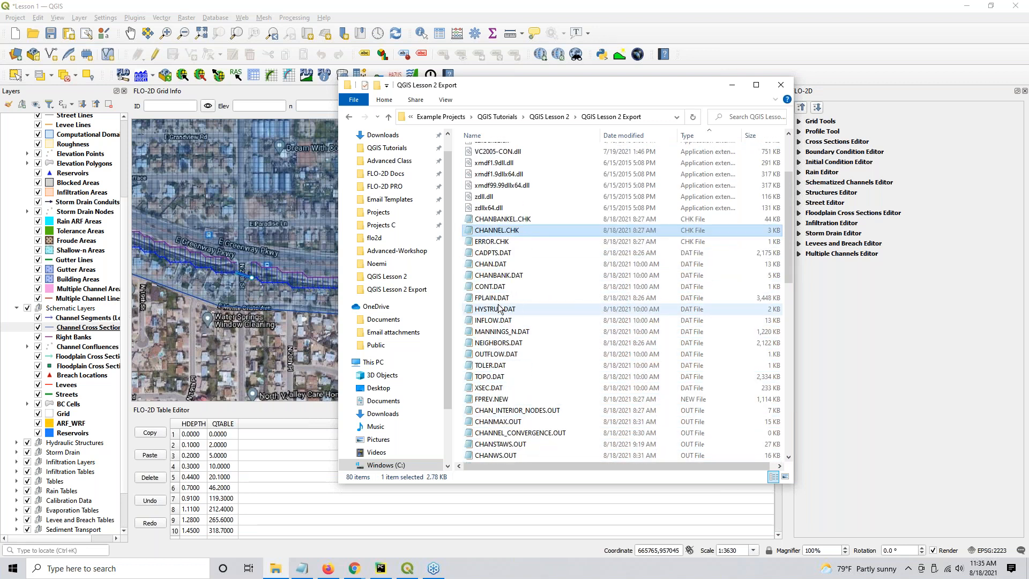
# Open CHAN.DAT, CHANBANK.DAT, HYSTRUC.DAT, INFLOW.DAT, OUTFLOW.DAT and XSEC.DAT together in Notepad++
pyautogui.click(498, 266)
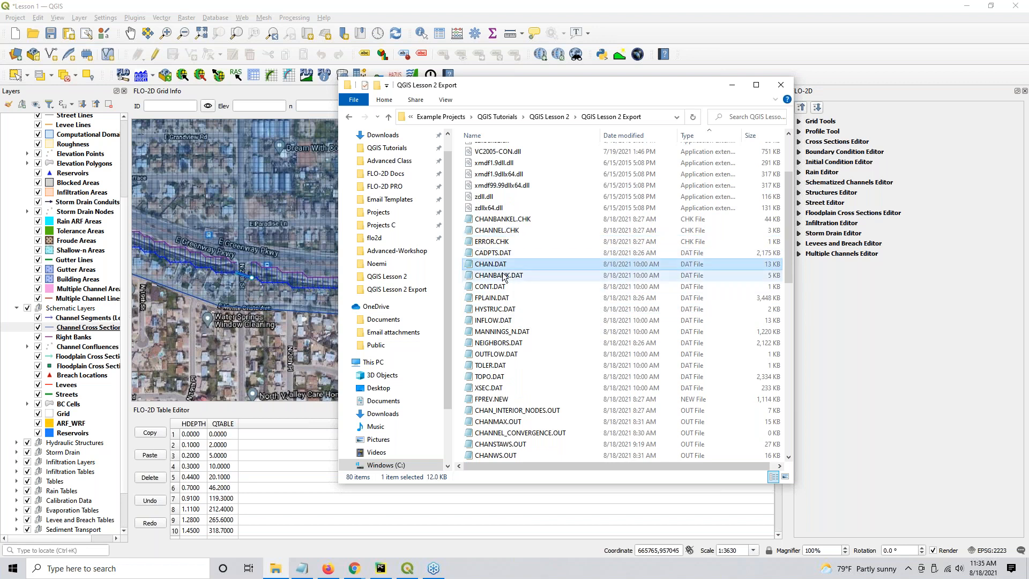
pyautogui.keyDown('ctrl'); pyautogui.click(504, 276); pyautogui.keyUp('ctrl')
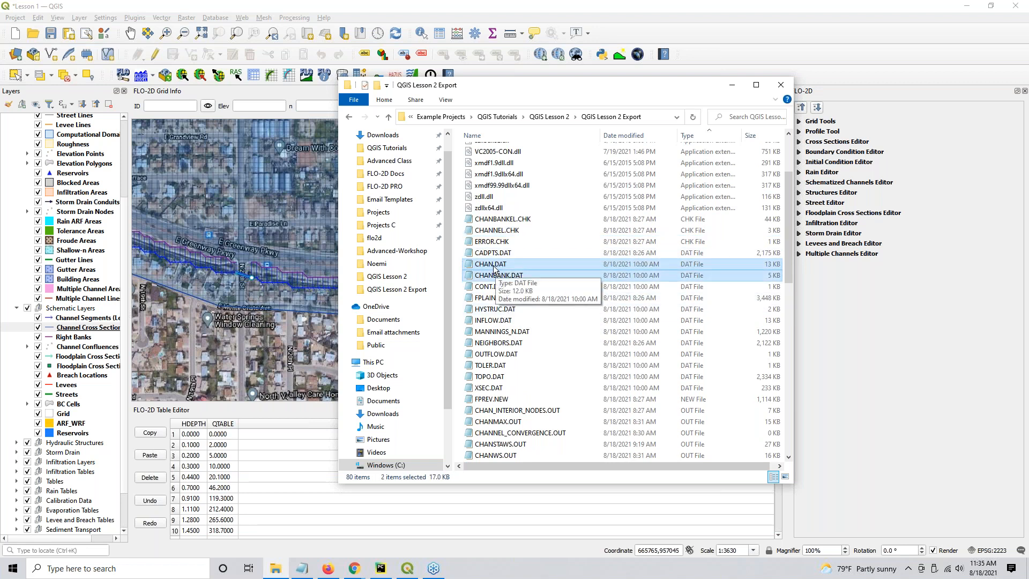
pyautogui.keyDown('ctrl'); pyautogui.click(499, 309); pyautogui.keyUp('ctrl')
pyautogui.keyDown('ctrl'); pyautogui.click(503, 320); pyautogui.keyUp('ctrl')
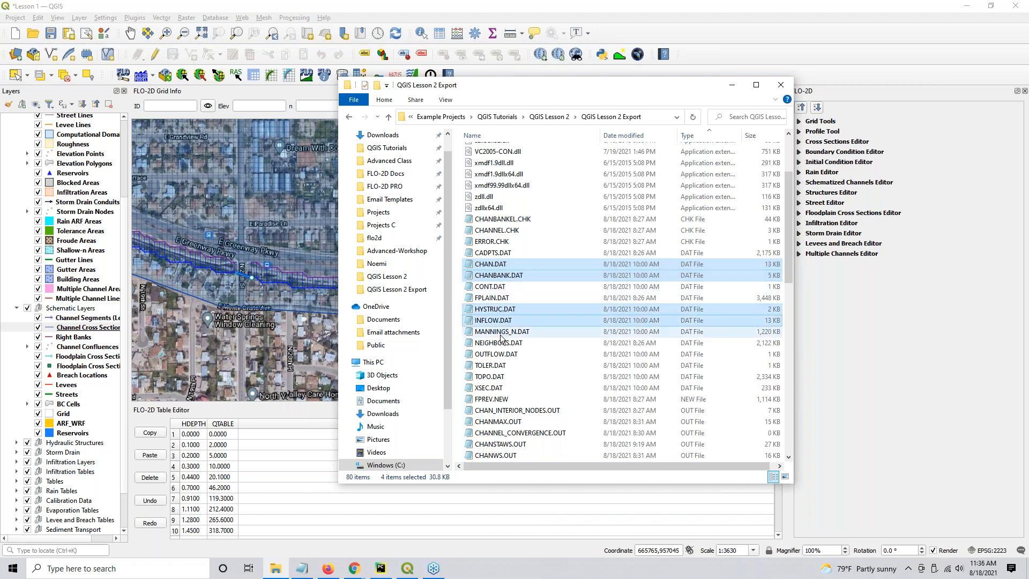
pyautogui.keyDown('ctrl'); pyautogui.click(497, 355); pyautogui.keyUp('ctrl')
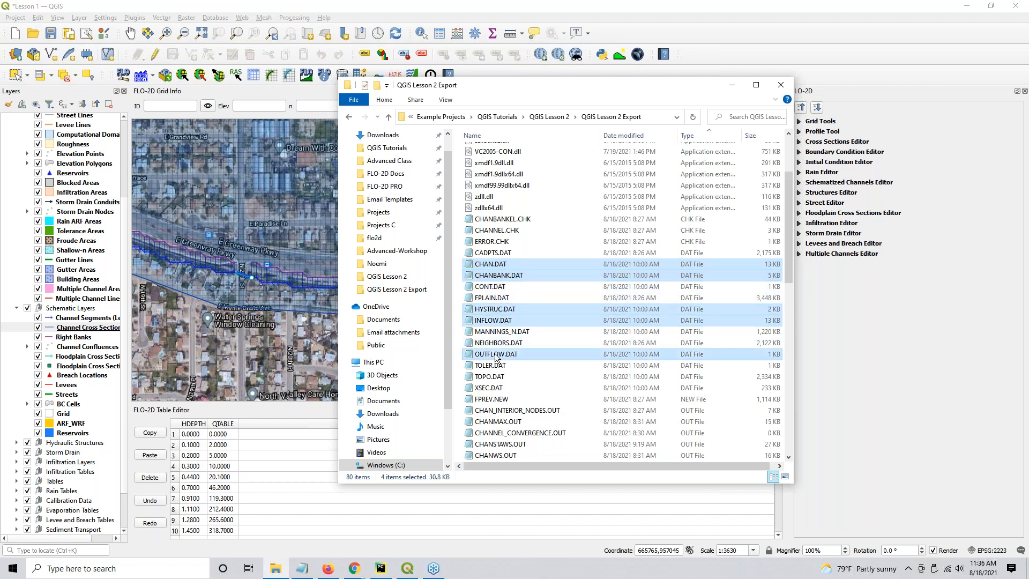
pyautogui.keyDown('ctrl'); pyautogui.click(492, 388); pyautogui.keyUp('ctrl')
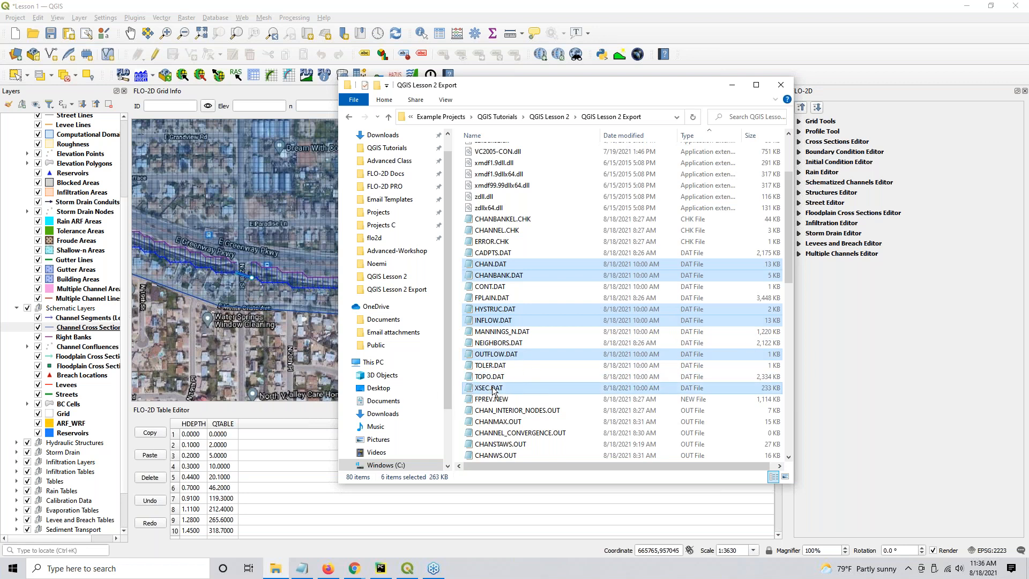
pyautogui.rightClick(492, 388)
pyautogui.click(523, 242)
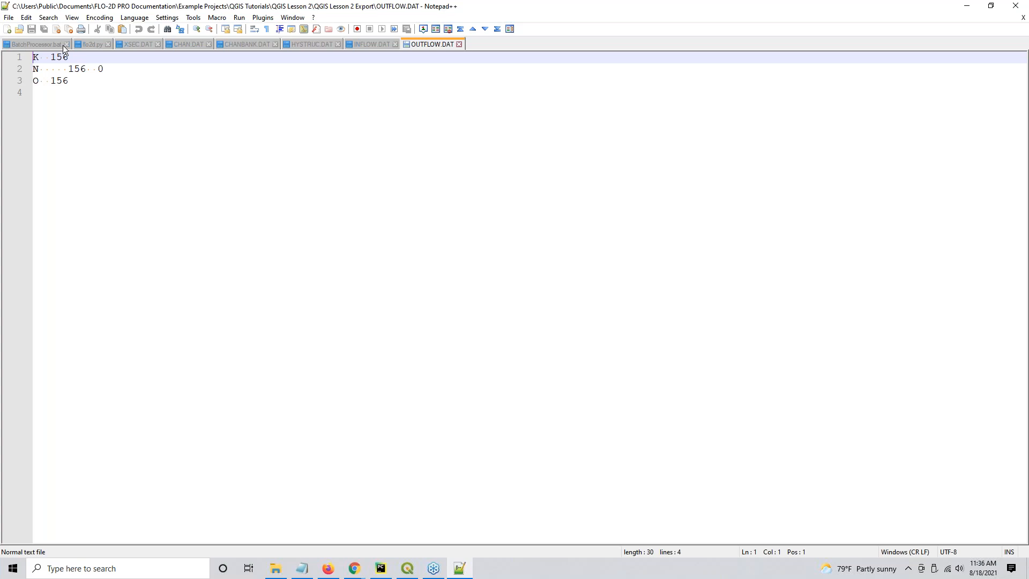
# Close the unrelated BatchProcessor.bat and flo2d.py files, keeping OUTFLOW.DAT in view
pyautogui.click(66, 45)
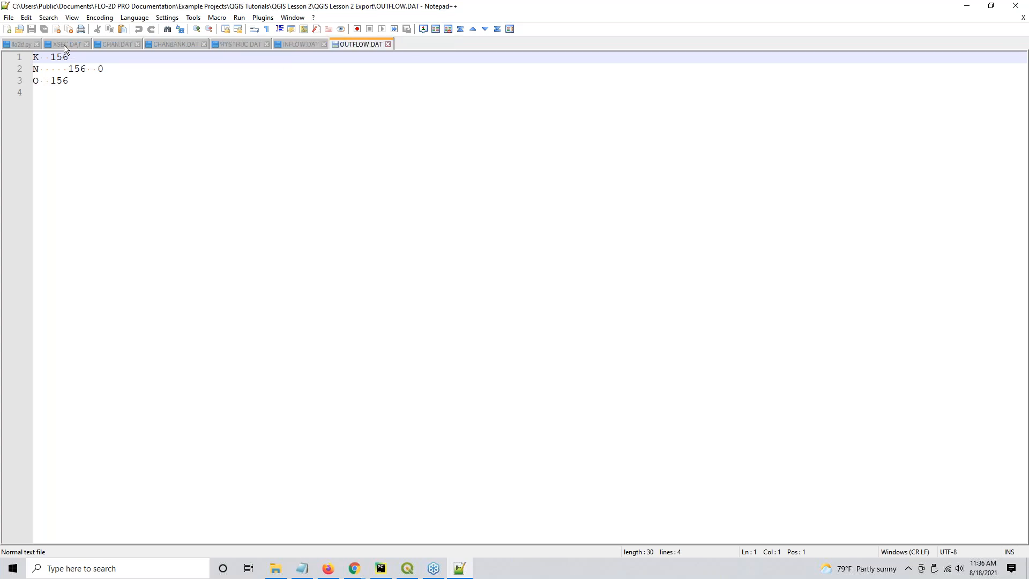
pyautogui.click(35, 44)
pyautogui.click(63, 105)
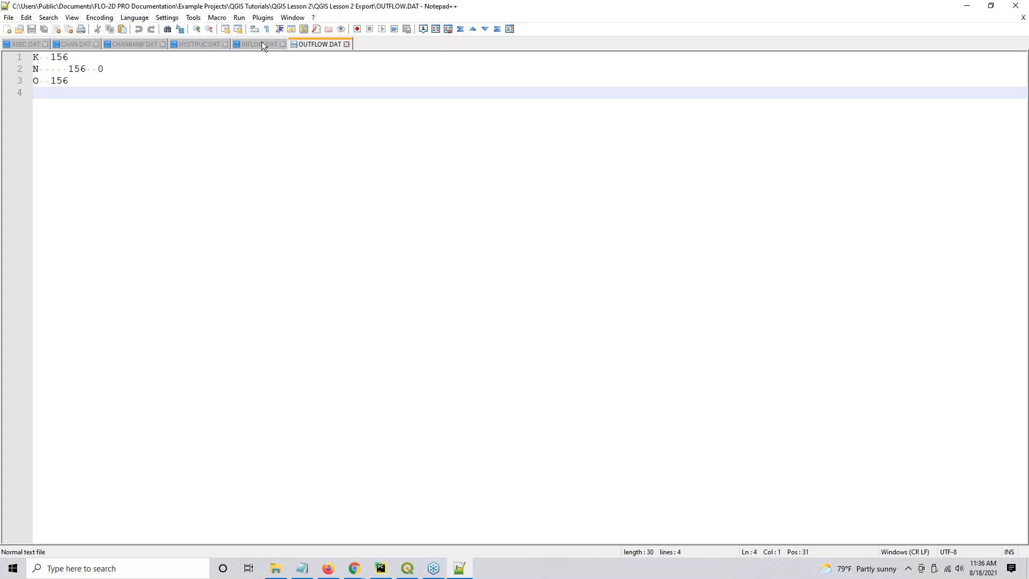
# Delete the whole N line for element 156 from OUTFLOW.DAT and save the file
pyautogui.click(88, 83)
pyautogui.click(28, 68)
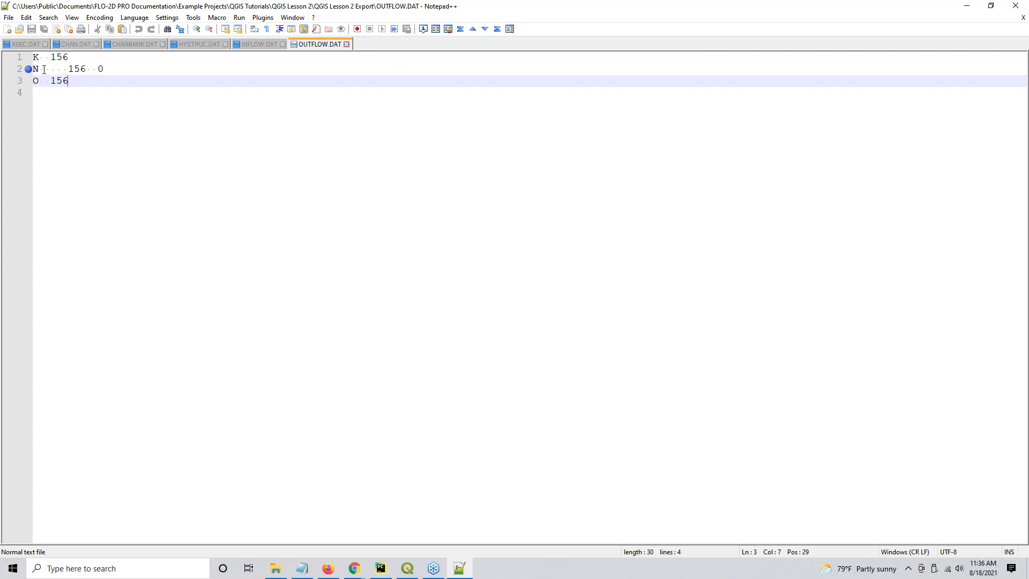
pyautogui.moveTo(35, 69); pyautogui.dragTo(154, 69)
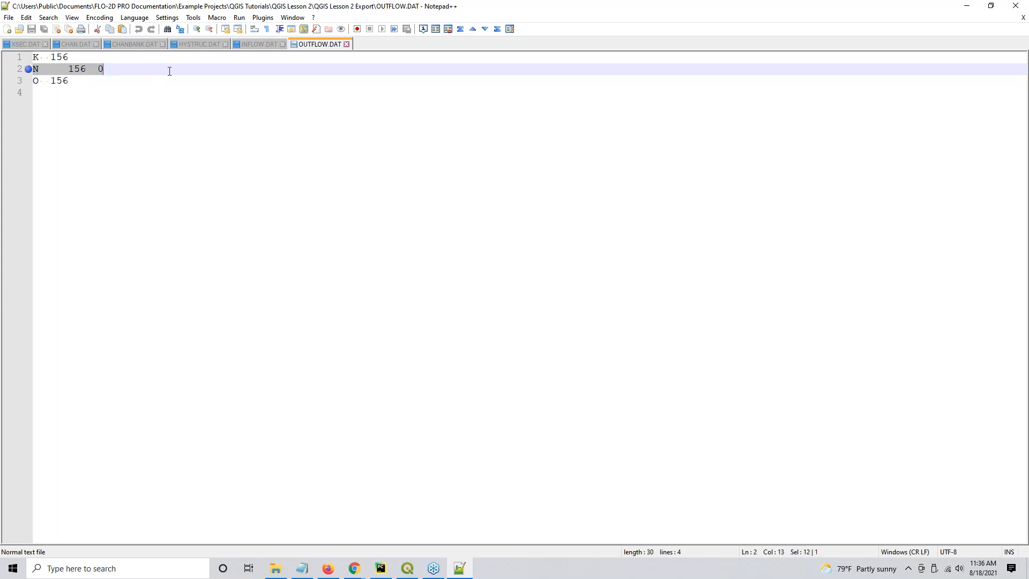
pyautogui.press('Delete')
pyautogui.press('Delete')
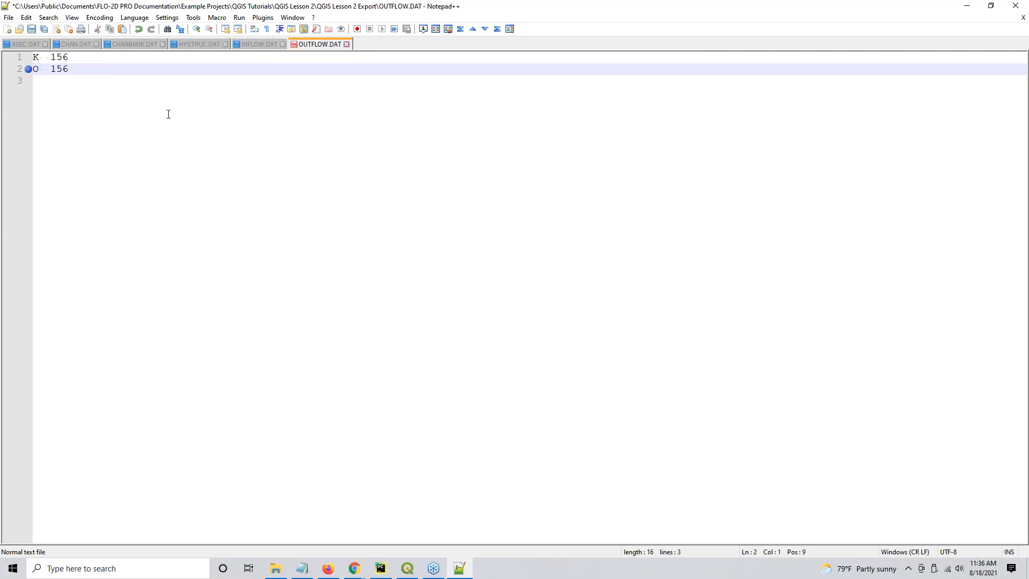
pyautogui.click(168, 114)
pyautogui.click(32, 29)
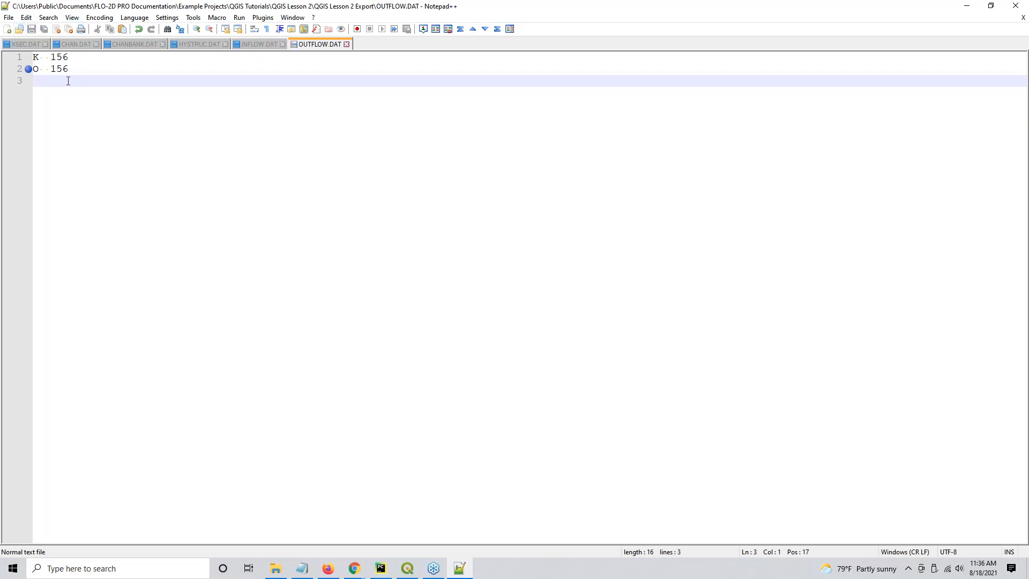
# Highlight the K and O lines in OUTFLOW.DAT to review the channel outflow entries
pyautogui.moveTo(69, 70); pyautogui.dragTo(33, 57)
pyautogui.click(53, 83)
pyautogui.moveTo(45, 57); pyautogui.dragTo(82, 71)
pyautogui.click(83, 71)
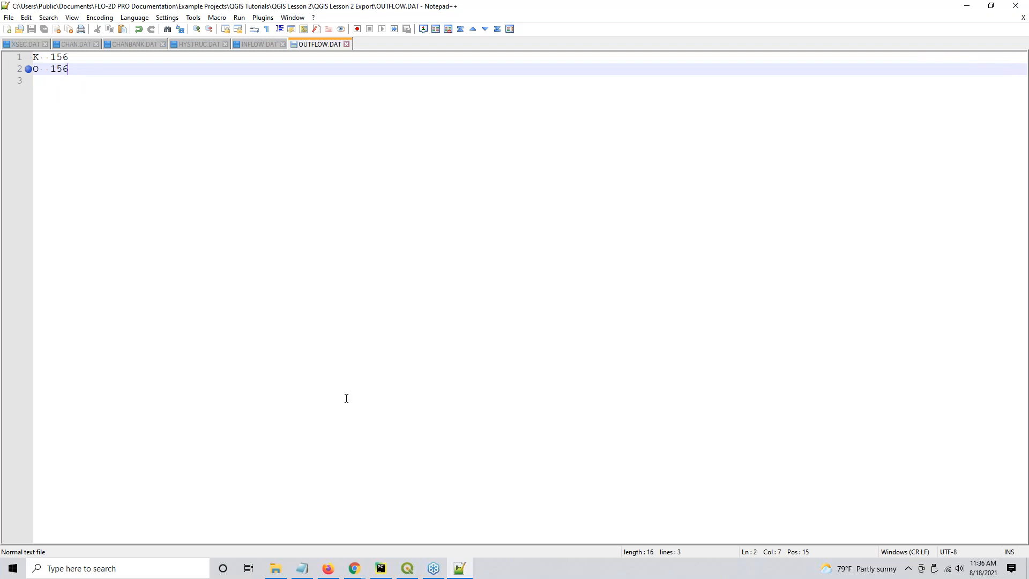
# Switch to QGIS and examine the channel's upstream end and its cross sections along E Greenway Pkwy
pyautogui.click(407, 568)
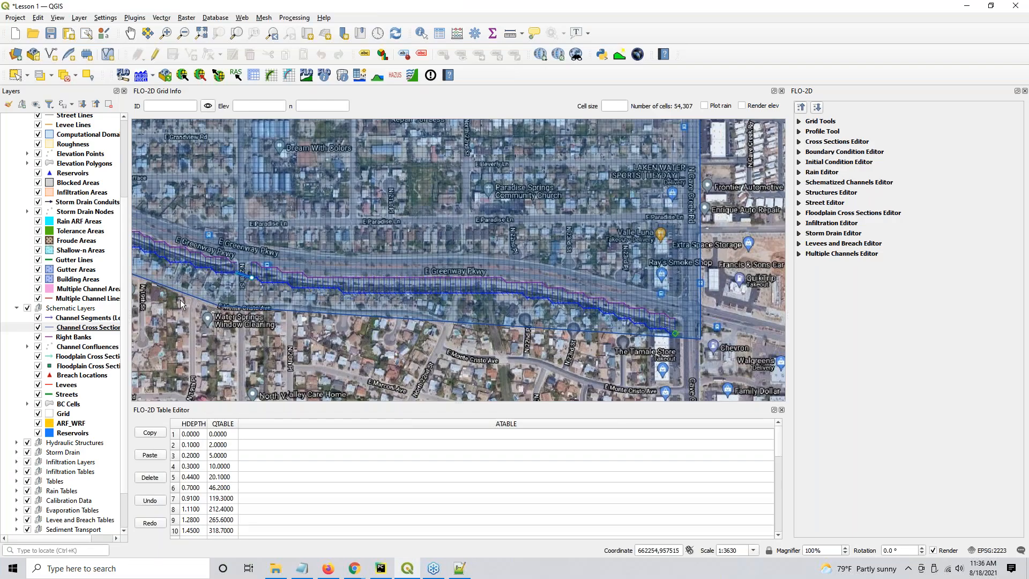
pyautogui.scroll(2, 522, 381)
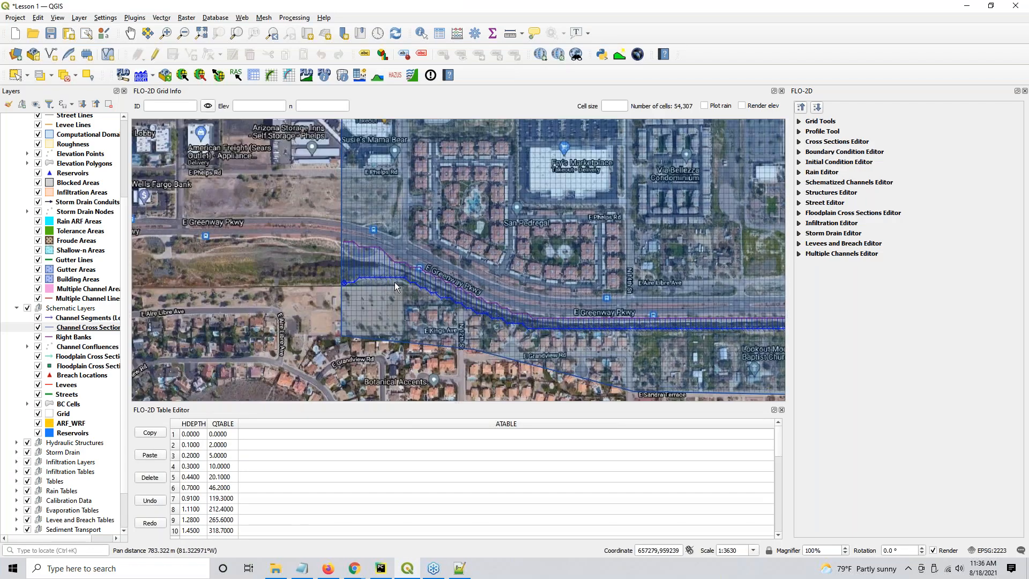
pyautogui.moveTo(366, 326); pyautogui.dragTo(560, 407)
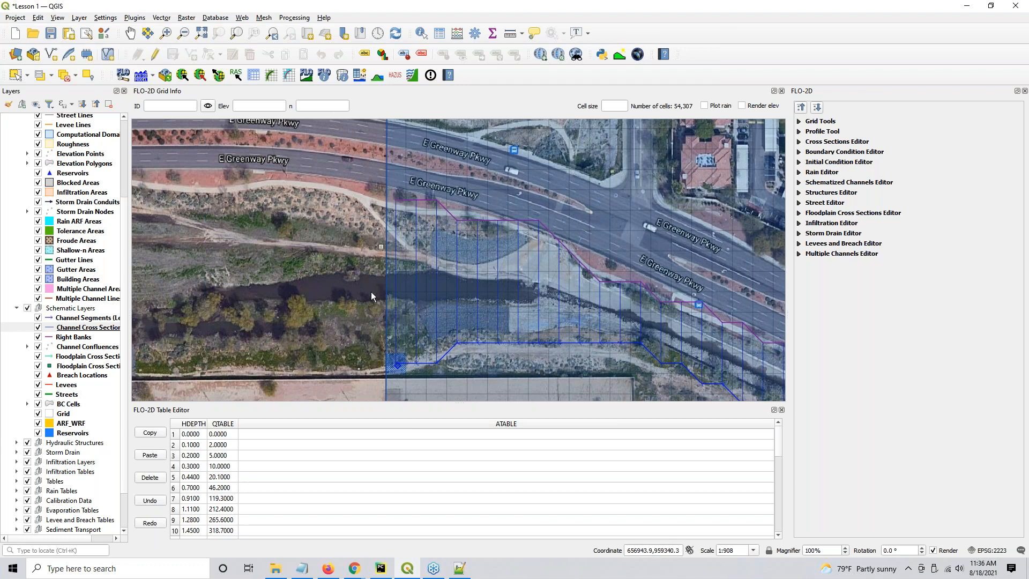
pyautogui.scroll(-1, 579, 324)
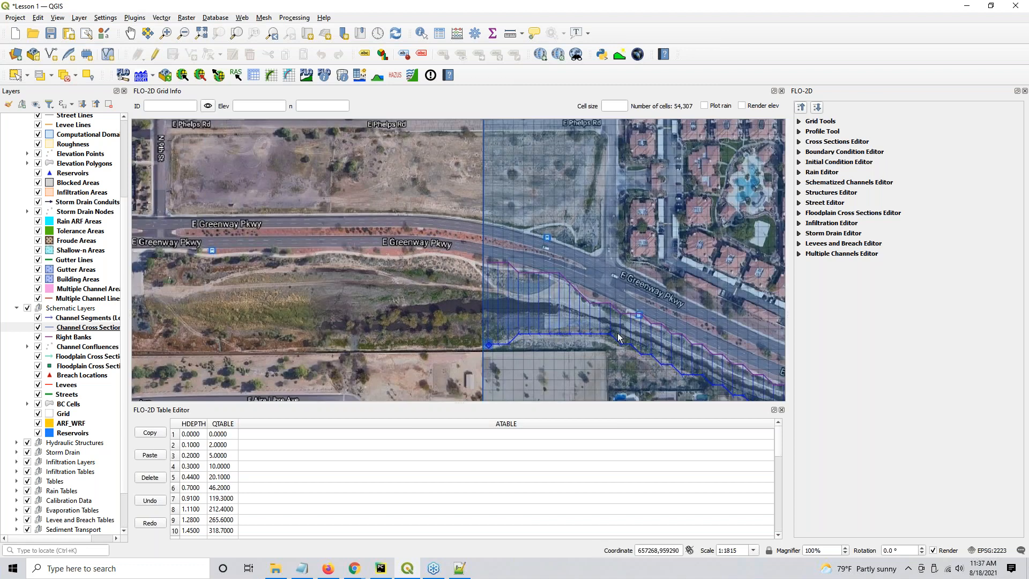
pyautogui.moveTo(646, 340); pyautogui.dragTo(350, 259)
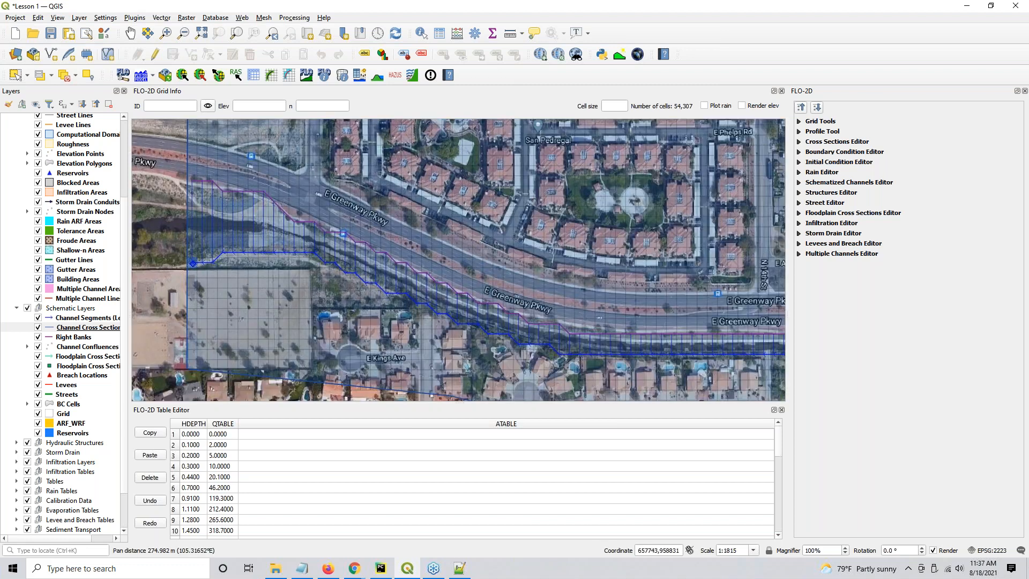
# Return to Notepad++, close OUTFLOW.DAT and examine the F line at the start of INFLOW.DAT
pyautogui.click(459, 569)
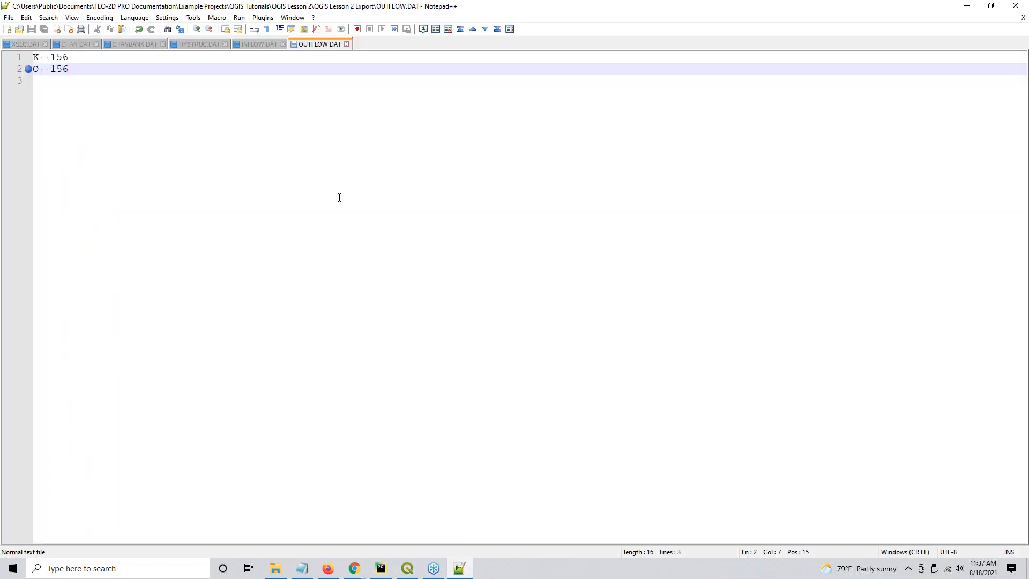
pyautogui.click(346, 44)
pyautogui.click(255, 45)
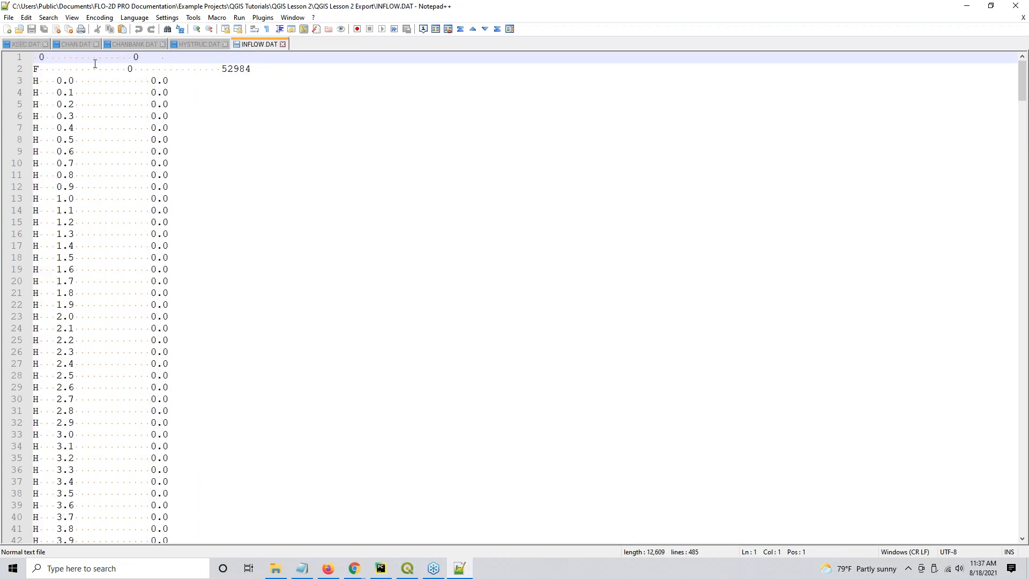
pyautogui.moveTo(33, 68); pyautogui.dragTo(42, 68)
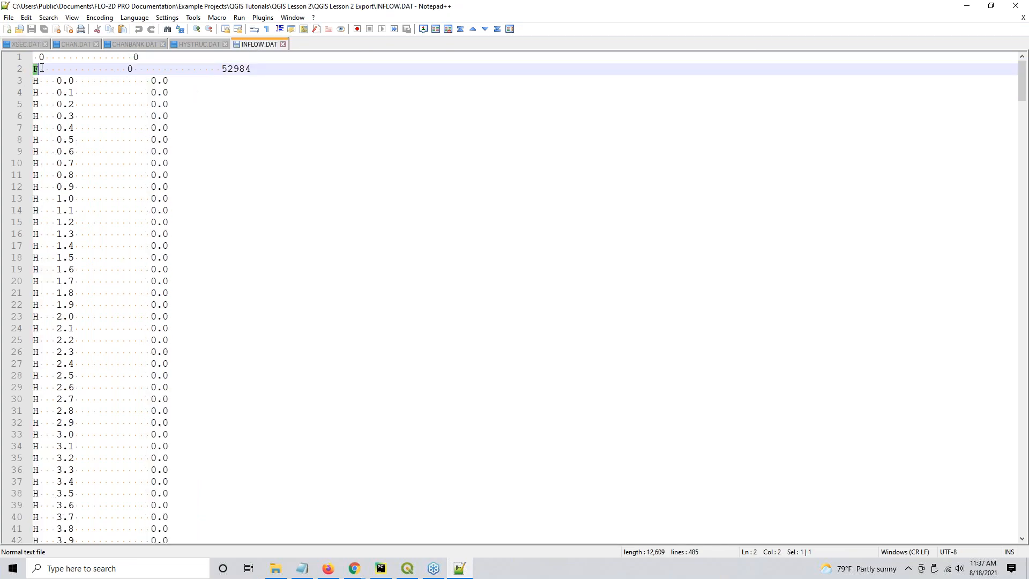
pyautogui.click(245, 101)
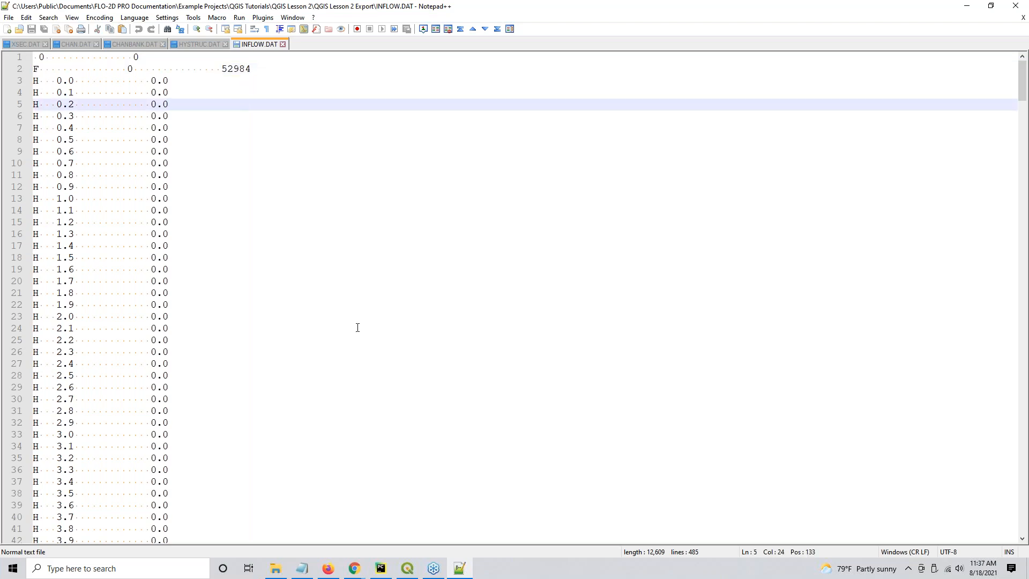
# Search INFLOW.DAT for "C" to locate the channel inflow line, and place the cursor on that line
pyautogui.hotkey('ctrl', 'f')
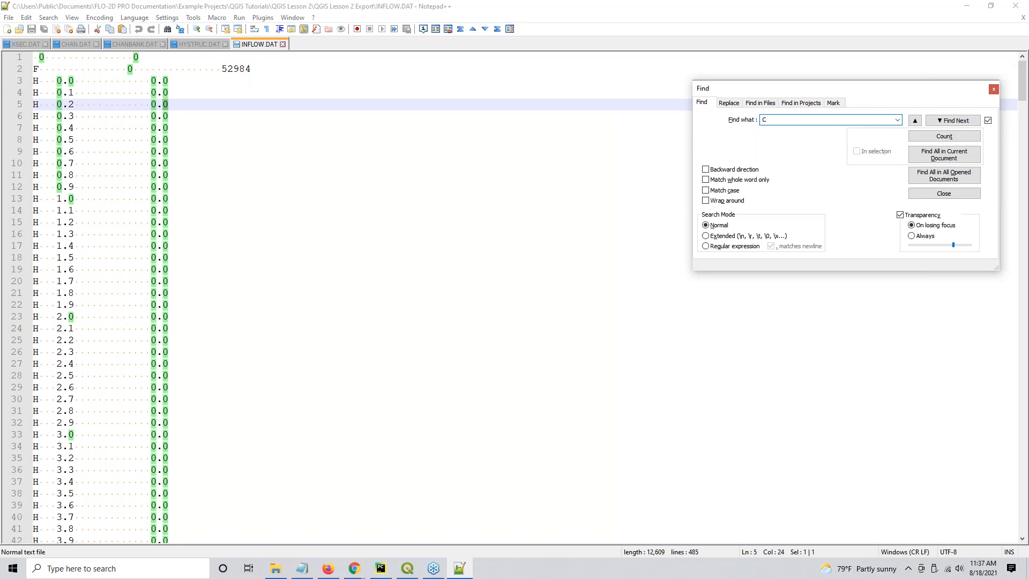
pyautogui.write('C')
pyautogui.press('Return')
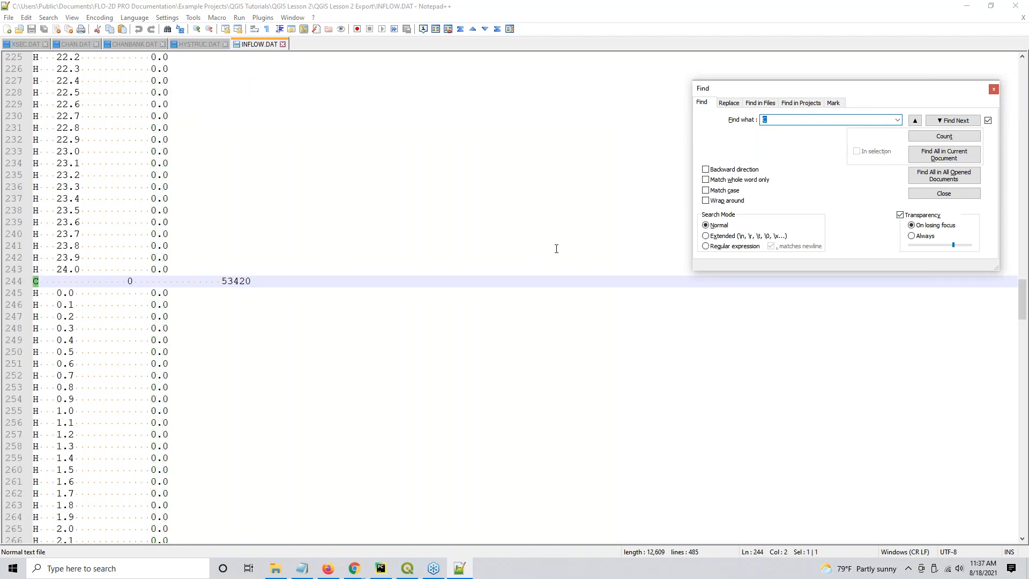
pyautogui.click(993, 89)
pyautogui.click(46, 280)
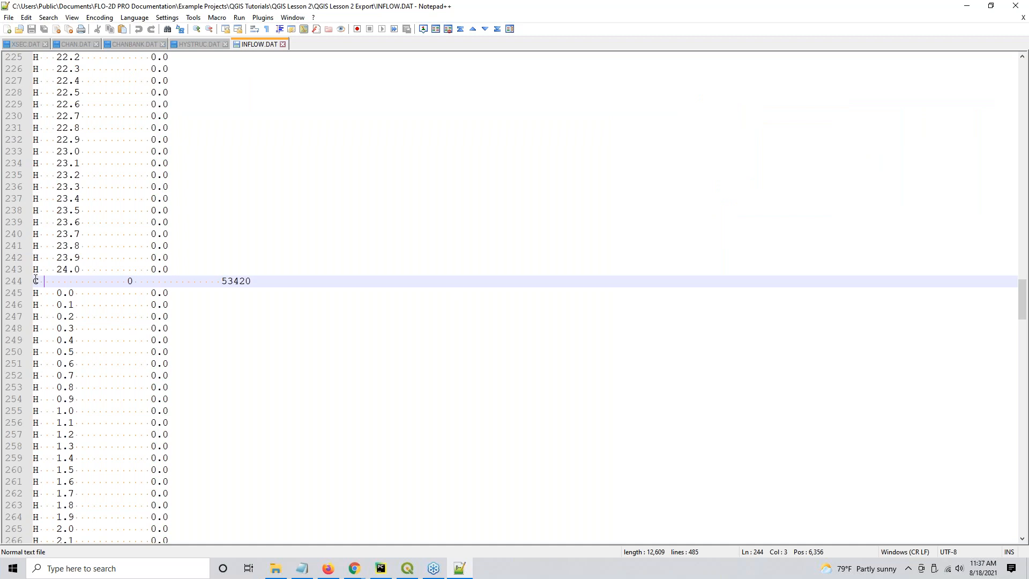
pyautogui.click(27, 280)
# Examine the hydrograph time and discharge values that follow the C line in INFLOW.DAT
pyautogui.scroll(-20, 225, 326)
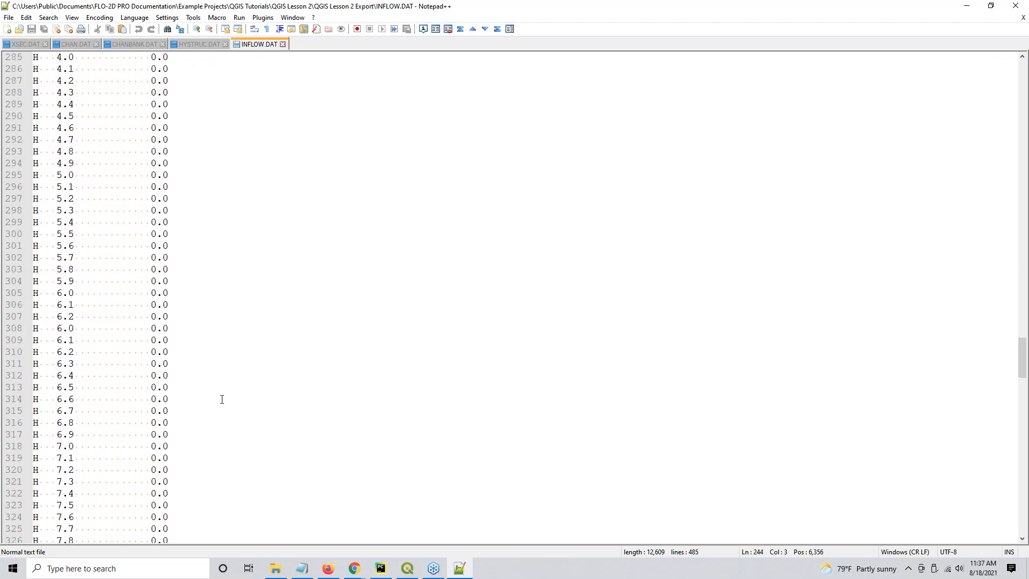
pyautogui.scroll(-5, 222, 399)
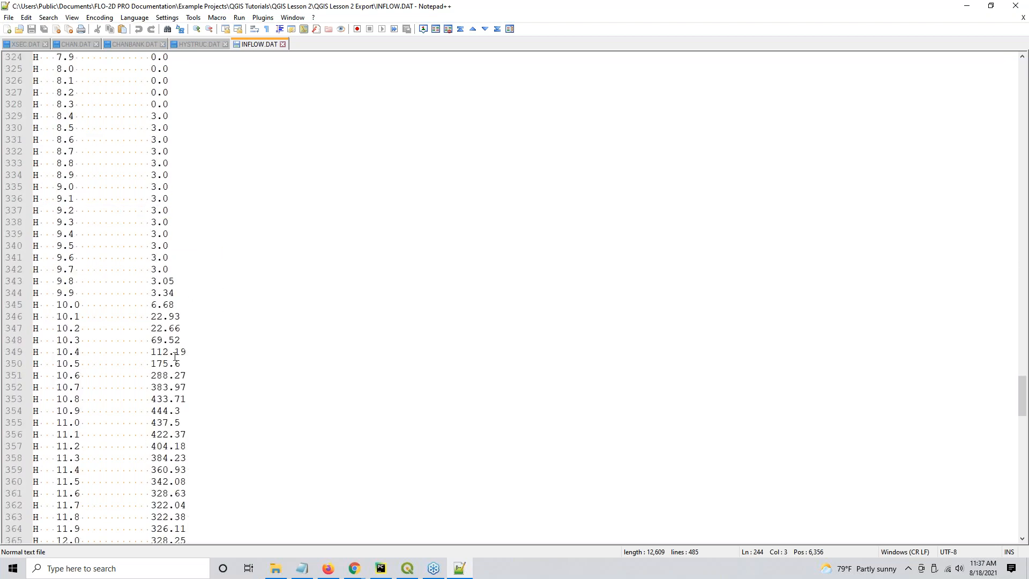
pyautogui.scroll(20, 175, 356)
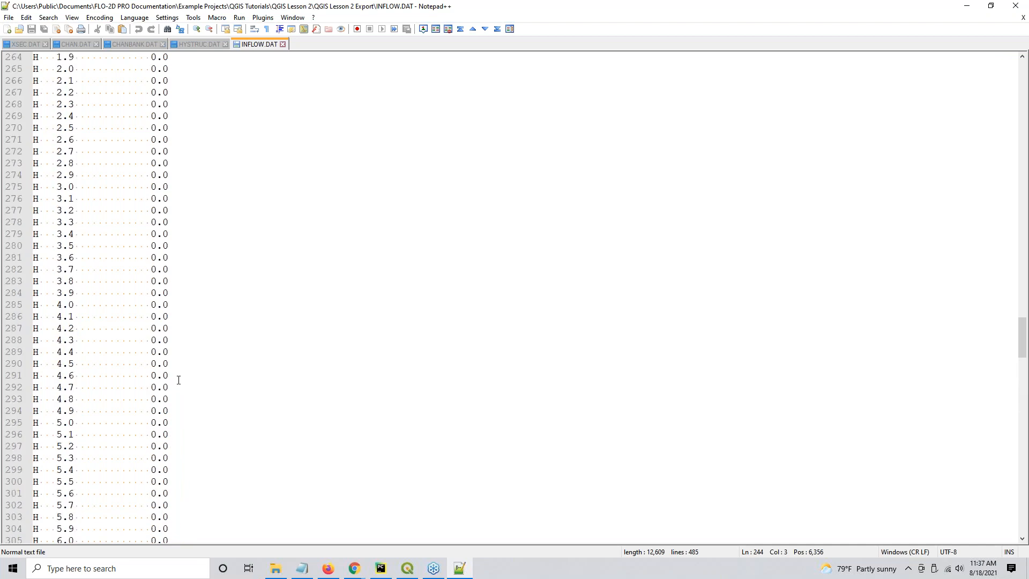
# Examine the rest of the INFLOW.DAT hydrograph, through the peak discharges and on to the final rows
pyautogui.scroll(-20, 150, 364)
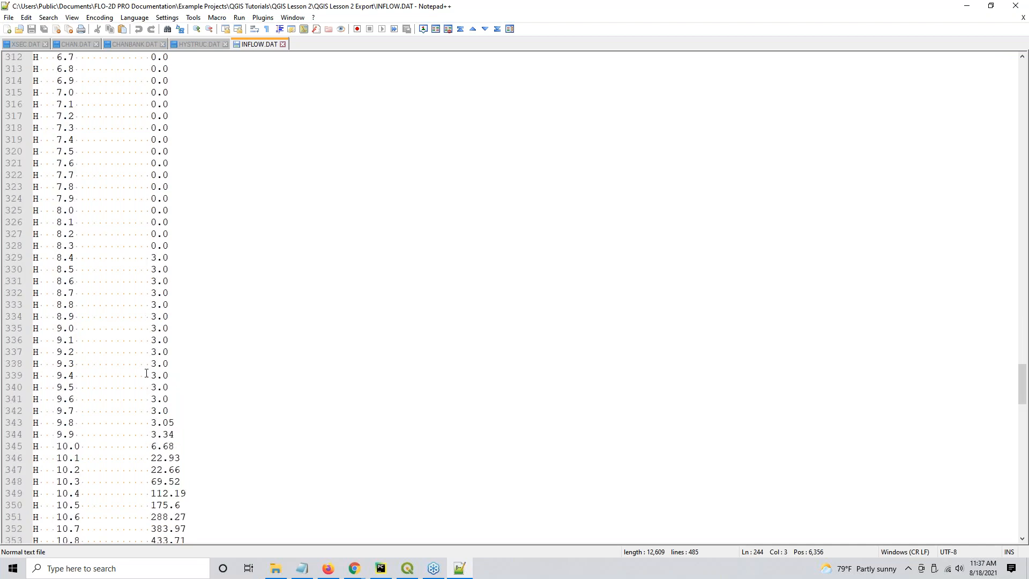
pyautogui.scroll(-20, 166, 396)
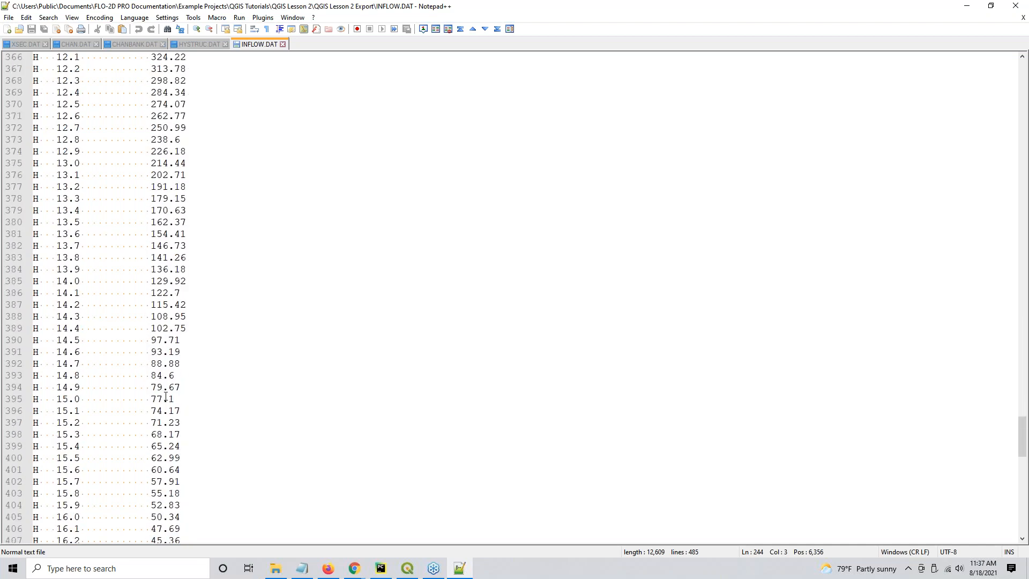
pyautogui.scroll(-16, 166, 396)
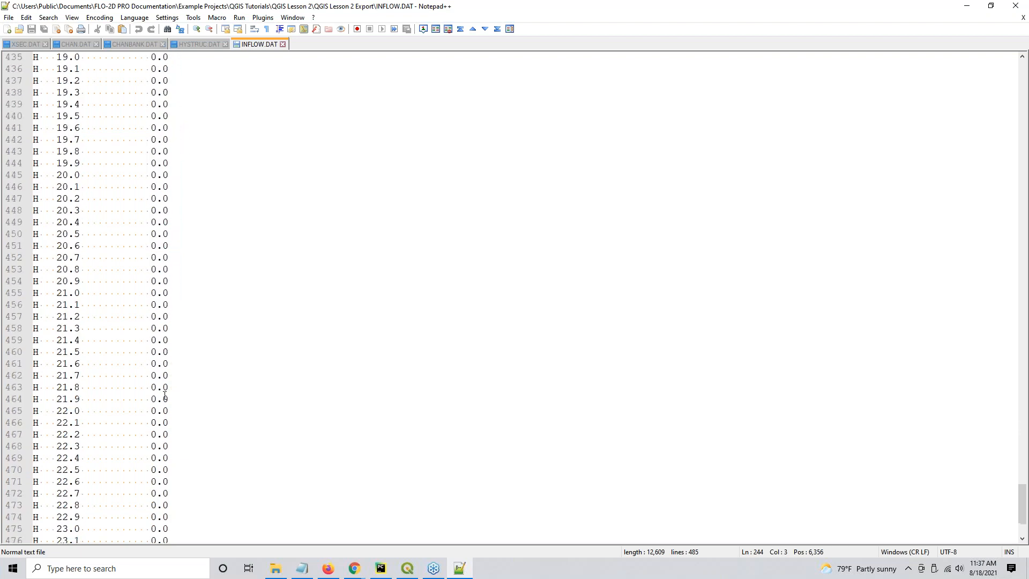
# Switch to QGIS and locate the channel's inflow cell beside N Cave Creek Rd, south of E Greenway Pkwy
pyautogui.click(966, 6)
pyautogui.moveTo(764, 336); pyautogui.dragTo(198, 263)
pyautogui.moveTo(665, 362); pyautogui.dragTo(509, 138)
pyautogui.moveTo(657, 320); pyautogui.dragTo(331, 253)
pyautogui.moveTo(566, 375); pyautogui.dragTo(367, 338)
pyautogui.scroll(-2, 367, 338)
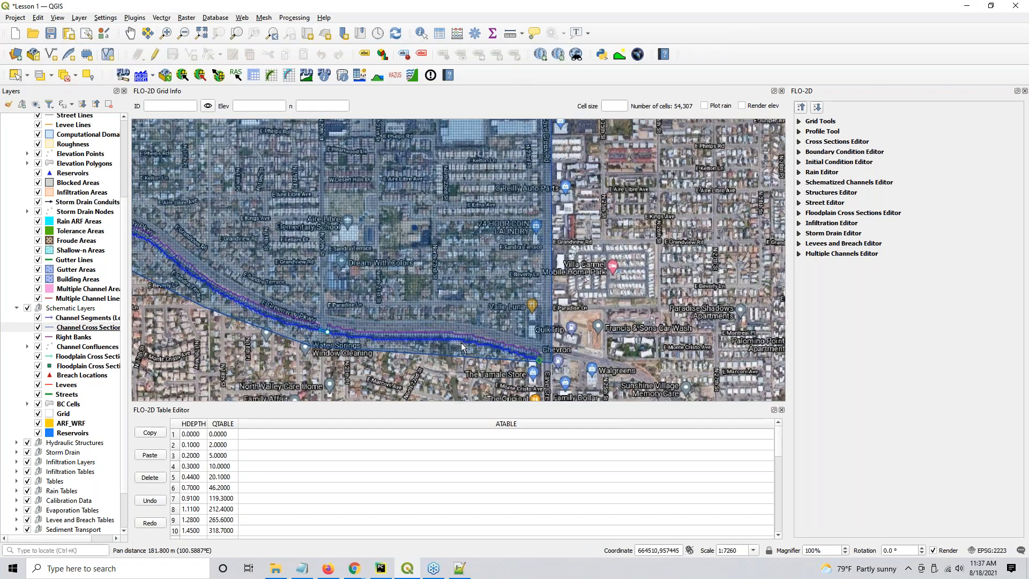
pyautogui.scroll(3, 581, 368)
pyautogui.moveTo(289, 303); pyautogui.dragTo(468, 333)
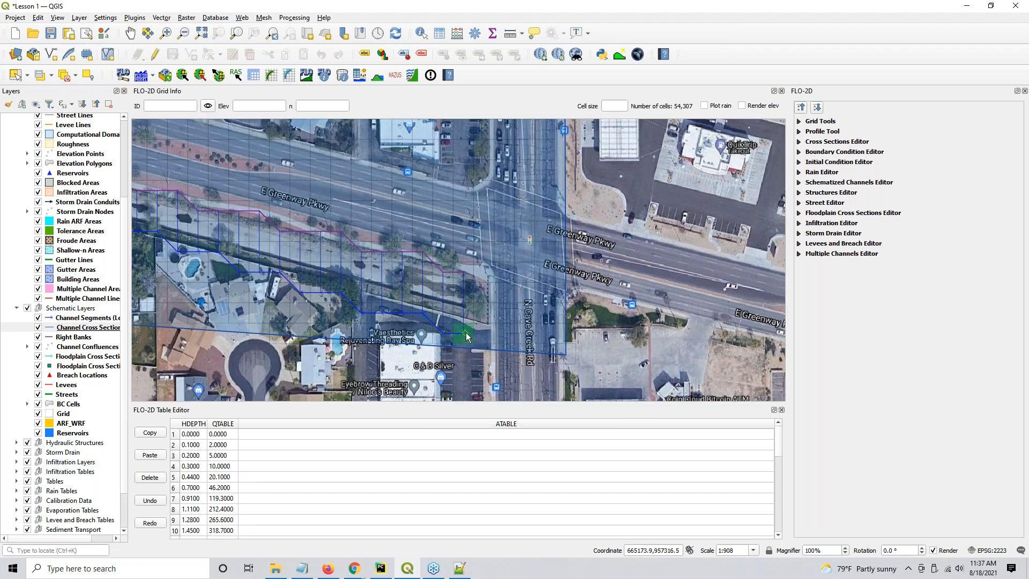
# Show the GrnwayIn inflow condition in the Boundary Condition Editor
pyautogui.click(802, 153)
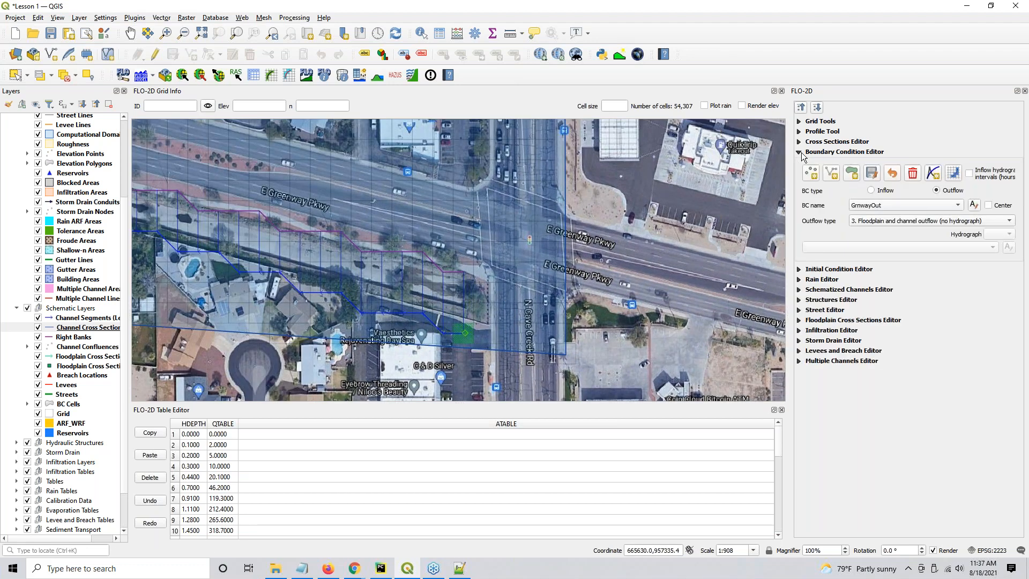
pyautogui.click(871, 190)
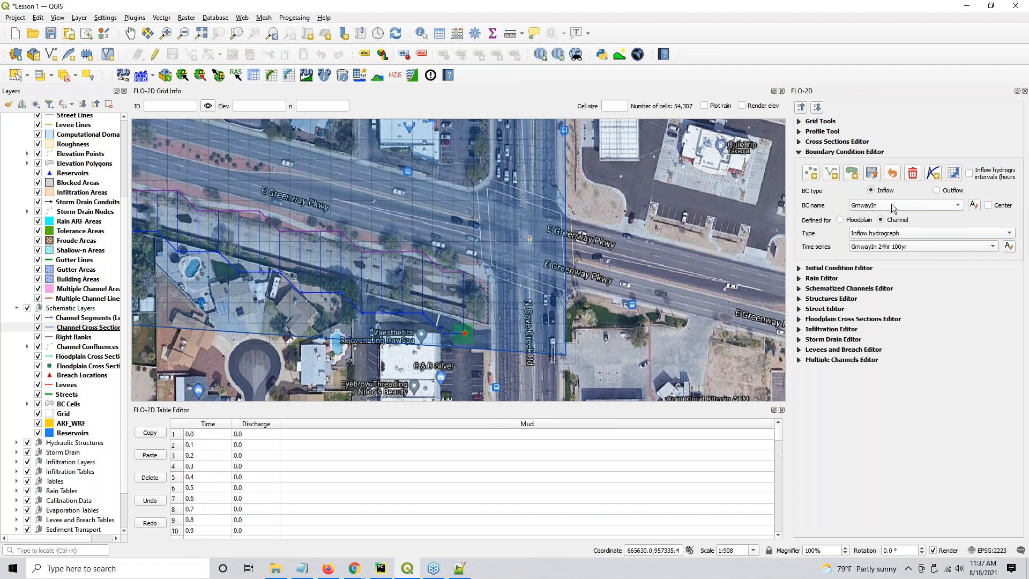
pyautogui.click(884, 204)
# Display the FLO-2D plot of the GrnwayIn inflow hydrograph, review the discharge curve and close the plot
pyautogui.rightClick(503, 76)
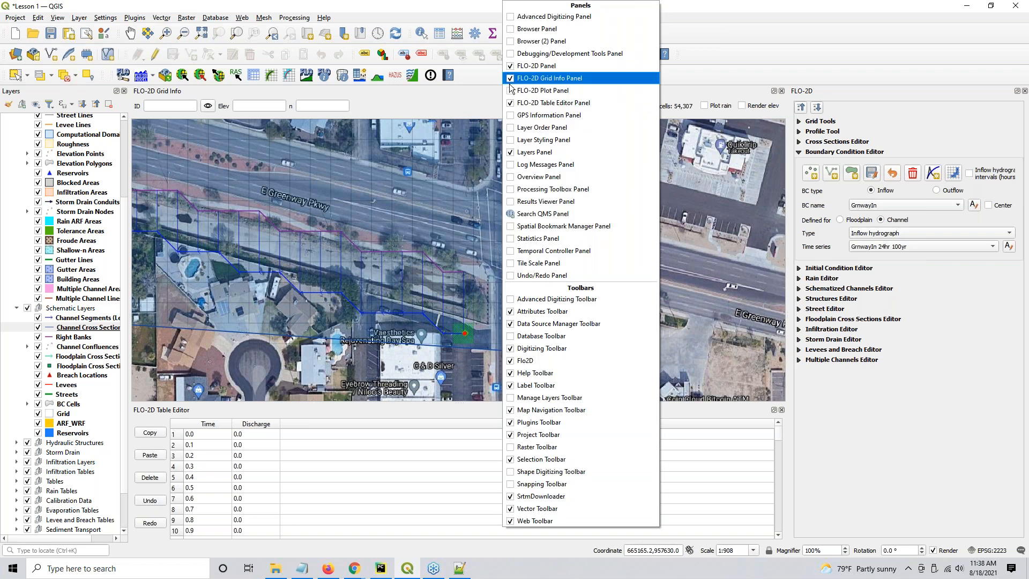
pyautogui.click(511, 90)
pyautogui.moveTo(443, 217); pyautogui.dragTo(555, 254)
pyautogui.click(397, 488)
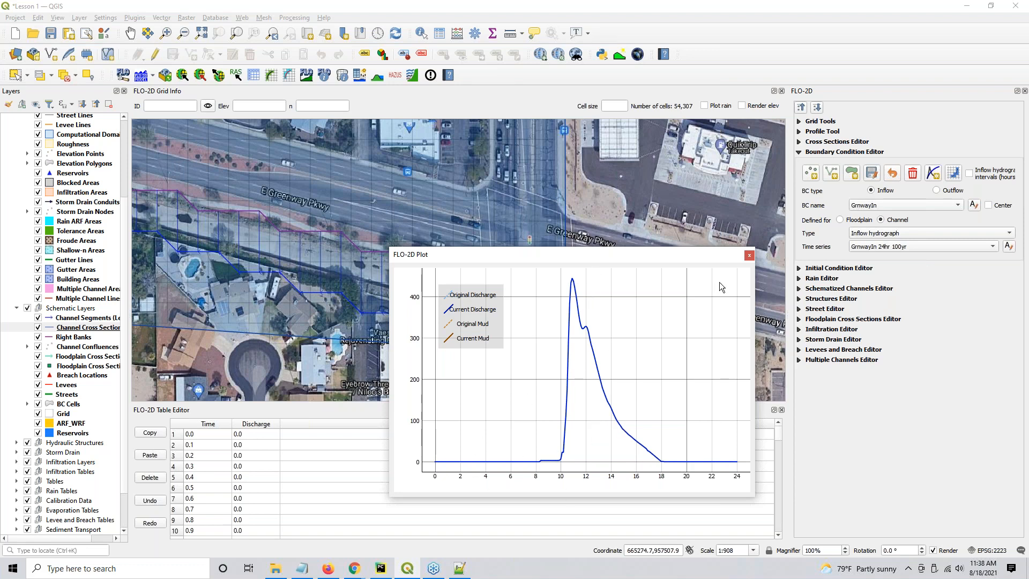
pyautogui.click(747, 257)
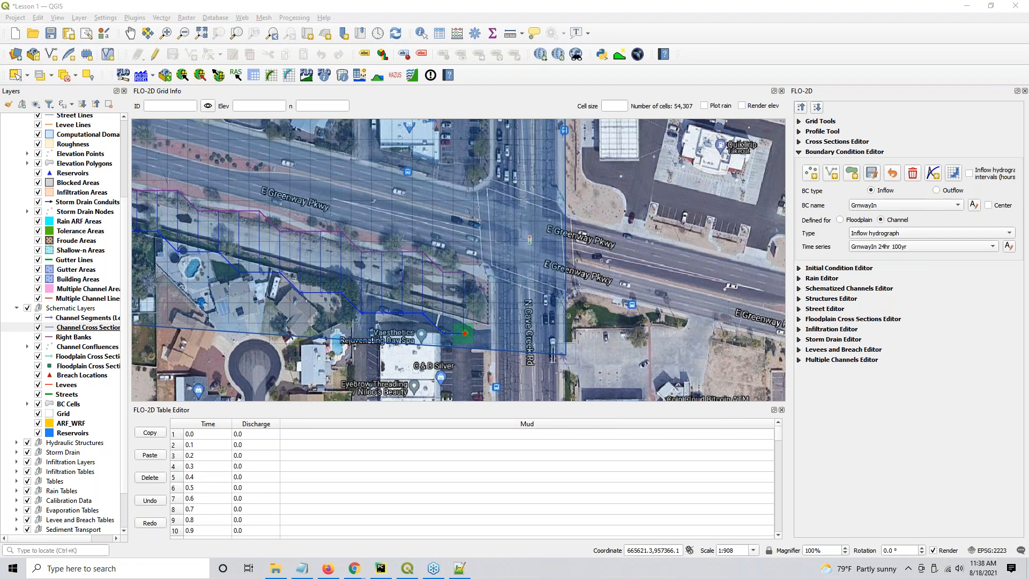
pyautogui.scroll(-1, 485, 332)
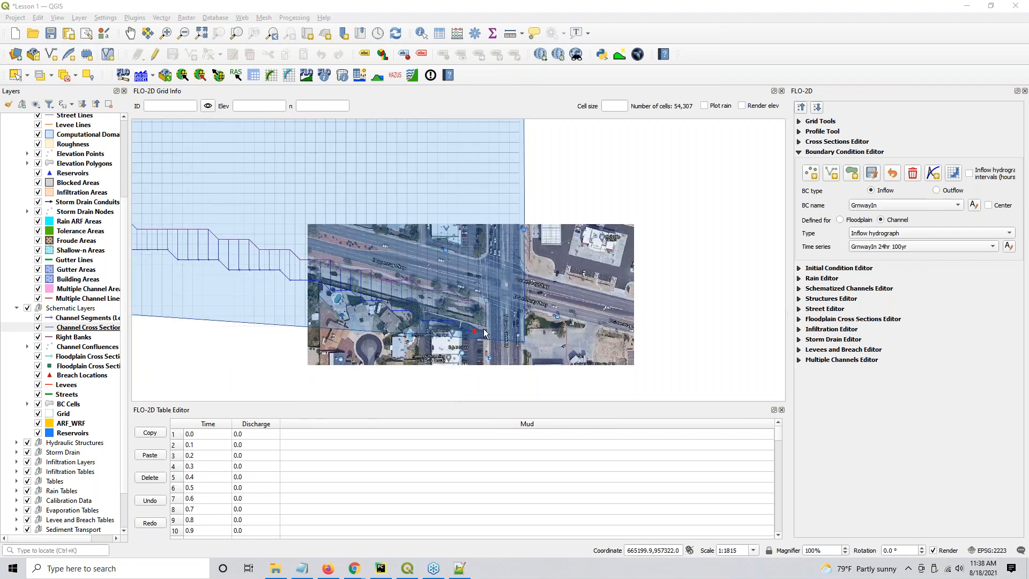
pyautogui.scroll(-1, 297, 281)
pyautogui.moveTo(300, 282); pyautogui.dragTo(747, 360)
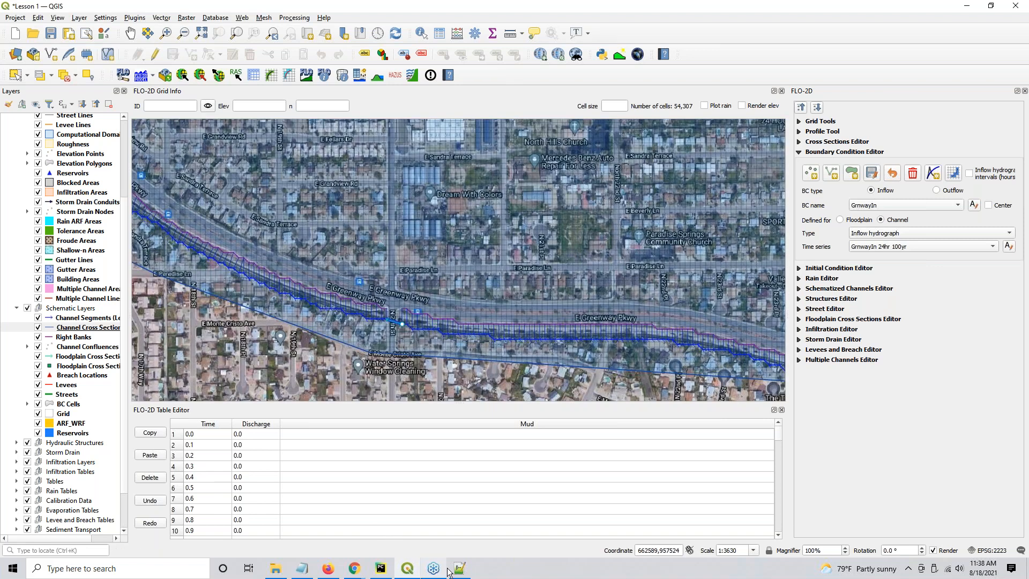
# Return to Notepad++, close INFLOW.DAT and bring up HYSTRUC.DAT
pyautogui.click(458, 569)
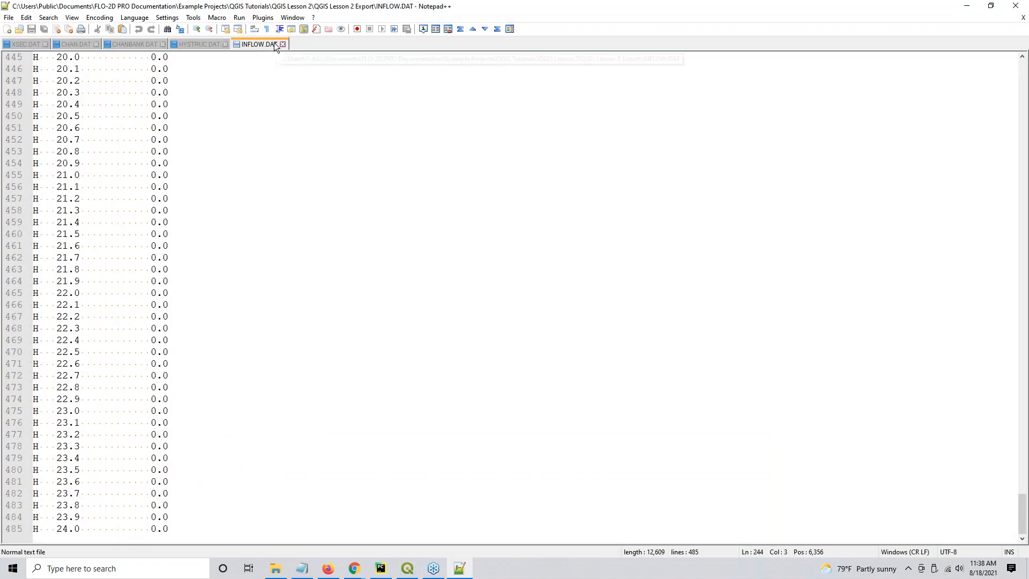
pyautogui.click(282, 44)
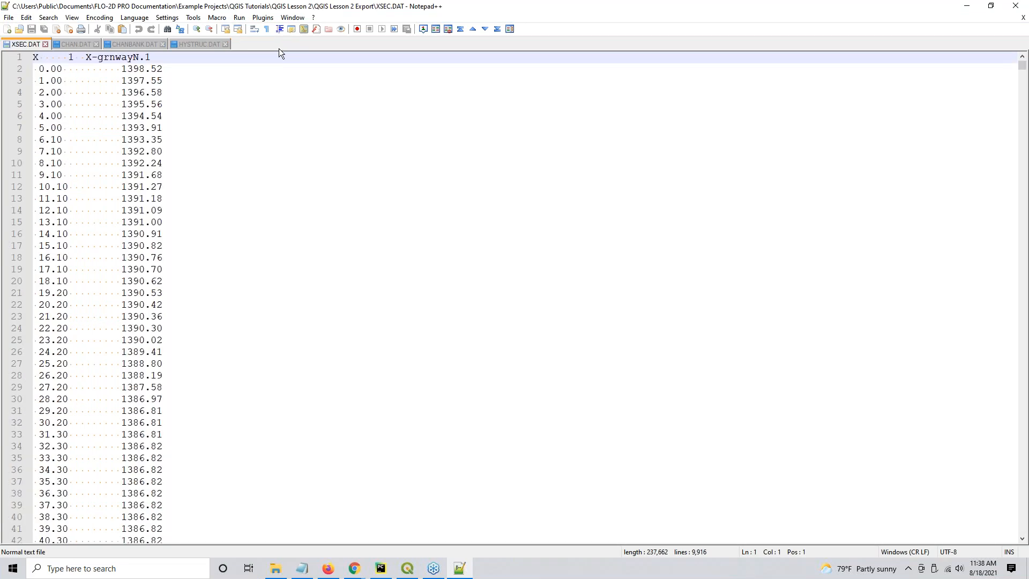
pyautogui.click(196, 43)
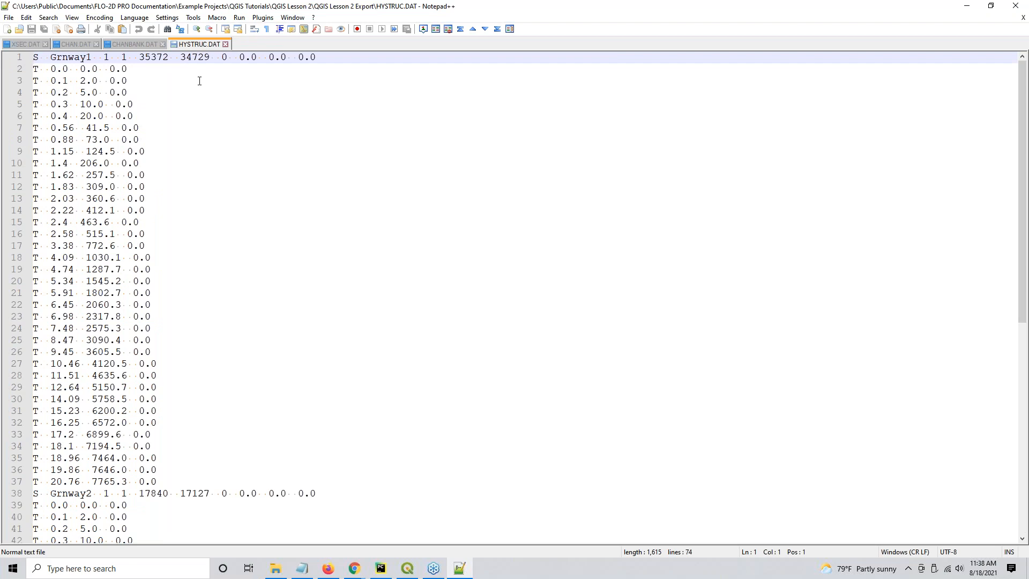
# Examine the Grnway1 S line in HYSTRUC.DAT field by field: structure name, control flags, inlet and outlet cells, and trailing parameters
pyautogui.doubleClick(35, 57)
pyautogui.moveTo(54, 56); pyautogui.dragTo(92, 56)
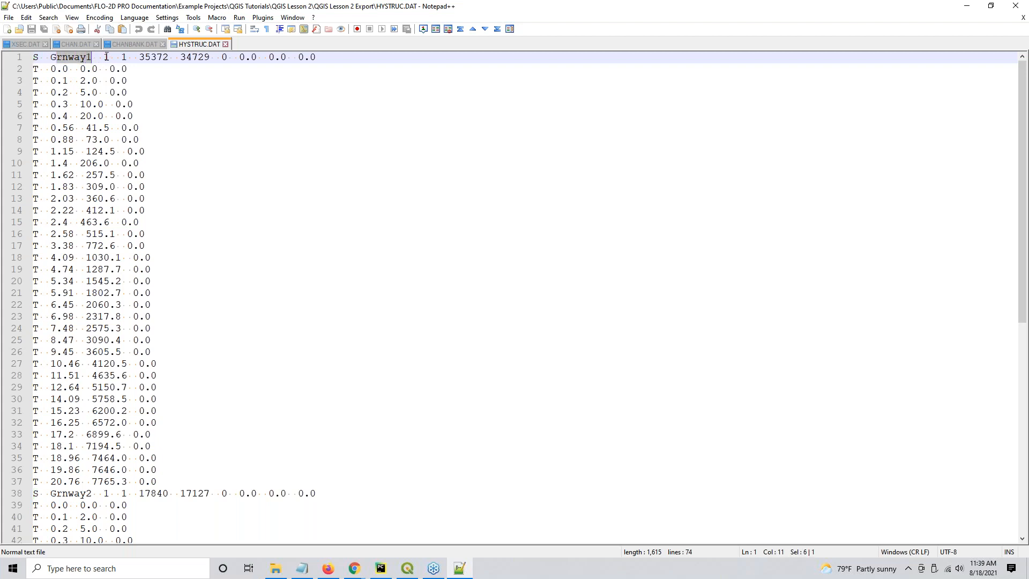
pyautogui.doubleClick(106, 56)
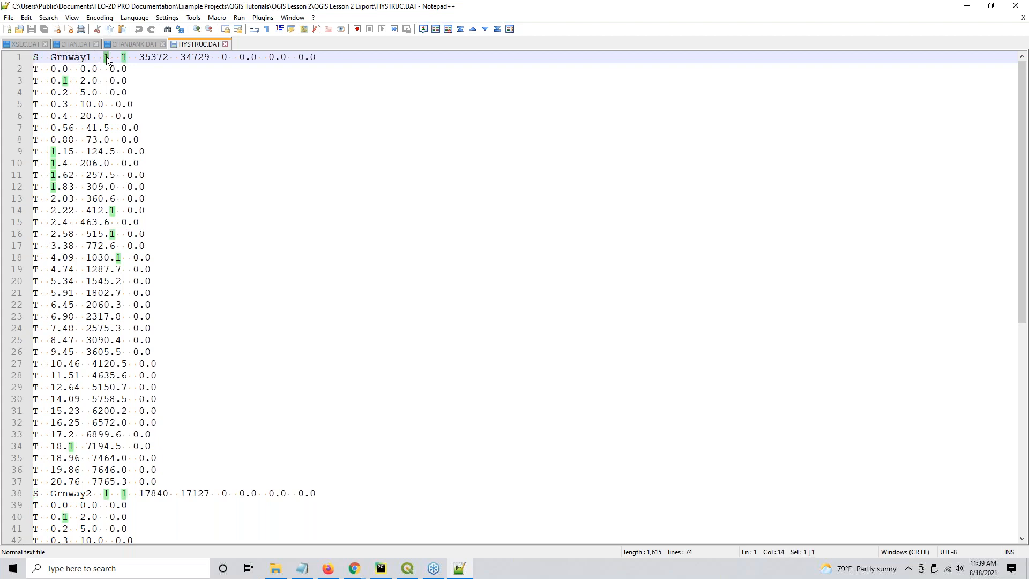
pyautogui.click(106, 62)
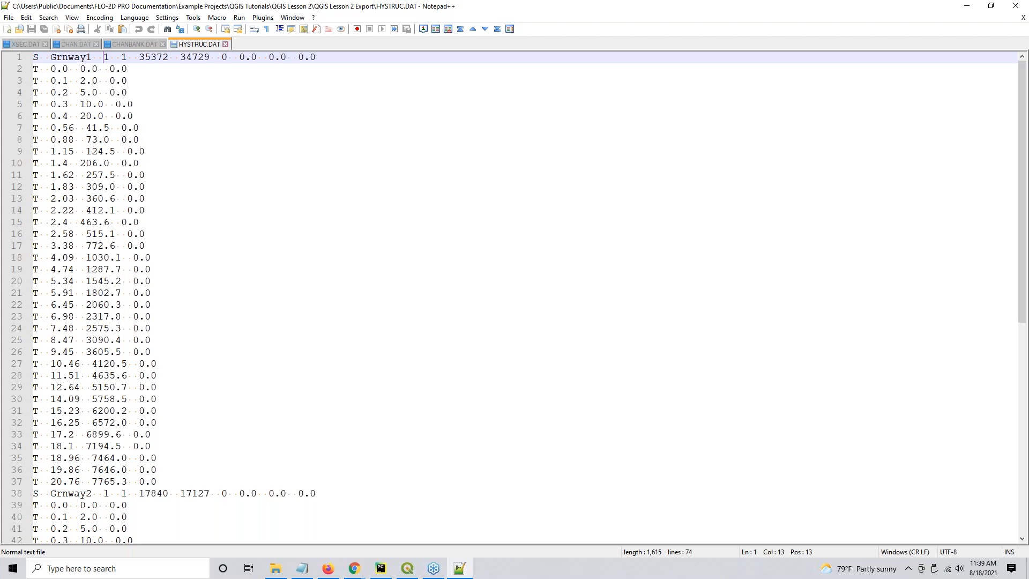
pyautogui.doubleClick(123, 58)
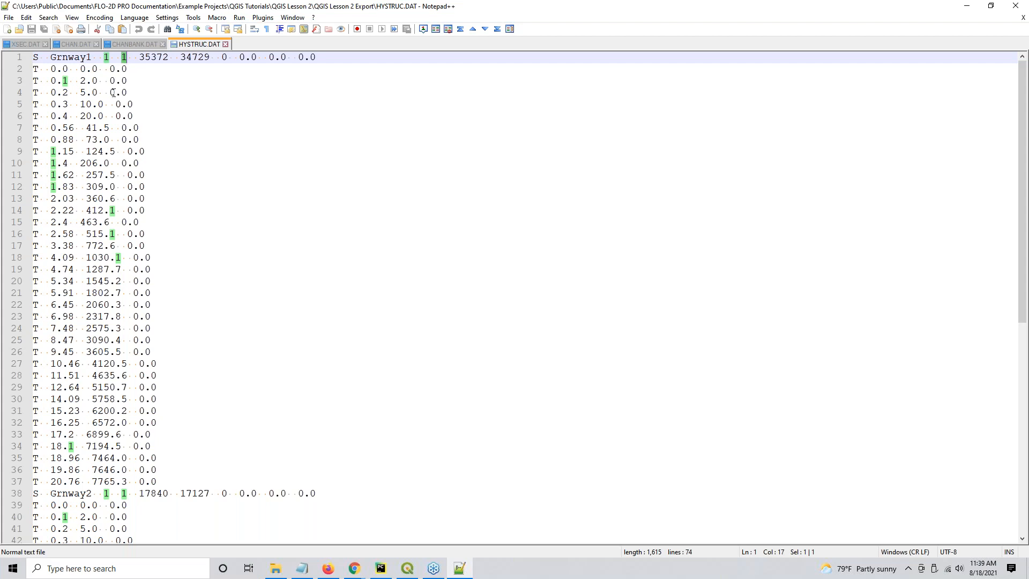
pyautogui.click(157, 58)
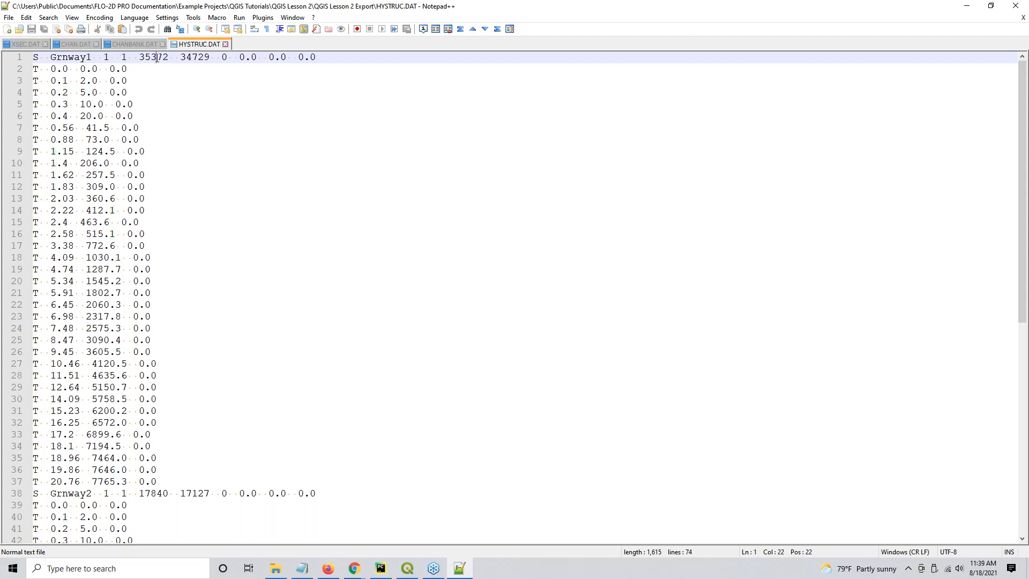
pyautogui.doubleClick(194, 58)
pyautogui.moveTo(222, 58); pyautogui.dragTo(340, 57)
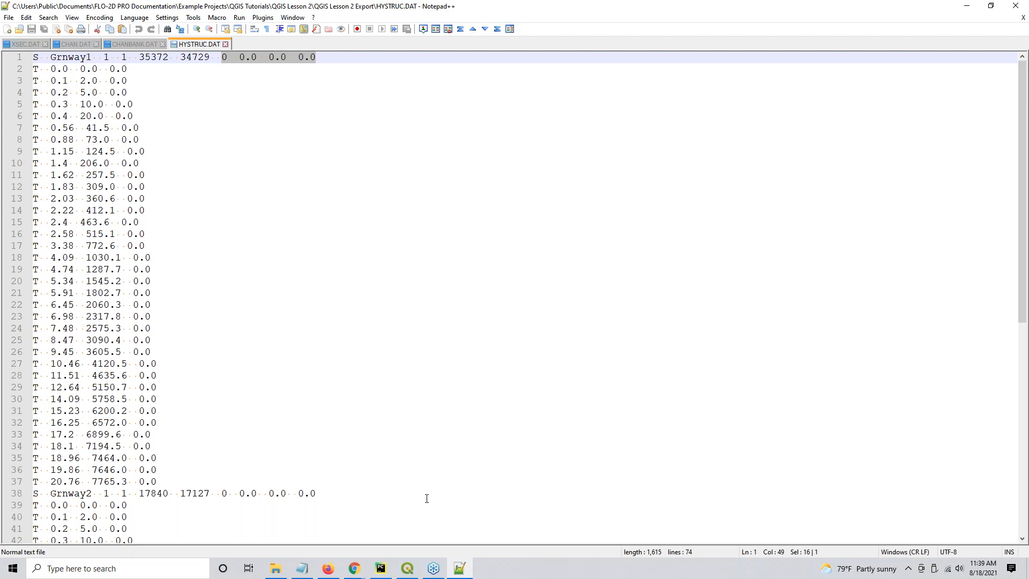
# Switch to Chrome to view the Module 10 channel inflow instructions, and return to HYSTRUC.DAT in Notepad++
pyautogui.moveTo(410, 572)
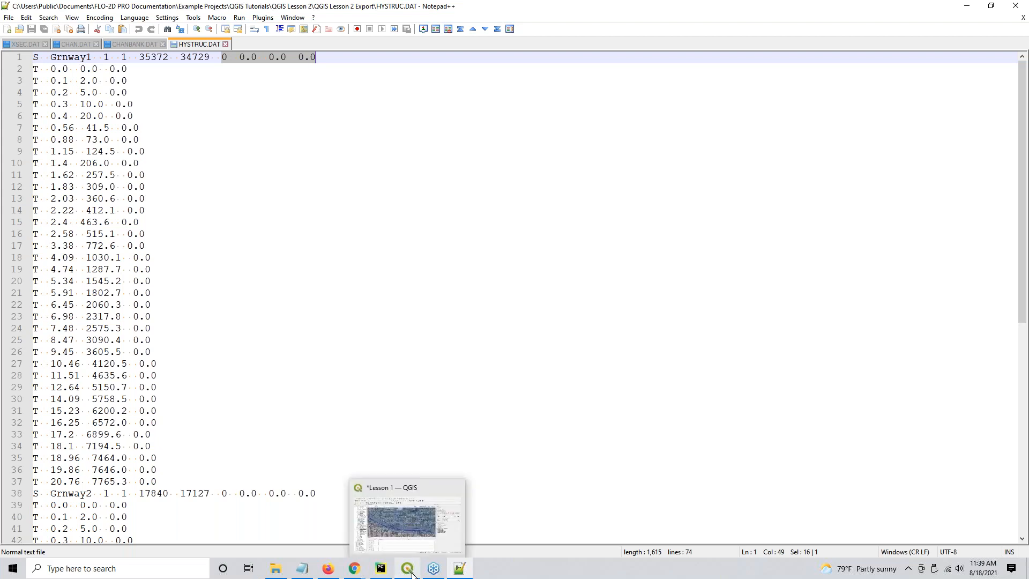
pyautogui.click(355, 571)
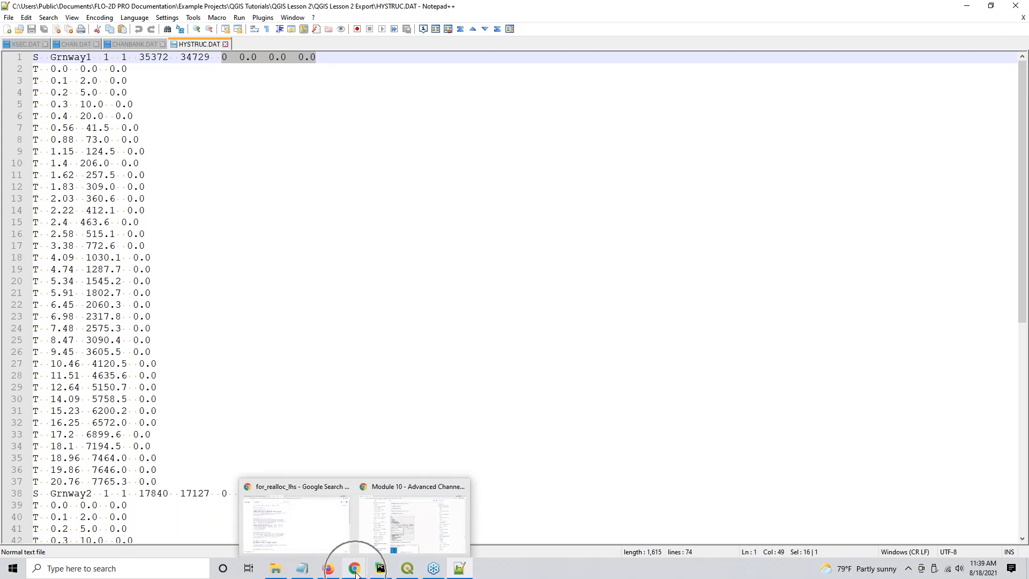
pyautogui.click(385, 531)
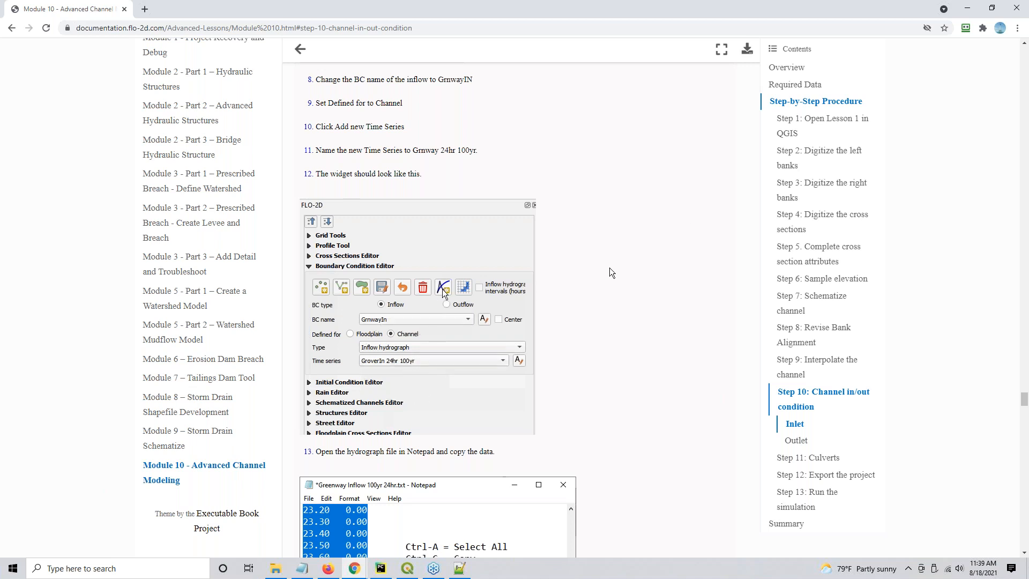
pyautogui.click(967, 9)
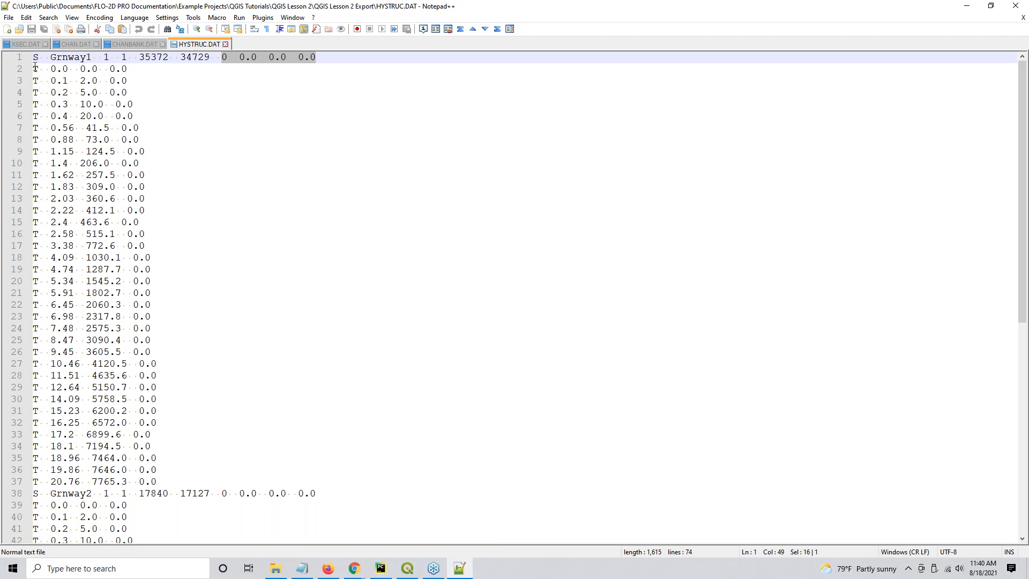
# Examine the first T lines of the Grnway1 rating table, comparing their columns with the trailing parameters of the S line
pyautogui.click(53, 68)
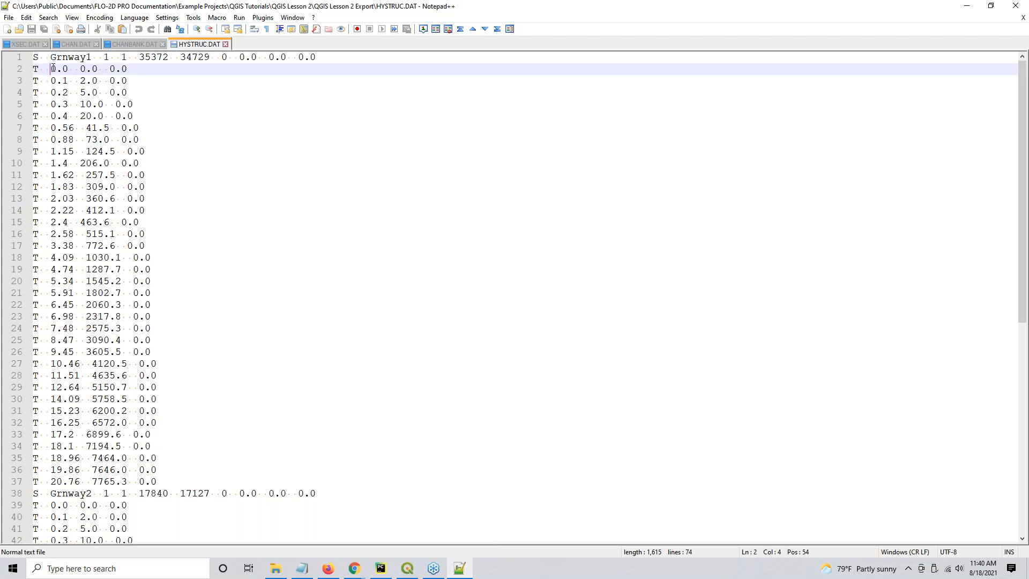
pyautogui.moveTo(51, 69); pyautogui.dragTo(68, 115)
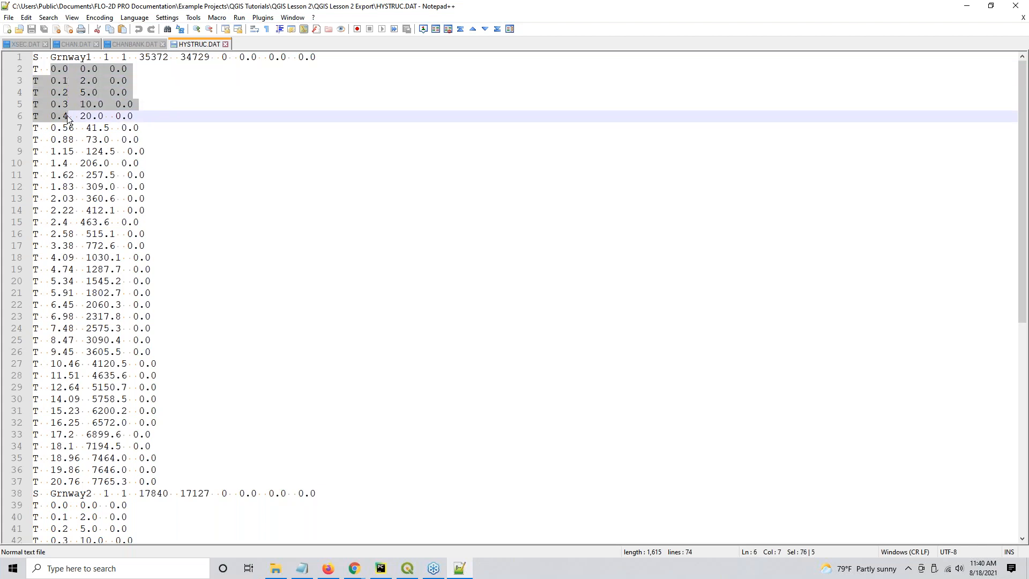
pyautogui.click(45, 71)
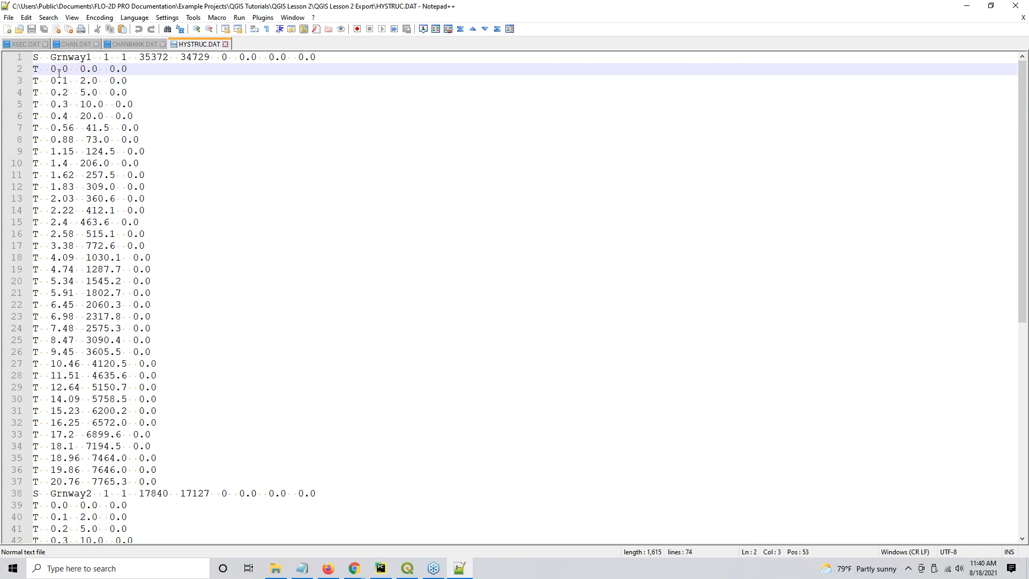
pyautogui.moveTo(53, 70); pyautogui.dragTo(122, 70)
pyautogui.moveTo(268, 57); pyautogui.dragTo(317, 57)
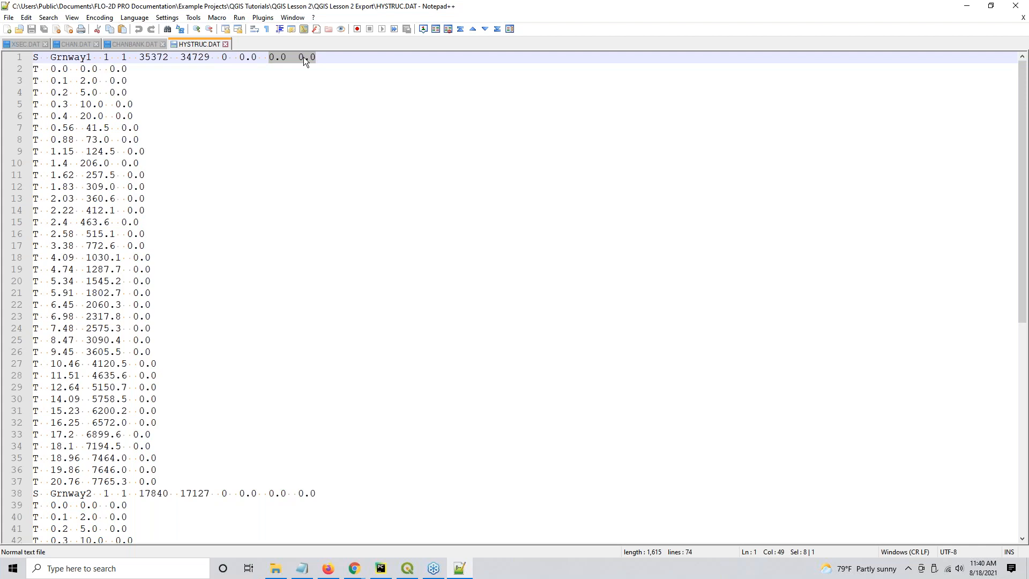
pyautogui.moveTo(110, 70); pyautogui.dragTo(127, 70)
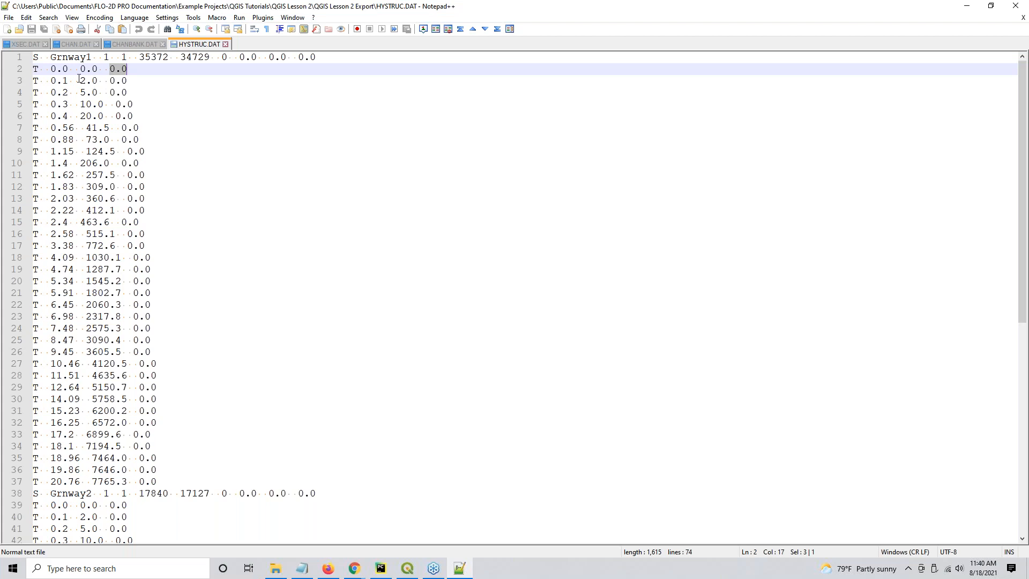
pyautogui.doubleClick(63, 81)
pyautogui.click(88, 80)
pyautogui.moveTo(81, 81); pyautogui.dragTo(100, 80)
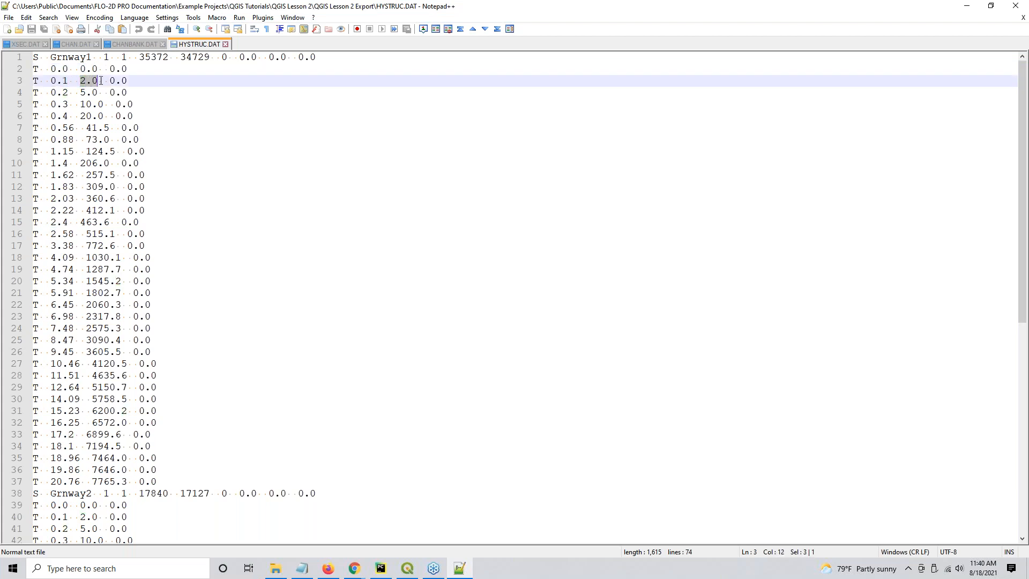
# Switch to QGIS, examine the culvert lines at N 20th St and the next crossing to the west, and collapse the Boundary Condition Editor
pyautogui.click(407, 568)
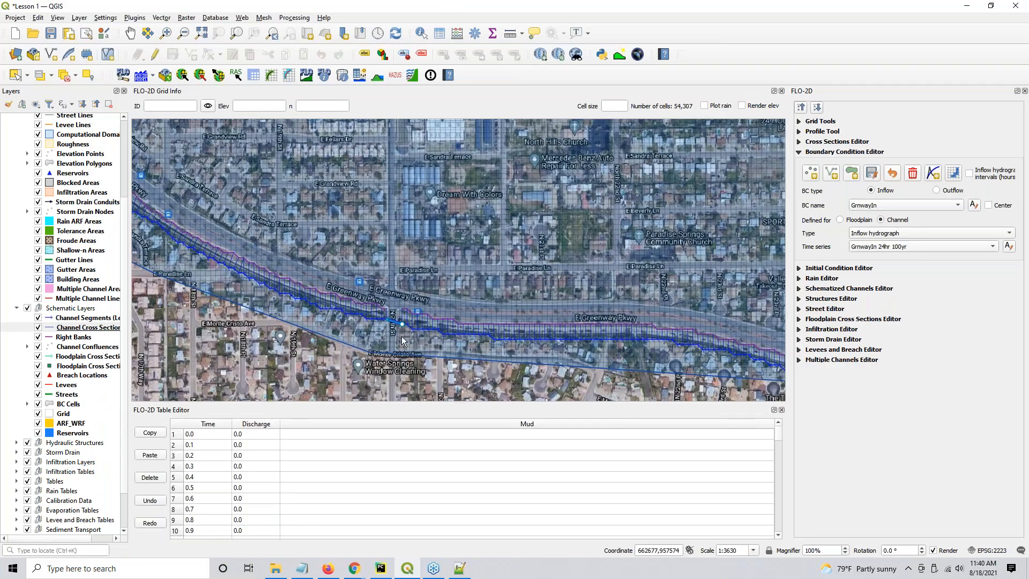
pyautogui.scroll(1, 399, 330)
pyautogui.scroll(1, 378, 314)
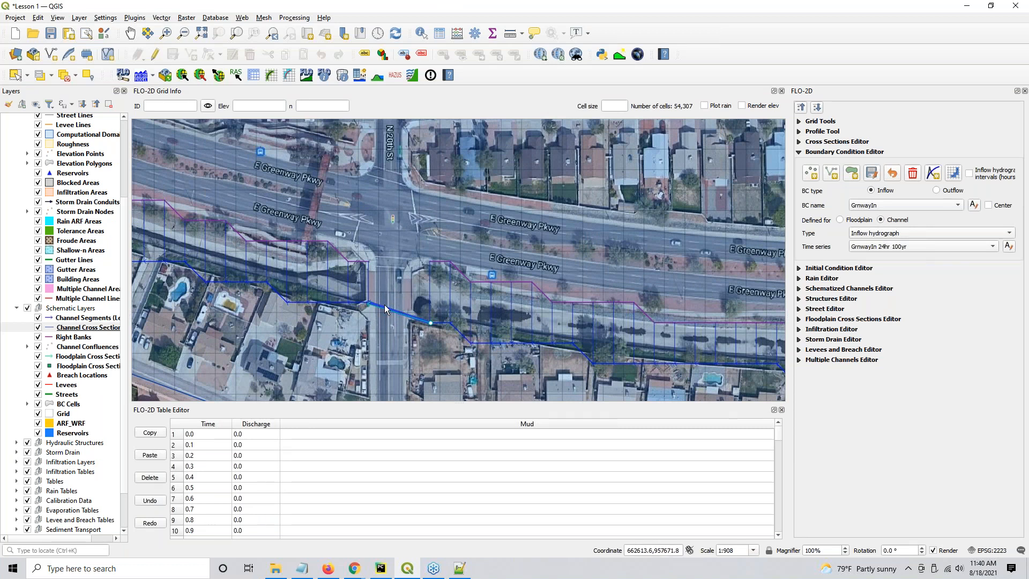
pyautogui.scroll(-1, 285, 300)
pyautogui.moveTo(285, 300); pyautogui.dragTo(224, 230)
pyautogui.scroll(1, 628, 378)
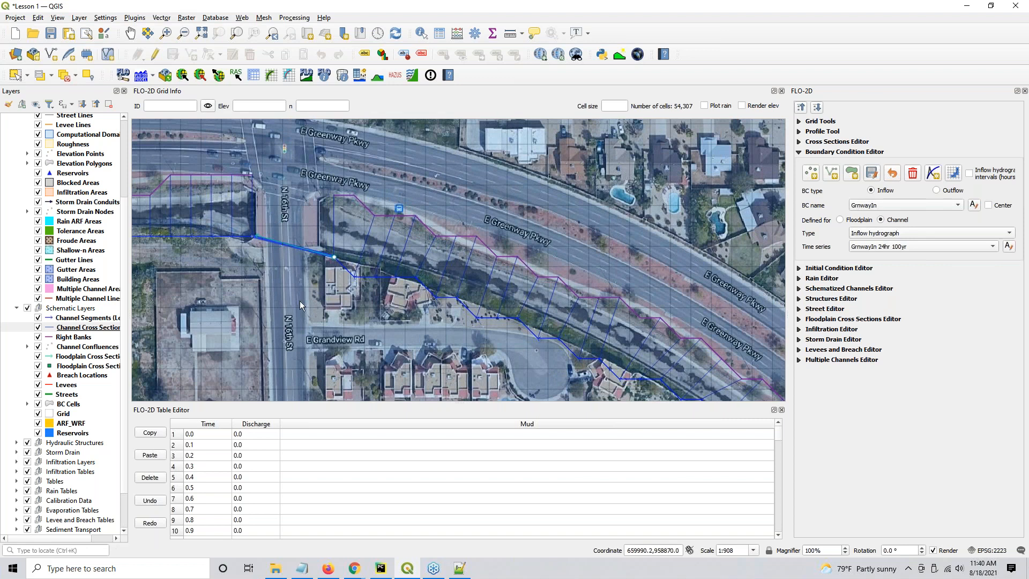
pyautogui.click(799, 152)
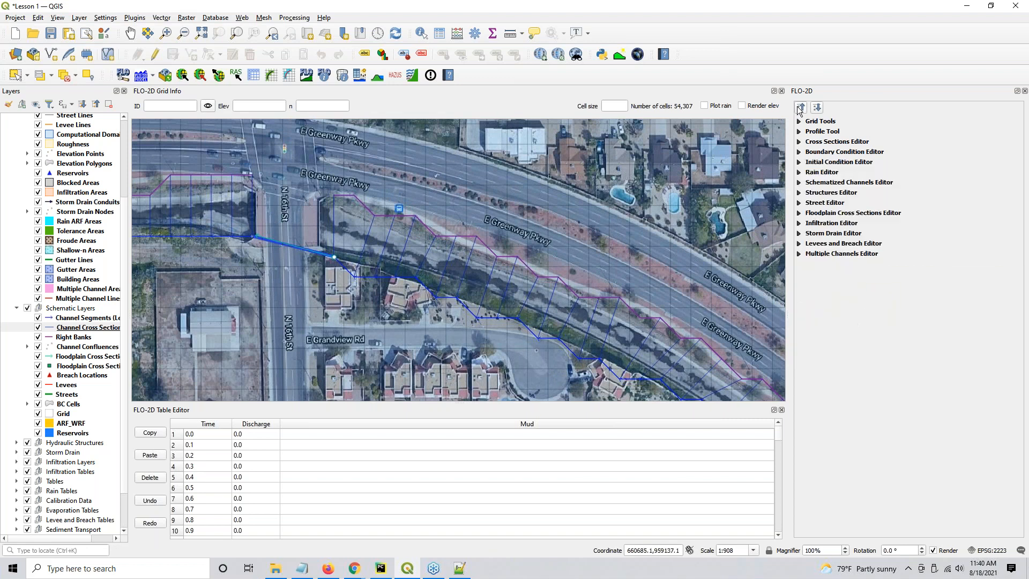
# Expand the Structures Editor to view the Grnway2 settings, and switch to Notepad++
pyautogui.click(799, 192)
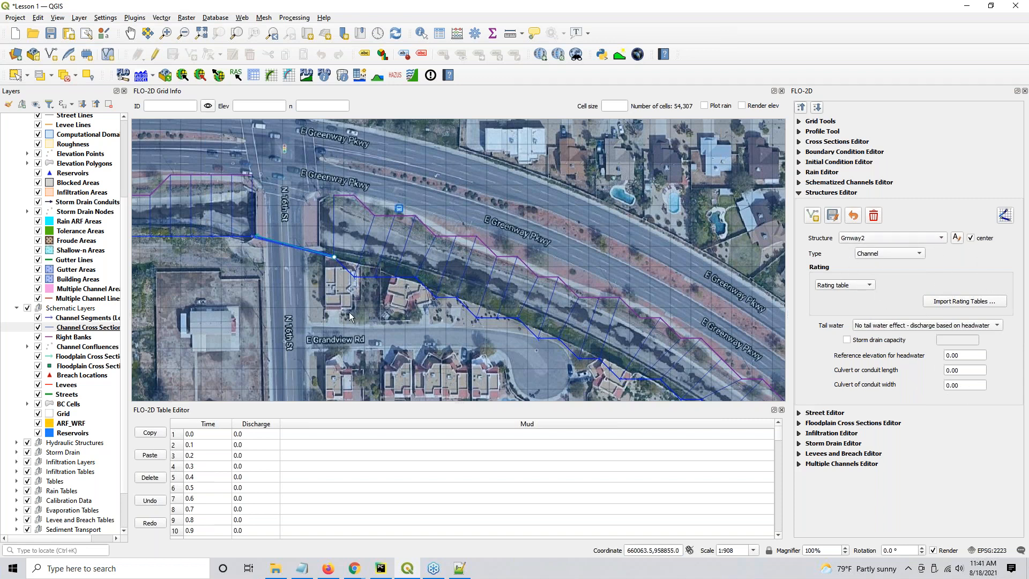
pyautogui.click(458, 569)
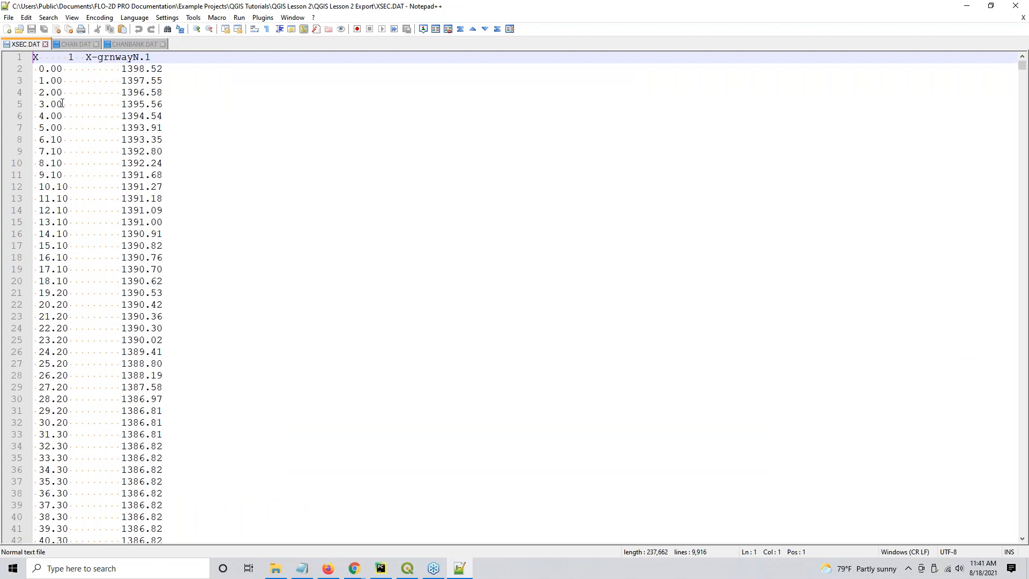
# Split the editor into two views, keeping CHAN.DAT in one and placing CHANBANK.DAT ahead of XSEC.DAT in the other
pyautogui.moveTo(29, 46); pyautogui.dragTo(834, 235)
pyautogui.click(868, 238)
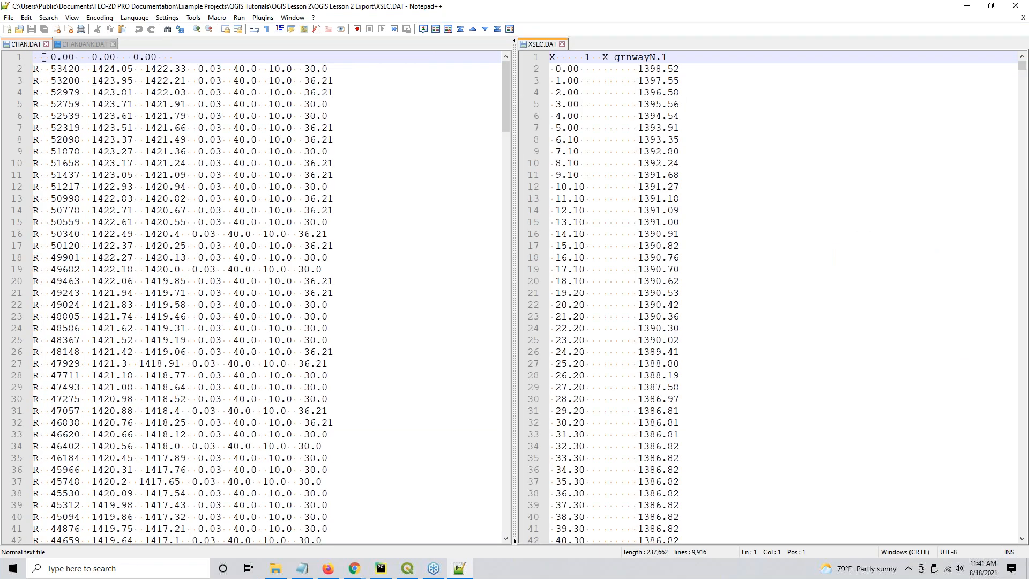
pyautogui.moveTo(63, 43); pyautogui.dragTo(770, 181)
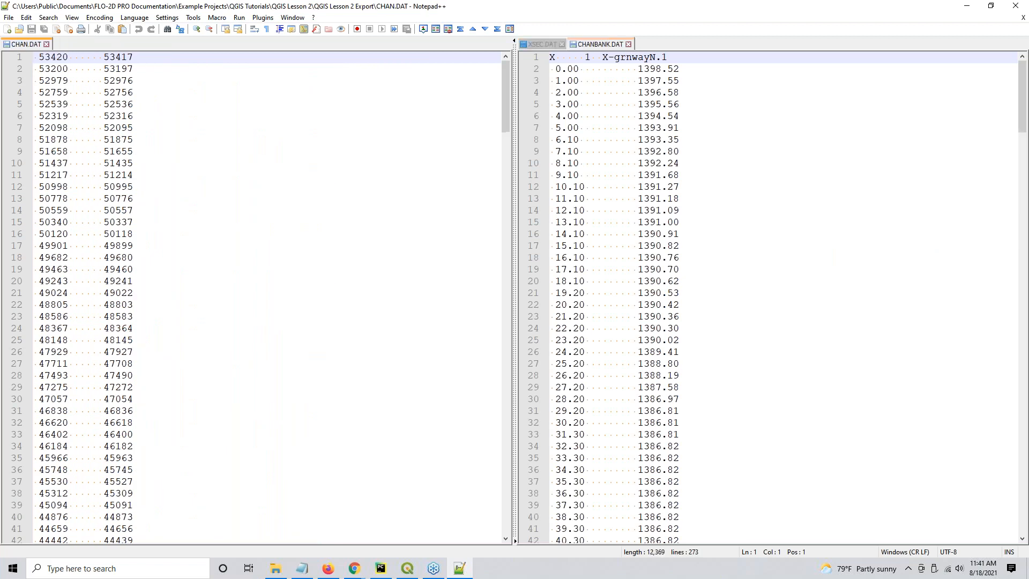
pyautogui.moveTo(544, 41); pyautogui.dragTo(579, 44)
pyautogui.click(551, 45)
pyautogui.click(30, 45)
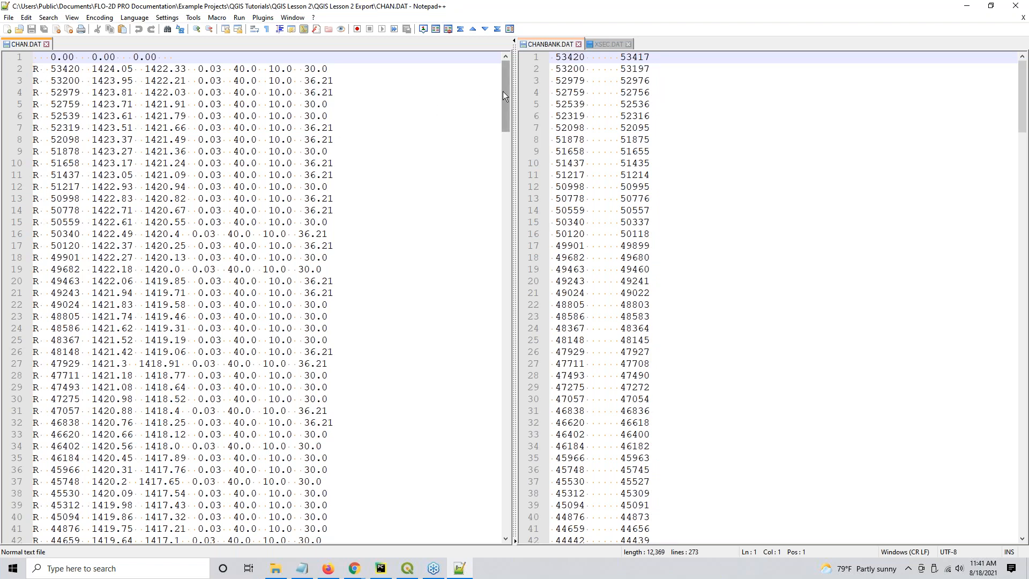
# Skim CHAN.DAT down to the N lines and back to its start, showing XSEC.DAT in the second view
pyautogui.moveTo(503, 95); pyautogui.dragTo(492, 383)
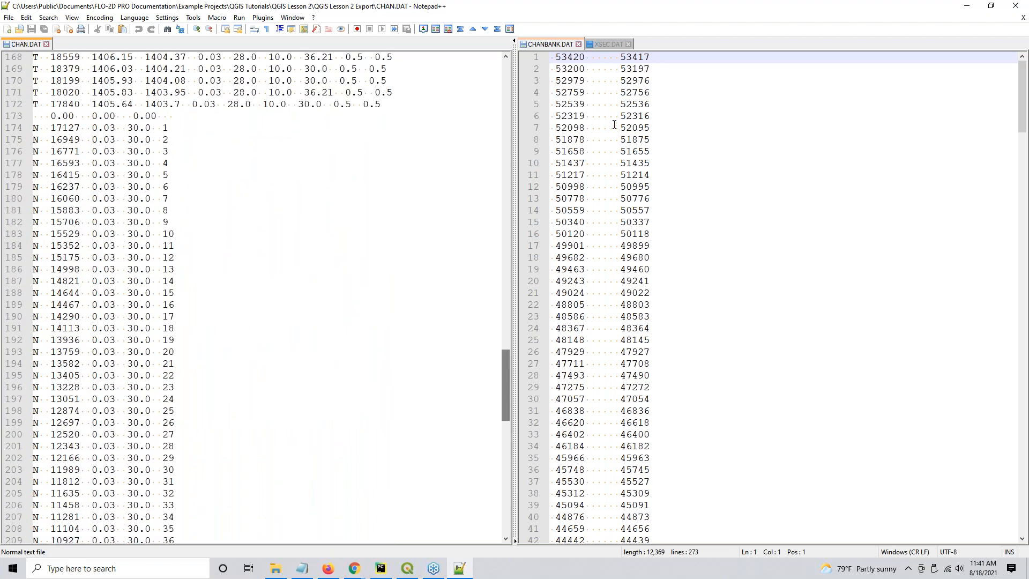
pyautogui.click(604, 44)
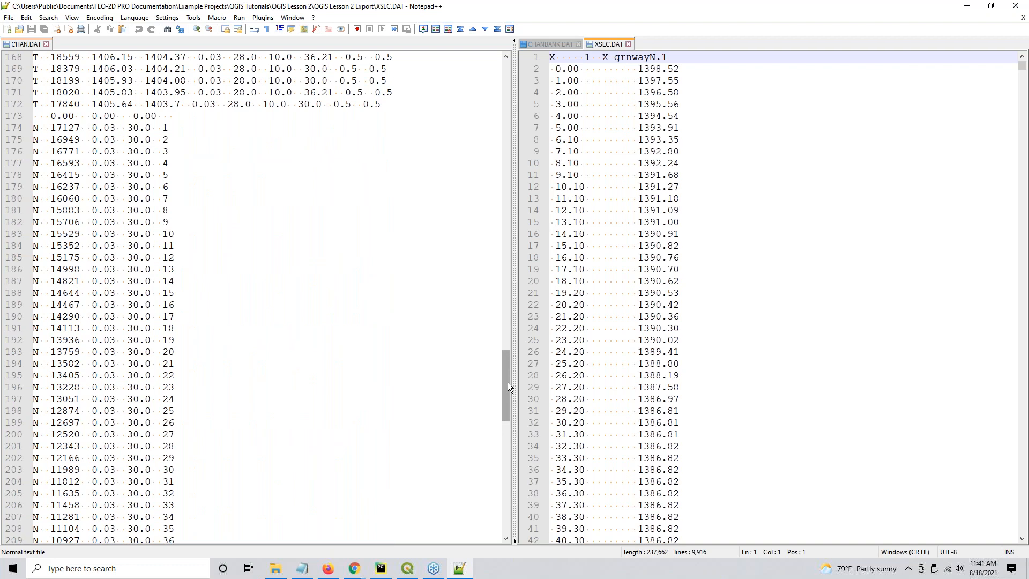
pyautogui.moveTo(502, 394); pyautogui.dragTo(492, 94)
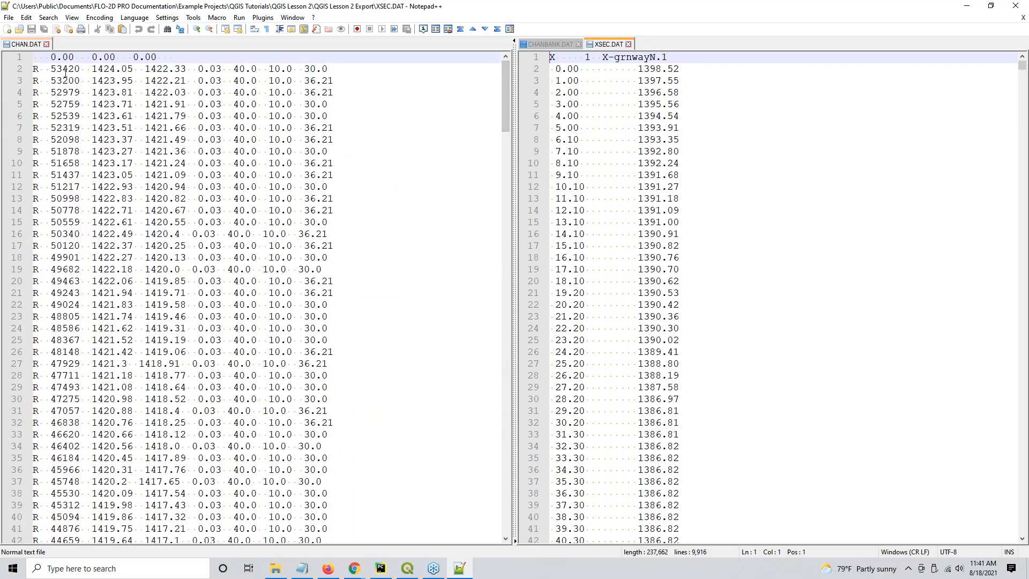
# Compare the grid cell in the first R line of CHAN.DAT with the first bank cell pair in CHANBANK.DAT
pyautogui.click(35, 69)
pyautogui.moveTo(41, 69); pyautogui.dragTo(80, 69)
pyautogui.click(51, 69)
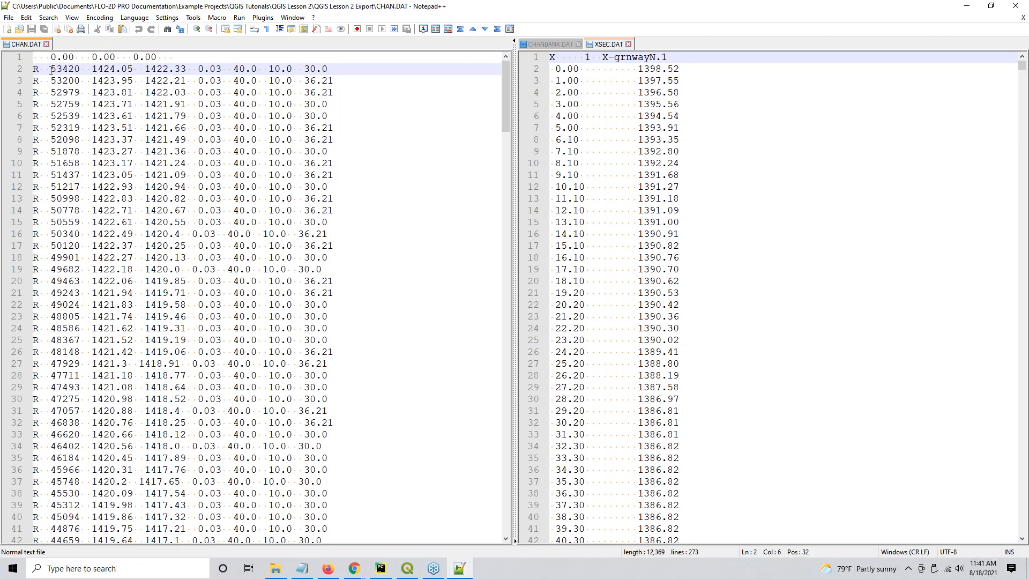
pyautogui.doubleClick(52, 69)
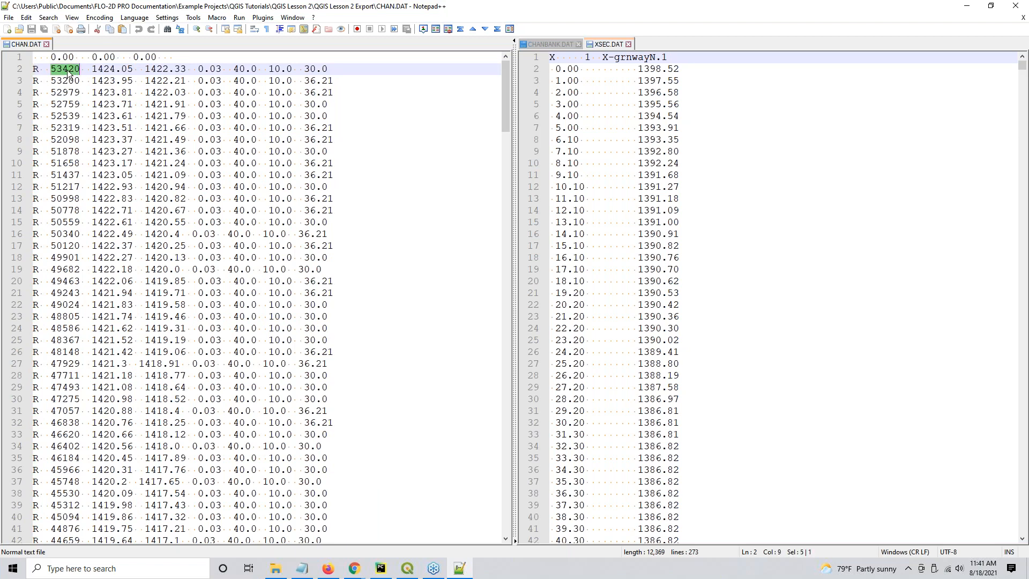
pyautogui.click(67, 69)
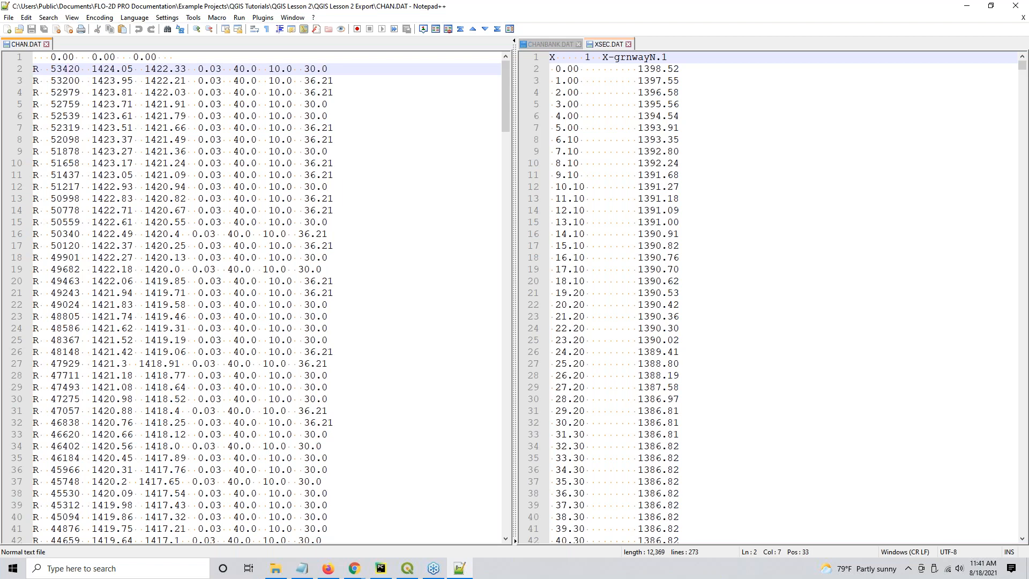
pyautogui.click(560, 44)
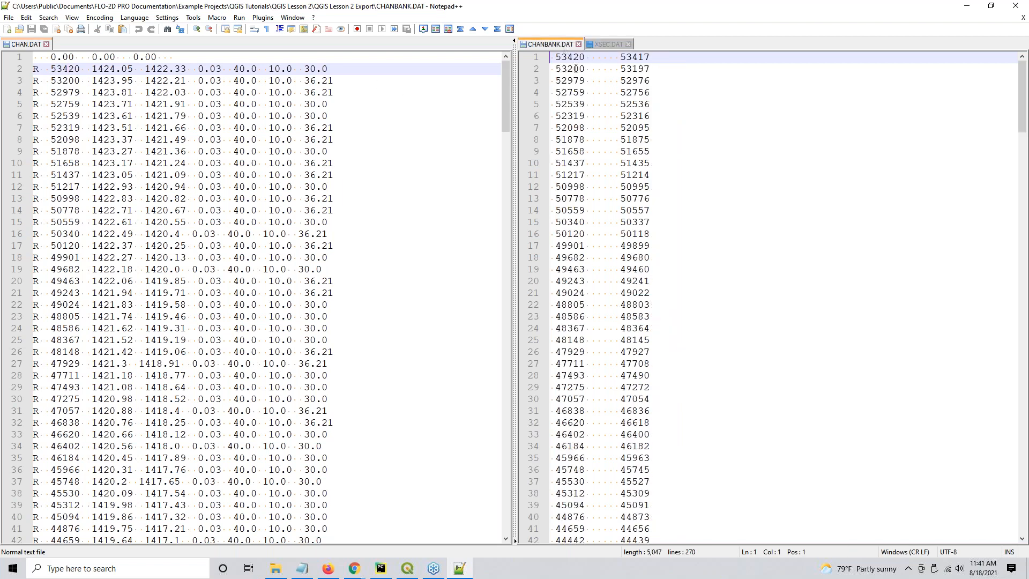
pyautogui.doubleClick(623, 56)
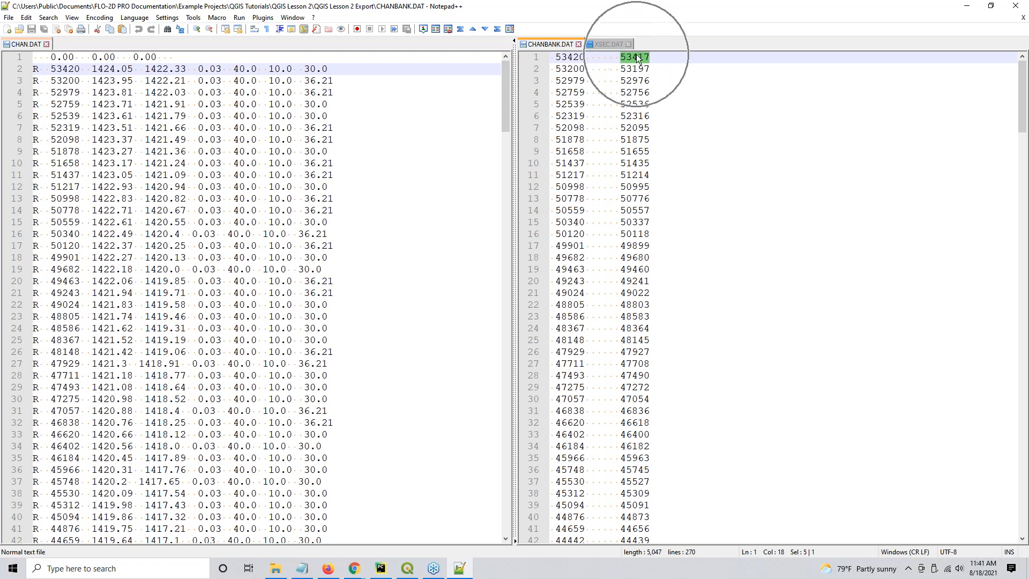
pyautogui.click(77, 70)
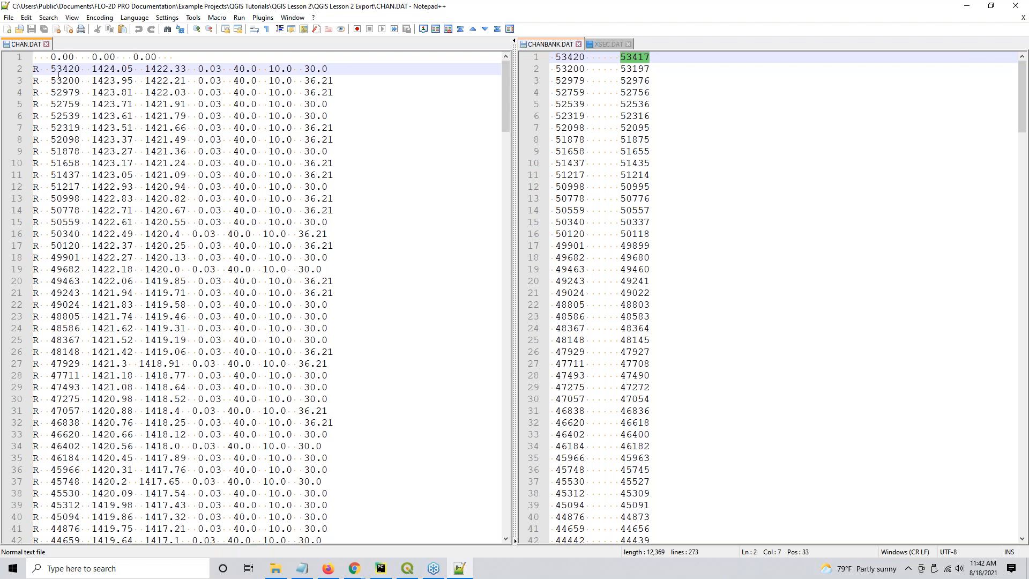
# Examine the remaining fields of the first R line in CHAN.DAT, from the elevations through to the final value
pyautogui.moveTo(94, 70); pyautogui.dragTo(258, 68)
pyautogui.click(151, 69)
pyautogui.click(198, 69)
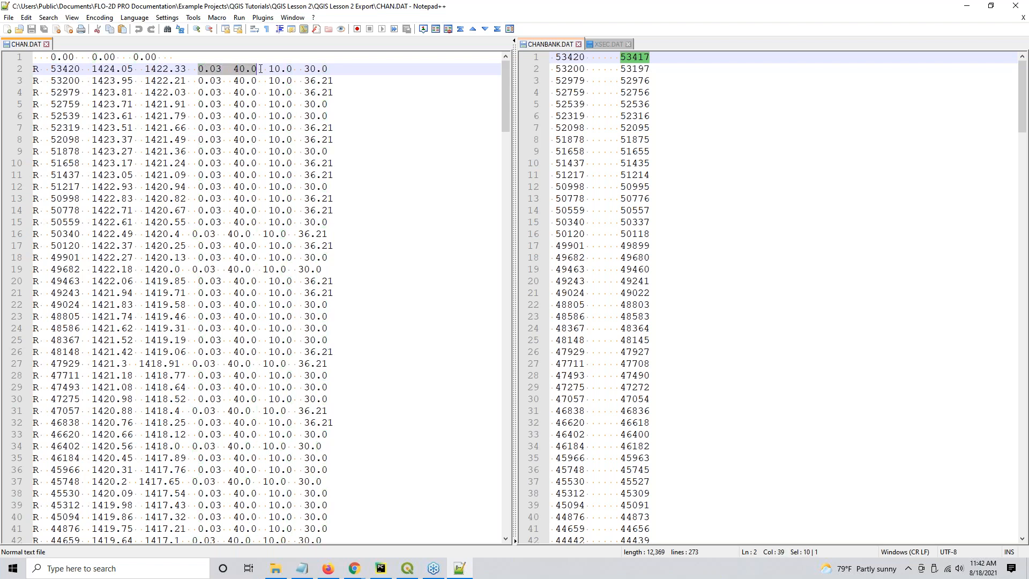
pyautogui.moveTo(261, 68); pyautogui.dragTo(327, 69)
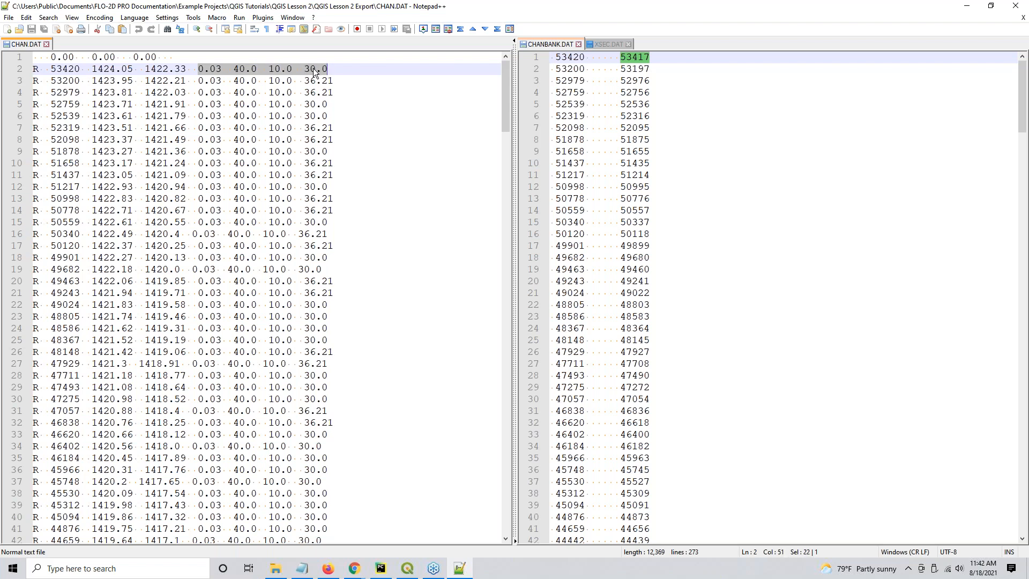
pyautogui.hotkey('ctrl', 'c')
# Examine the first T lines in CHAN.DAT, focusing on the two extra trailing values
pyautogui.scroll(-4, 305, 129)
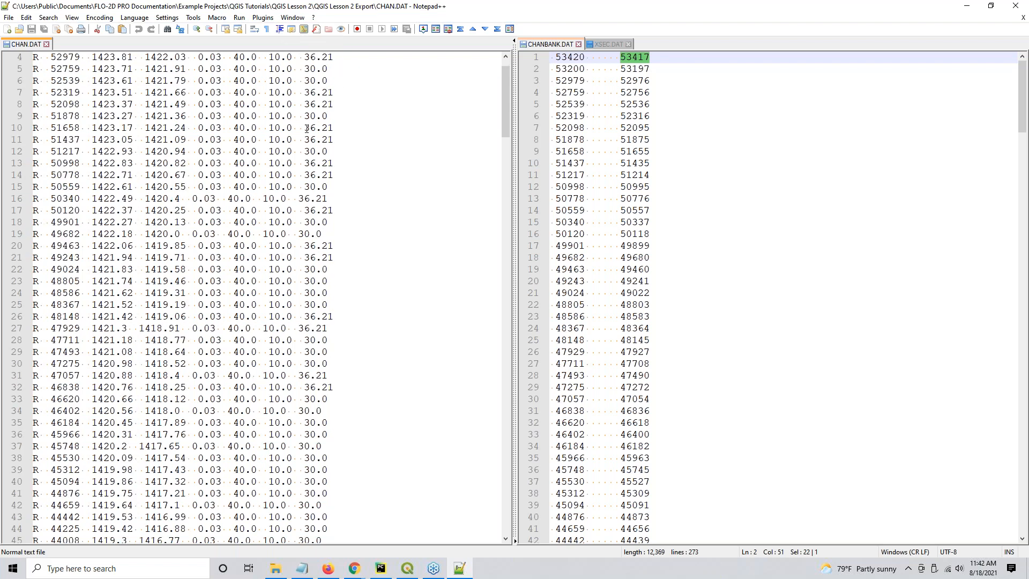
pyautogui.scroll(-20, 306, 128)
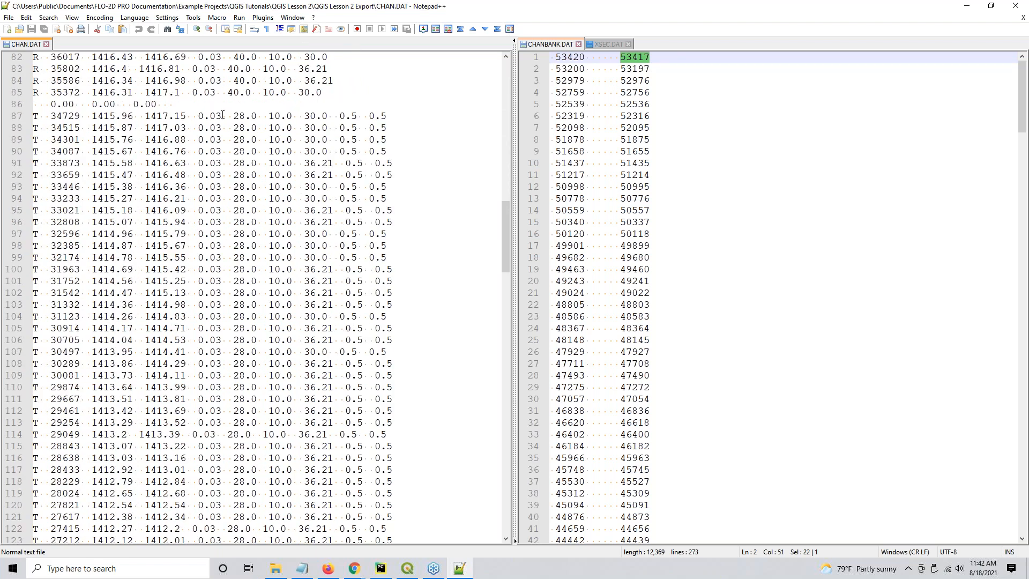
pyautogui.moveTo(234, 116); pyautogui.dragTo(391, 124)
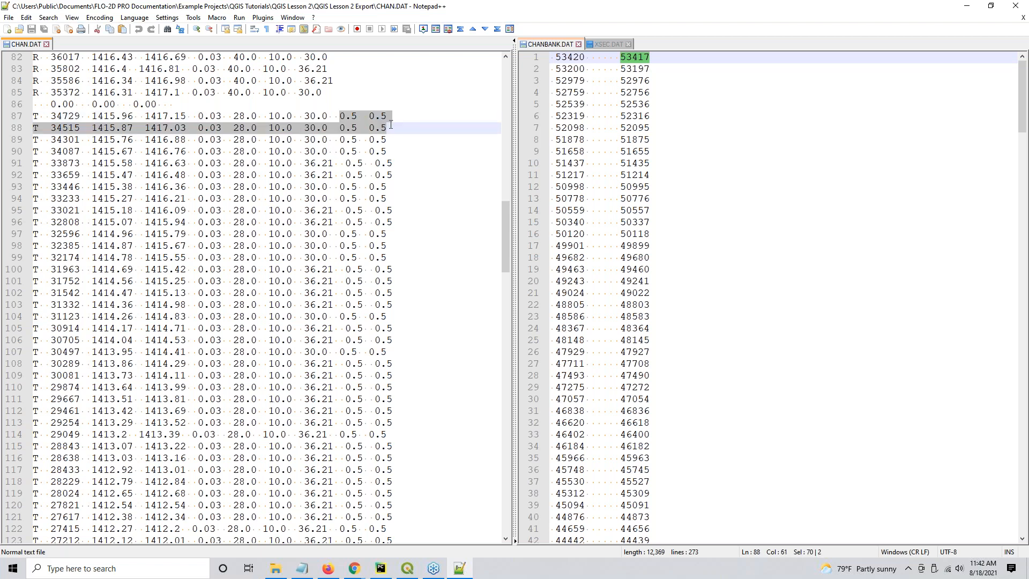
pyautogui.click(315, 210)
# Examine the first N line in CHAN.DAT field by field, from its grid cell to its cross section number
pyautogui.scroll(-11, 315, 211)
pyautogui.scroll(-19, 313, 210)
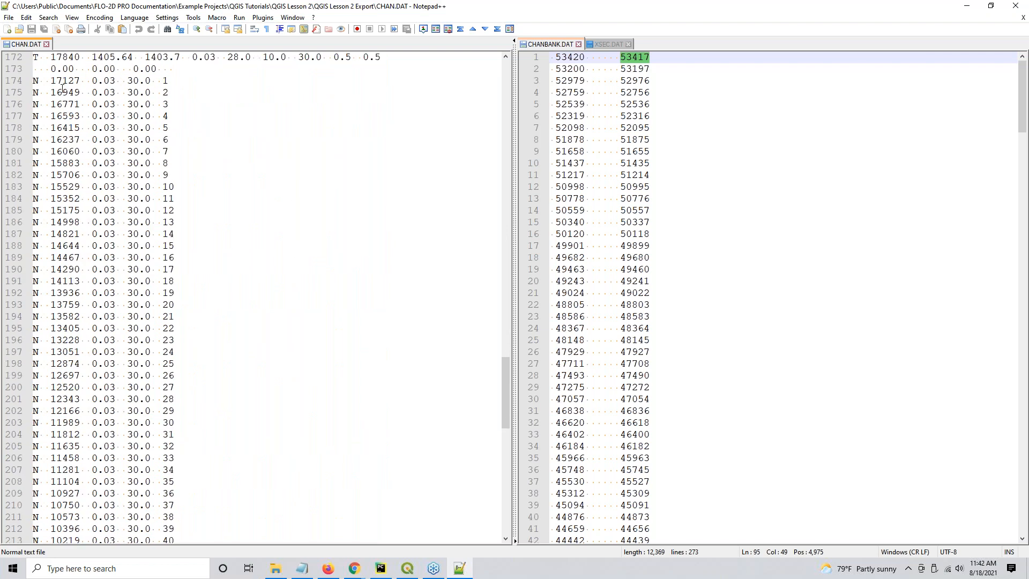
pyautogui.click(53, 82)
pyautogui.doubleClick(63, 81)
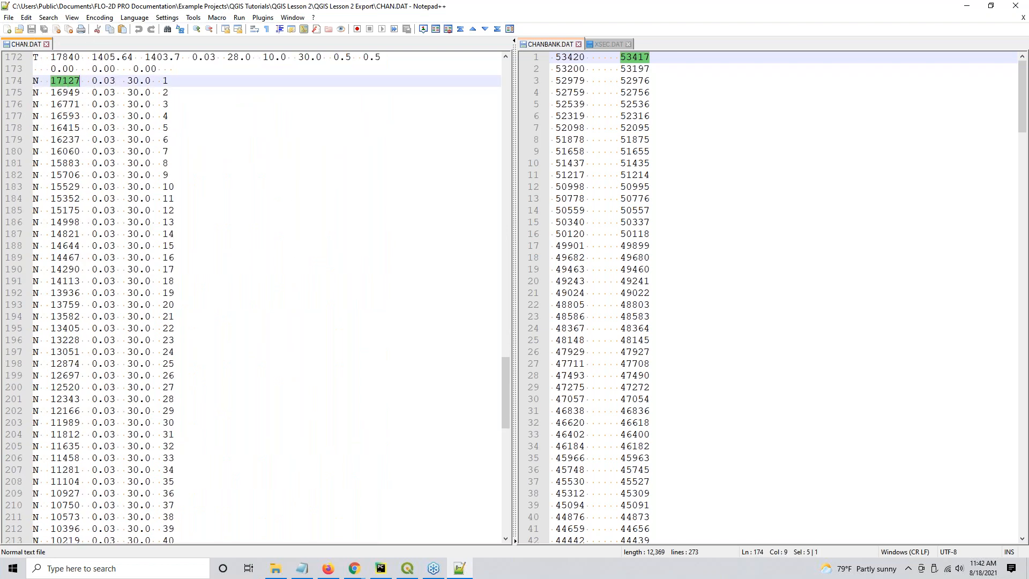
pyautogui.moveTo(91, 81); pyautogui.dragTo(169, 81)
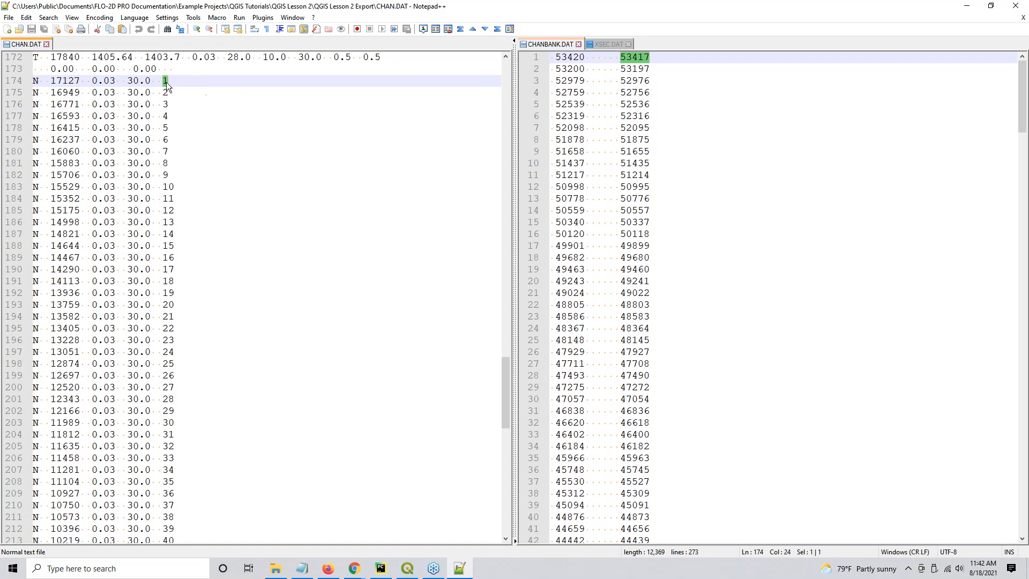
# Examine cross section 1 in XSEC.DAT, from its X header line through the station and elevation pairs to the last station
pyautogui.click(601, 44)
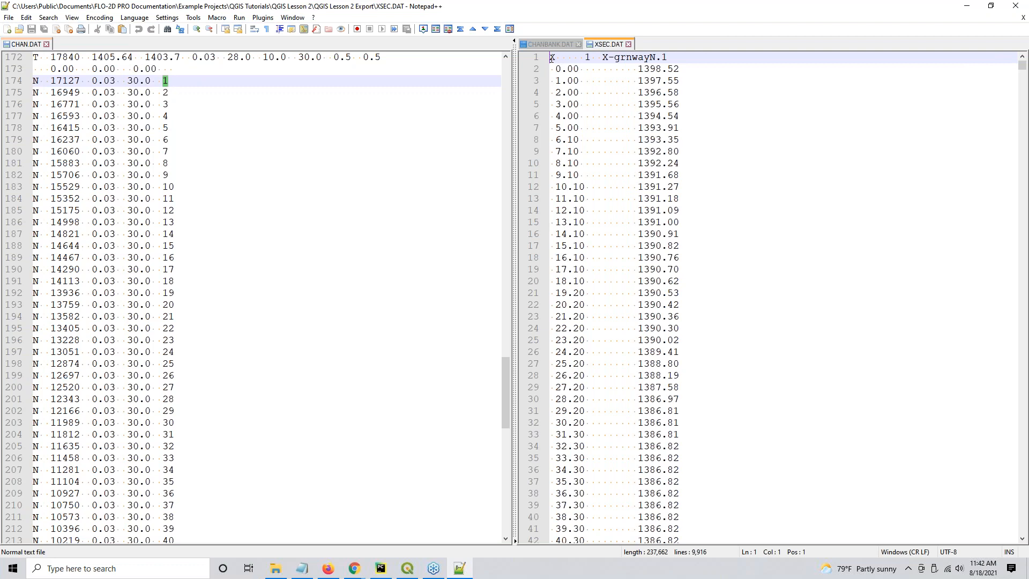
pyautogui.moveTo(550, 57); pyautogui.dragTo(668, 57)
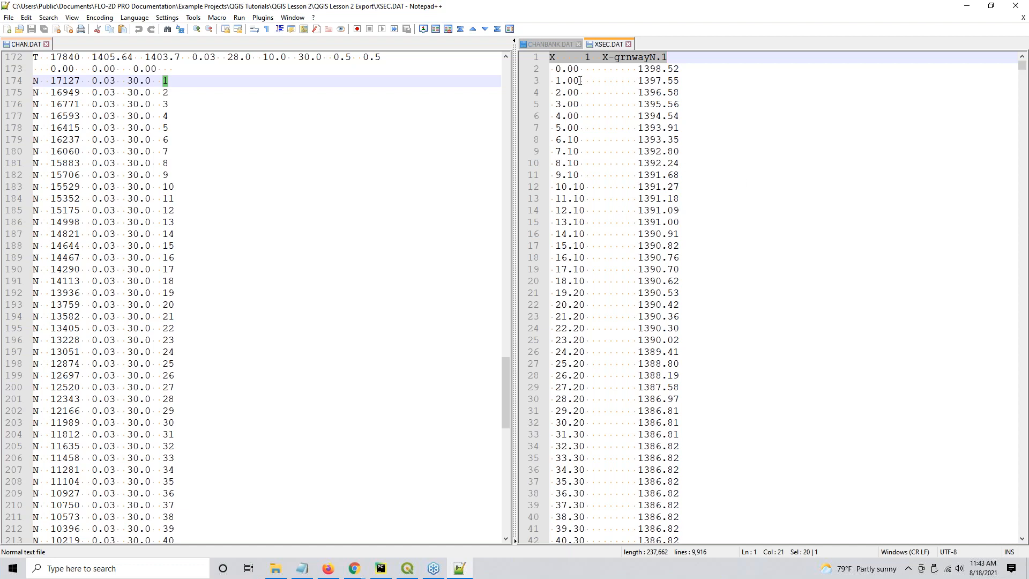
pyautogui.click(571, 64)
pyautogui.scroll(-14, 576, 215)
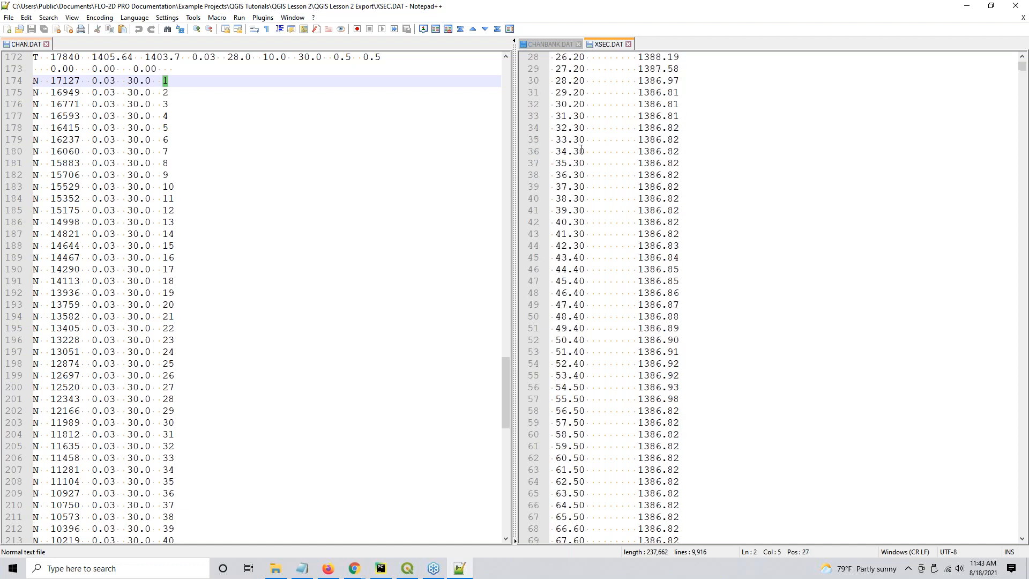
pyautogui.scroll(-4, 576, 214)
pyautogui.moveTo(556, 473); pyautogui.dragTo(587, 470)
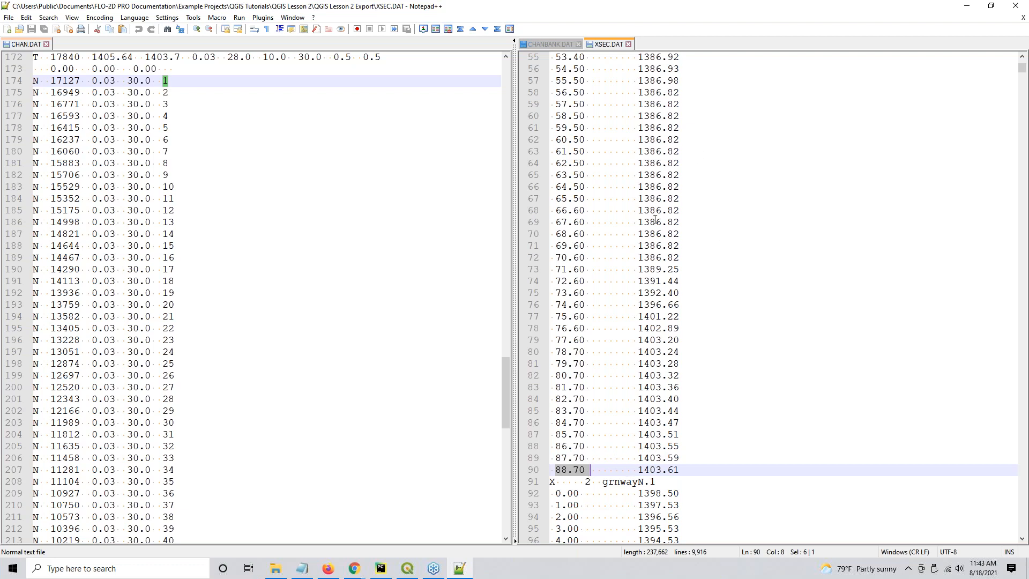
# Compare the header name of cross section 2 in XSEC.DAT with the name on the first cross section's header line
pyautogui.scroll(-1, 654, 219)
pyautogui.scroll(2, 658, 236)
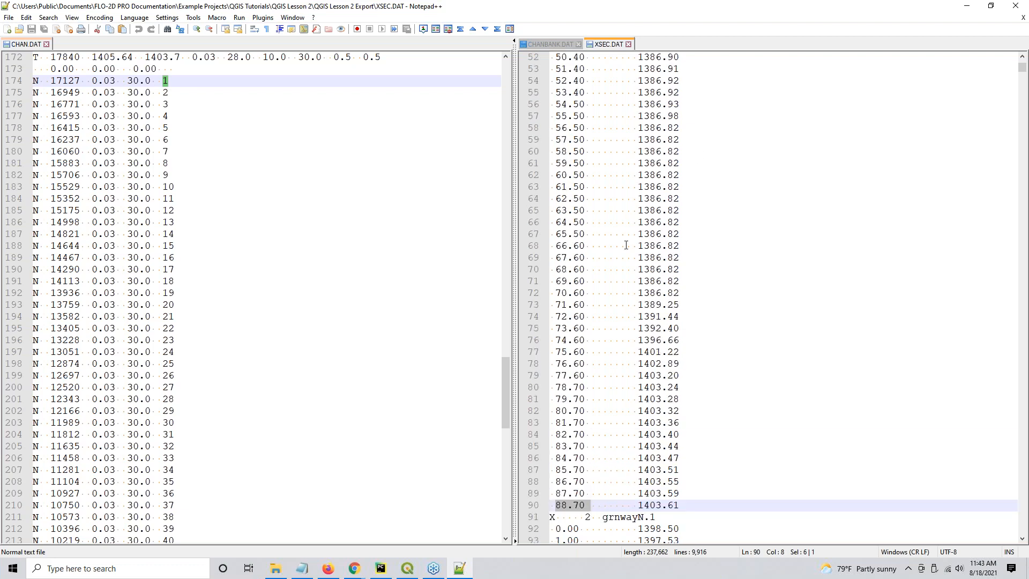
pyautogui.scroll(-6, 618, 233)
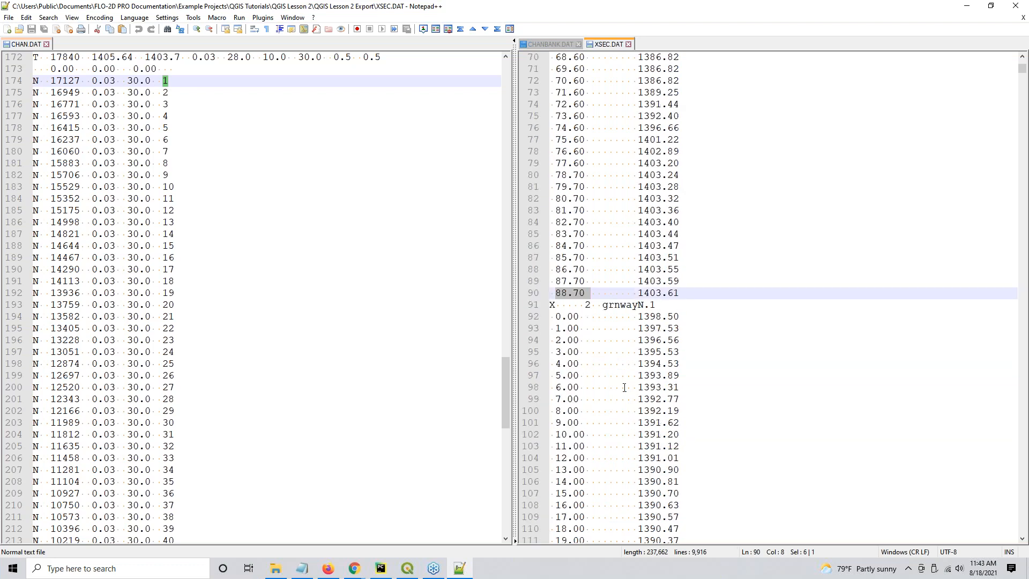
pyautogui.click(603, 305)
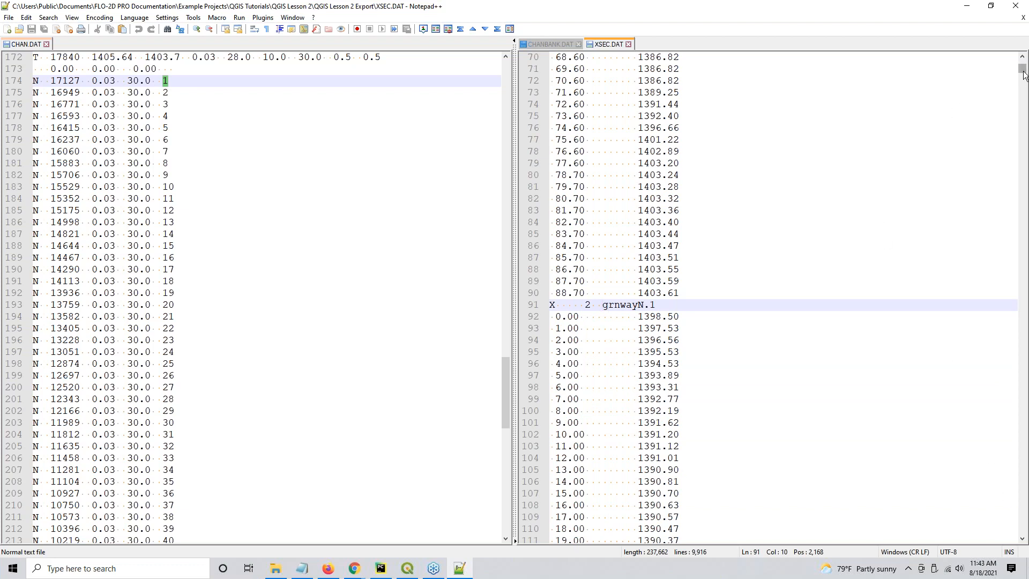
pyautogui.moveTo(1022, 70); pyautogui.dragTo(1019, 57)
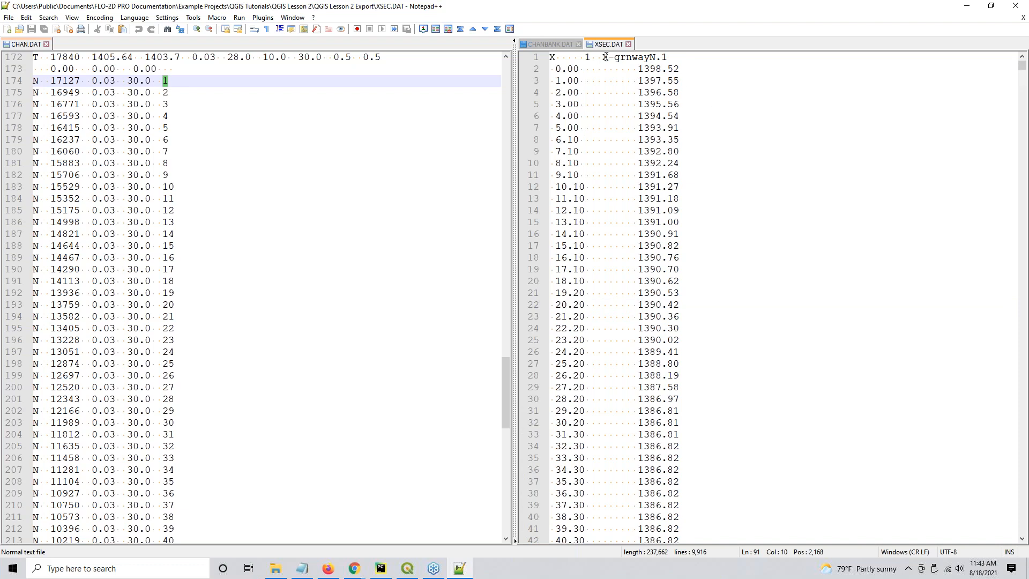
pyautogui.moveTo(602, 57); pyautogui.dragTo(676, 58)
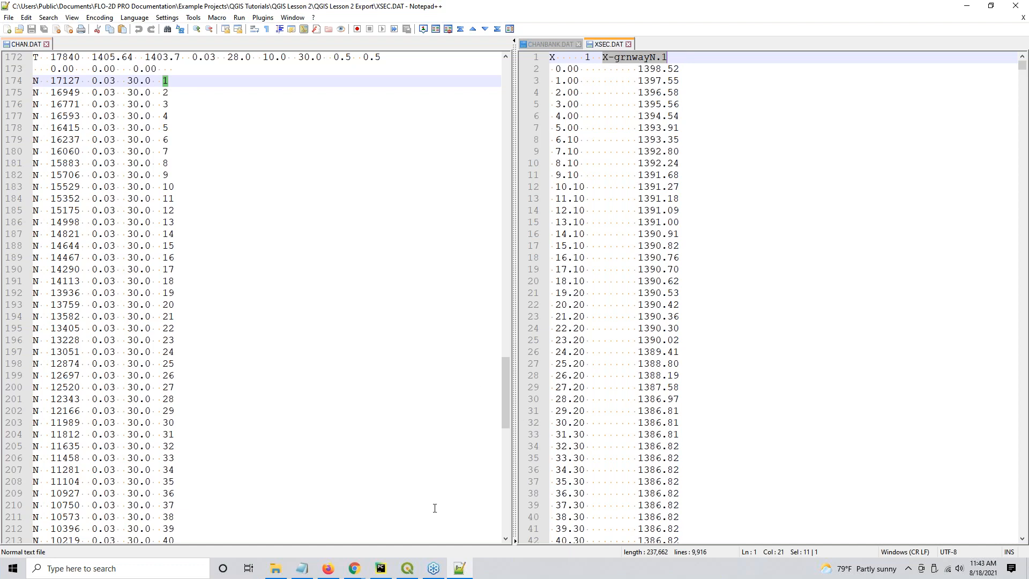
# Switch to QGIS and select cross section grnwayN.1 in the Cross Sections Editor, with map centering enabled
pyautogui.click(408, 568)
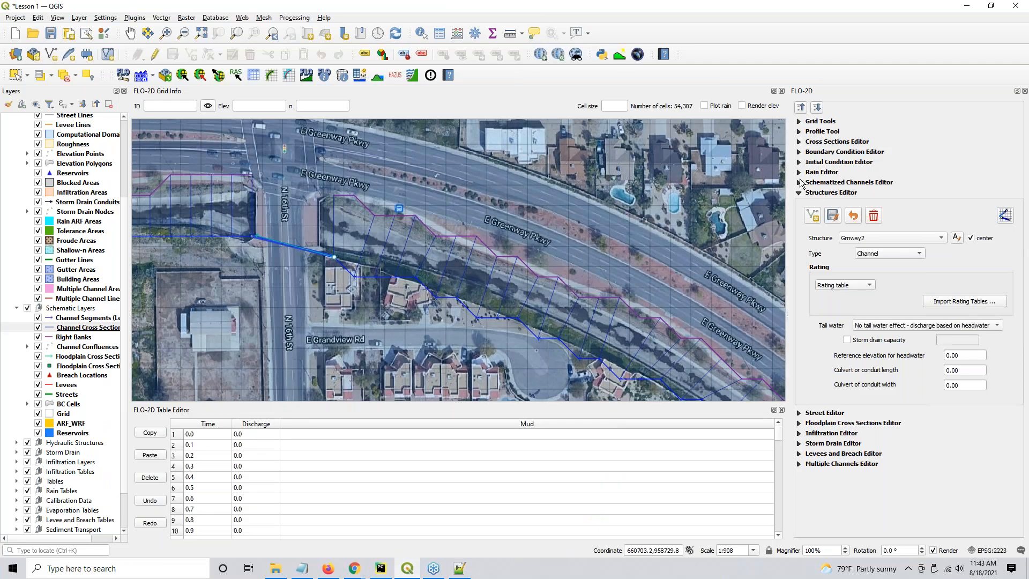
pyautogui.click(801, 107)
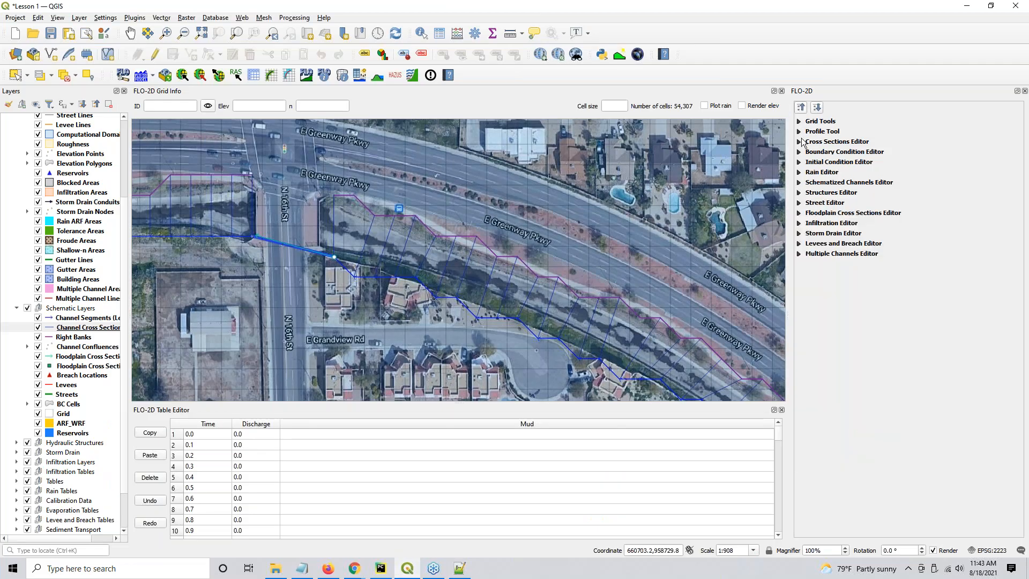
pyautogui.click(802, 141)
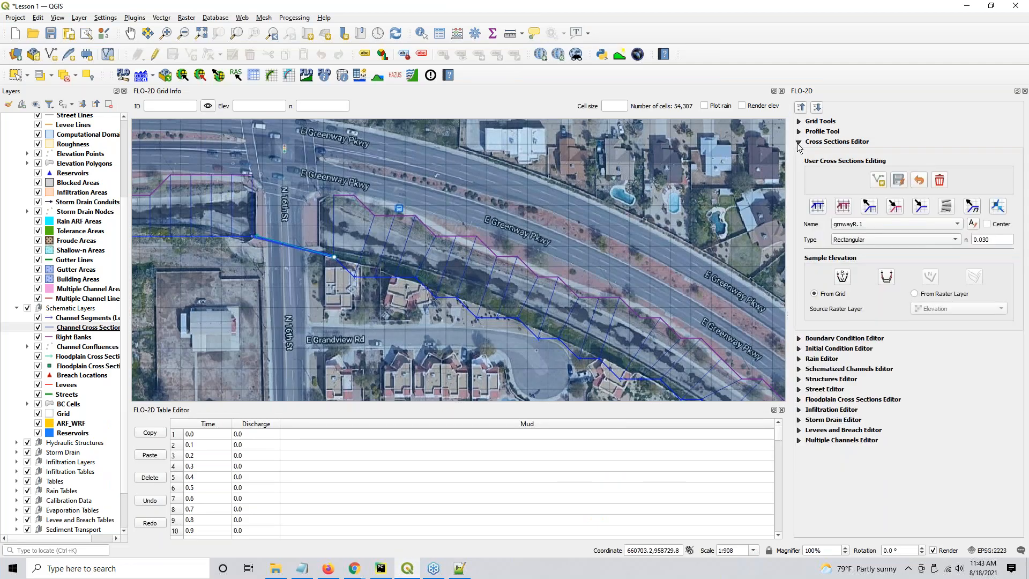
pyautogui.click(871, 225)
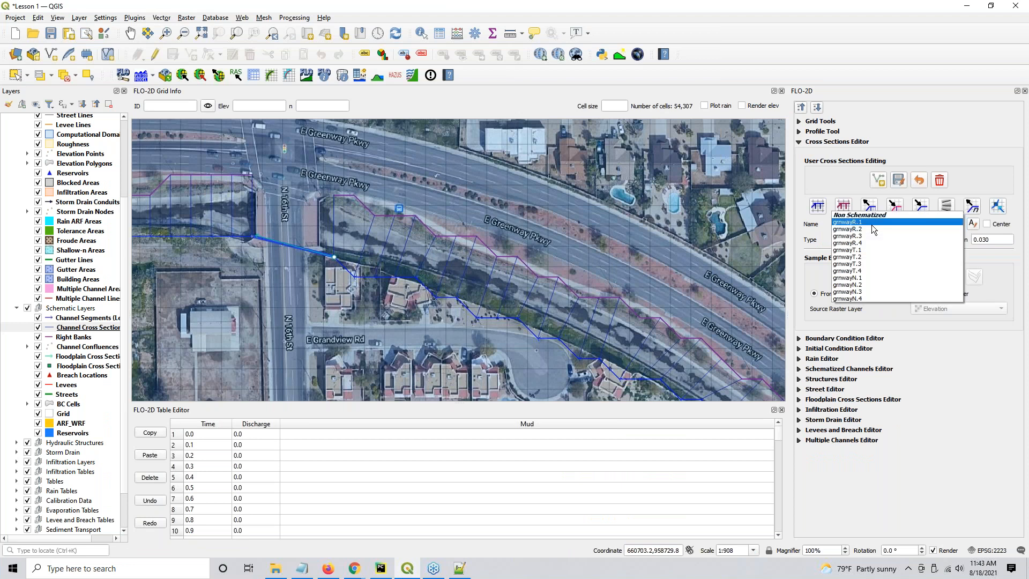
pyautogui.click(870, 278)
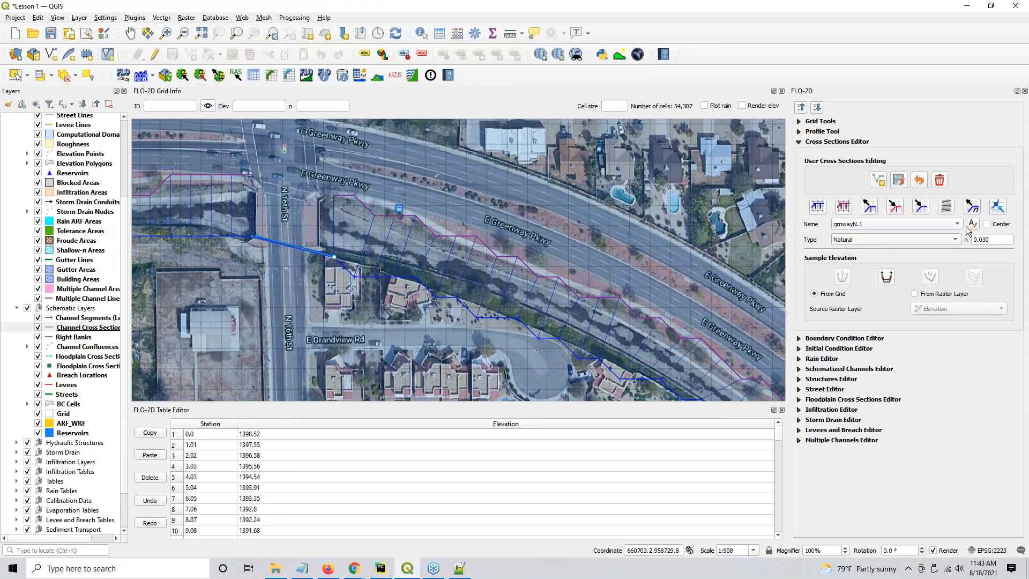
pyautogui.click(938, 223)
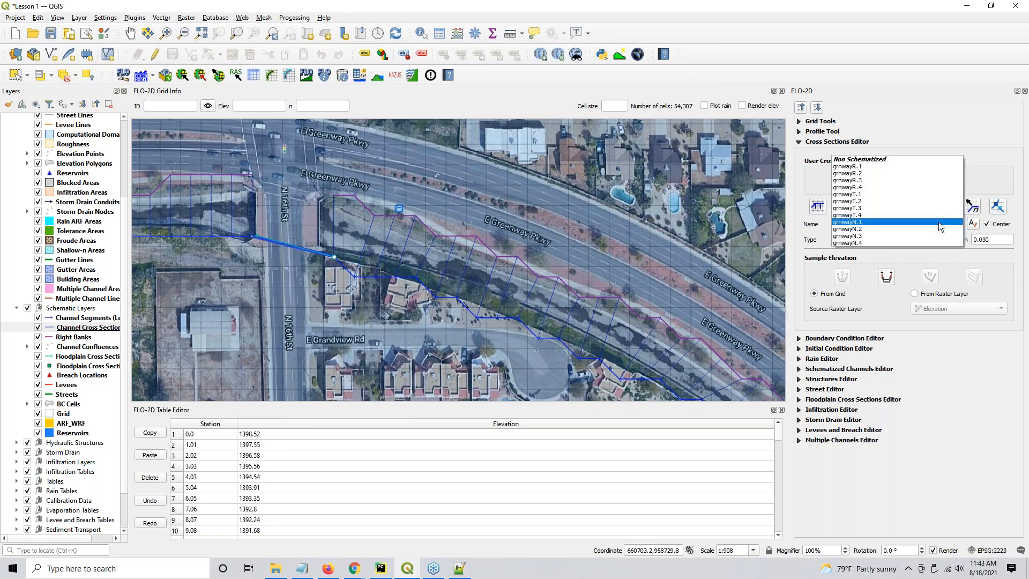
pyautogui.click(937, 222)
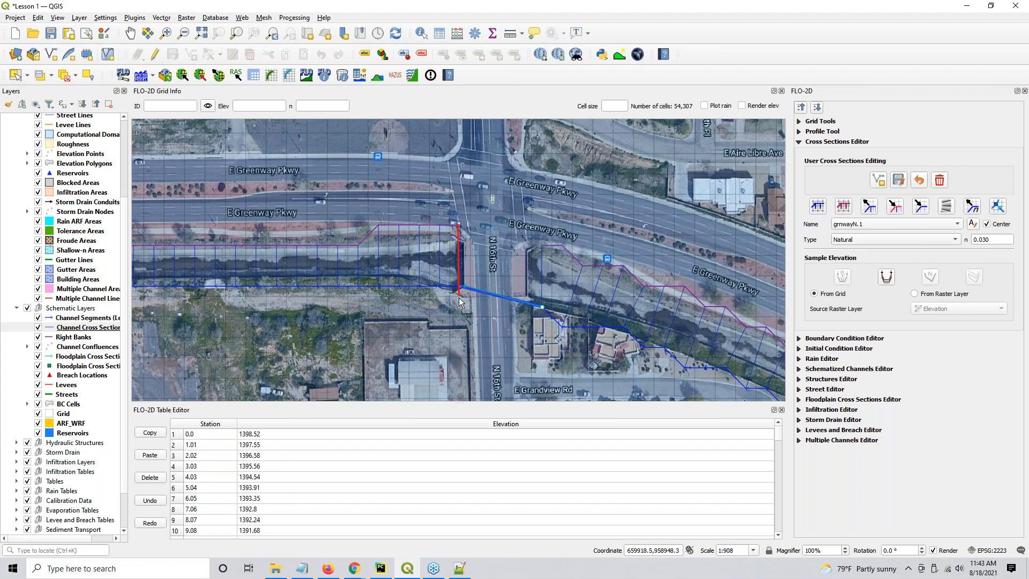
# Show the Cross Sections user layer on the map
pyautogui.moveTo(417, 301); pyautogui.dragTo(588, 308)
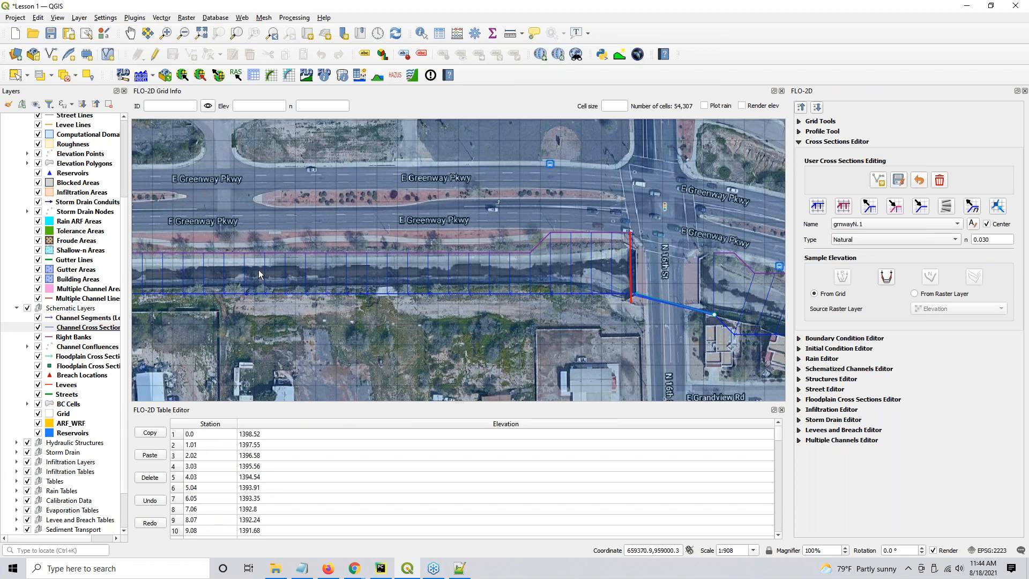
pyautogui.scroll(-1, 258, 269)
pyautogui.moveTo(261, 269); pyautogui.dragTo(323, 288)
pyautogui.scroll(3, 15, 163)
pyautogui.scroll(3, 15, 166)
pyautogui.click(48, 195)
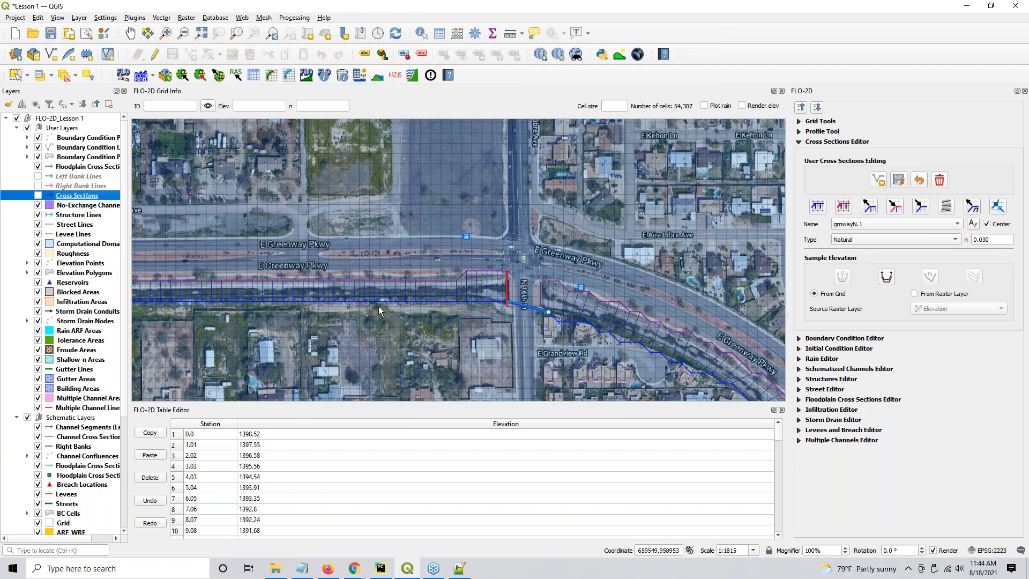
# Examine the user cross sections along the whole channel, comparing their spacing with the schematized cross sections
pyautogui.moveTo(216, 327); pyautogui.dragTo(396, 339)
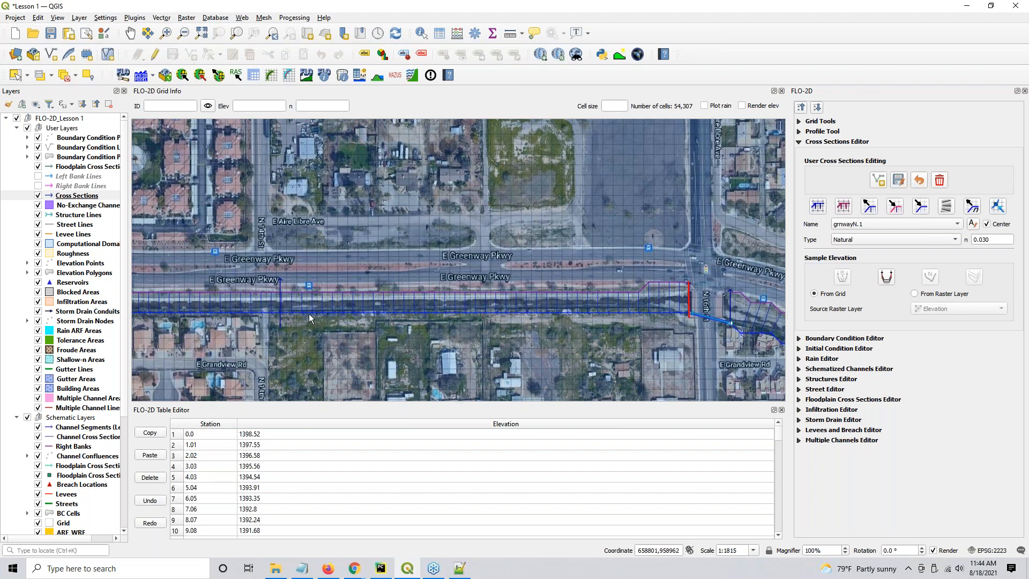
pyautogui.scroll(-1, 358, 334)
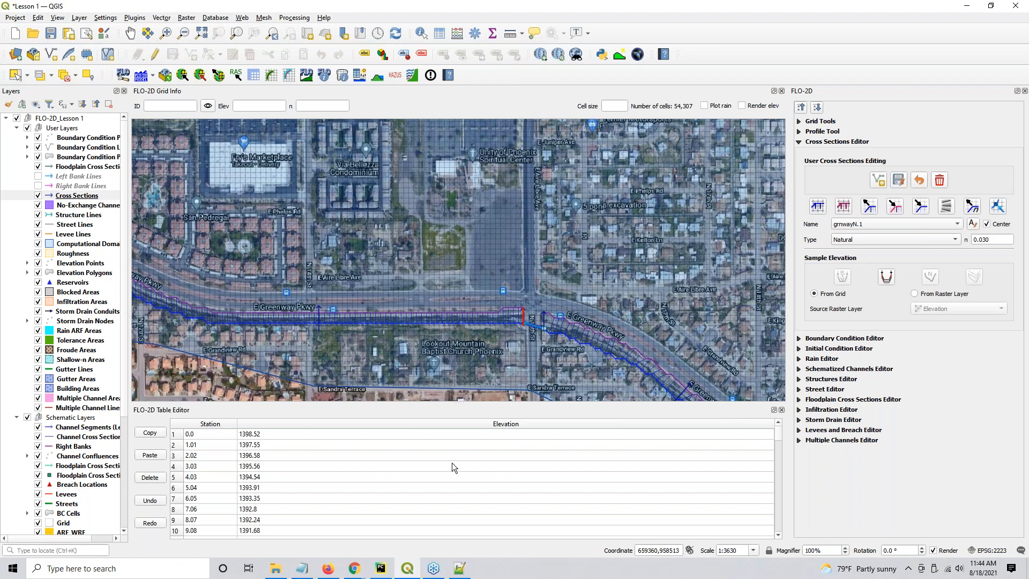
pyautogui.scroll(-1, 494, 300)
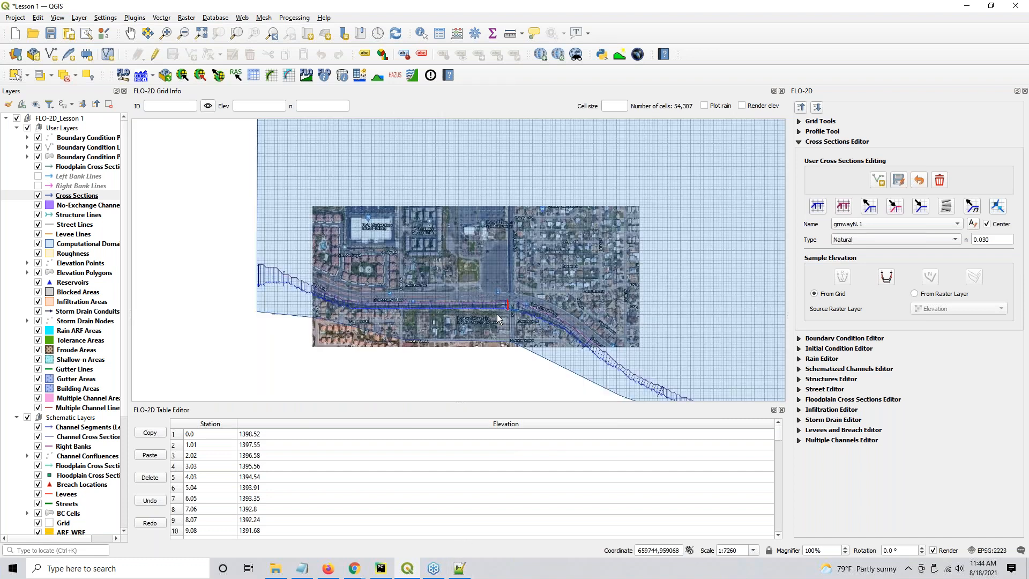
pyautogui.moveTo(511, 344); pyautogui.dragTo(381, 244)
pyautogui.scroll(-1, 386, 251)
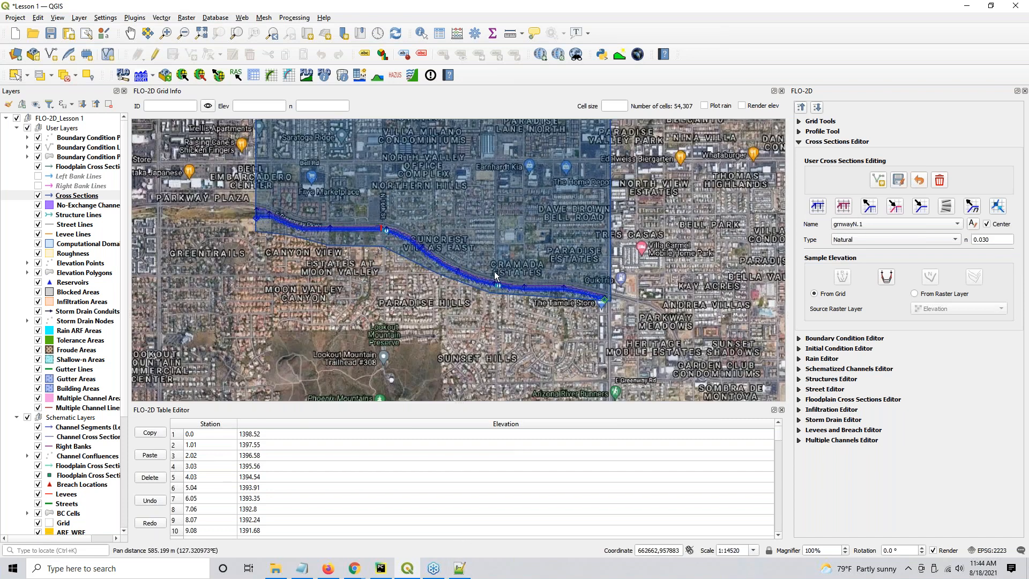
pyautogui.scroll(1, 495, 272)
pyautogui.moveTo(496, 272); pyautogui.dragTo(562, 318)
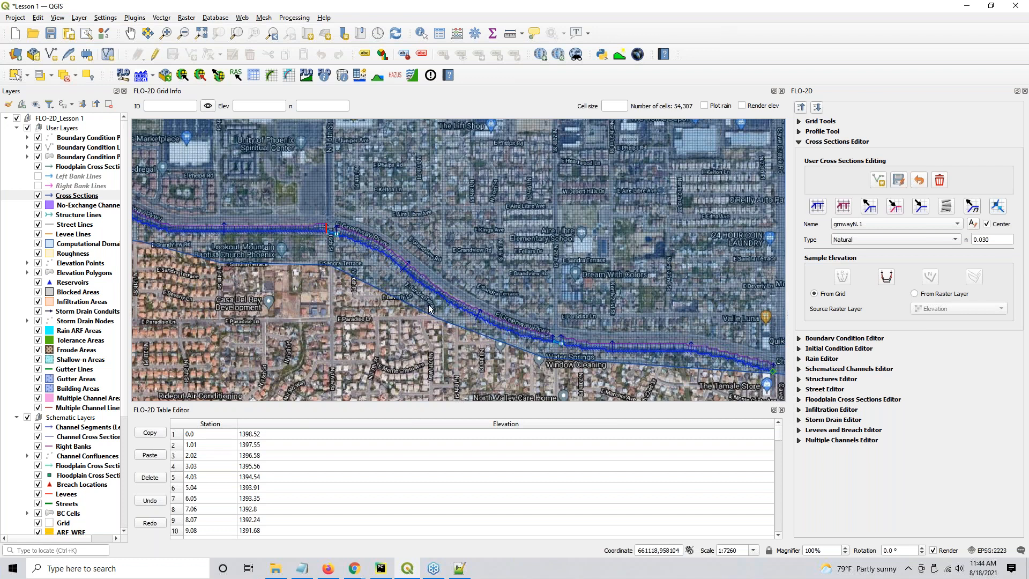
pyautogui.scroll(-1, 429, 306)
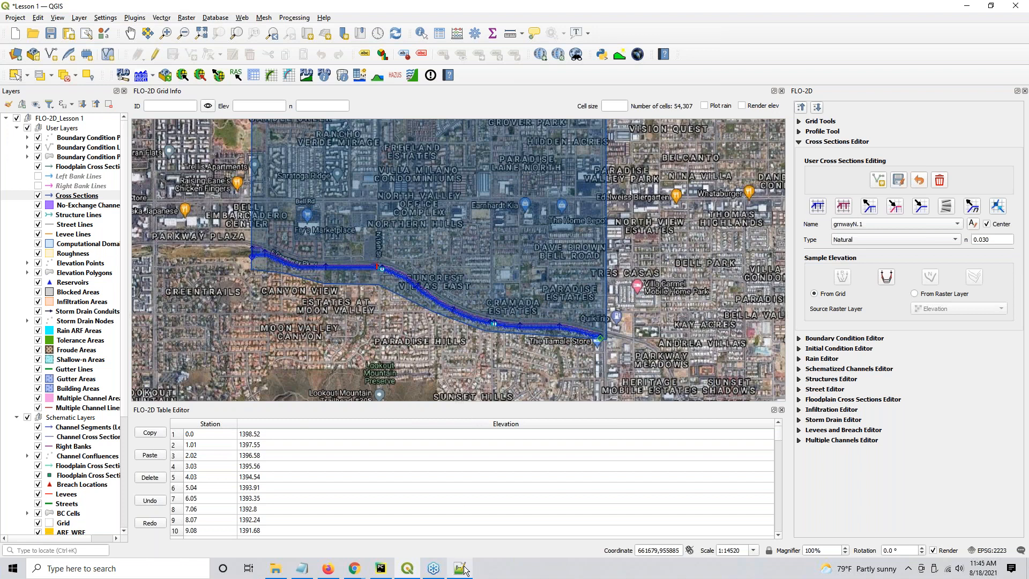
# Switch to Notepad++ and close CHAN.DAT, CHANBANK.DAT and XSEC.DAT
pyautogui.moveTo(459, 575)
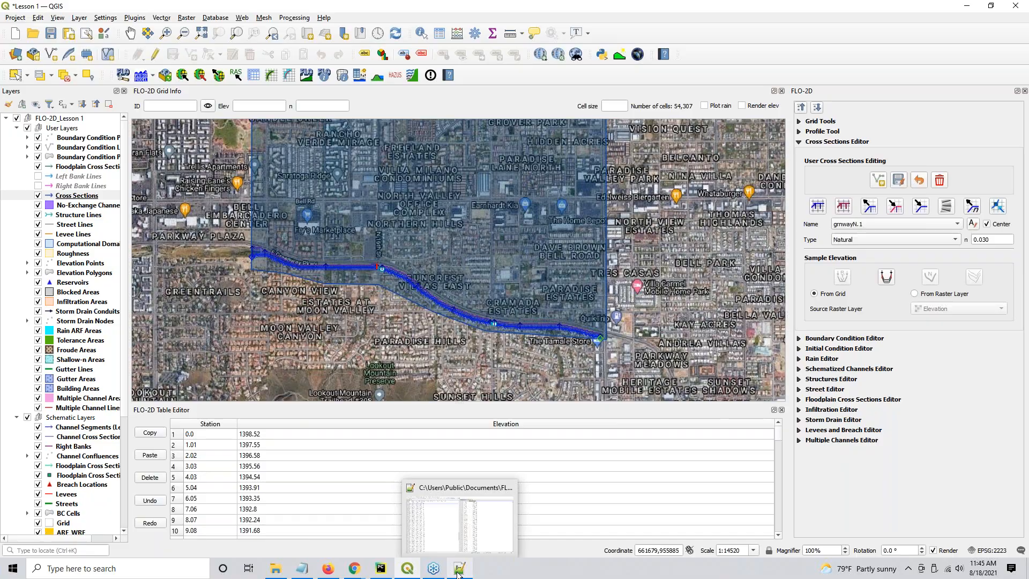
pyautogui.click(458, 572)
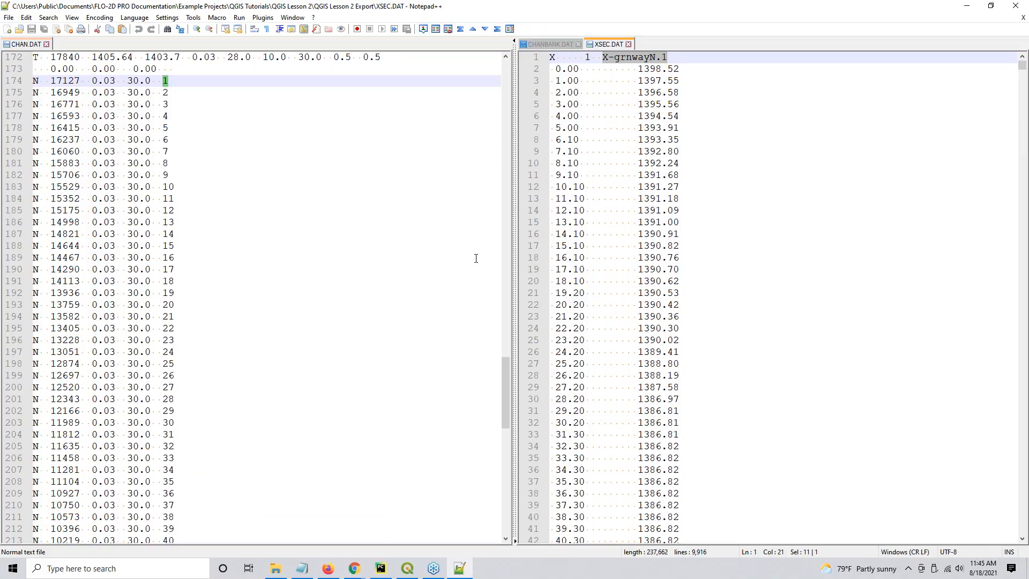
pyautogui.click(47, 44)
pyautogui.click(59, 44)
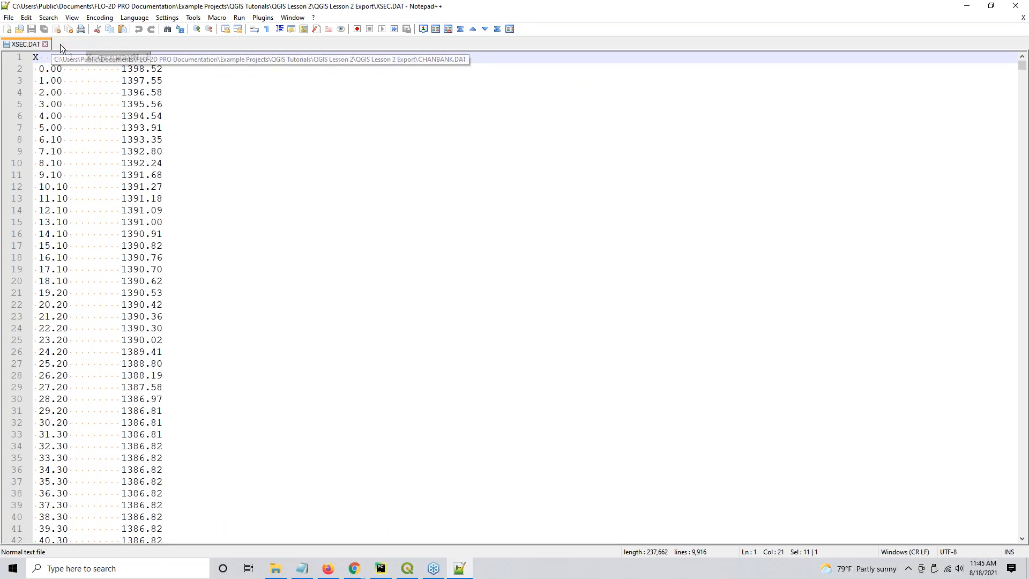
pyautogui.click(46, 44)
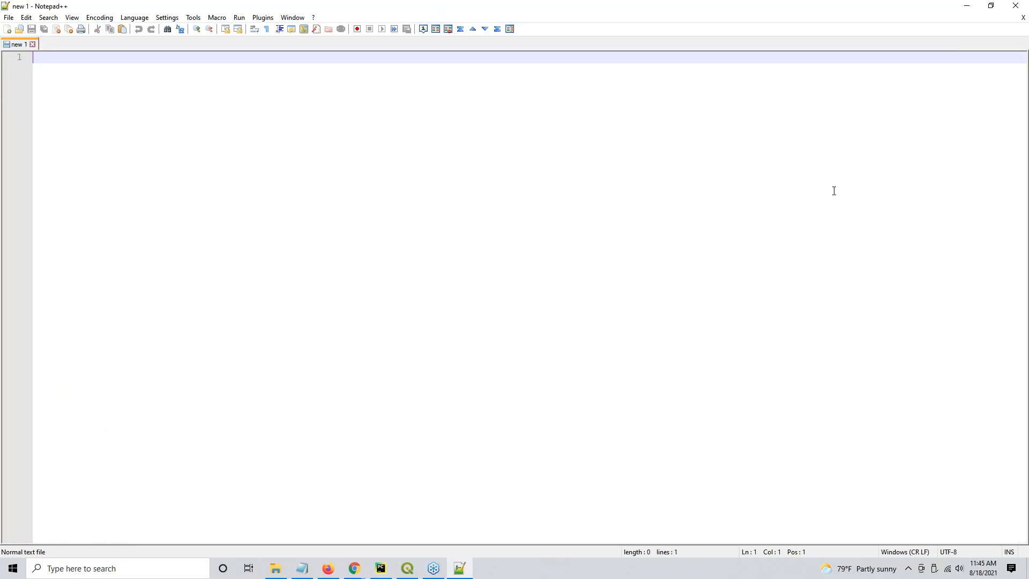
# Switch to the QGIS Lesson 2 Export folder in File Explorer and select the input files from CADPTS.DAT through XSEC.DAT
pyautogui.click(275, 568)
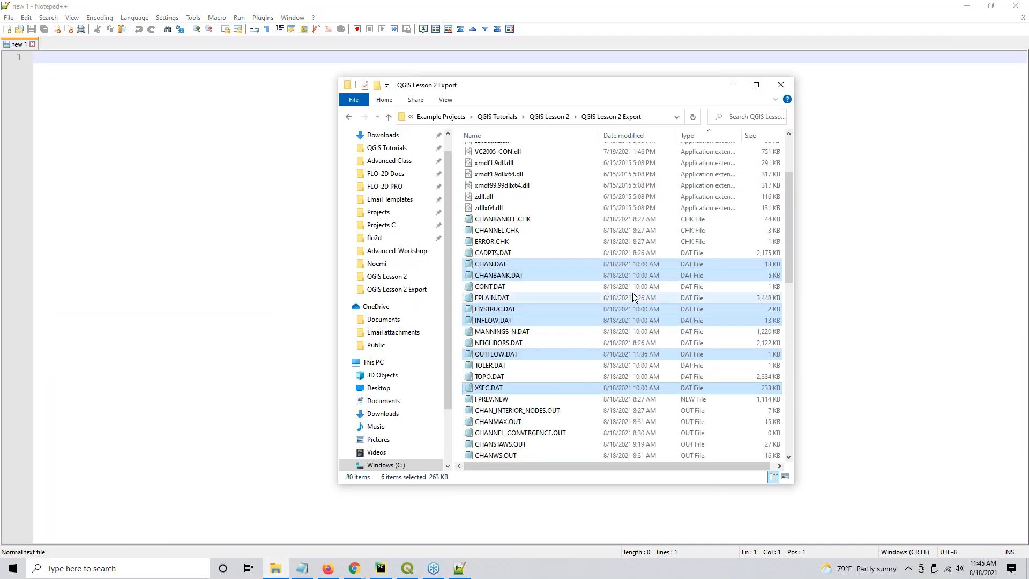
pyautogui.click(525, 411)
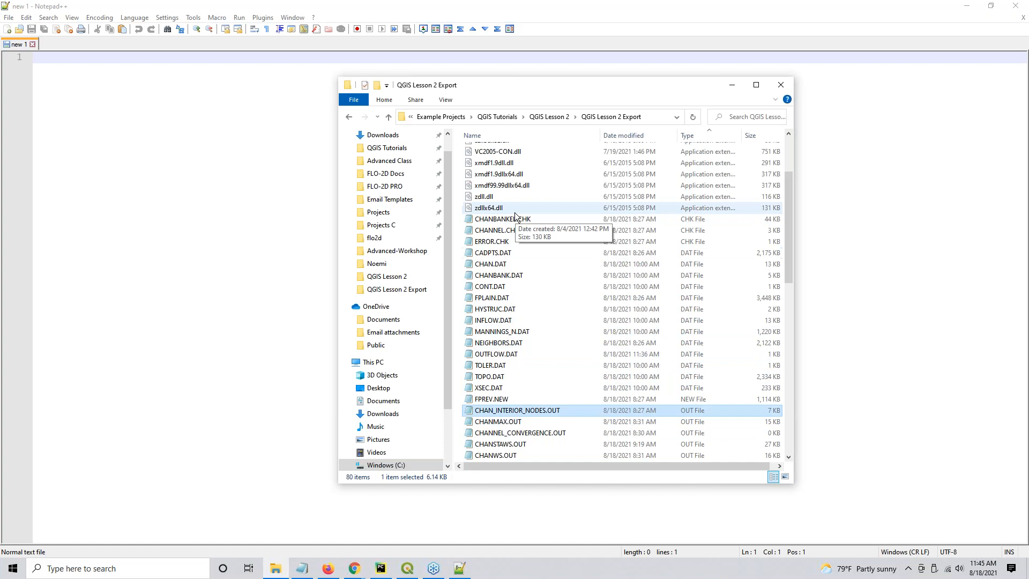
pyautogui.click(506, 255)
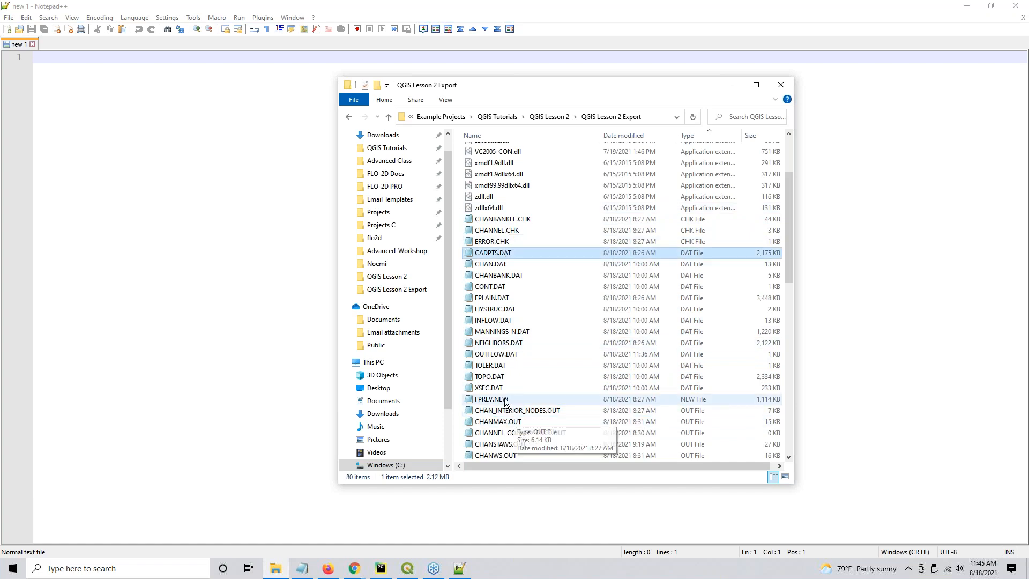
pyautogui.keyDown('shift'); pyautogui.click(502, 389); pyautogui.keyUp('shift')
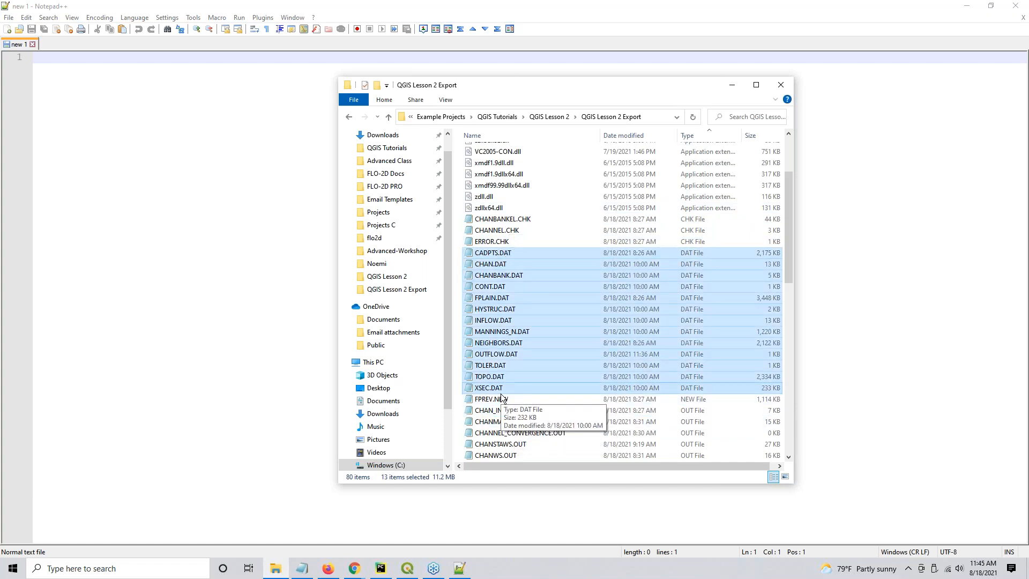
# Look through the OUT result files, starting from CHAN_INTERIOR_NODES.OUT
pyautogui.click(498, 410)
pyautogui.scroll(-4, 499, 411)
pyautogui.scroll(-2, 499, 410)
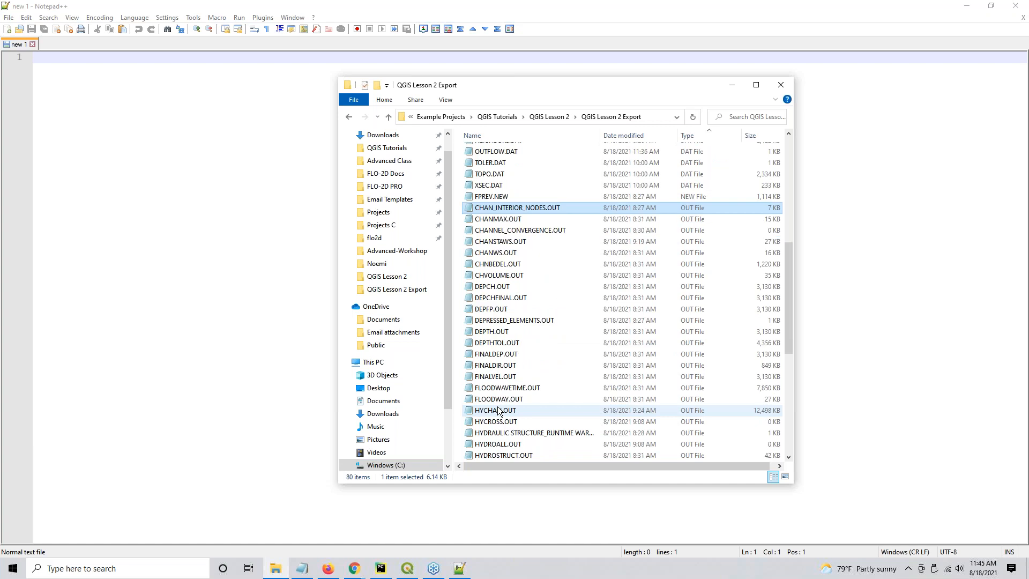
pyautogui.scroll(-2, 583, 348)
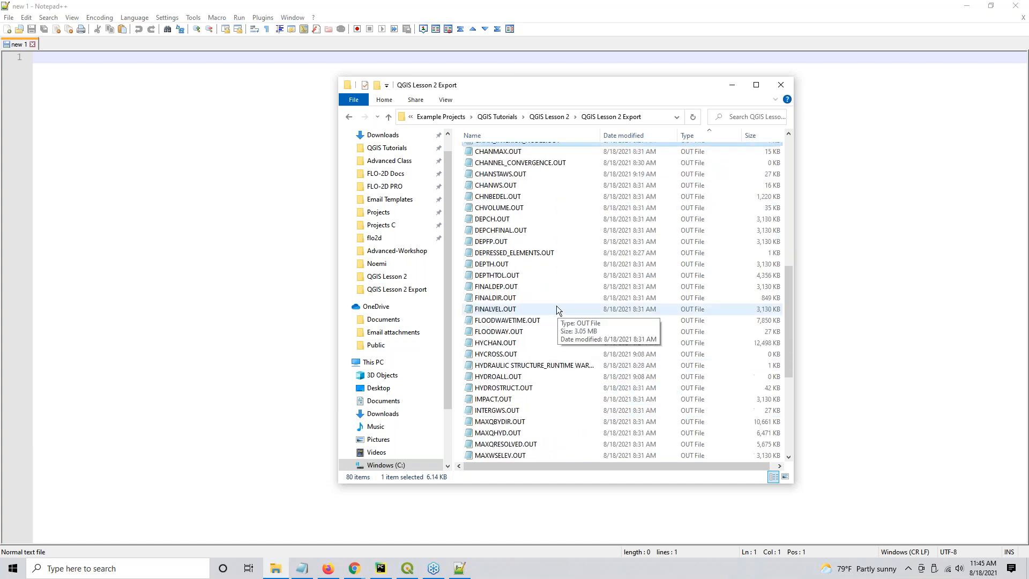
pyautogui.scroll(1, 570, 307)
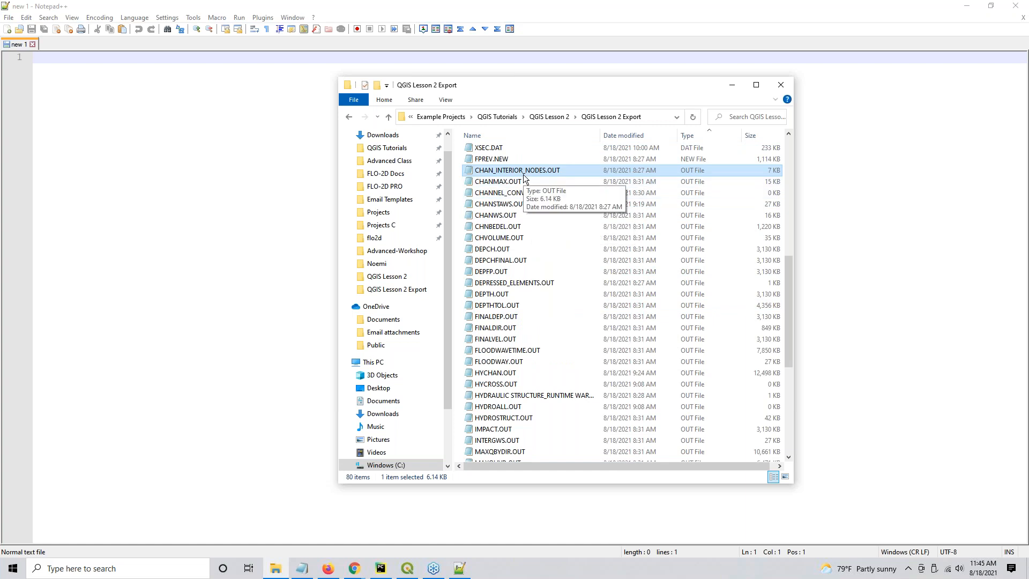
# Select CHANMAX.OUT, CHVOLUME.OUT, HYCHAN.OUT, HYDROSTRUCT.OUT, SUMMARY.OUT, VELTIMEC.OUT and XSECAREA.OUT together
pyautogui.click(519, 182)
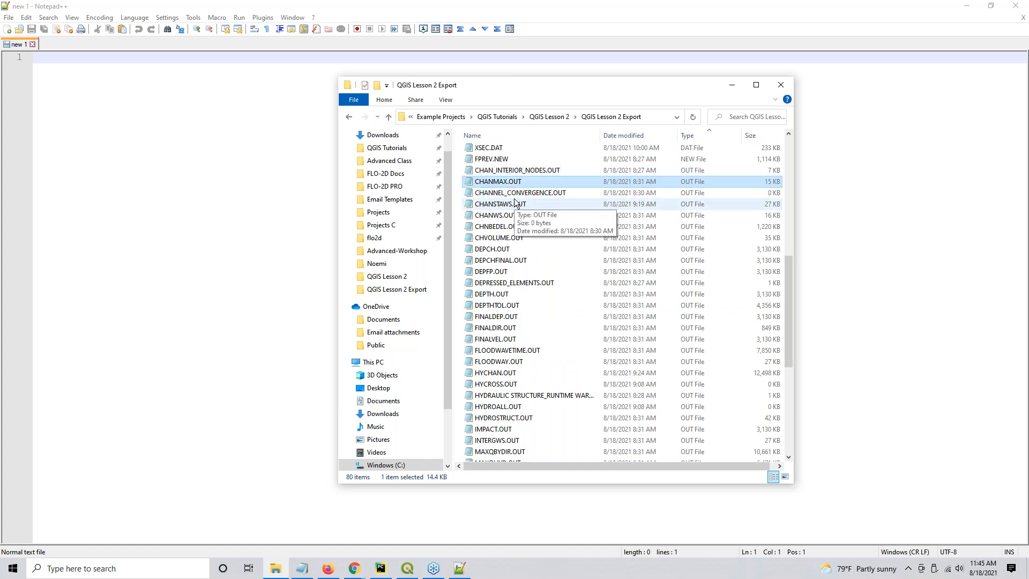
pyautogui.keyDown('ctrl'); pyautogui.click(505, 237); pyautogui.keyUp('ctrl')
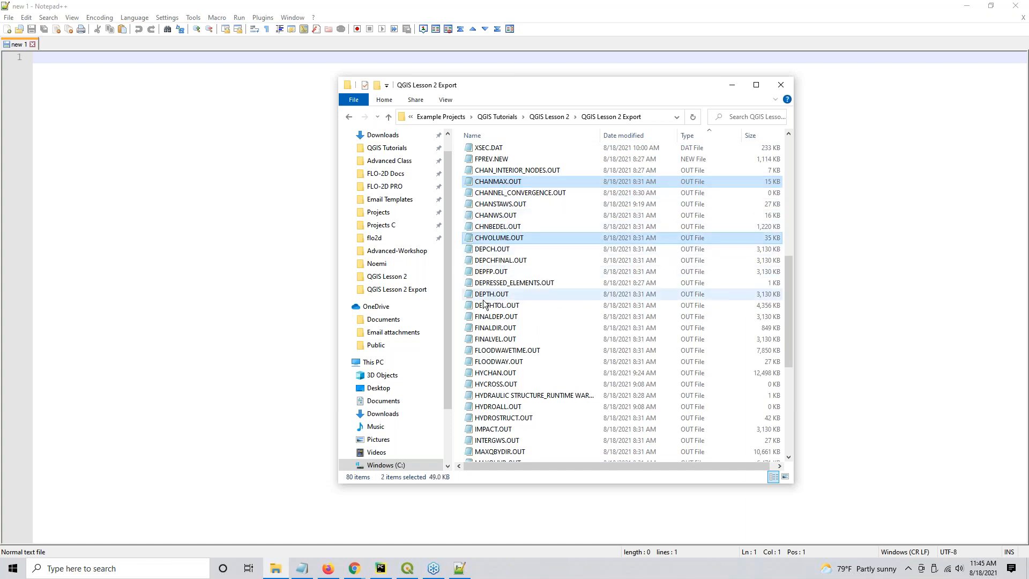
pyautogui.keyDown('ctrl'); pyautogui.click(493, 372); pyautogui.keyUp('ctrl')
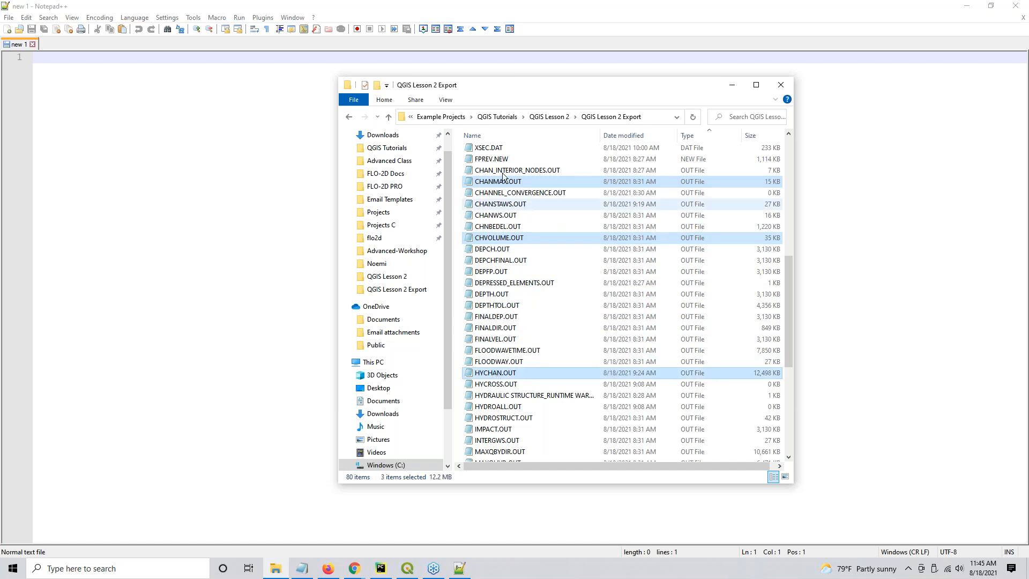
pyautogui.scroll(-2, 538, 429)
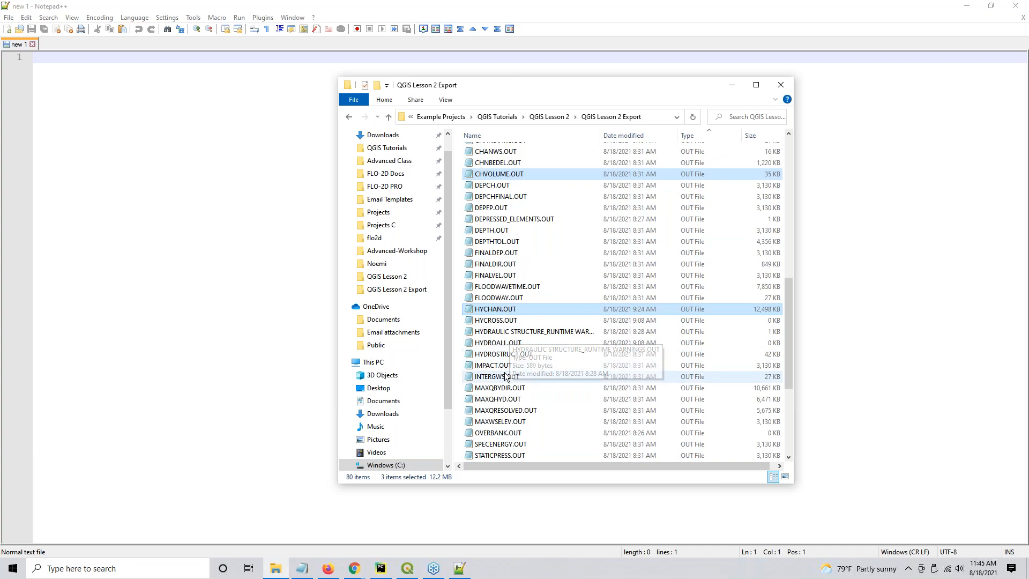
pyautogui.keyDown('ctrl'); pyautogui.click(501, 358); pyautogui.keyUp('ctrl')
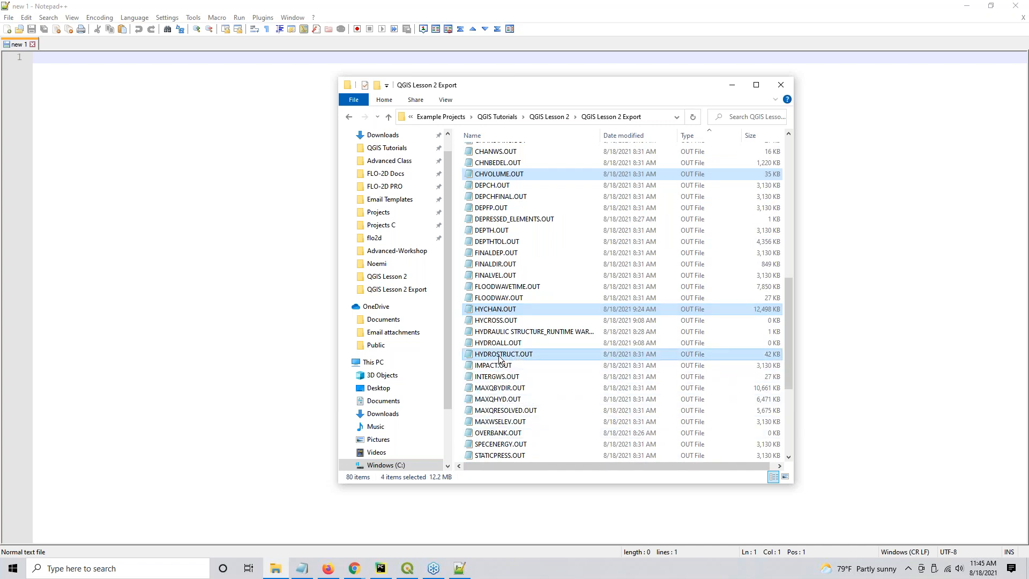
pyautogui.scroll(-5, 498, 359)
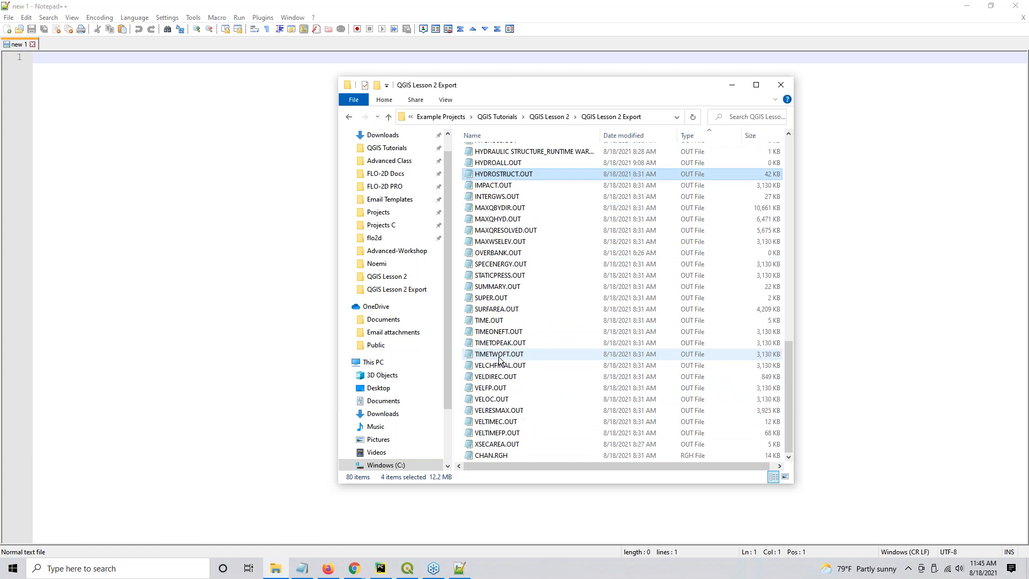
pyautogui.keyDown('ctrl'); pyautogui.click(486, 287); pyautogui.keyUp('ctrl')
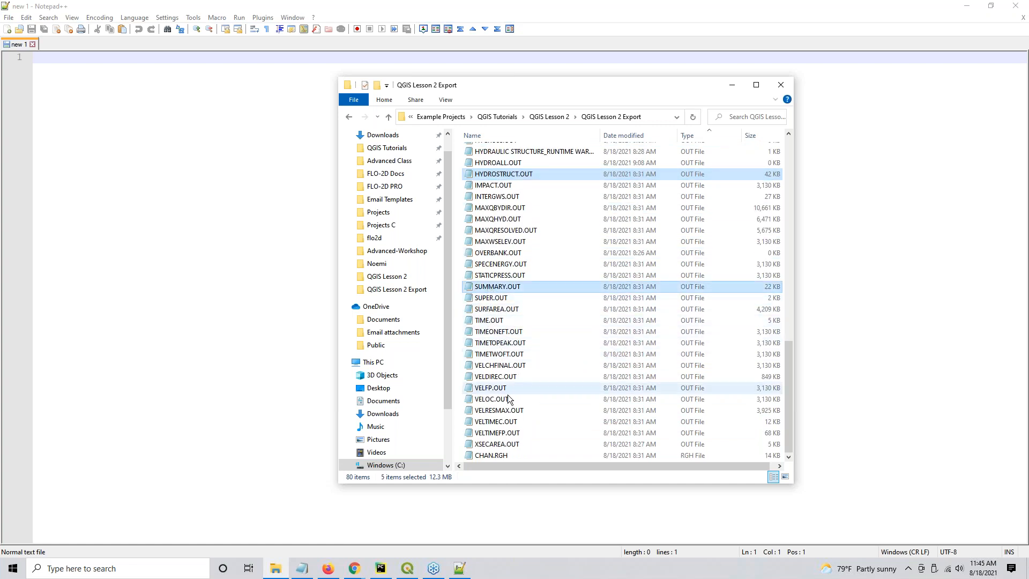
pyautogui.keyDown('ctrl'); pyautogui.click(494, 422); pyautogui.keyUp('ctrl')
pyautogui.keyDown('ctrl'); pyautogui.click(491, 444); pyautogui.keyUp('ctrl')
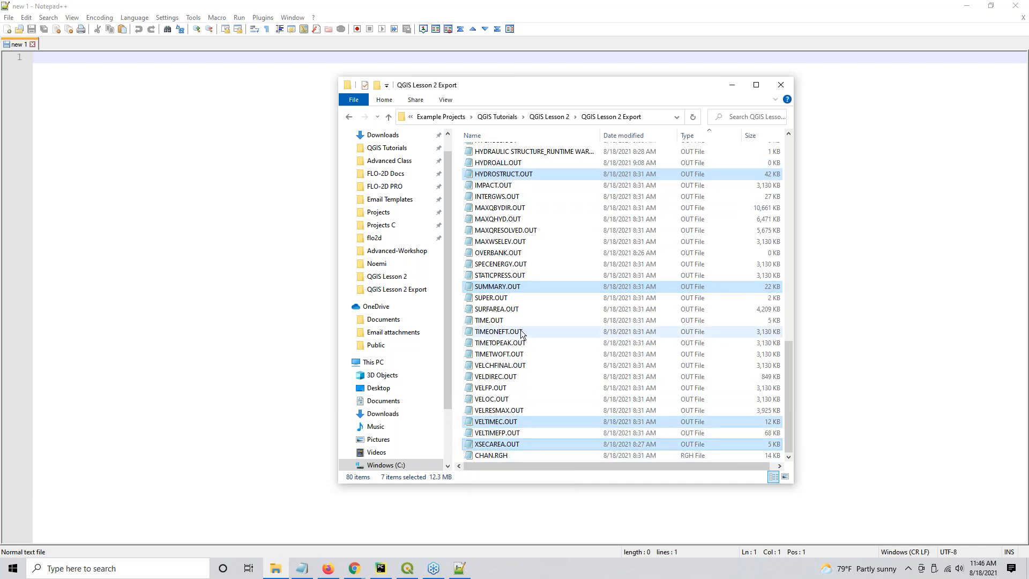
pyautogui.scroll(2, 523, 333)
pyautogui.scroll(10, 521, 333)
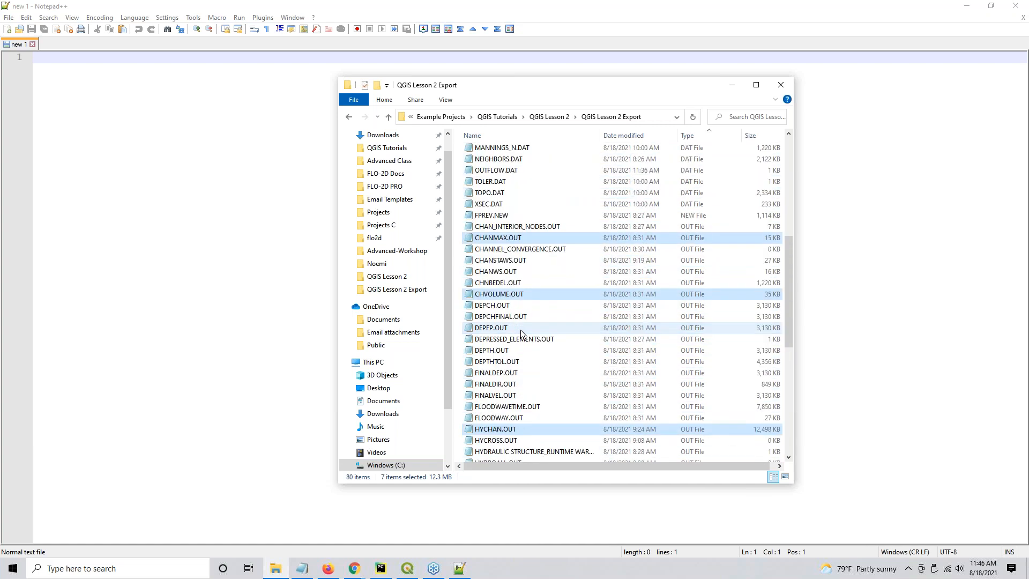
# Open the seven selected channel output files together in Notepad++
pyautogui.scroll(-6, 519, 330)
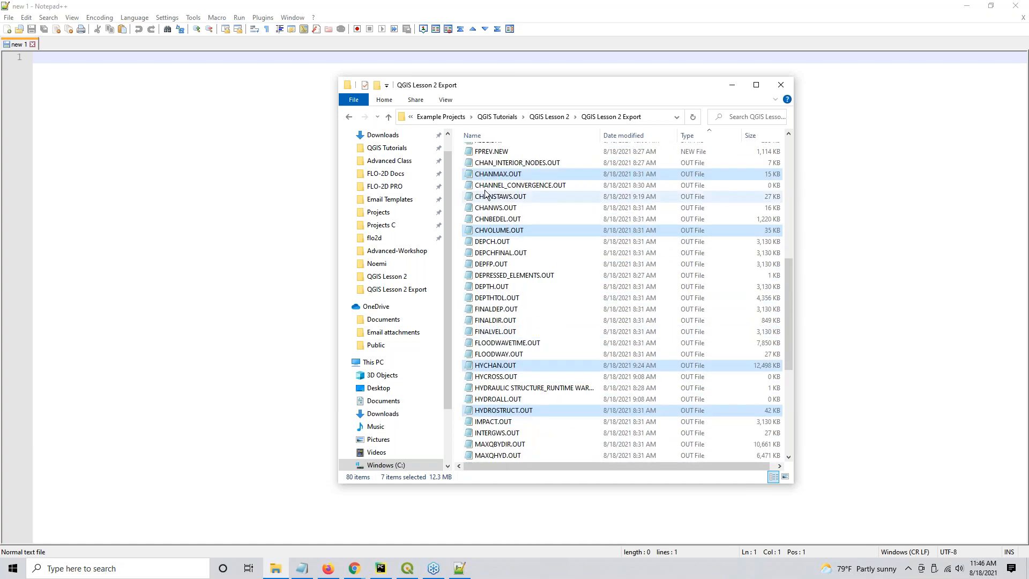
pyautogui.moveTo(489, 177); pyautogui.dragTo(198, 228)
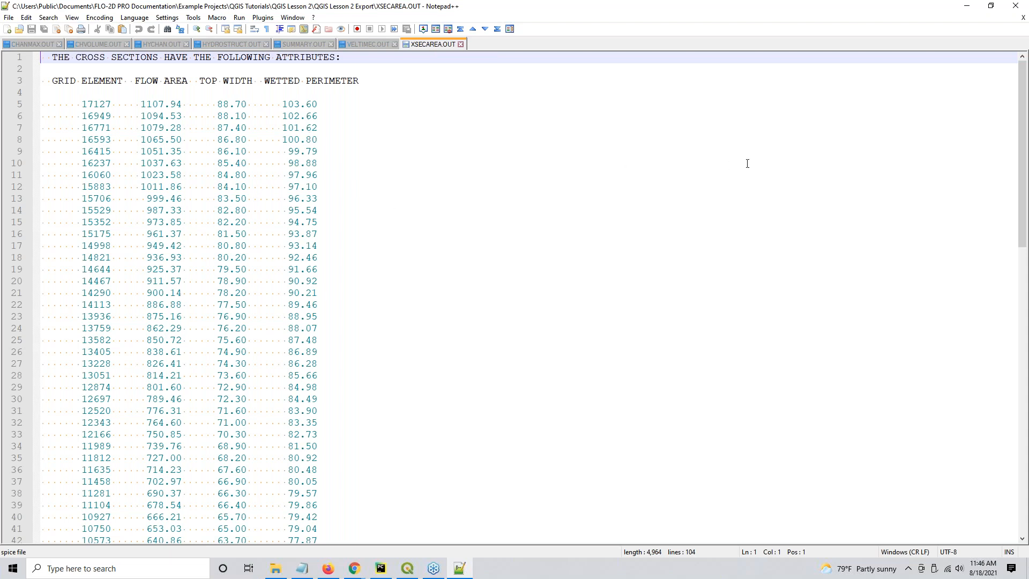
# Examine the flow area, top width and wetted perimeter listed per grid element in XSECAREA.OUT, and close the file
pyautogui.click(442, 47)
pyautogui.moveTo(1014, 116)
pyautogui.mouseDown()
pyautogui.moveTo(1014, 404)
pyautogui.moveTo(1026, 110)
pyautogui.mouseUp()
pyautogui.moveTo(1023, 155); pyautogui.dragTo(1011, 177)
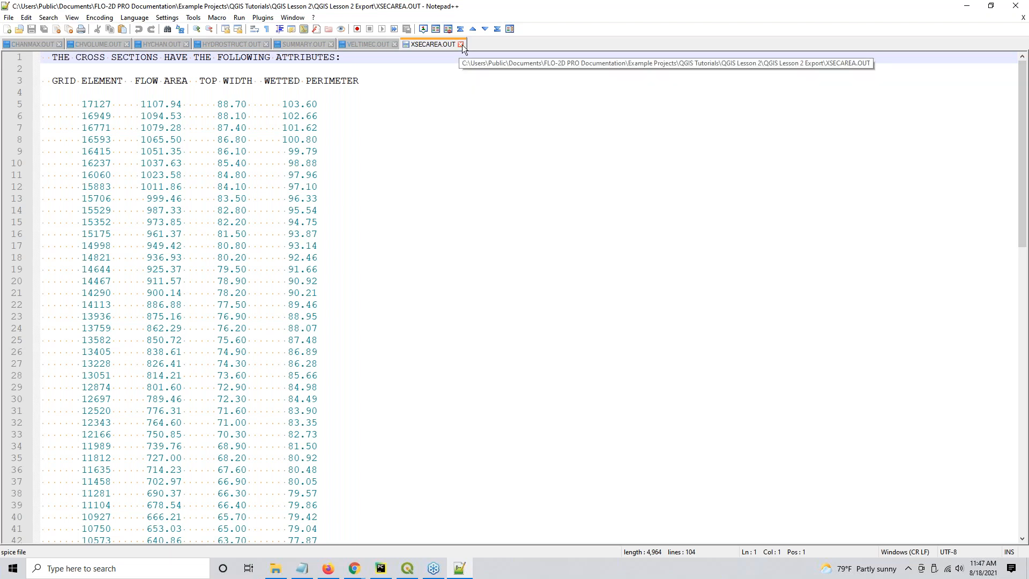
pyautogui.press('ctrl')
pyautogui.press('ctrl')
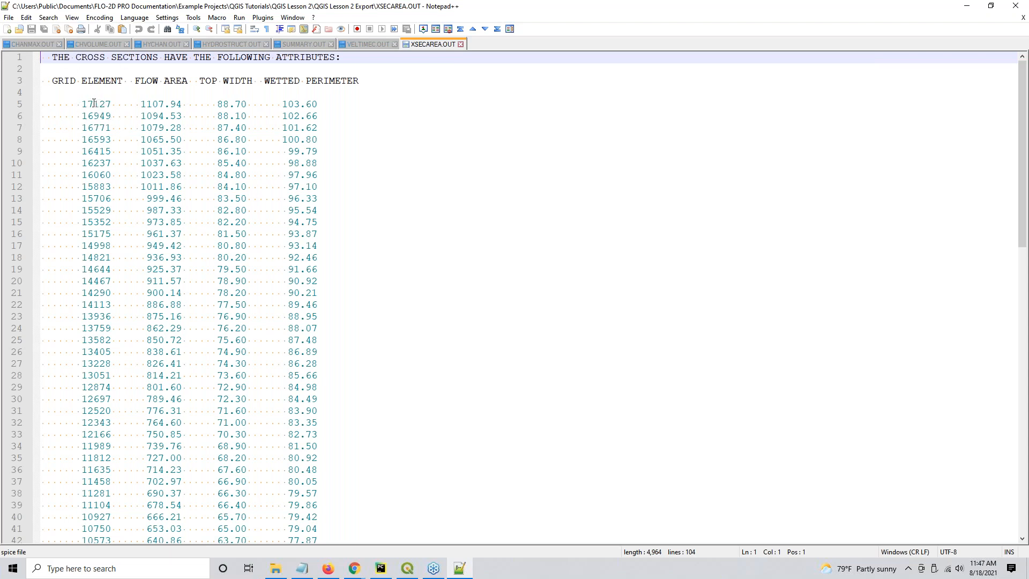
pyautogui.doubleClick(98, 104)
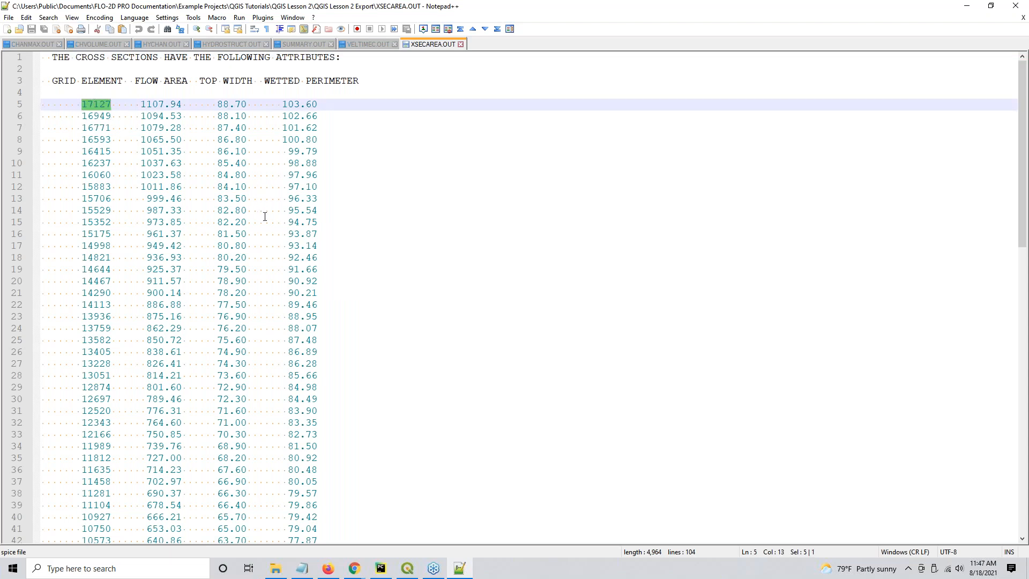
pyautogui.scroll(-20, 261, 230)
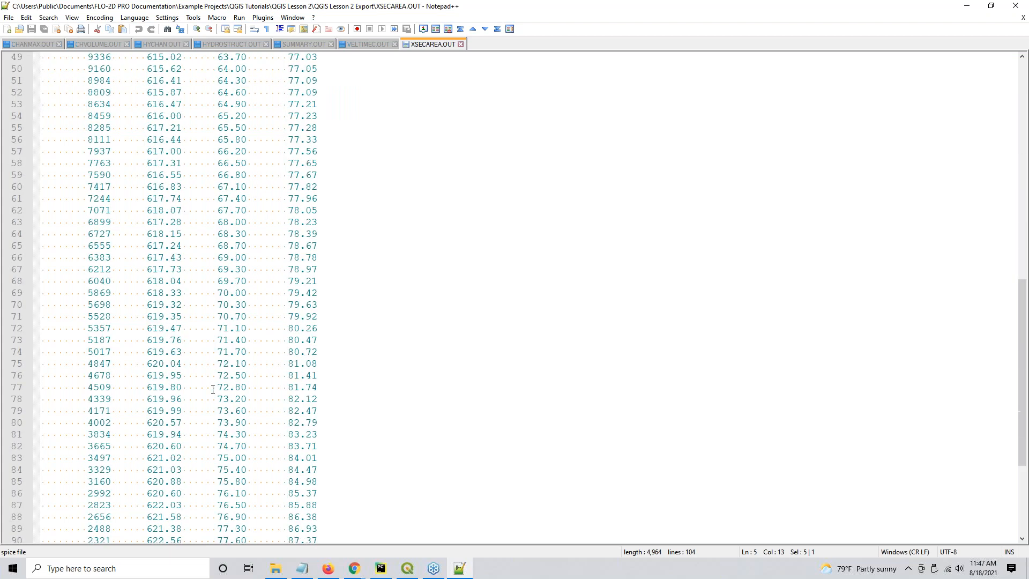
pyautogui.scroll(20, 349, 391)
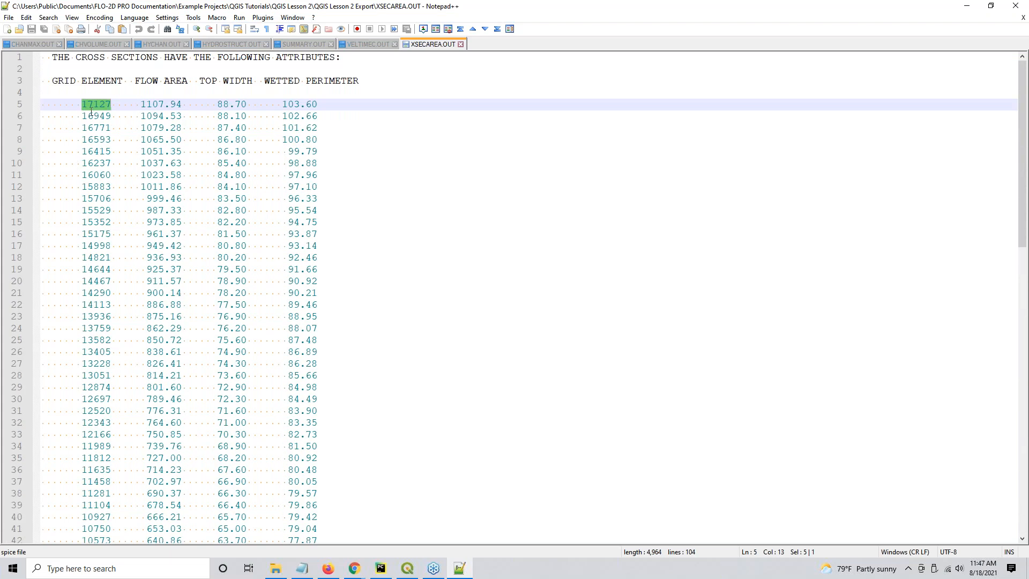
pyautogui.doubleClick(92, 104)
pyautogui.scroll(-20, 89, 227)
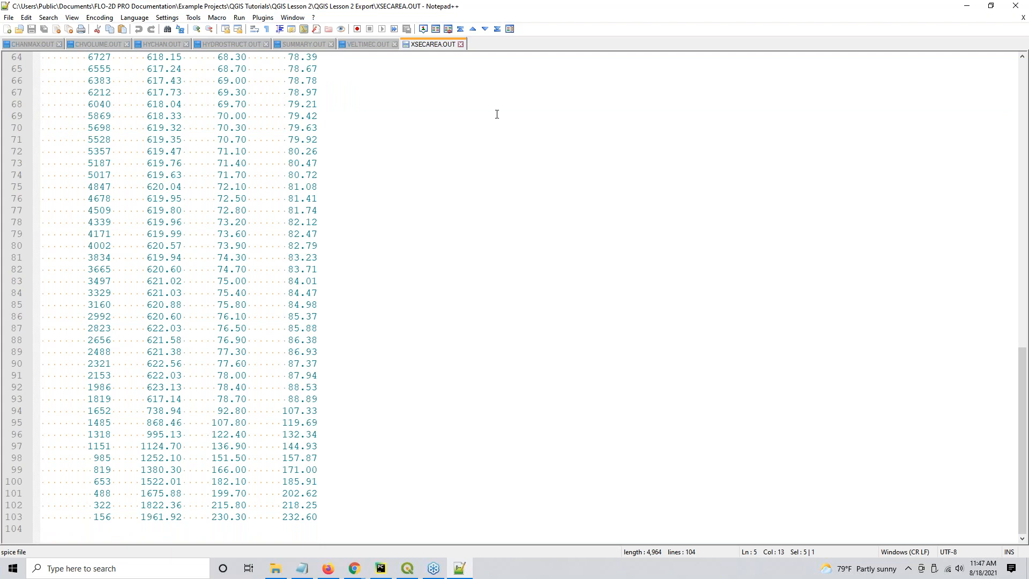
pyautogui.click(461, 45)
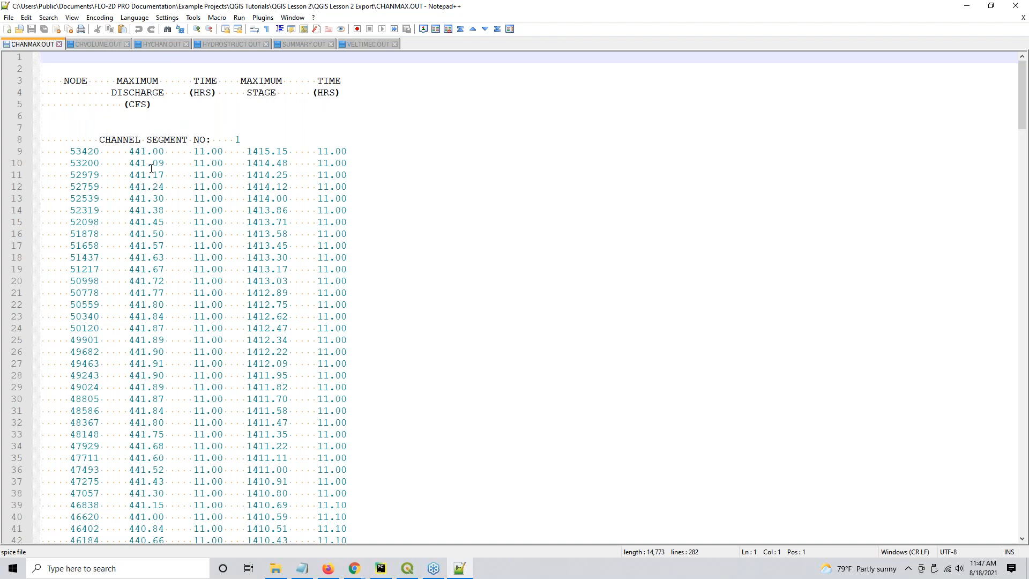
# Examine the maximum discharge, maximum stage and their times for the channel nodes in CHANMAX.OUT
pyautogui.scroll(-19, 151, 168)
pyautogui.scroll(-20, 148, 209)
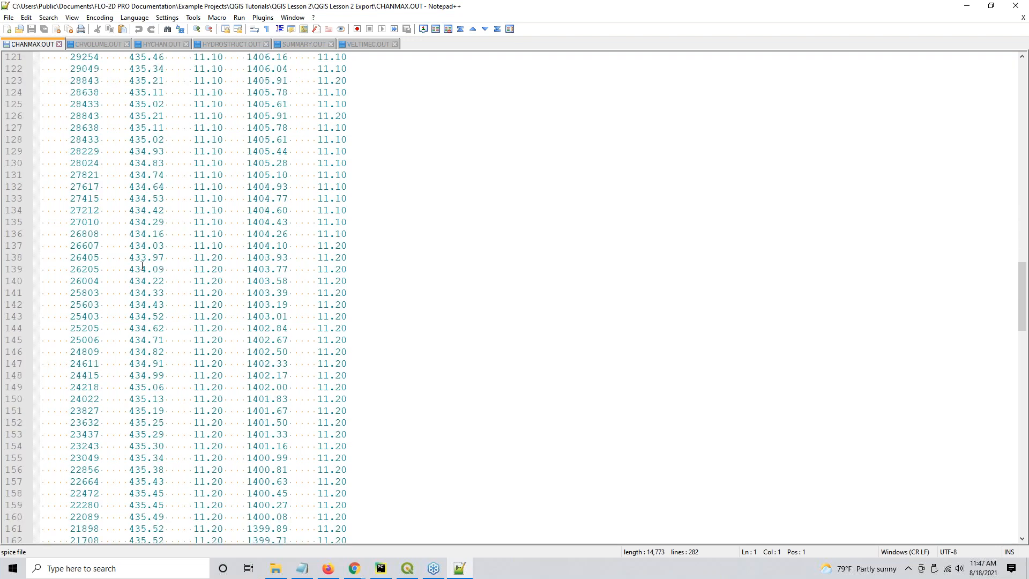
pyautogui.scroll(-20, 143, 266)
pyautogui.scroll(-16, 120, 298)
pyautogui.scroll(20, 121, 398)
pyautogui.scroll(20, 142, 347)
pyautogui.scroll(20, 144, 345)
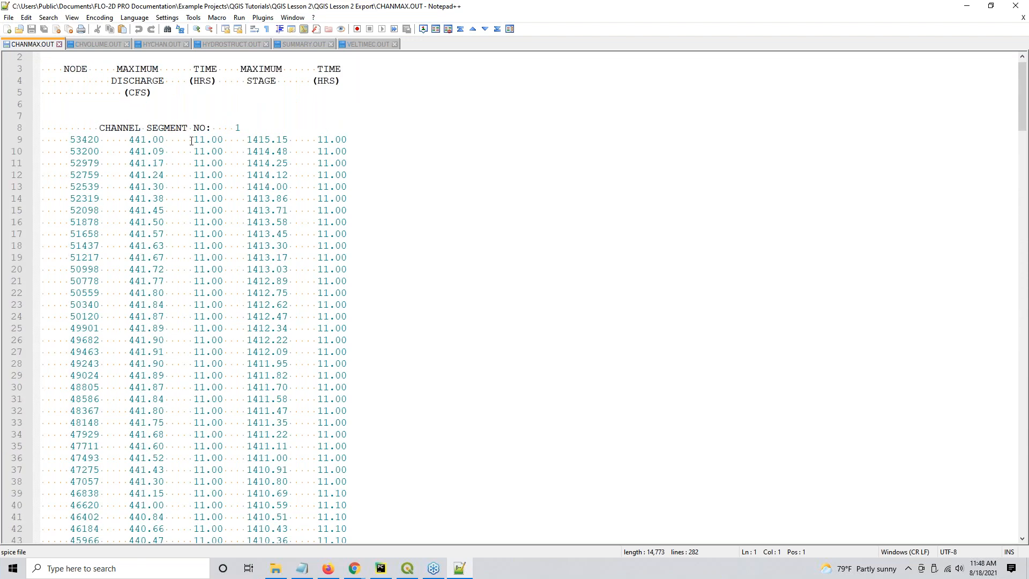
pyautogui.moveTo(193, 139); pyautogui.dragTo(222, 140)
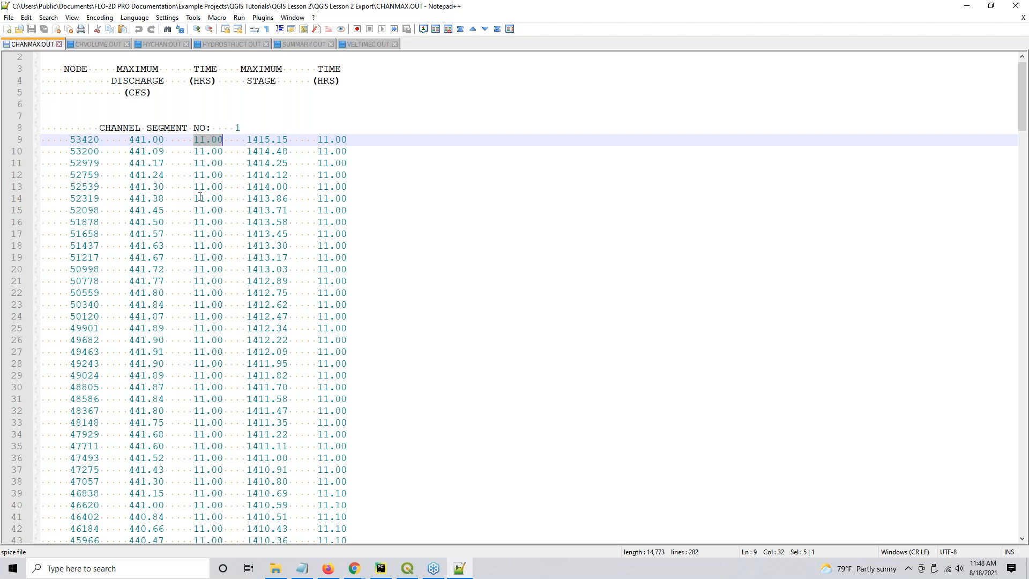
pyautogui.click(135, 139)
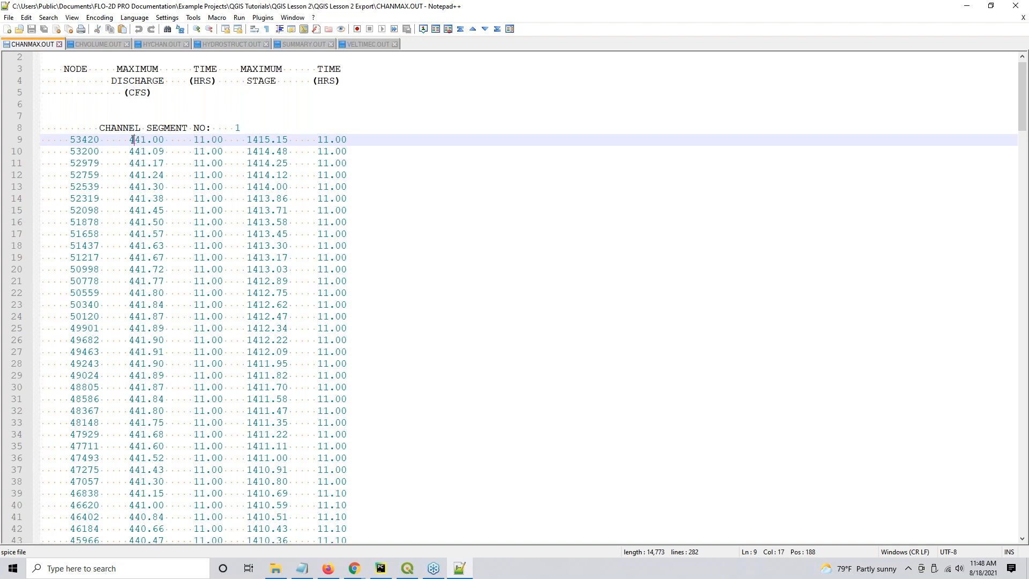
# Try a maximum discharge of 641.00 and a time of 0.5 for node 53420 in CHANMAX.OUT, and undo the edits
pyautogui.moveTo(134, 140); pyautogui.dragTo(129, 140)
pyautogui.write('6')
pyautogui.moveTo(194, 139); pyautogui.dragTo(224, 138)
pyautogui.write('0.')
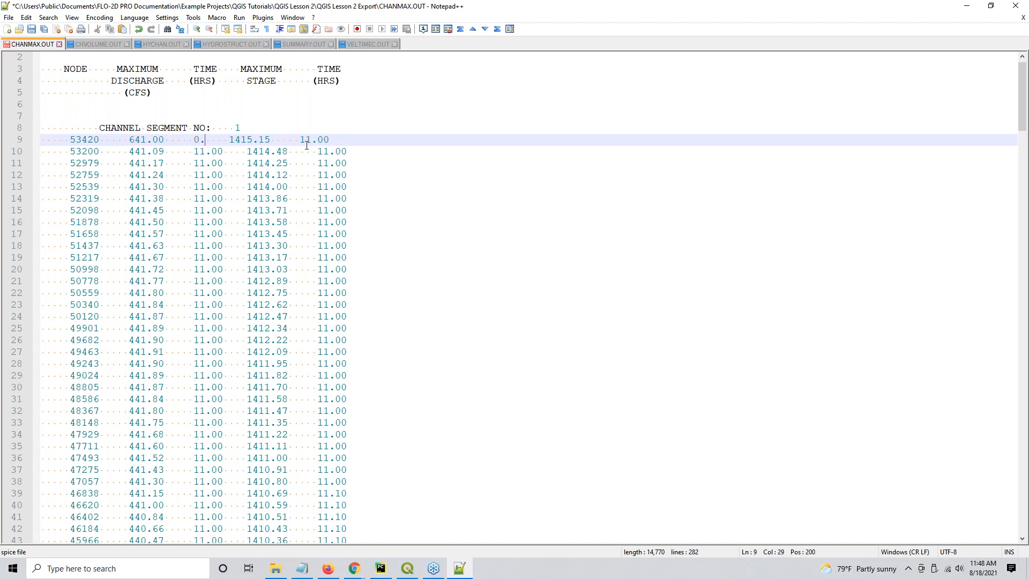
pyautogui.write('5')
pyautogui.hotkey('ctrl', 'z')
pyautogui.hotkey('ctrl', 'z')
pyautogui.hotkey('ctrl', 'z')
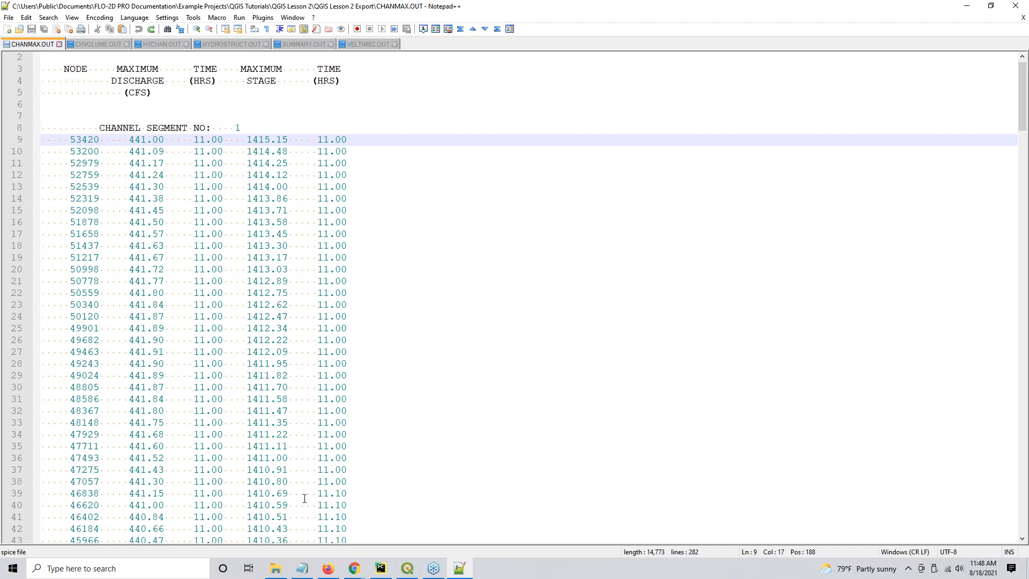
# Switch to Chrome, open the FLO-2D website in a new tab, and return to the Module 10 documentation page
pyautogui.moveTo(355, 574)
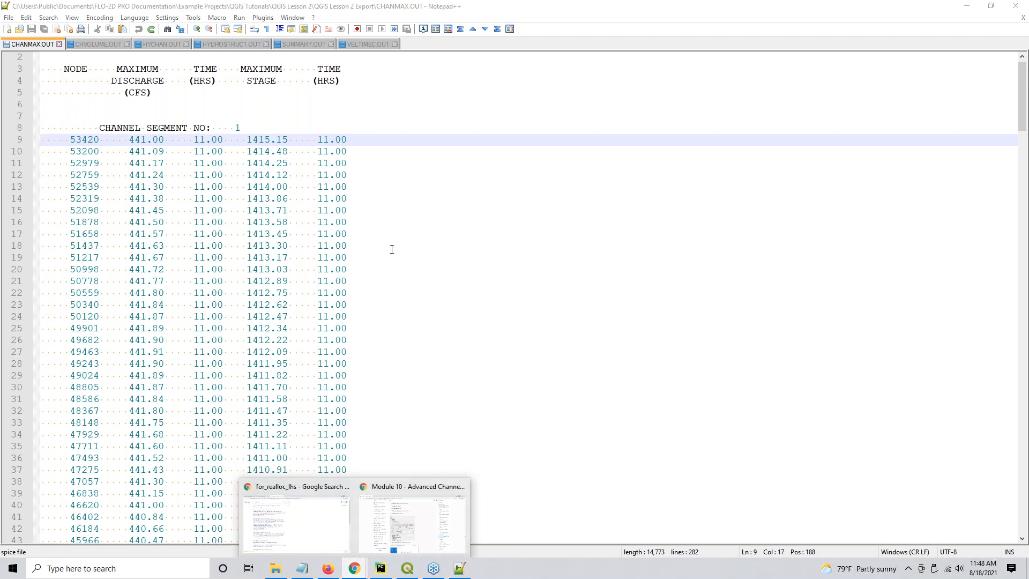
pyautogui.click(400, 496)
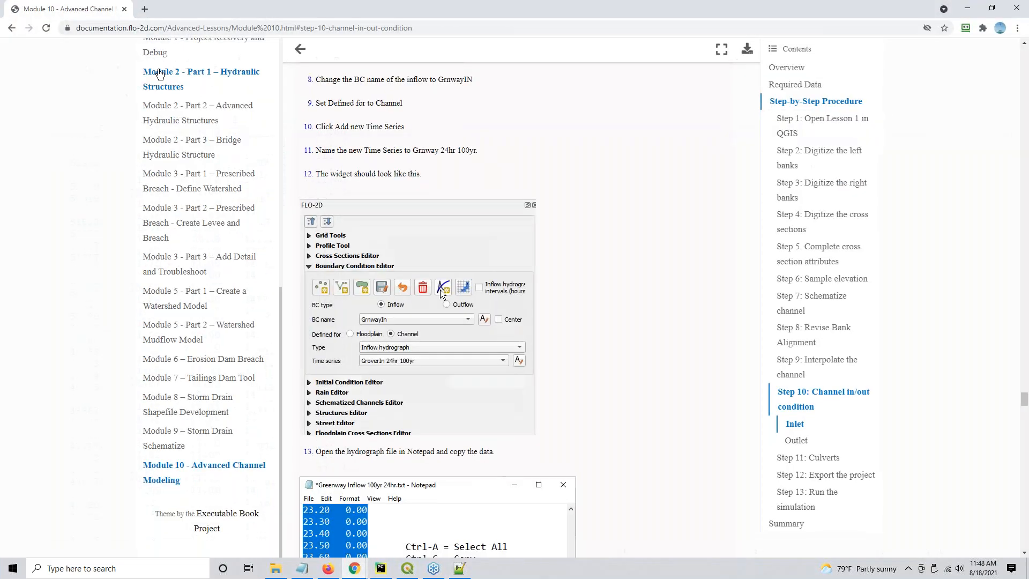
pyautogui.click(145, 9)
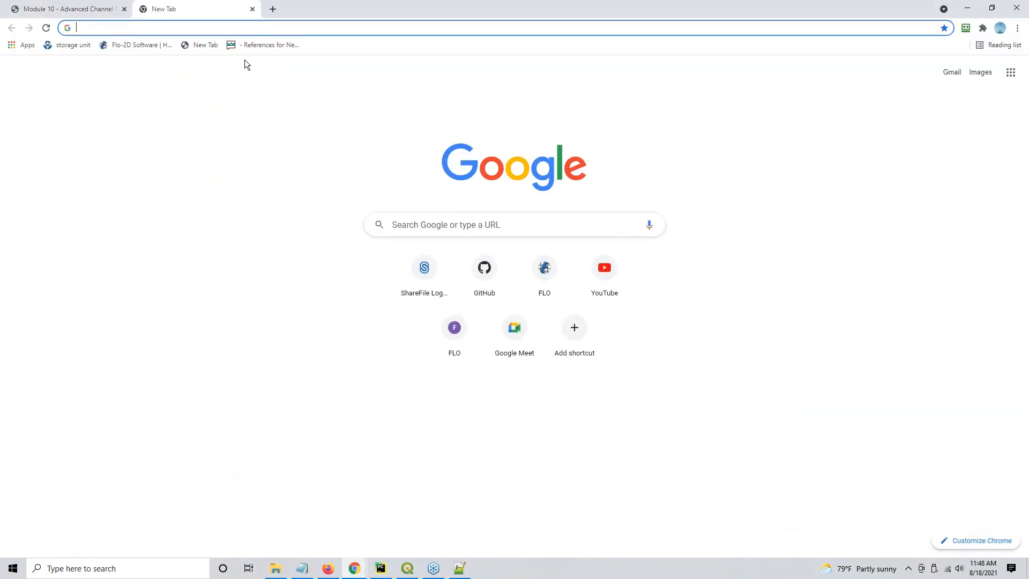
pyautogui.click(542, 271)
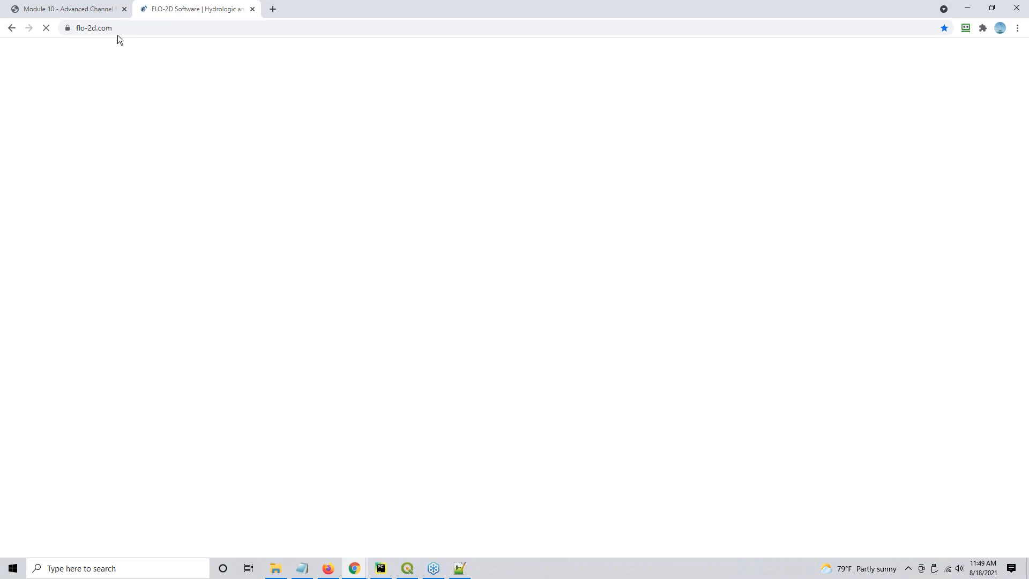
pyautogui.click(72, 10)
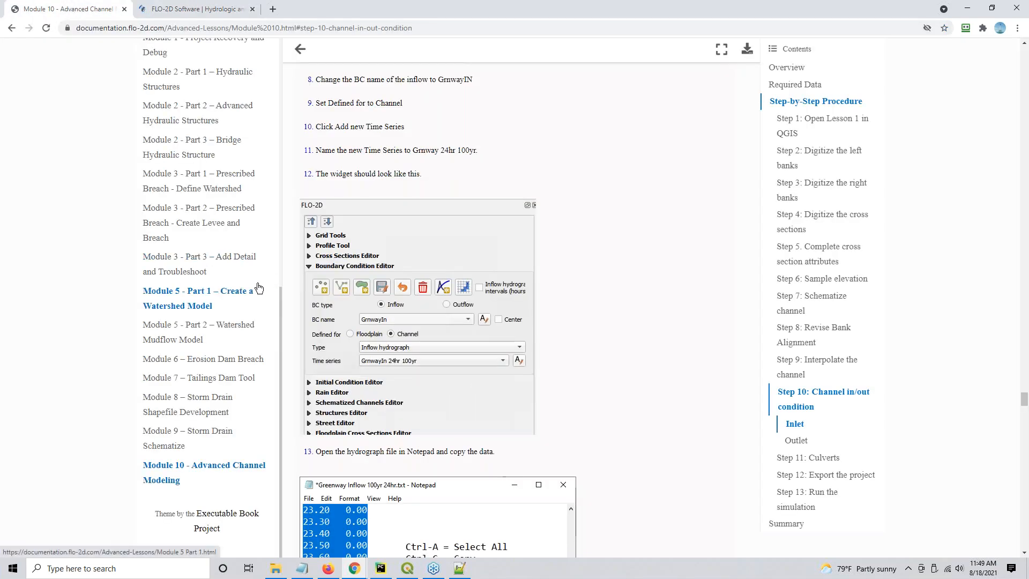
# Switch back to Notepad++ and look over the maximum discharges and stages in CHANMAX.OUT again
pyautogui.click(459, 568)
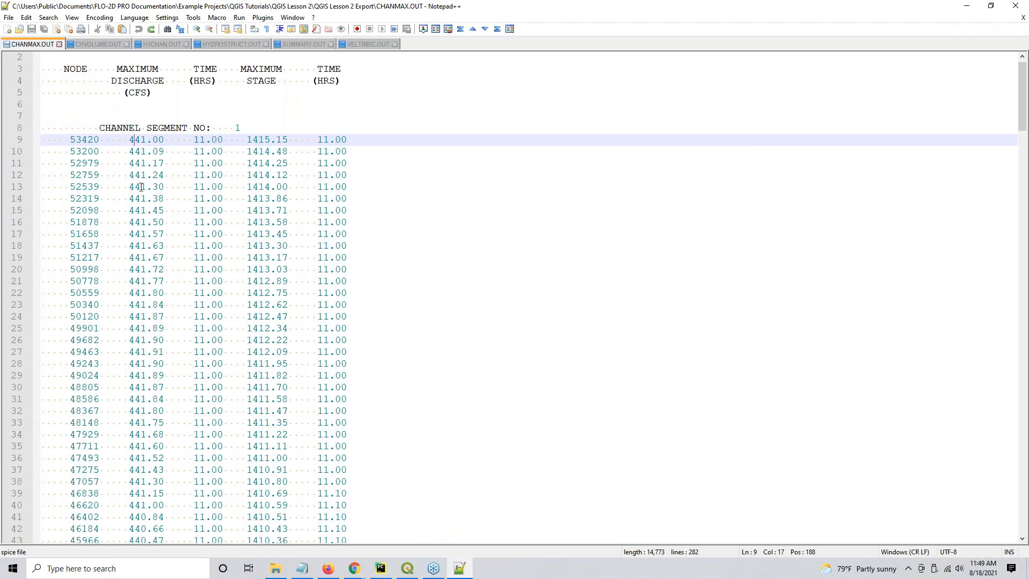
pyautogui.scroll(-10, 99, 158)
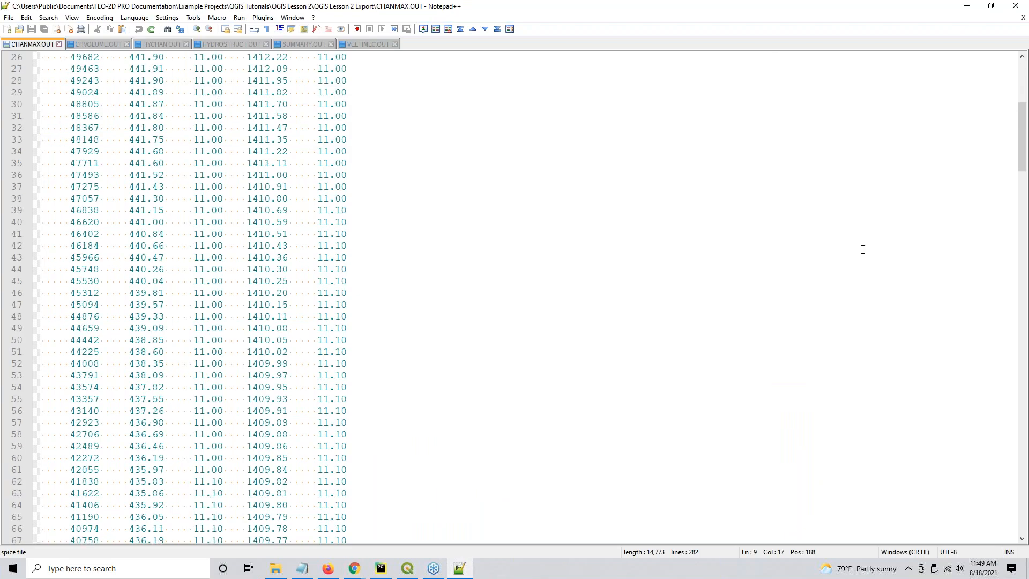
pyautogui.scroll(8, 279, 215)
pyautogui.scroll(3, 279, 216)
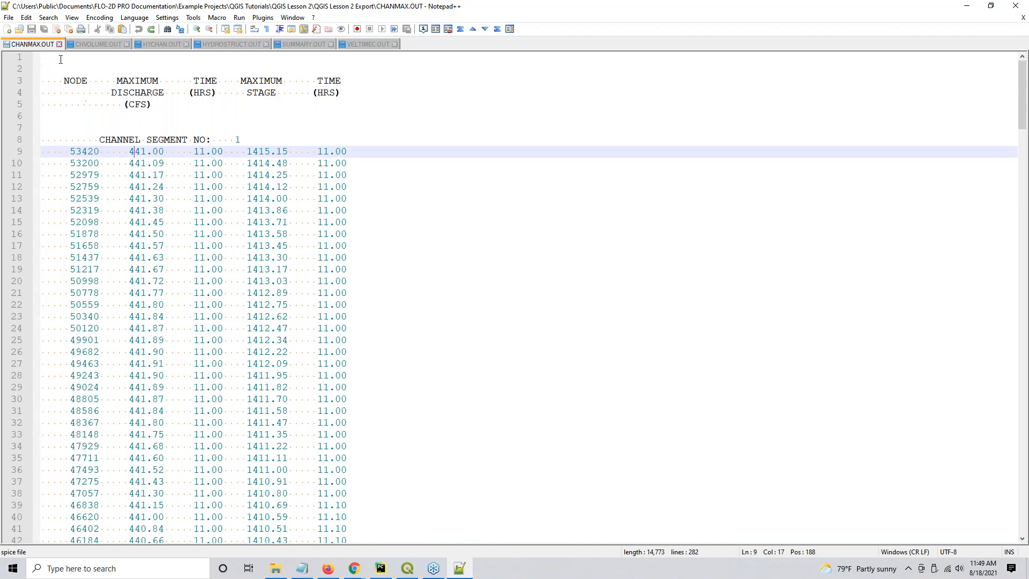
# Check the volume conservation values through the end of CHVOLUME.OUT, and close both CHVOLUME.OUT and CHANMAX.OUT
pyautogui.click(69, 44)
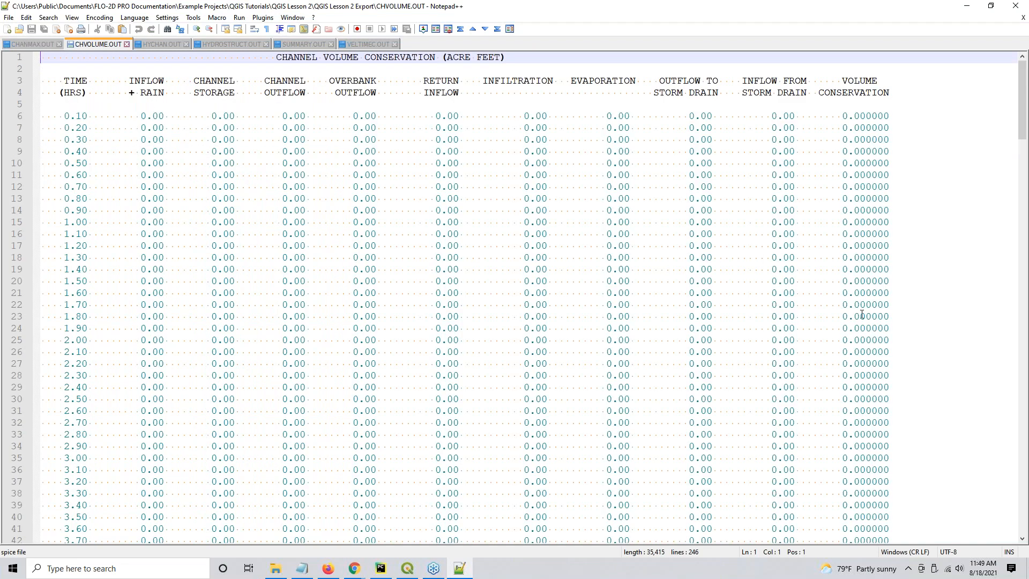
pyautogui.scroll(-7, 861, 315)
pyautogui.moveTo(1019, 167); pyautogui.dragTo(1023, 504)
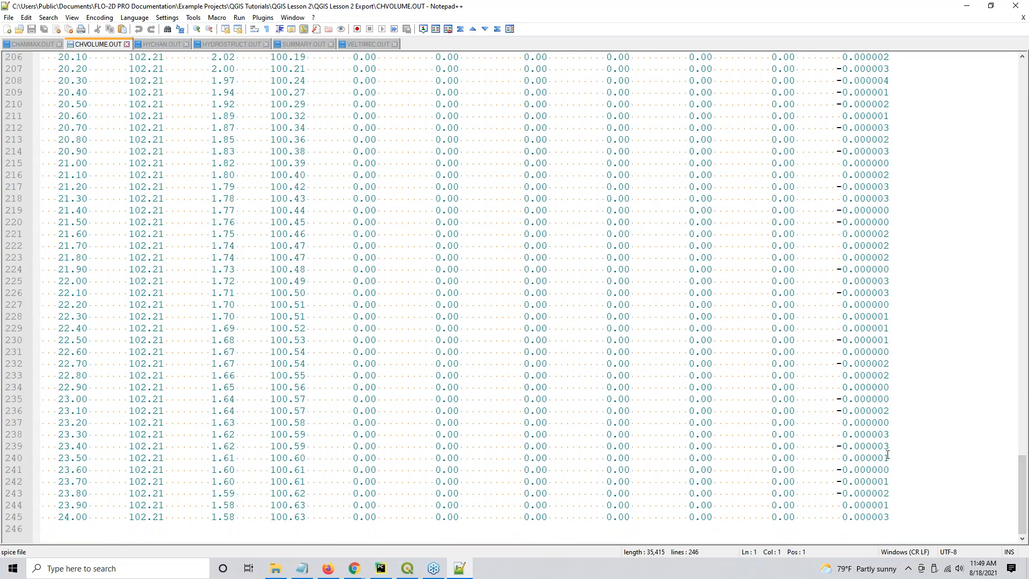
pyautogui.moveTo(846, 481); pyautogui.dragTo(871, 481)
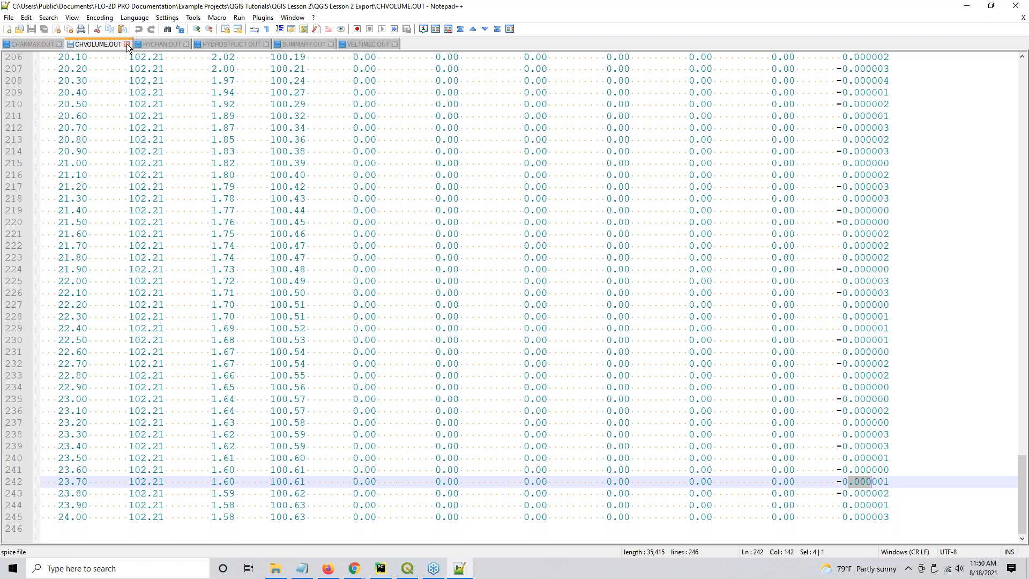
pyautogui.click(59, 44)
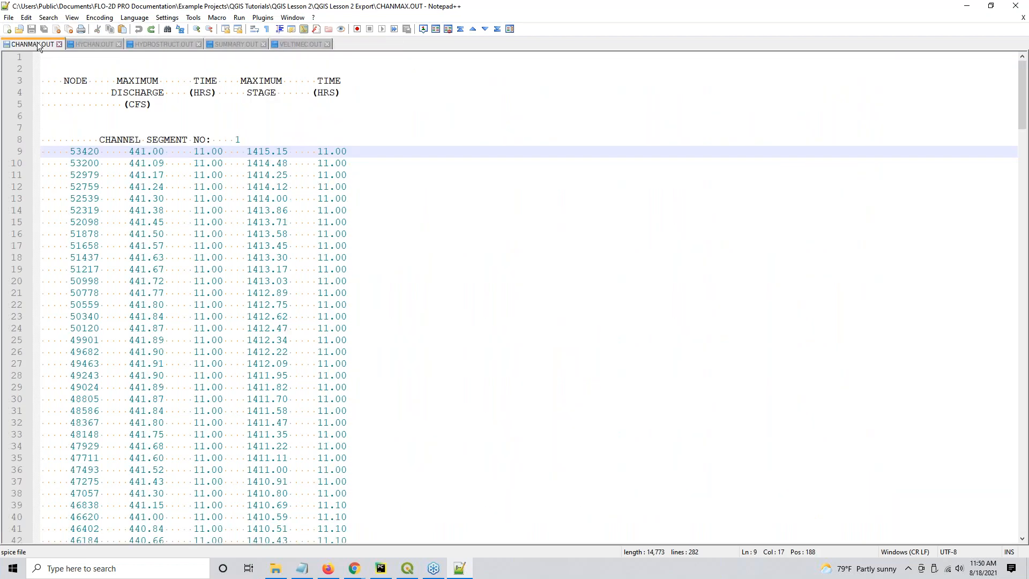
pyautogui.click(60, 45)
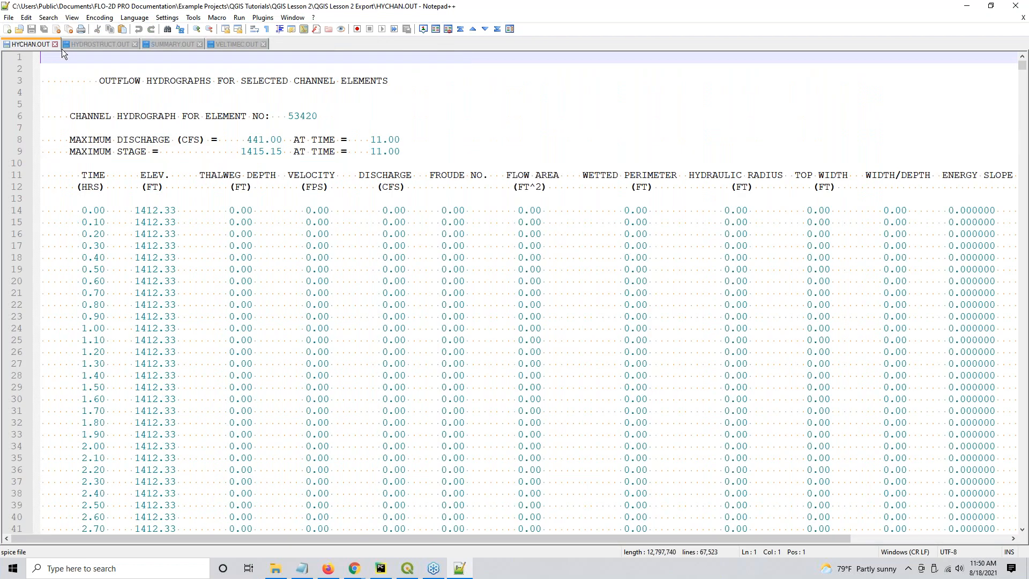
# Examine the maximum channel velocities in VELTIMEC.OUT, especially the highest velocity and its time of occurrence at node 17840
pyautogui.click(249, 44)
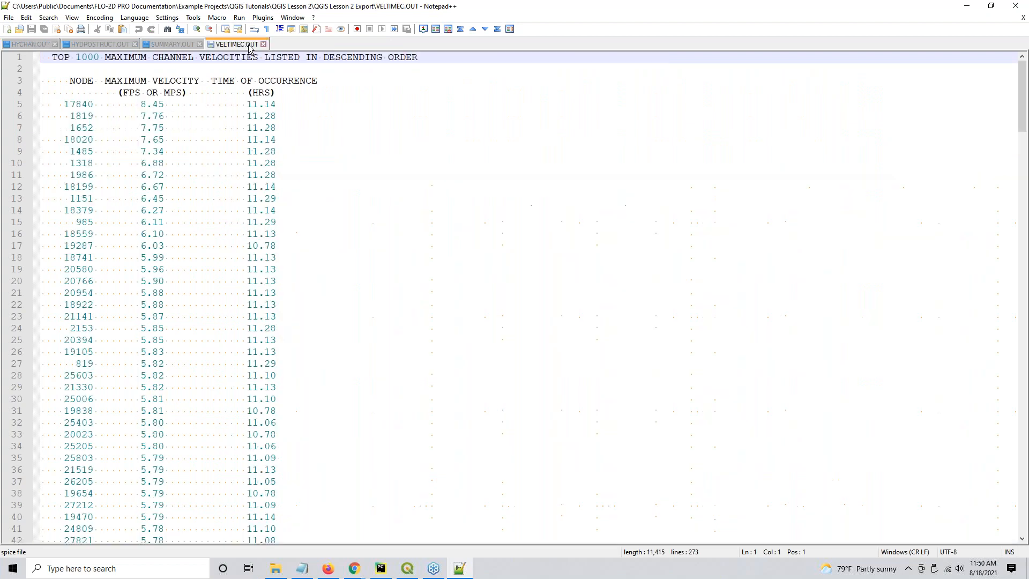
pyautogui.tripleClick(75, 105)
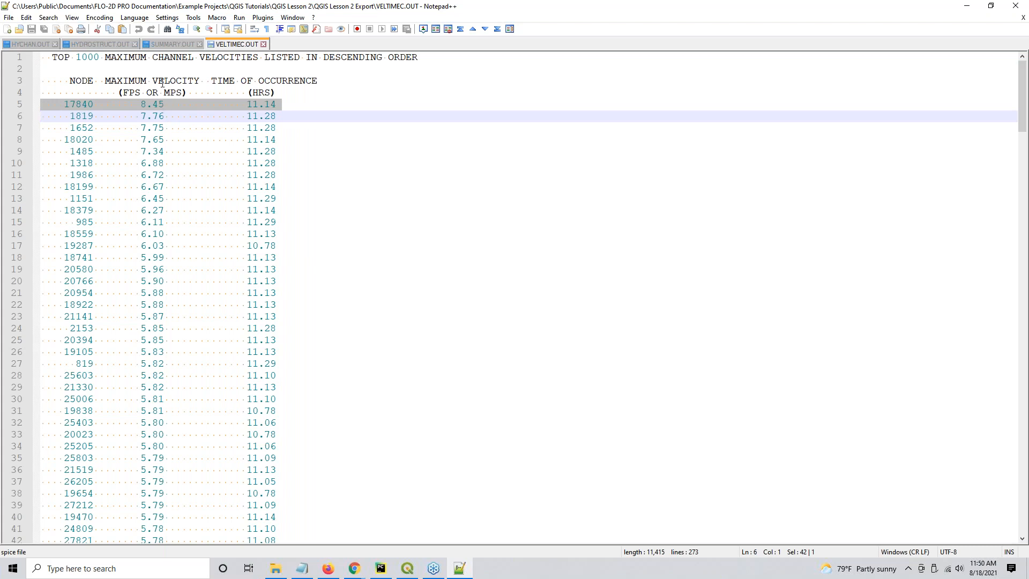
pyautogui.scroll(-15, 174, 296)
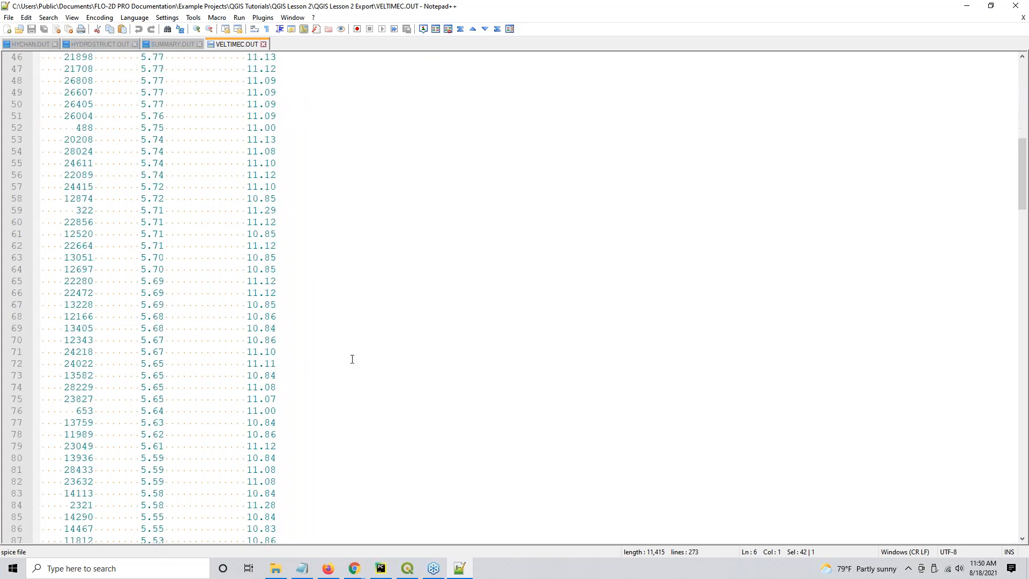
pyautogui.moveTo(1022, 180); pyautogui.dragTo(1002, 80)
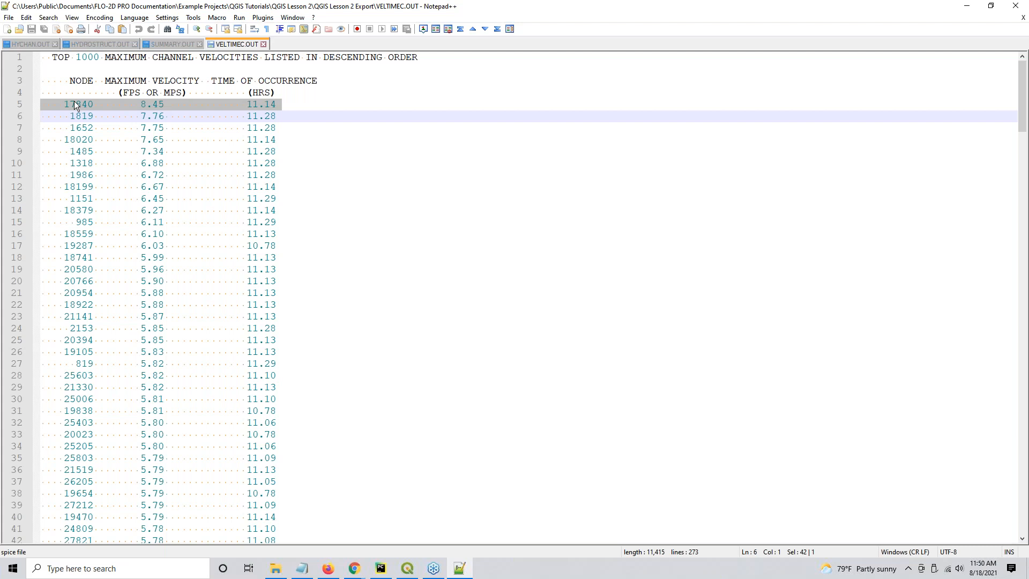
pyautogui.moveTo(140, 104); pyautogui.dragTo(167, 112)
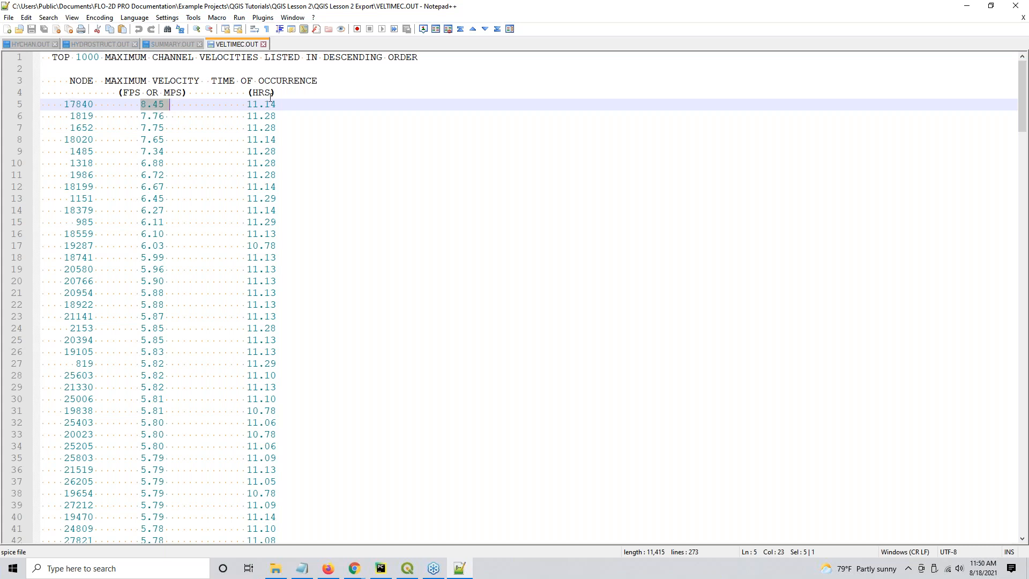
pyautogui.moveTo(247, 104); pyautogui.dragTo(276, 104)
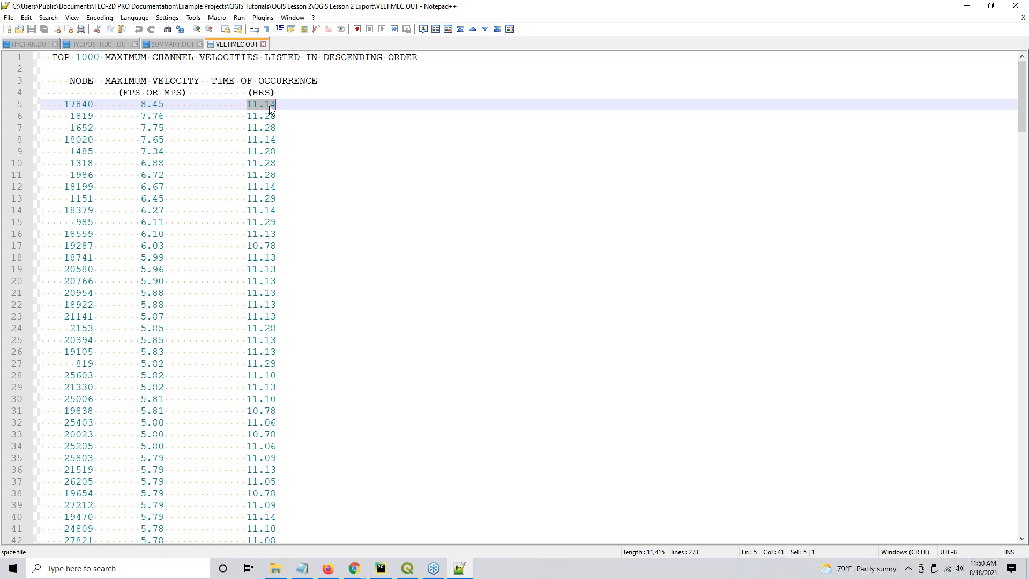
pyautogui.moveTo(141, 104); pyautogui.dragTo(163, 104)
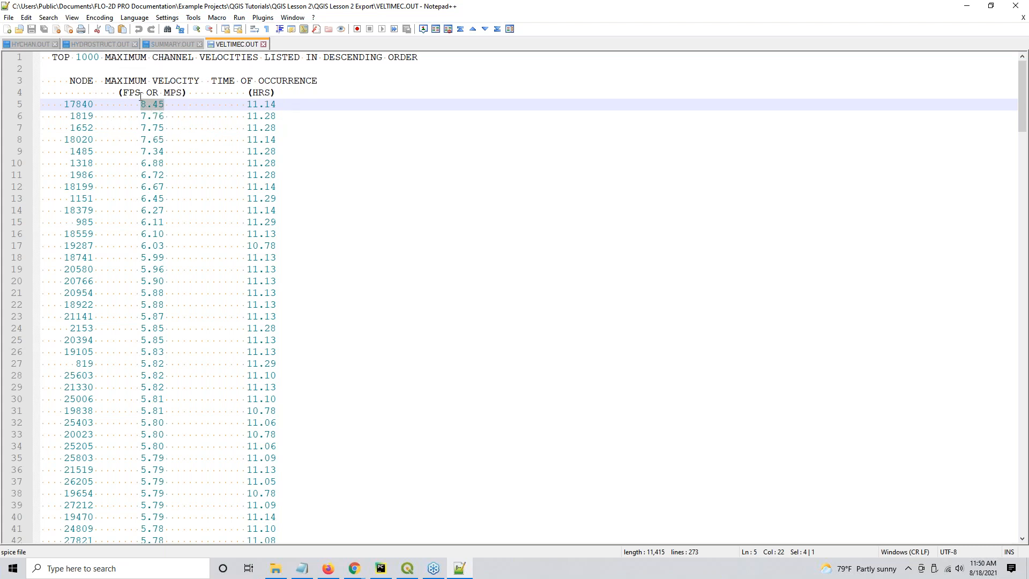
# Switch to File Explorer, locate HYDROG.exe and PROFILES.exe in the FLO-2D PRO program folder, and return to the QGIS Lesson 2 Export folder
pyautogui.doubleClick(85, 105)
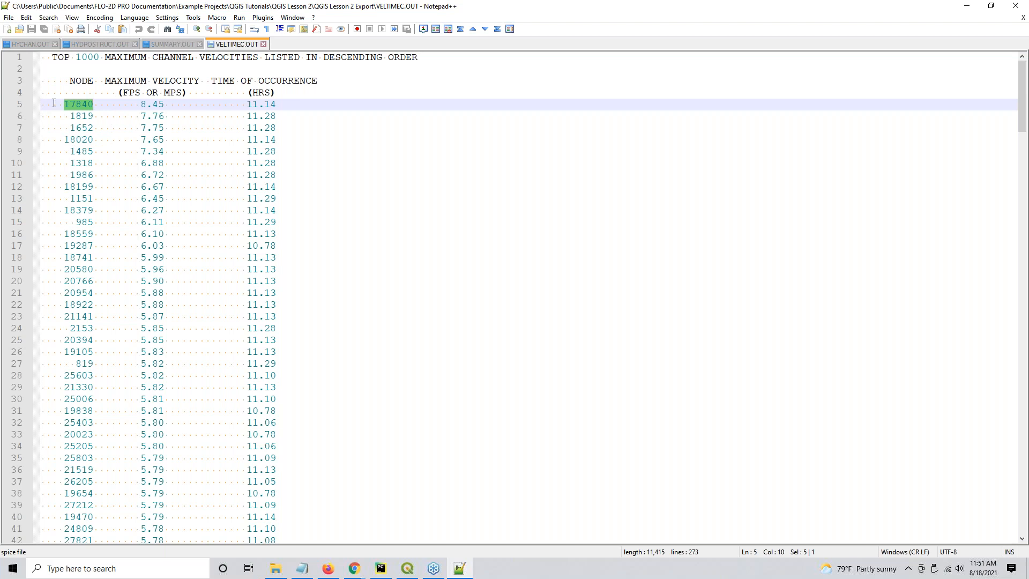
pyautogui.click(274, 569)
pyautogui.scroll(6, 502, 252)
pyautogui.scroll(2, 503, 252)
pyautogui.click(488, 175)
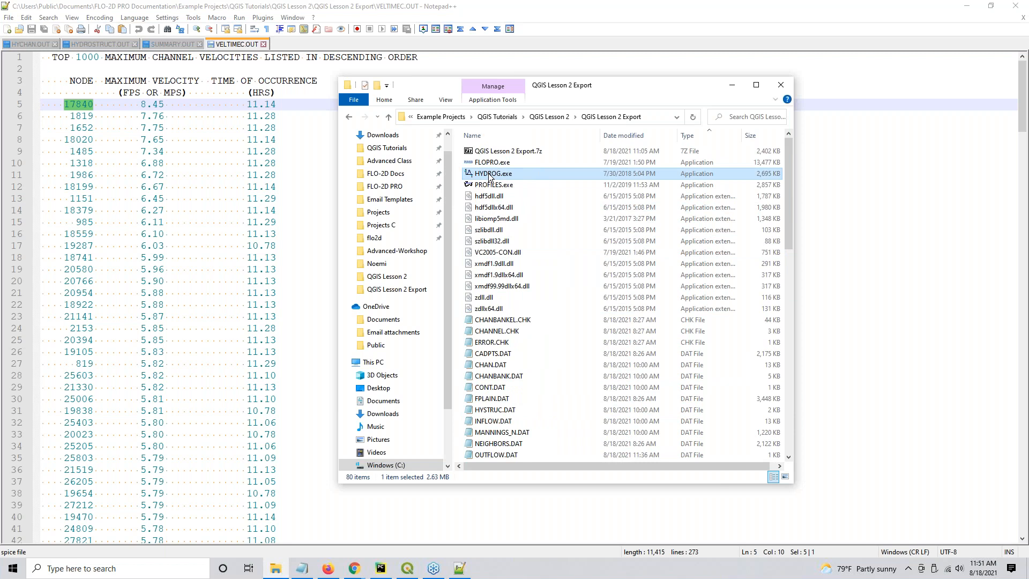
pyautogui.click(384, 186)
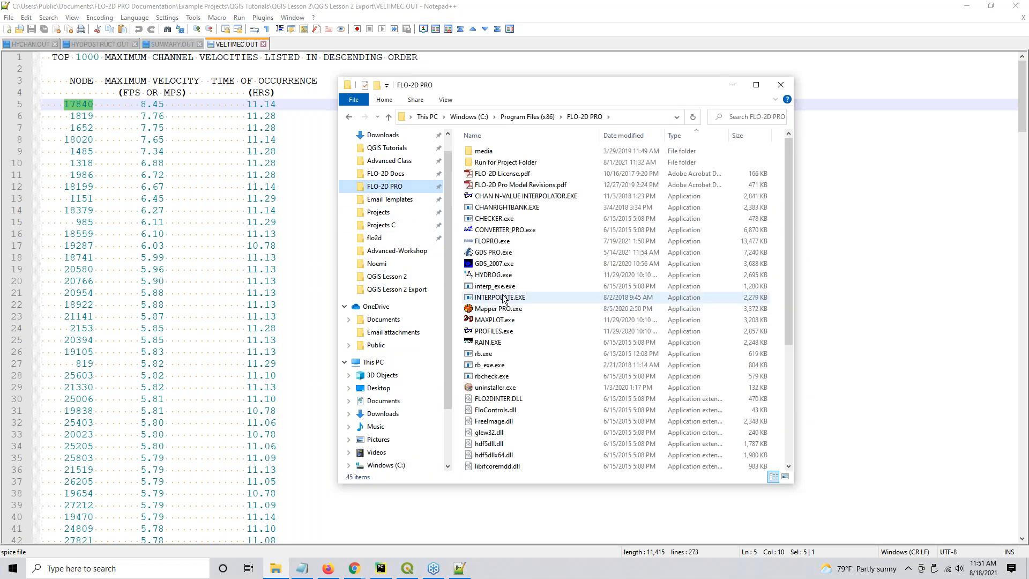
pyautogui.click(502, 276)
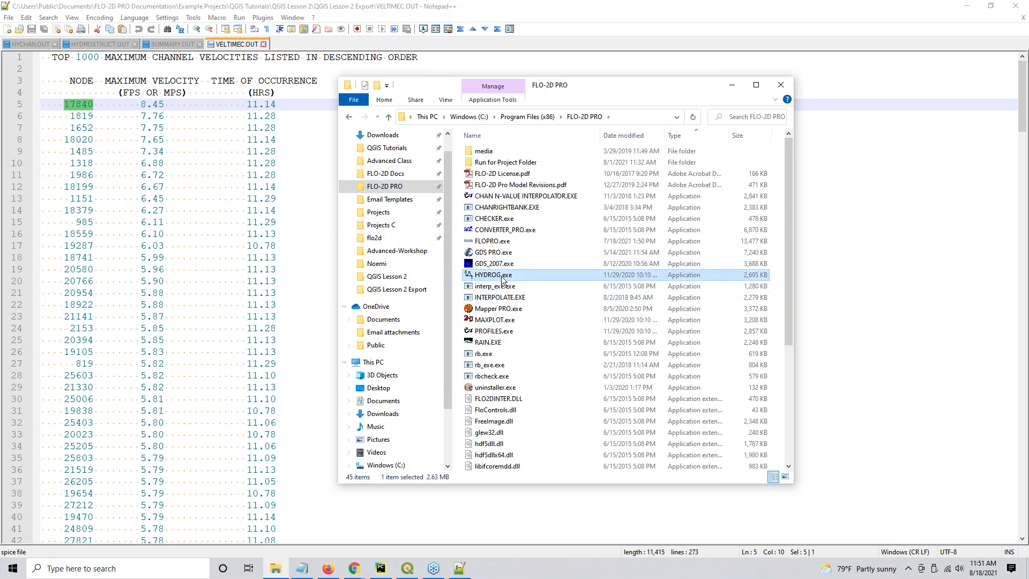
pyautogui.keyDown('ctrl'); pyautogui.click(493, 333); pyautogui.keyUp('ctrl')
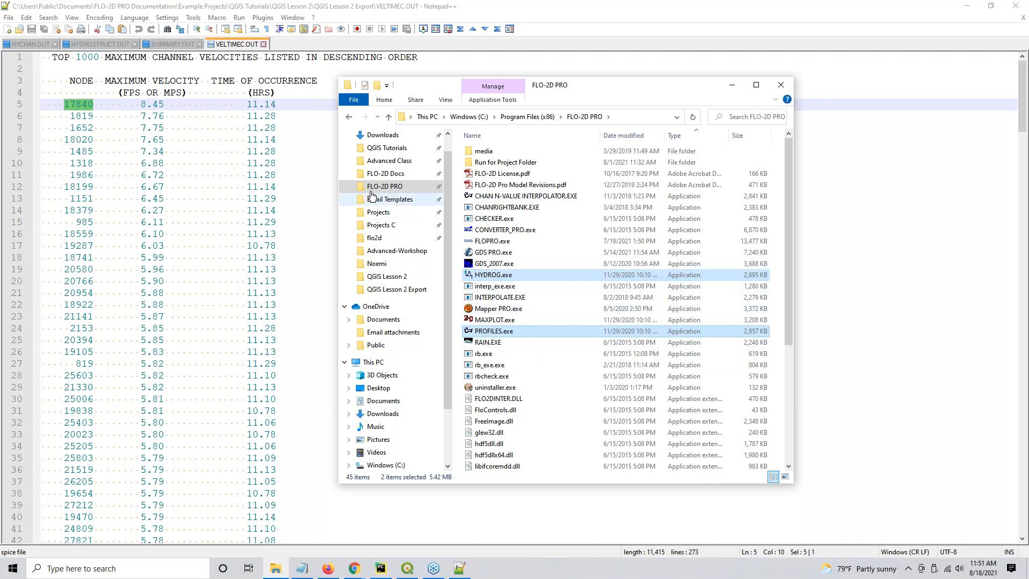
pyautogui.click(348, 117)
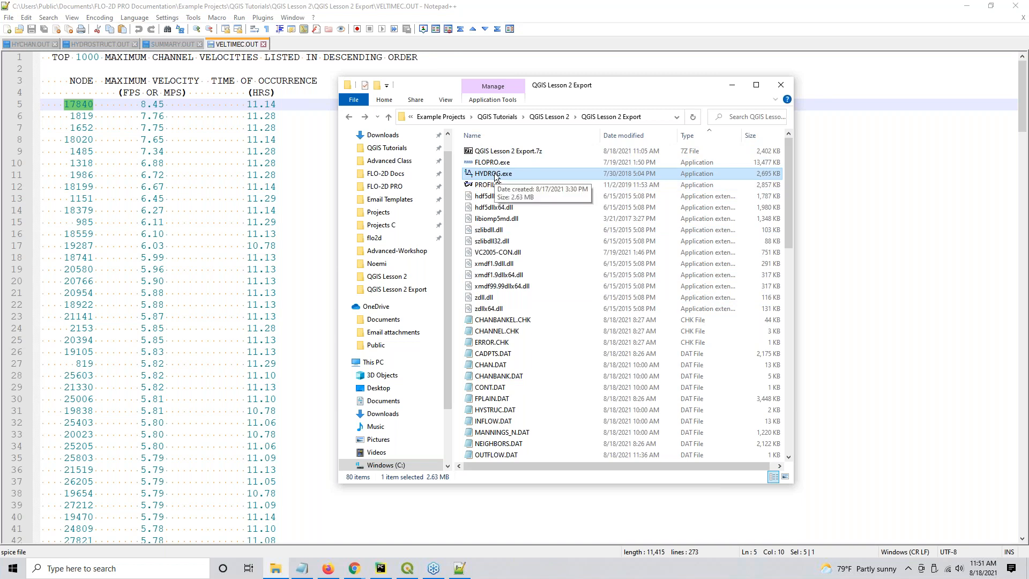
# Run HYDROG.exe from the export folder, plot the channel hydrograph for grid element 17840, and close the program
pyautogui.doubleClick(493, 175)
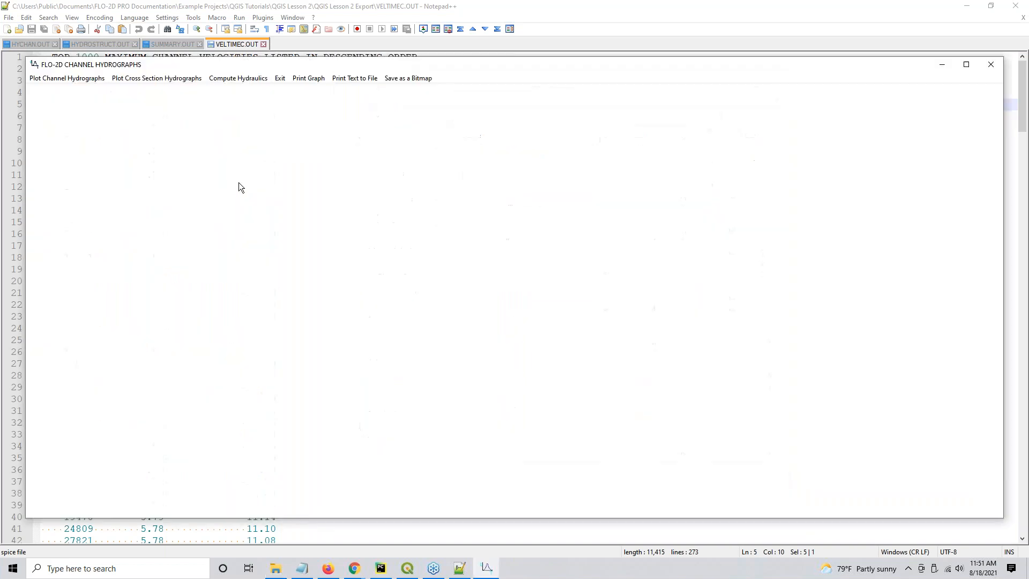
pyautogui.click(53, 81)
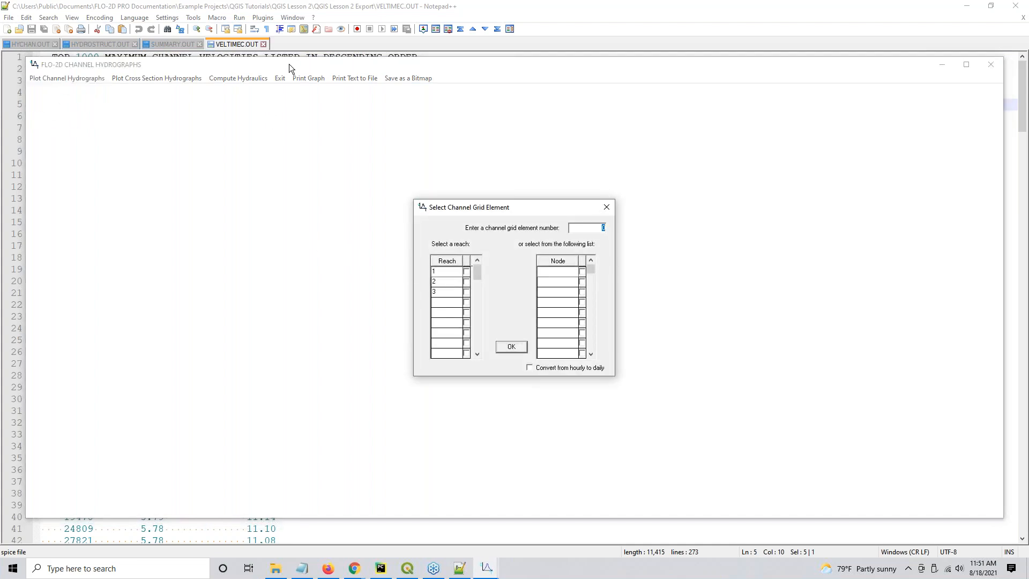
pyautogui.click(309, 42)
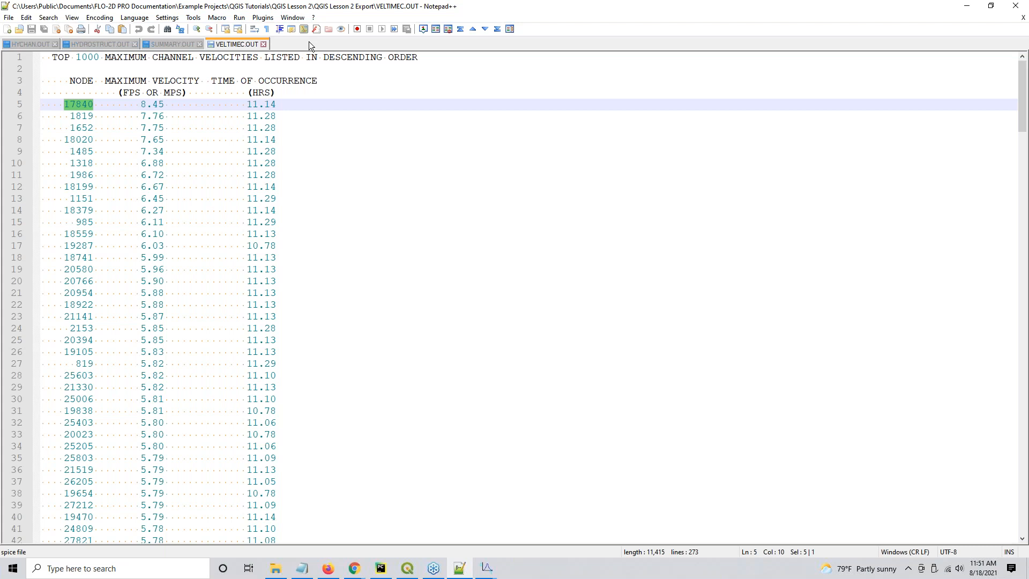
pyautogui.moveTo(486, 568)
pyautogui.click(472, 528)
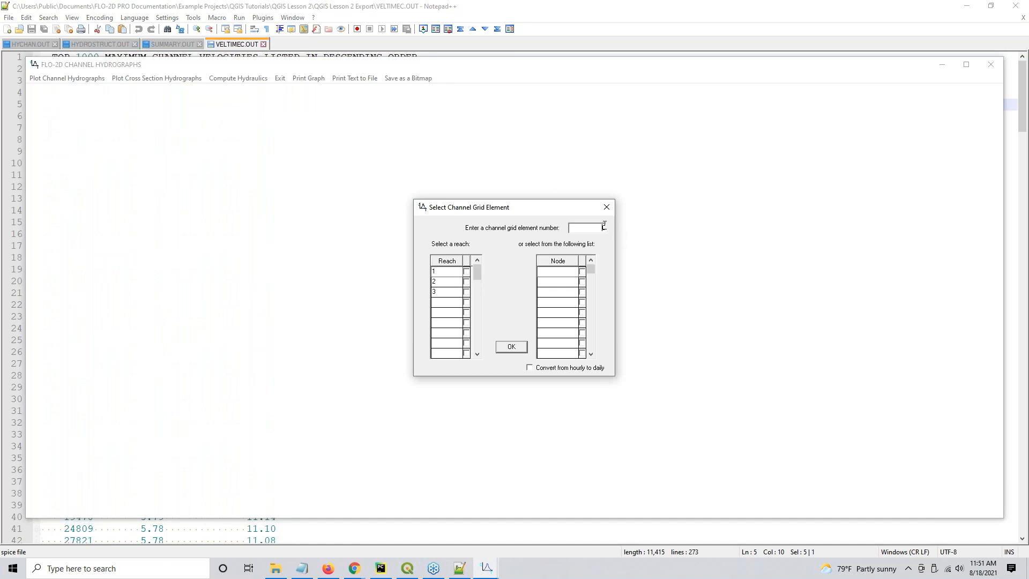
pyautogui.write('17840')
pyautogui.click(502, 347)
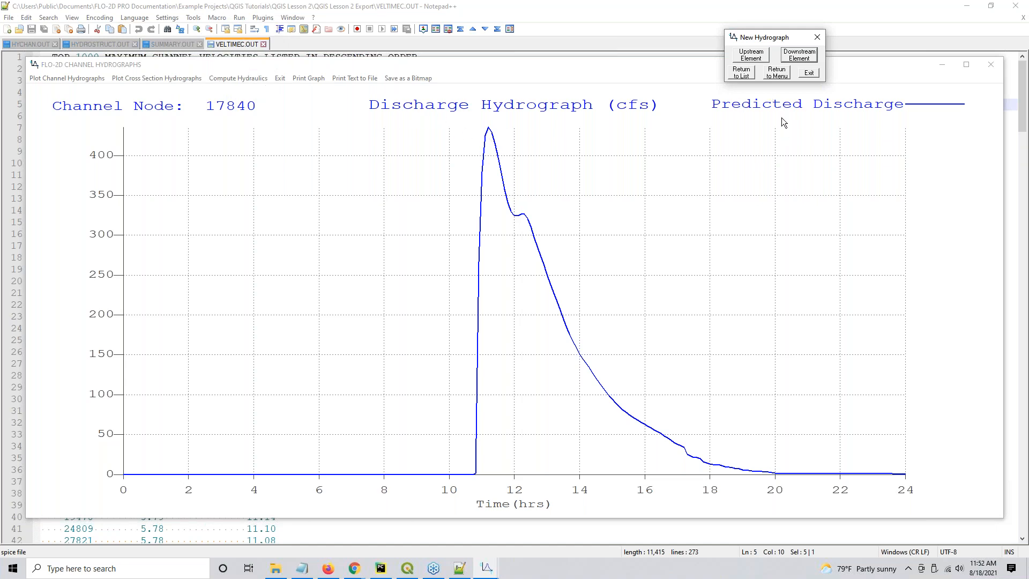
pyautogui.click(818, 43)
pyautogui.click(991, 63)
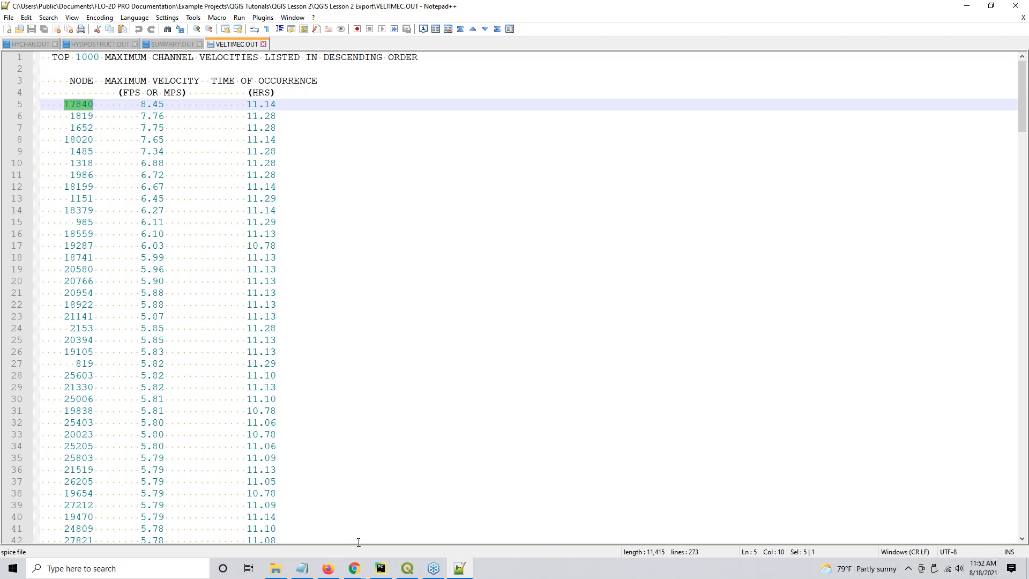
# Switch to Chrome, find the SDSU open channel flow calculator in a new tab, and set its normal depth page to U.S. Customary units
pyautogui.moveTo(354, 568)
pyautogui.click(410, 523)
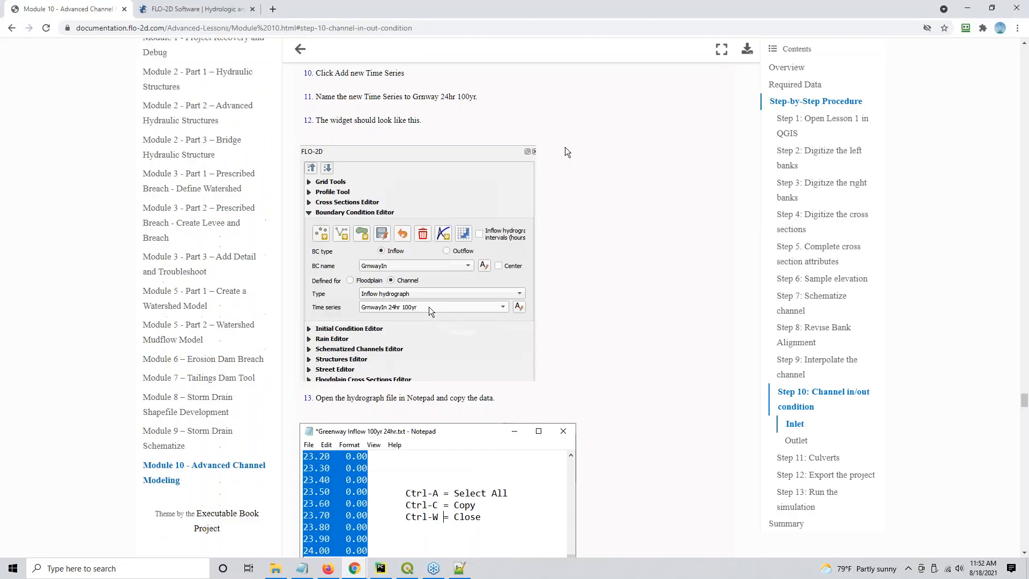
pyautogui.click(277, 12)
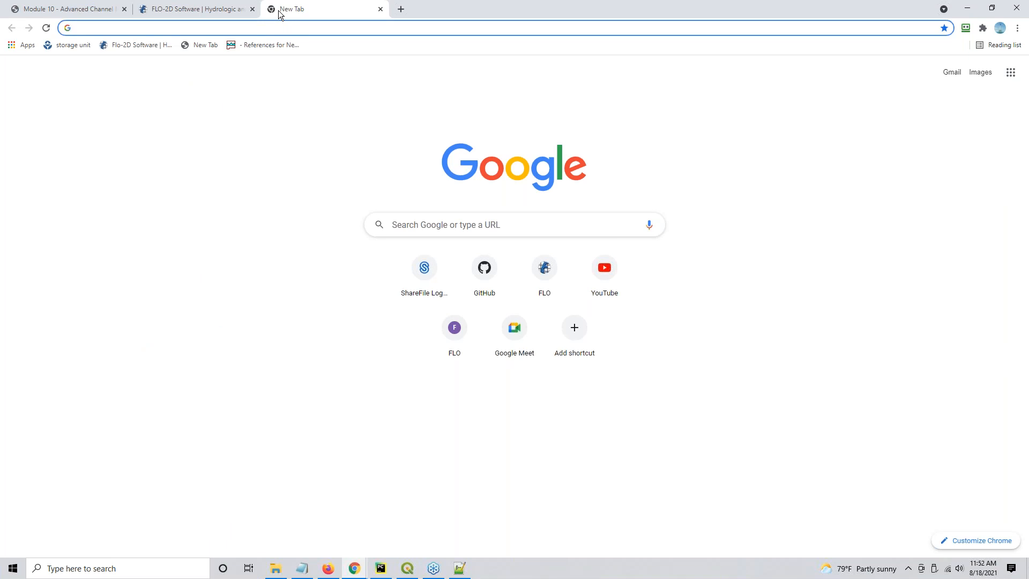
pyautogui.write('open')
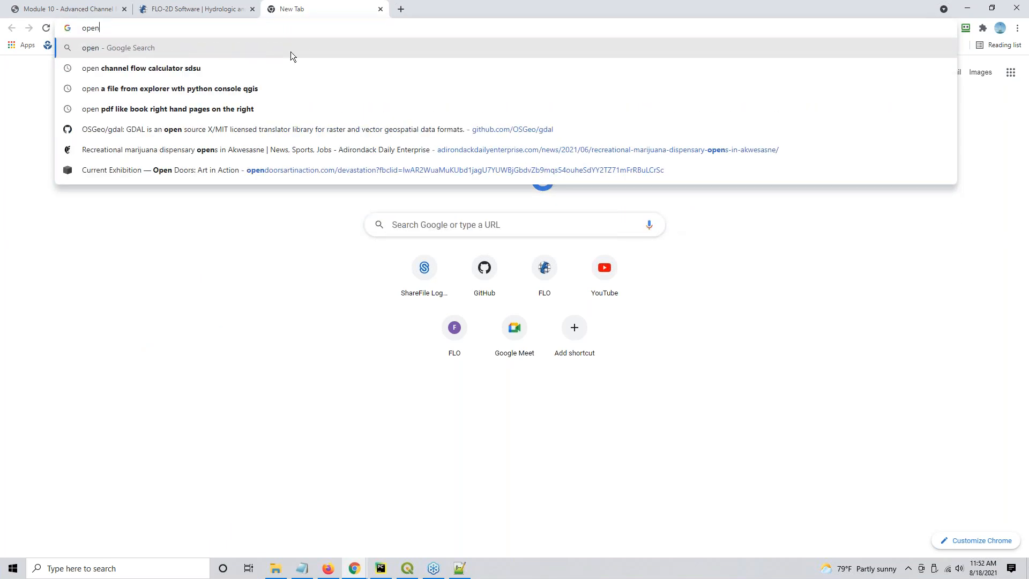
pyautogui.click(192, 68)
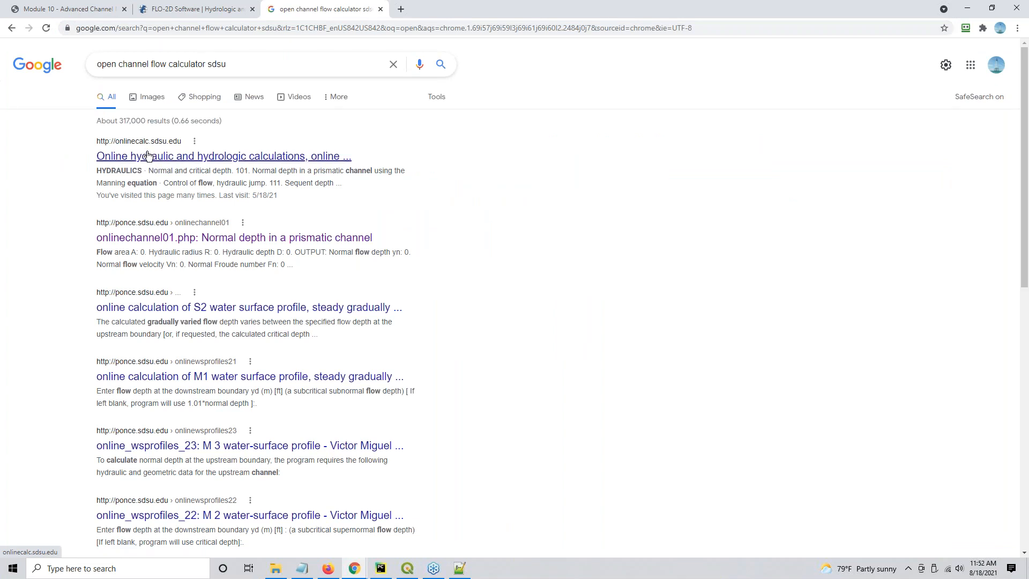
pyautogui.click(112, 243)
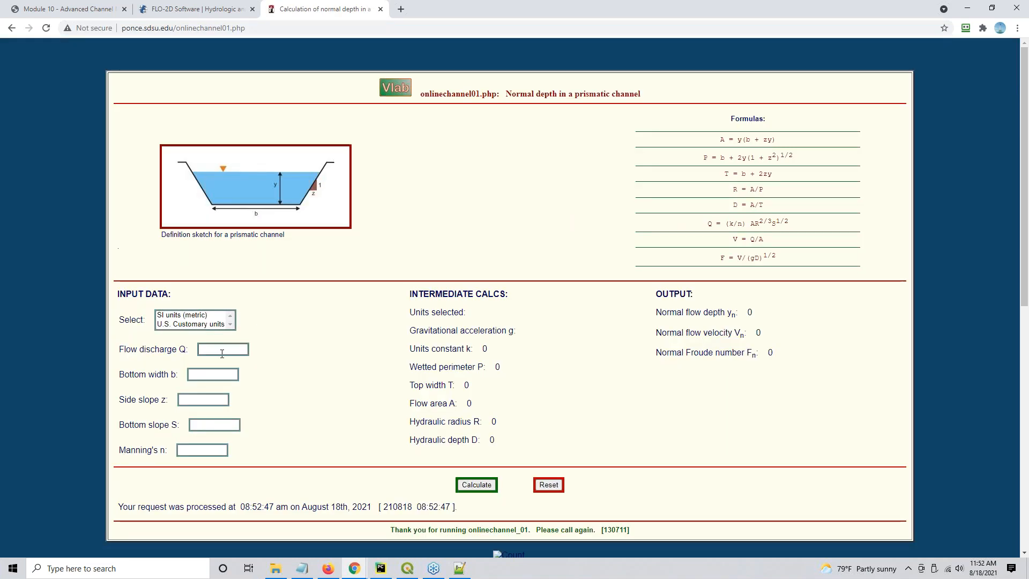
pyautogui.click(215, 326)
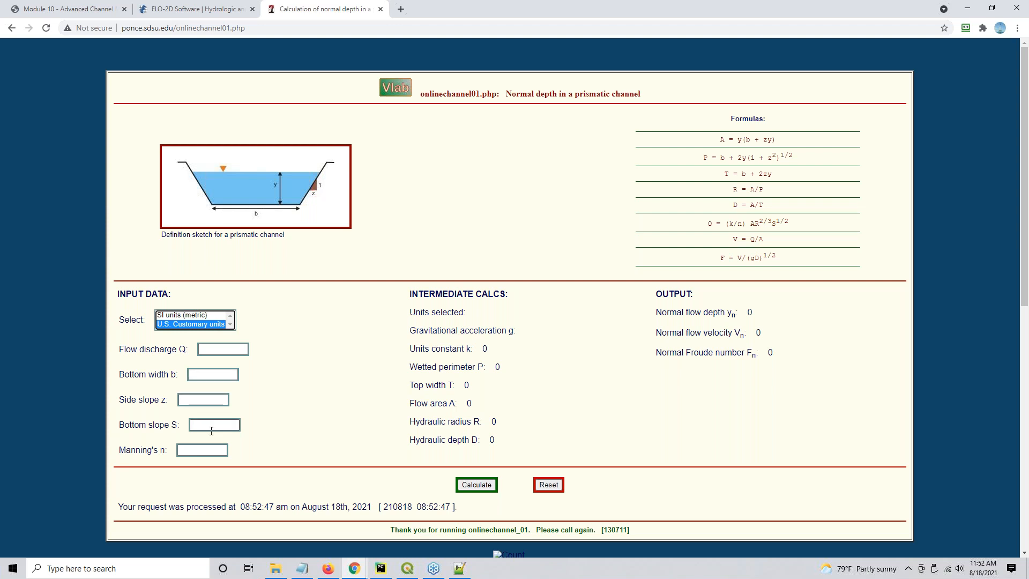
pyautogui.click(201, 450)
# Open the Training Packages page on the FLO-2D website
pyautogui.click(213, 9)
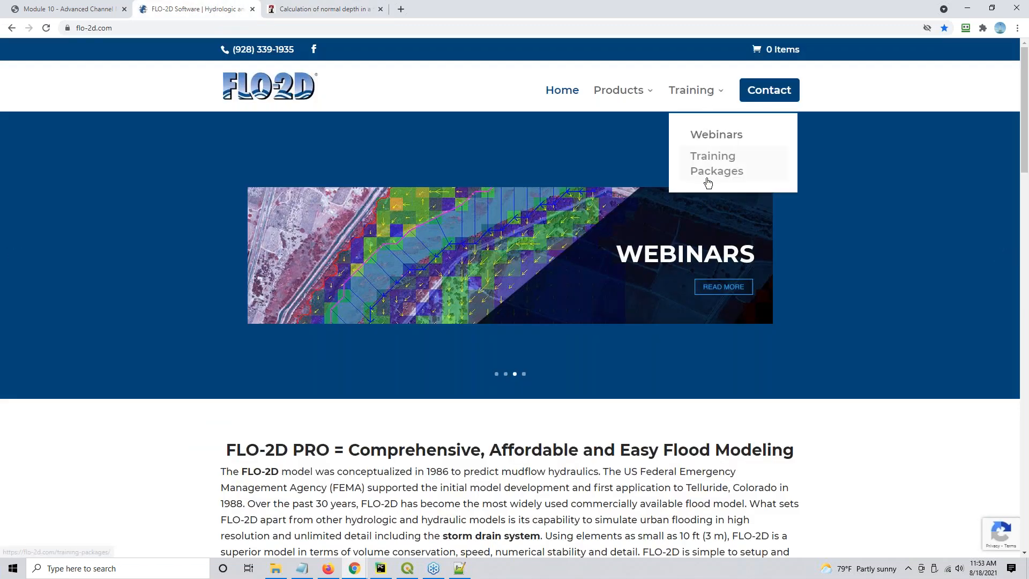
pyautogui.click(707, 184)
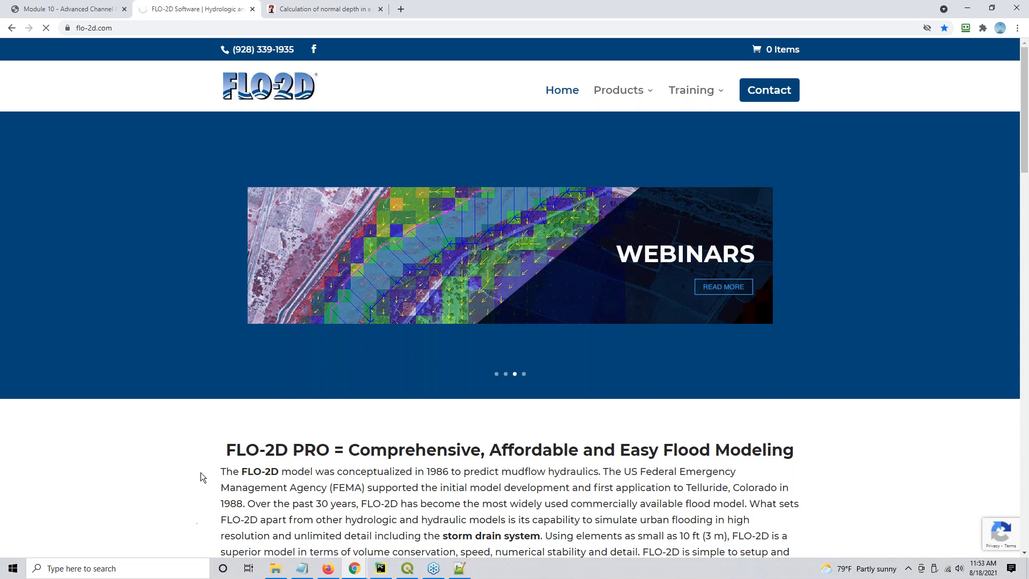
pyautogui.scroll(-2, 201, 471)
pyautogui.scroll(-8, 200, 472)
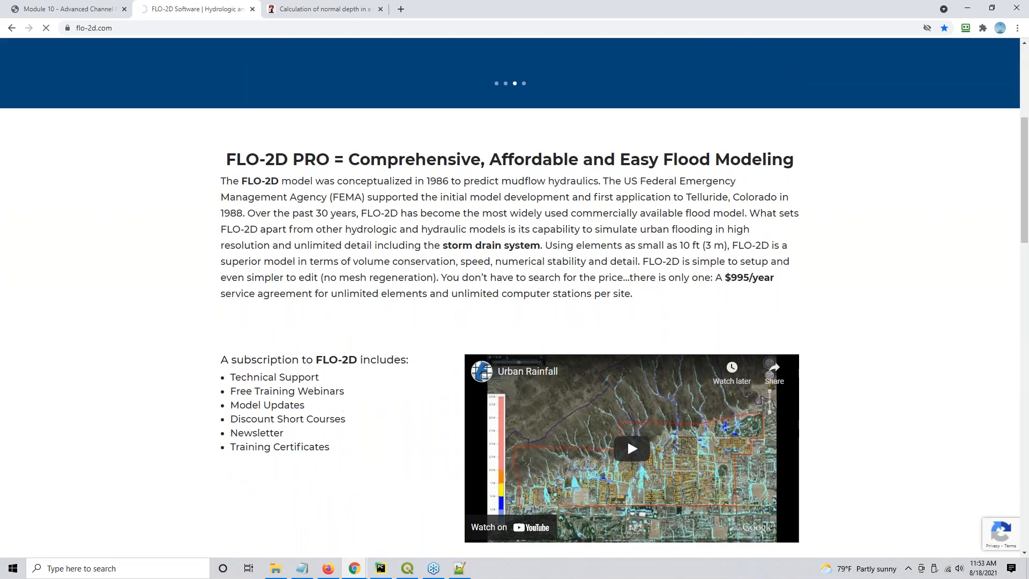
pyautogui.scroll(-3, 200, 472)
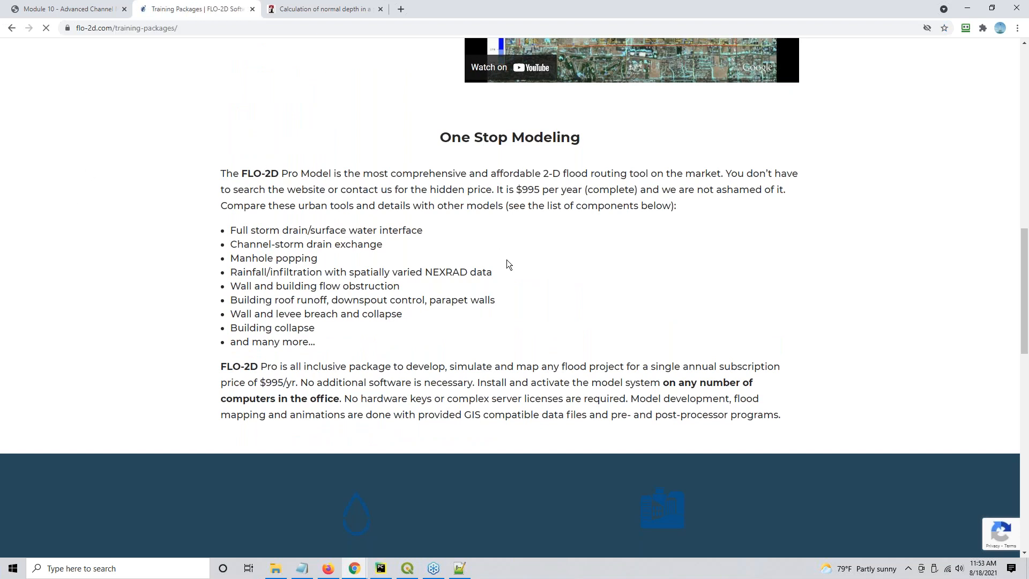
pyautogui.scroll(3, 500, 282)
pyautogui.scroll(2, 315, 351)
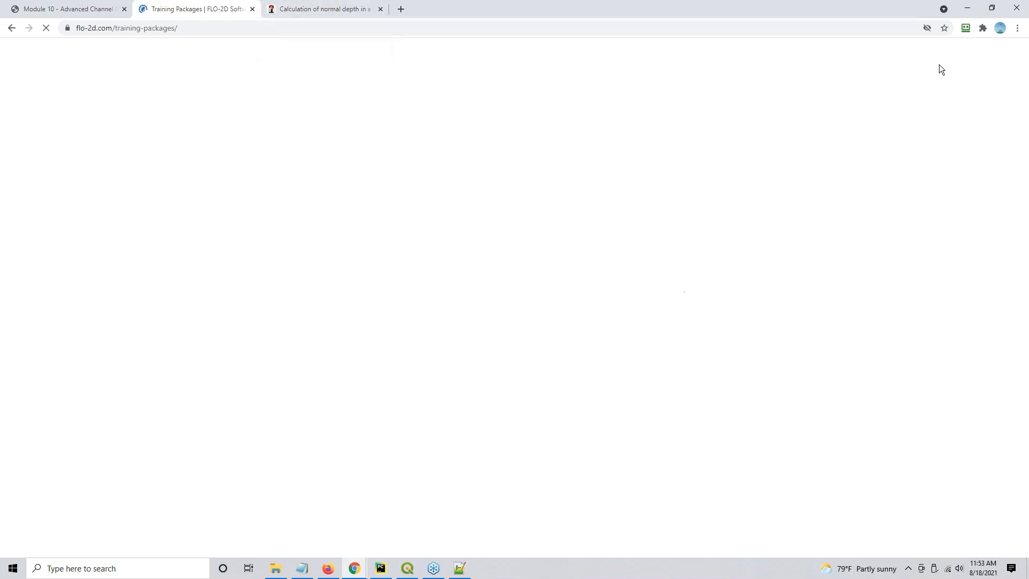
# Return to Notepad++, close VELTIMEC.OUT, and bring up SUMMARY.OUT
pyautogui.click(967, 7)
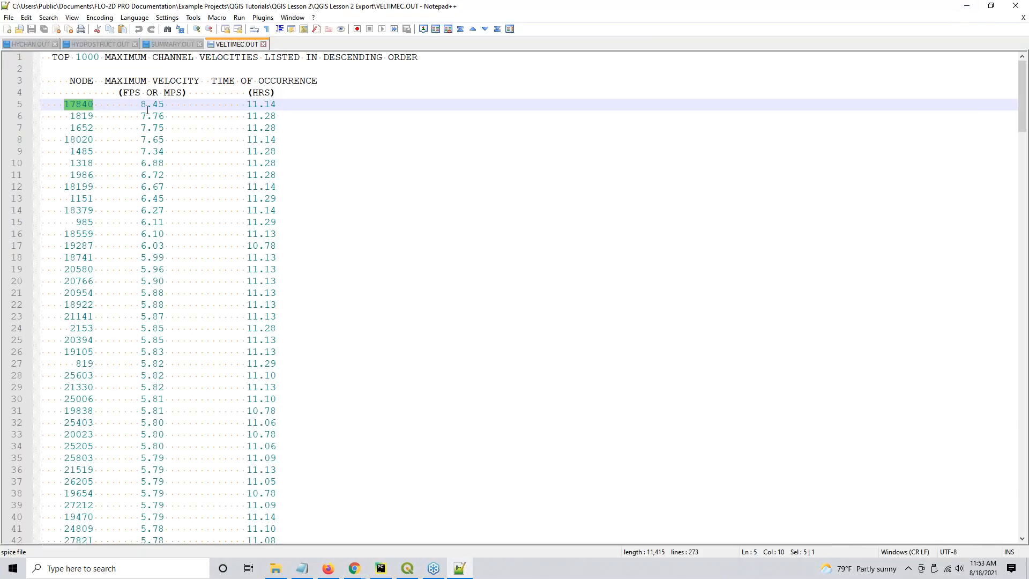
pyautogui.click(263, 44)
pyautogui.click(169, 43)
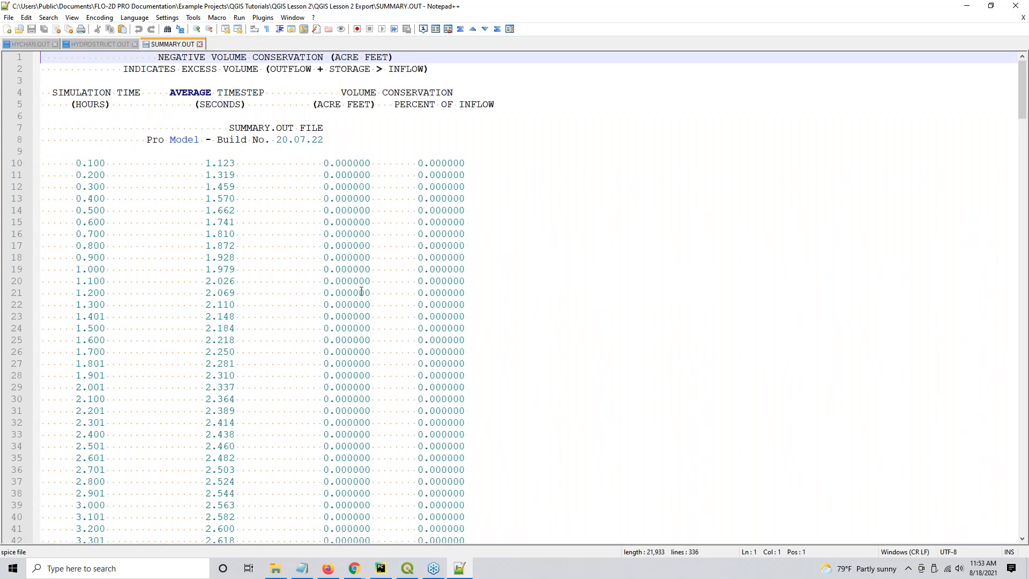
# Check the volume conservation values in SUMMARY.OUT through the 24-hour end of the simulation, focusing on the percent of inflow column
pyautogui.scroll(-5, 380, 366)
pyautogui.scroll(-20, 380, 365)
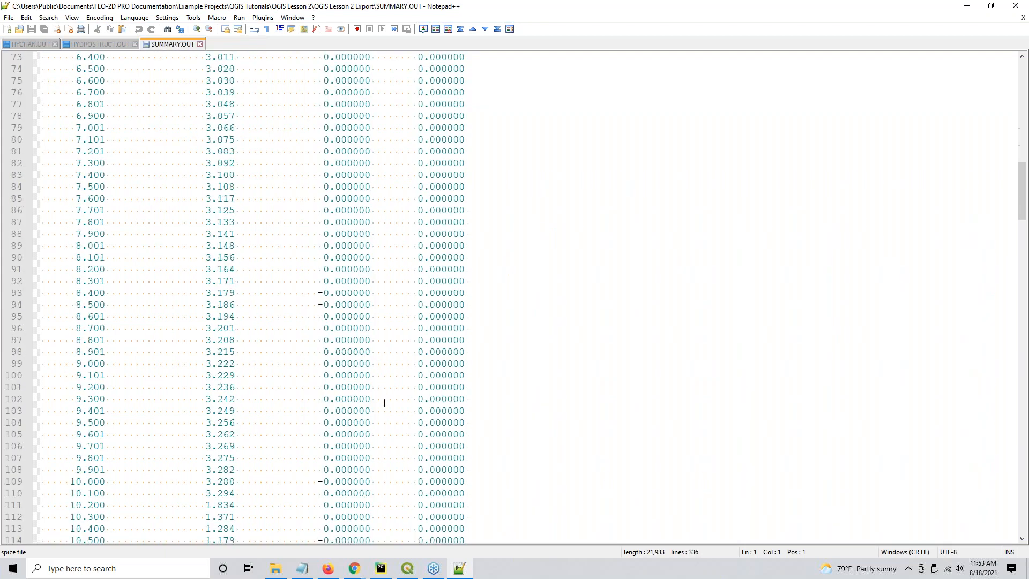
pyautogui.scroll(-20, 384, 402)
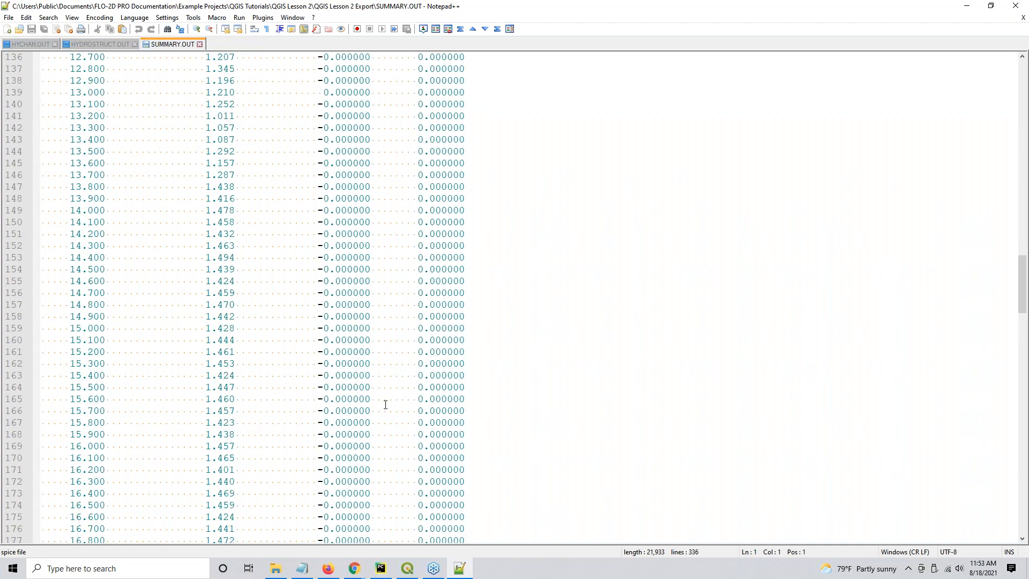
pyautogui.scroll(-13, 420, 496)
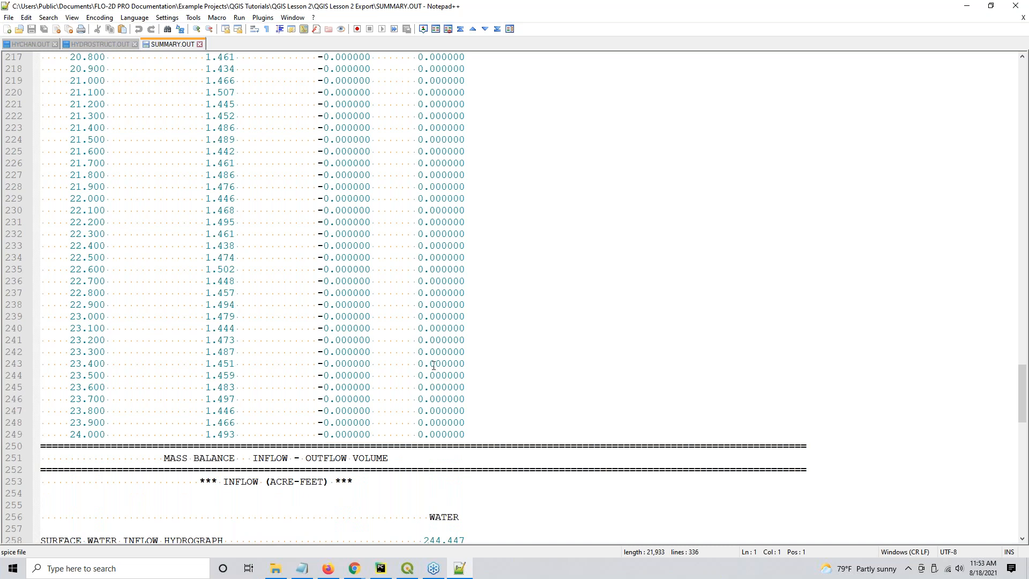
pyautogui.moveTo(418, 365); pyautogui.dragTo(448, 364)
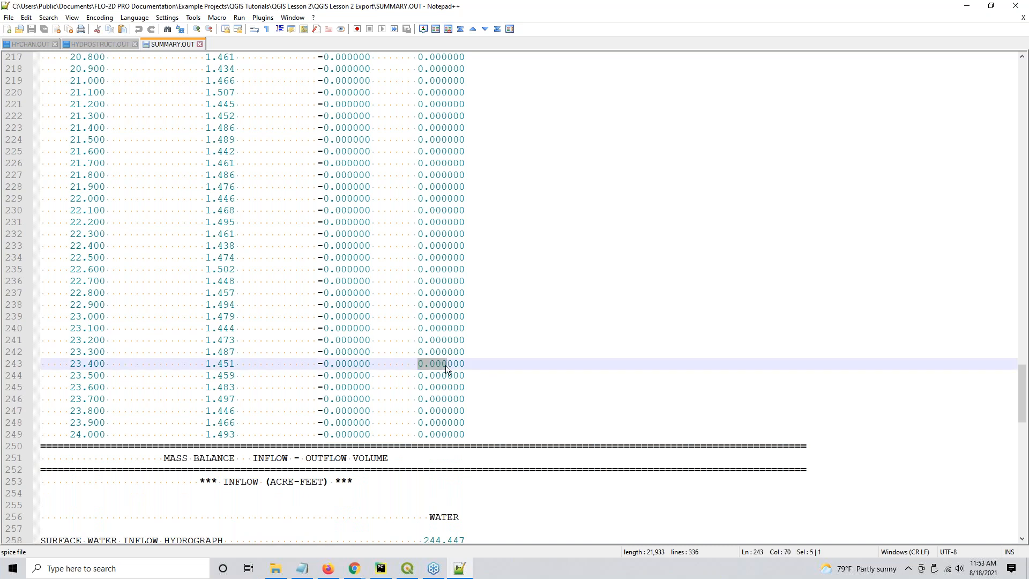
pyautogui.scroll(-4, 467, 195)
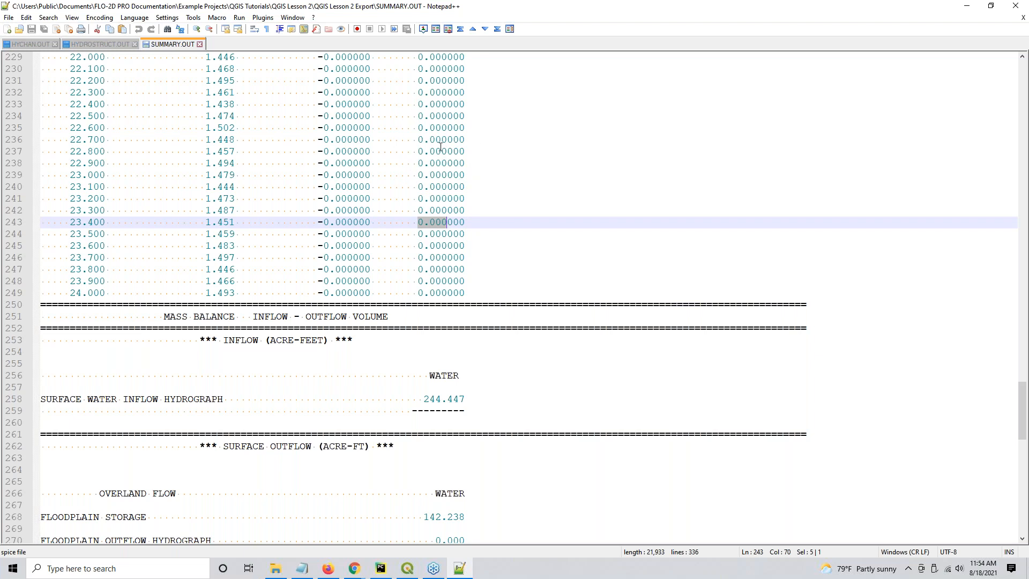
pyautogui.moveTo(437, 152); pyautogui.dragTo(447, 152)
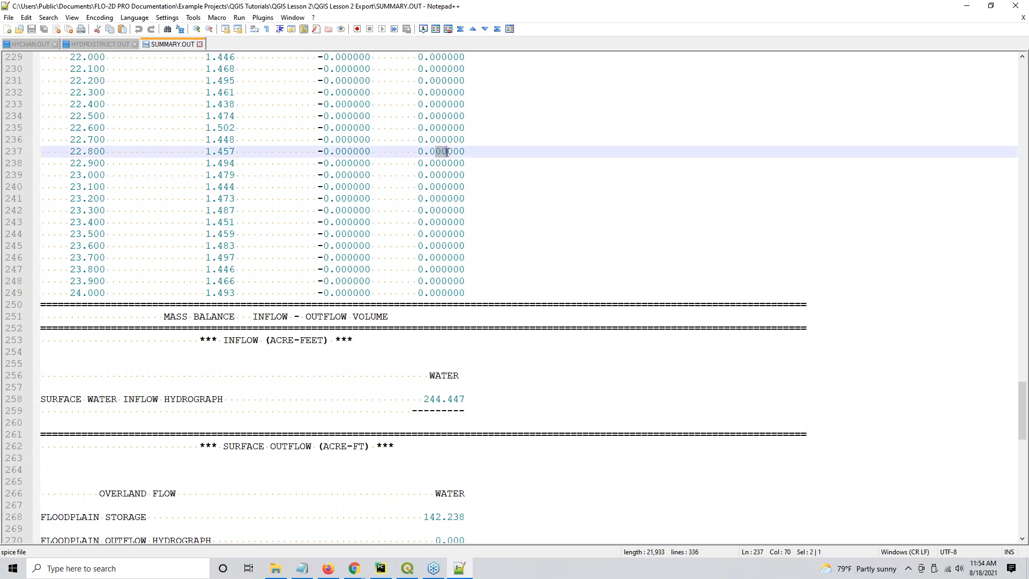
# Review the mass balance in SUMMARY.OUT, including floodplain and channel storage, channel outflow, totals and inundated areas
pyautogui.scroll(-6, 450, 160)
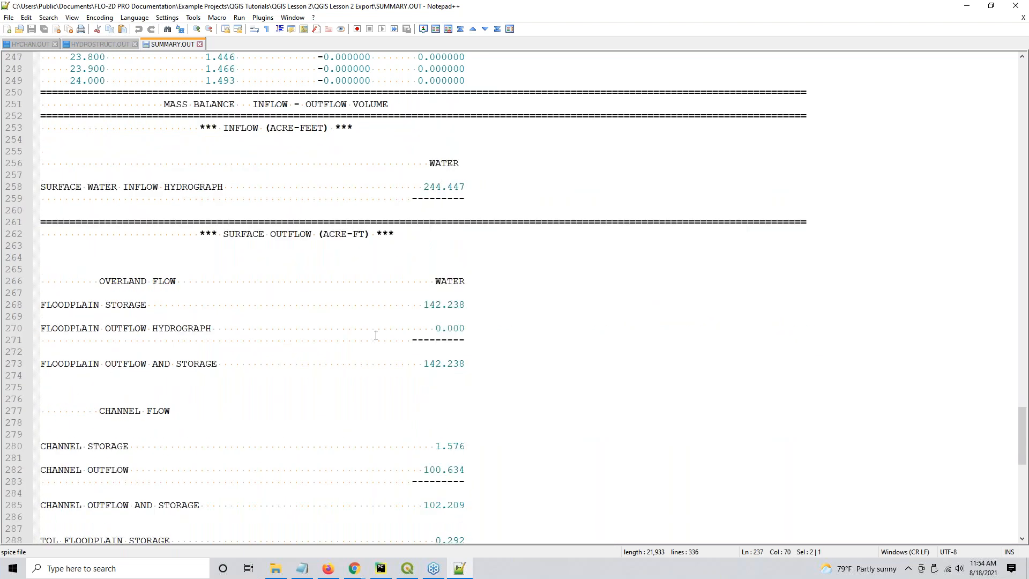
pyautogui.scroll(-4, 375, 319)
pyautogui.moveTo(425, 303); pyautogui.dragTo(465, 398)
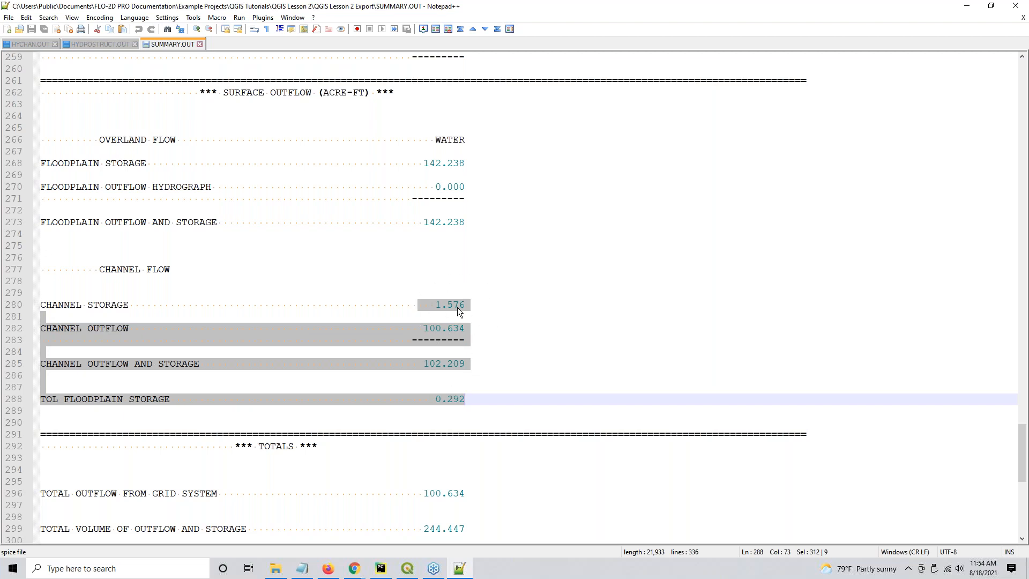
pyautogui.scroll(-3, 458, 307)
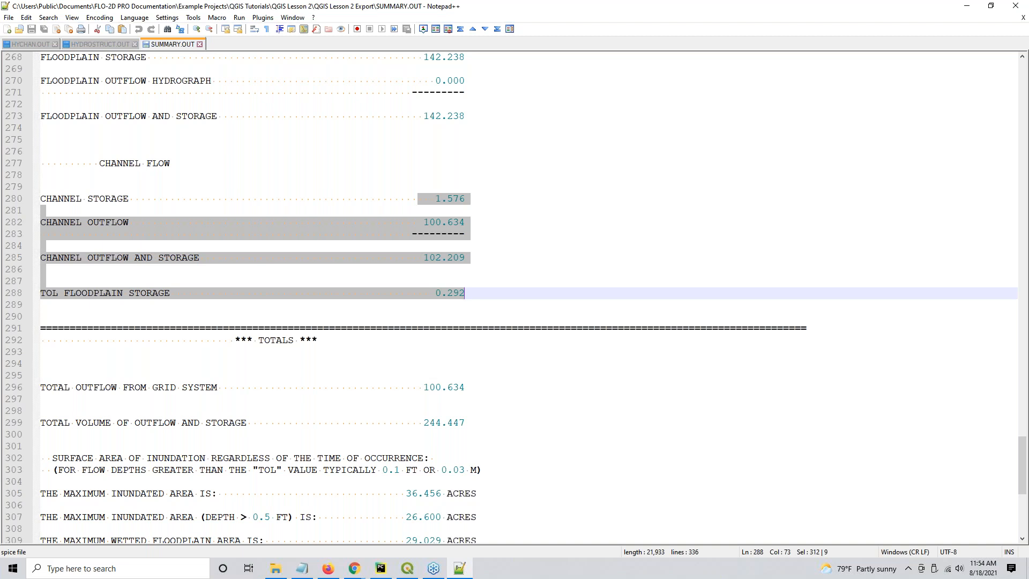
pyautogui.scroll(-9, 514, 298)
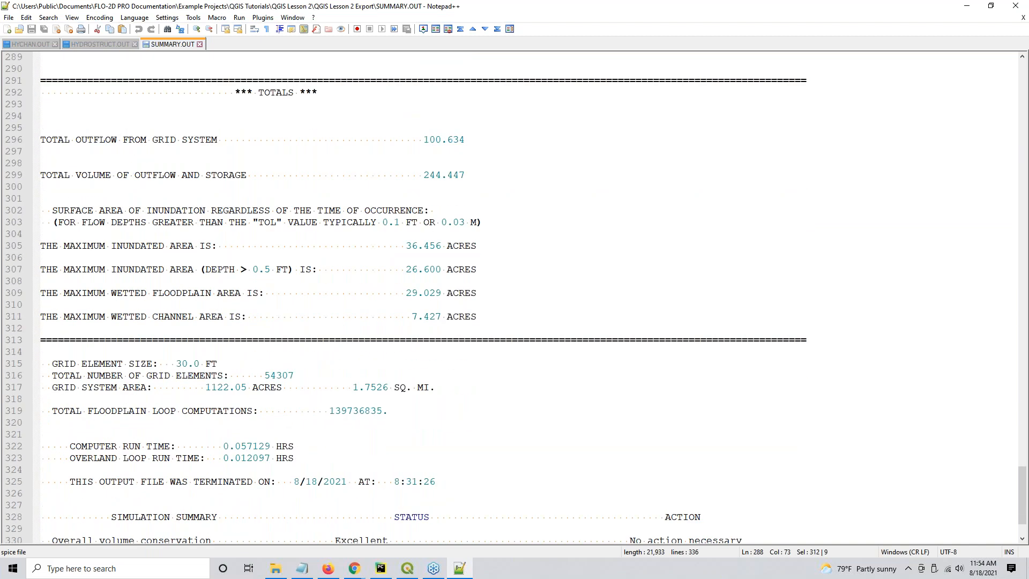
# Check the simulation summary's status and action entries at the end of SUMMARY.OUT, and close the file
pyautogui.scroll(-1, 515, 297)
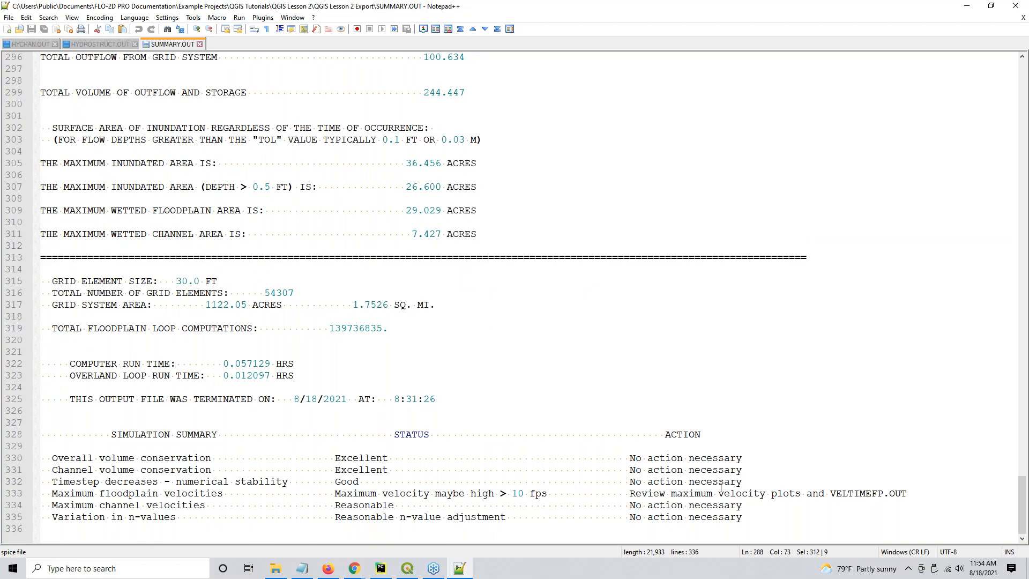
pyautogui.moveTo(131, 466); pyautogui.dragTo(718, 469)
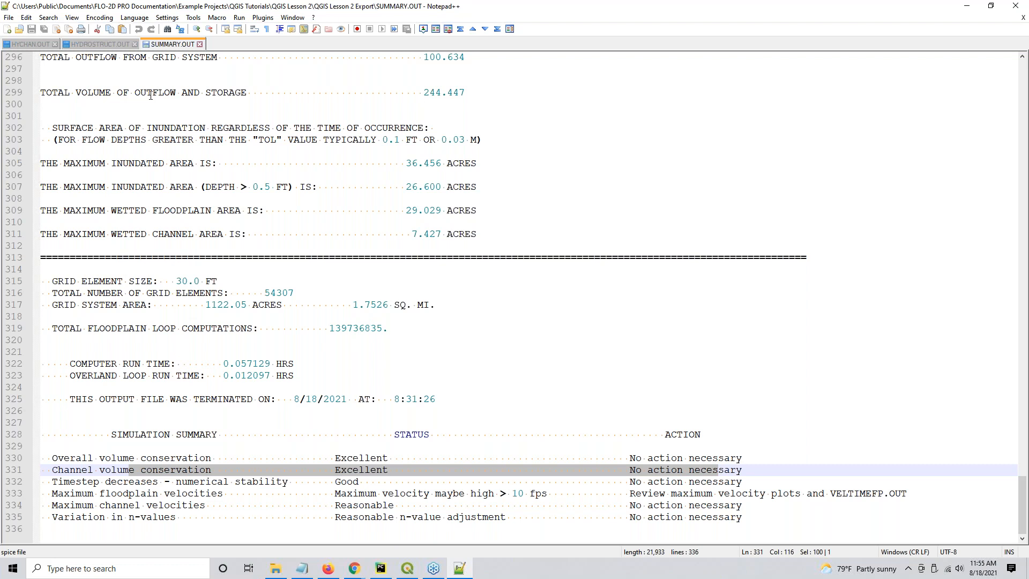
pyautogui.scroll(6, 151, 95)
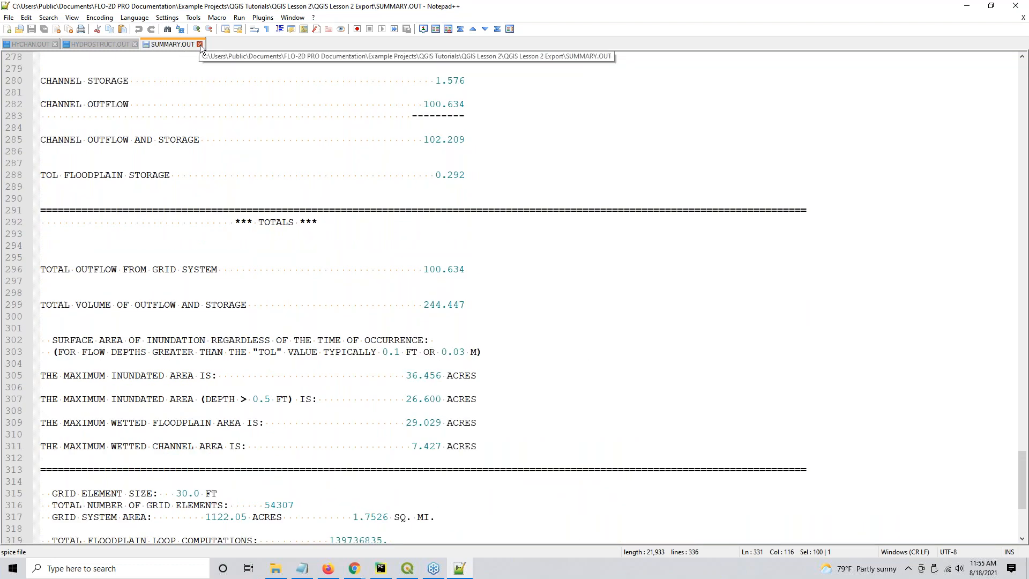
pyautogui.click(200, 44)
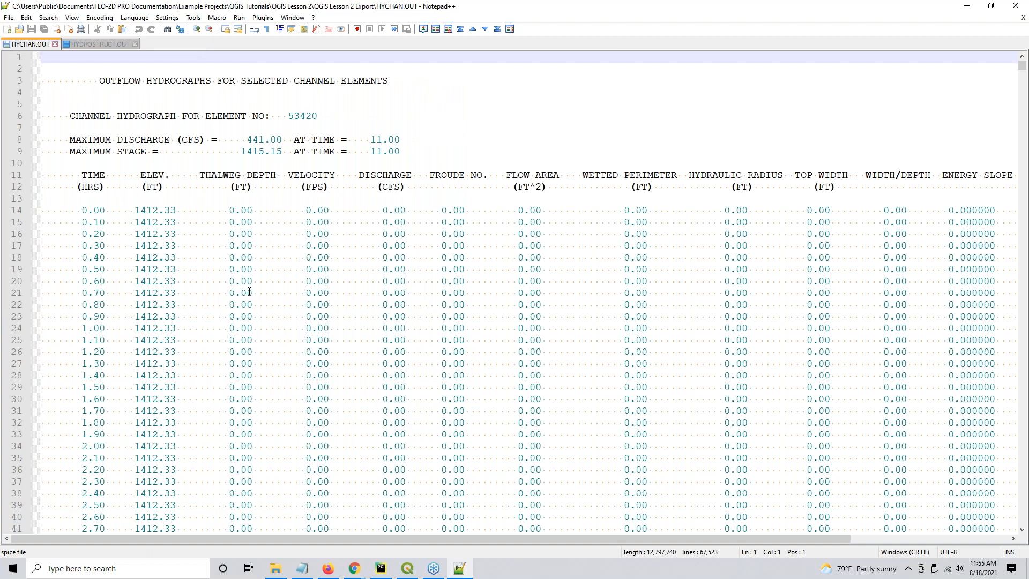
# Switch to Chrome, open the Channels training package in a new tab, close the Training Packages tab, and minimize the browser
pyautogui.click(355, 569)
pyautogui.click(411, 517)
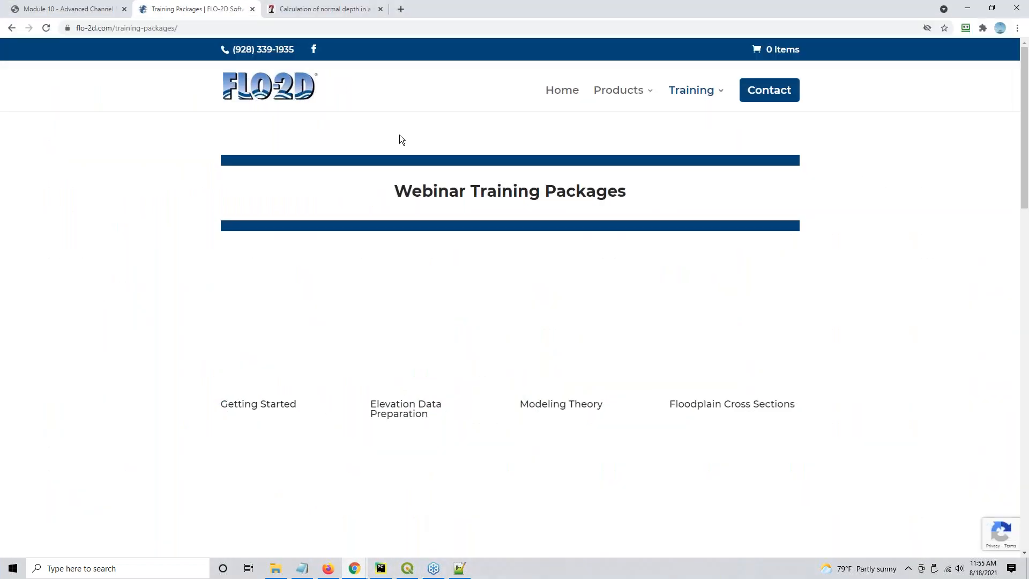
pyautogui.scroll(-5, 120, 349)
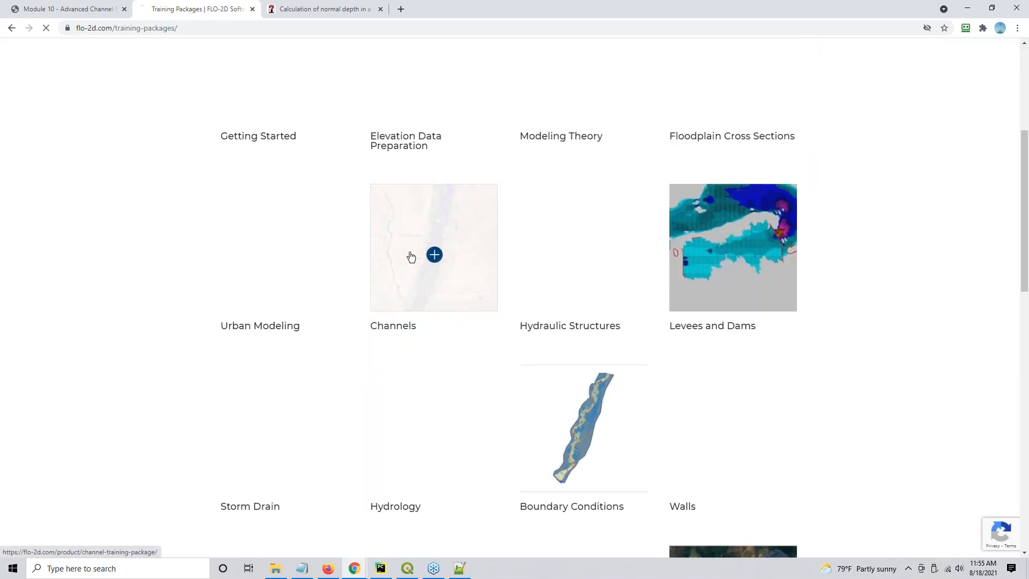
pyautogui.click(421, 250)
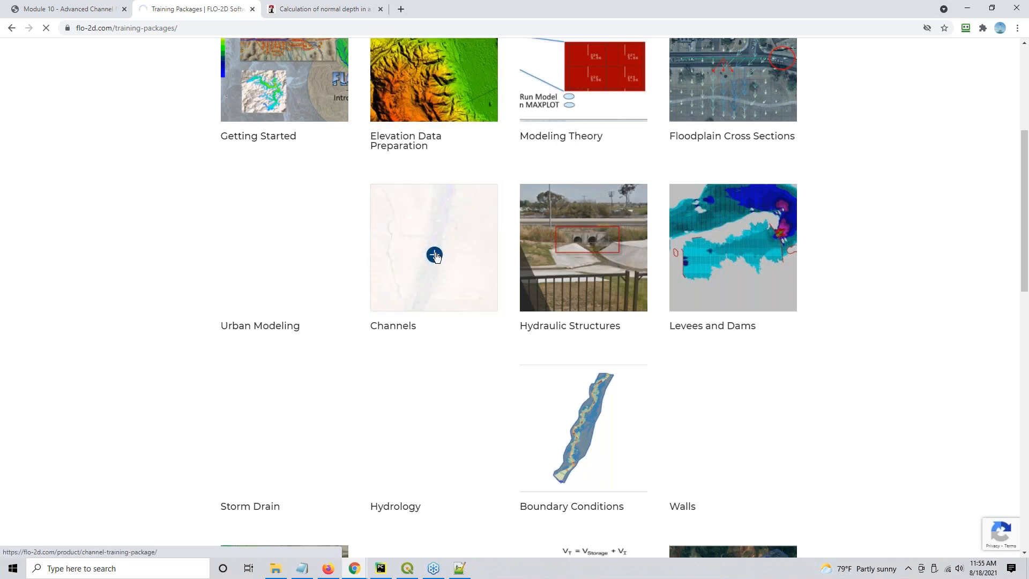
pyautogui.rightClick(435, 255)
pyautogui.click(453, 259)
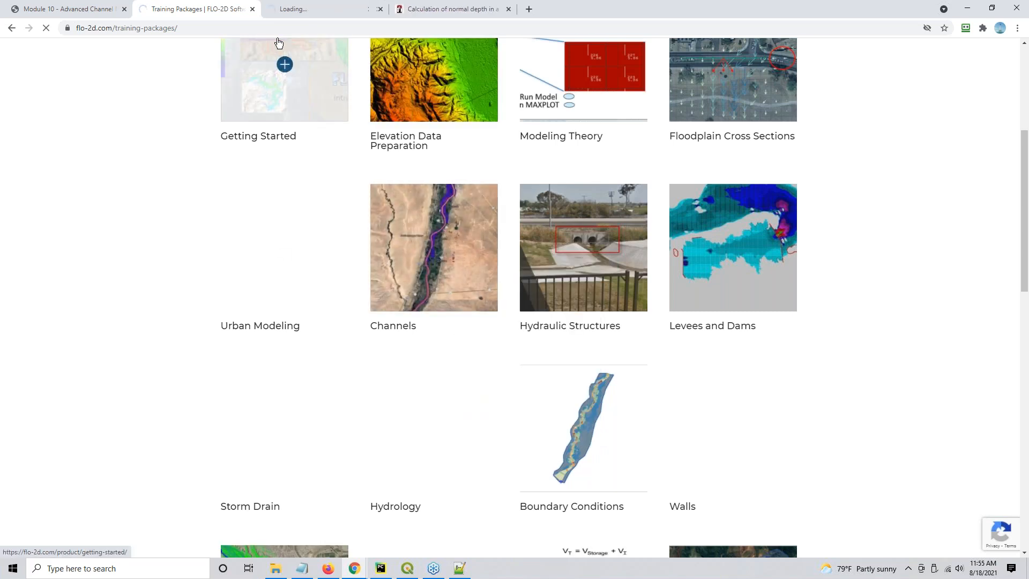
pyautogui.click(252, 9)
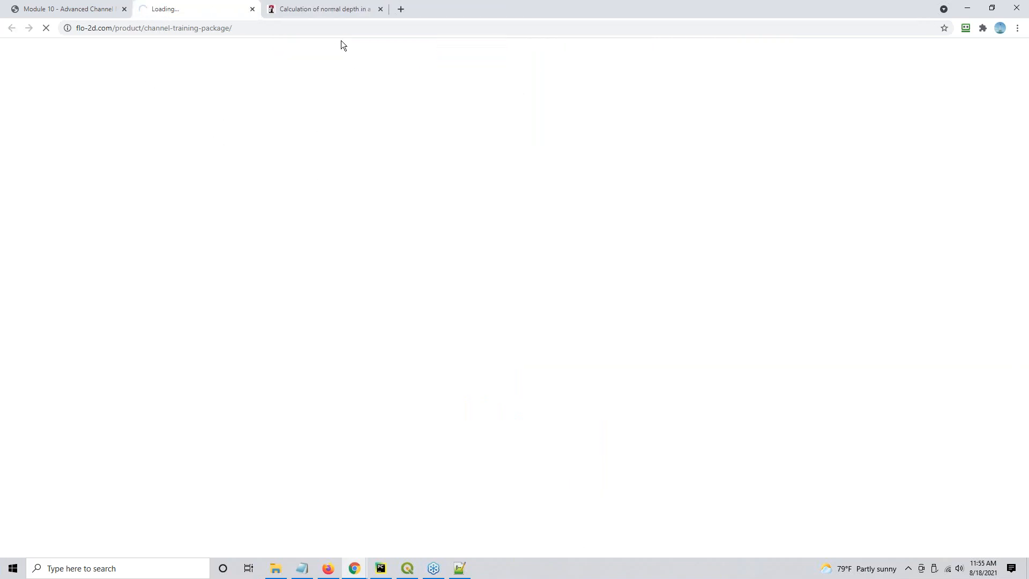
pyautogui.click(967, 9)
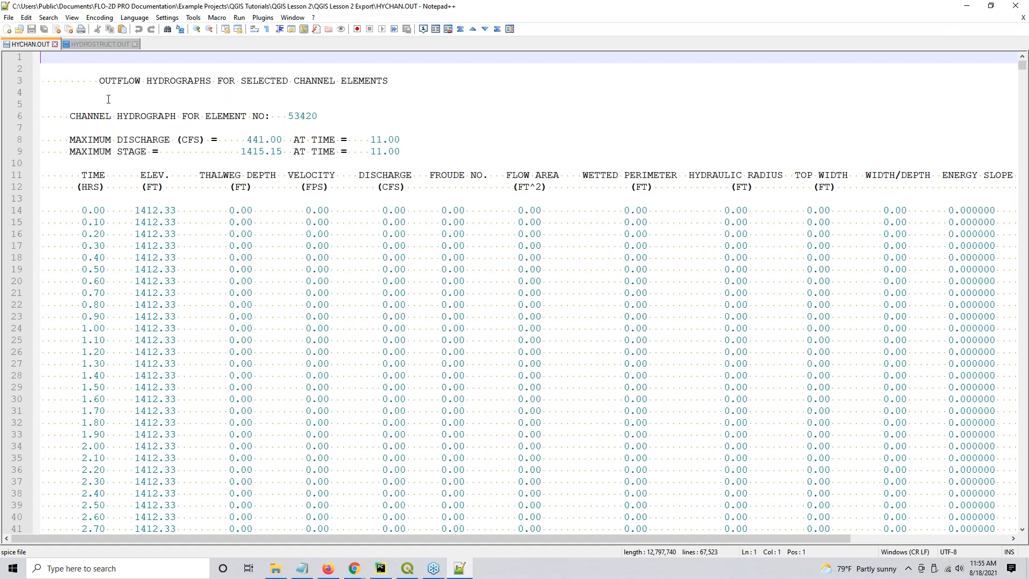
# Review the hydrograph column headings for element 53420 in HYCHAN.OUT, from time and elevation through bed shear stress and surface area
pyautogui.click(101, 43)
pyautogui.click(33, 43)
pyautogui.click(160, 174)
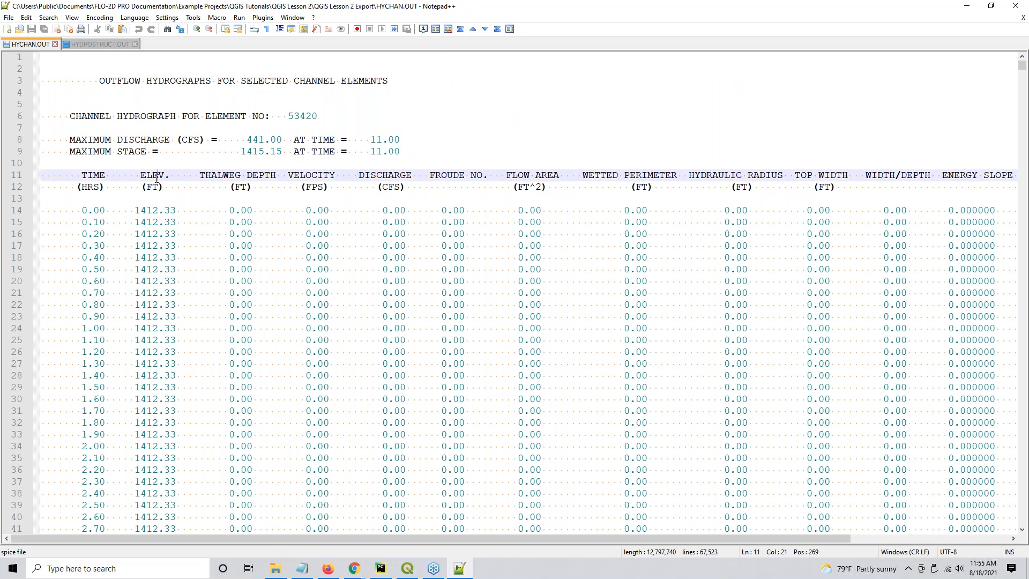
pyautogui.moveTo(232, 175); pyautogui.dragTo(258, 179)
pyautogui.click(298, 176)
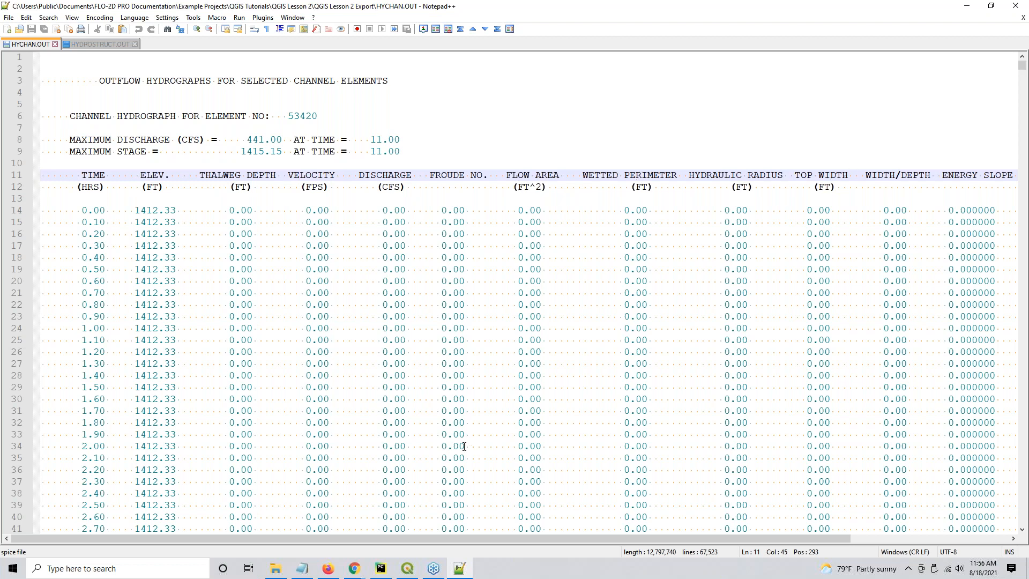
pyautogui.moveTo(493, 540); pyautogui.dragTo(651, 534)
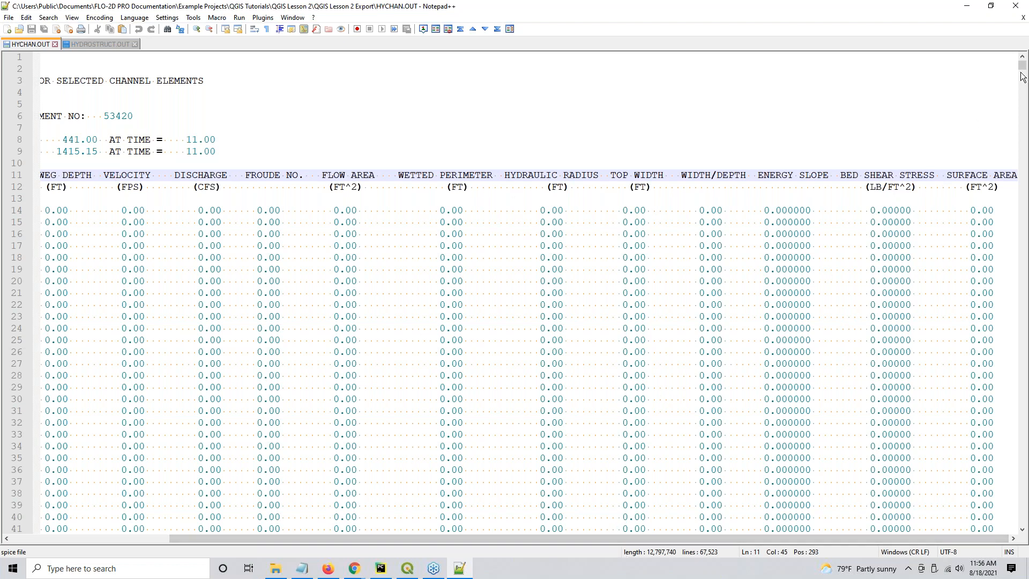
# Go to element 47929 in HYCHAN.OUT and highlight a block of its hydrograph table from the time column through Froude number
pyautogui.moveTo(1022, 65); pyautogui.dragTo(1022, 114)
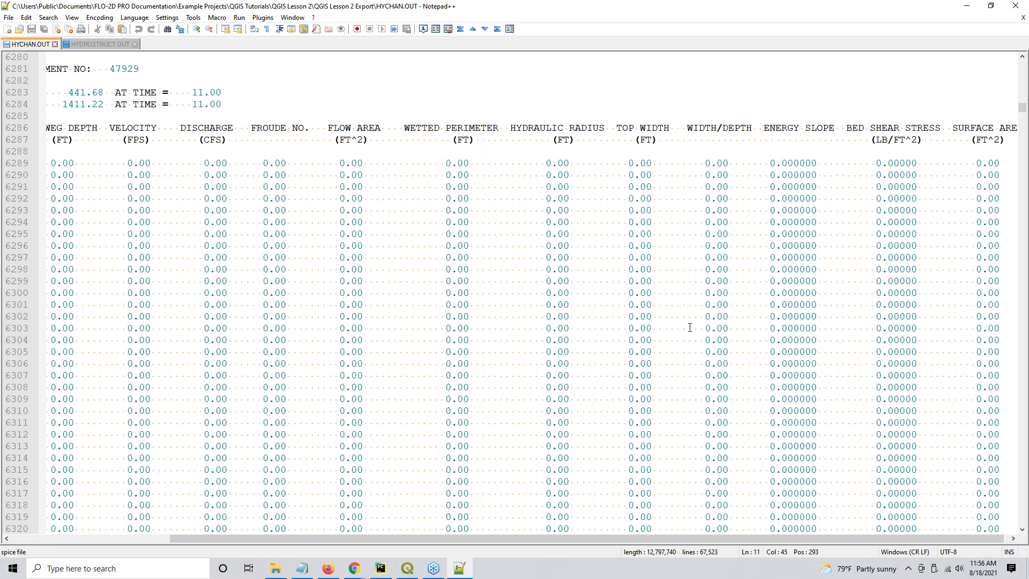
pyautogui.moveTo(337, 538); pyautogui.dragTo(178, 538)
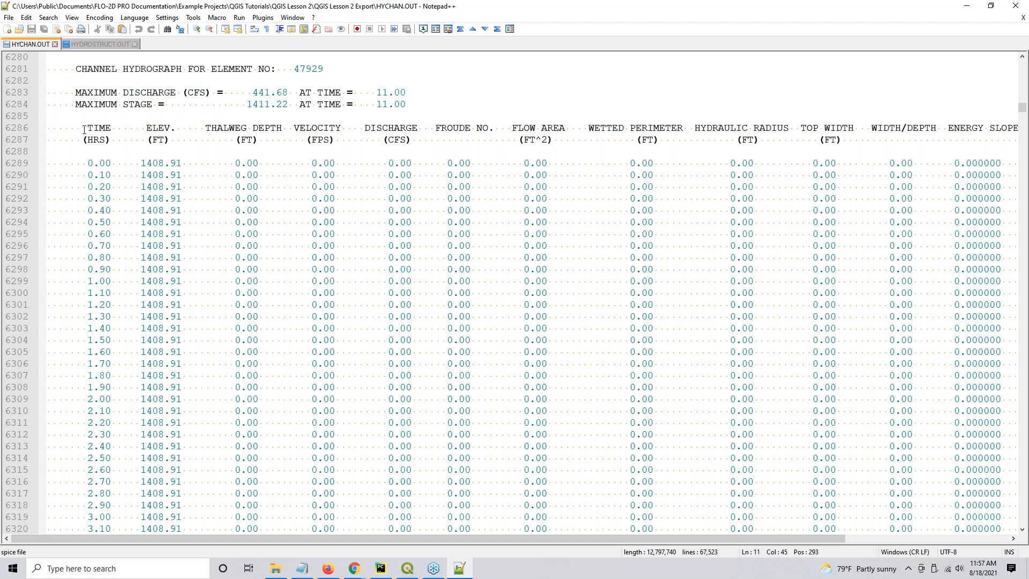
pyautogui.moveTo(84, 130); pyautogui.dragTo(480, 353)
pyautogui.hotkey('alt', 'shift', 'Down')
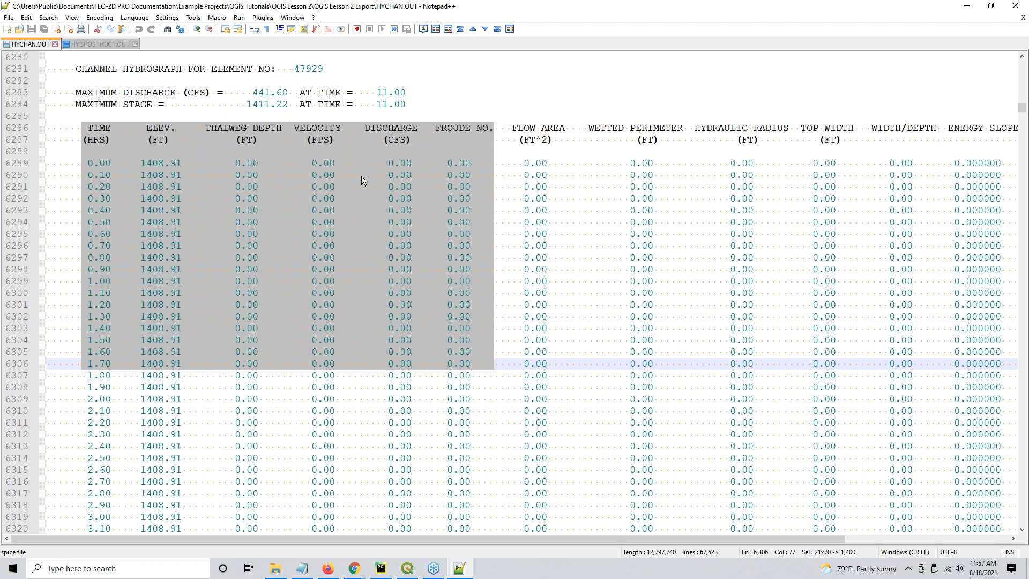
# Examine the maximum discharge, maximum stage, their times of occurrence and the element number in the hydrograph header for element 47929
pyautogui.moveTo(194, 94); pyautogui.dragTo(413, 101)
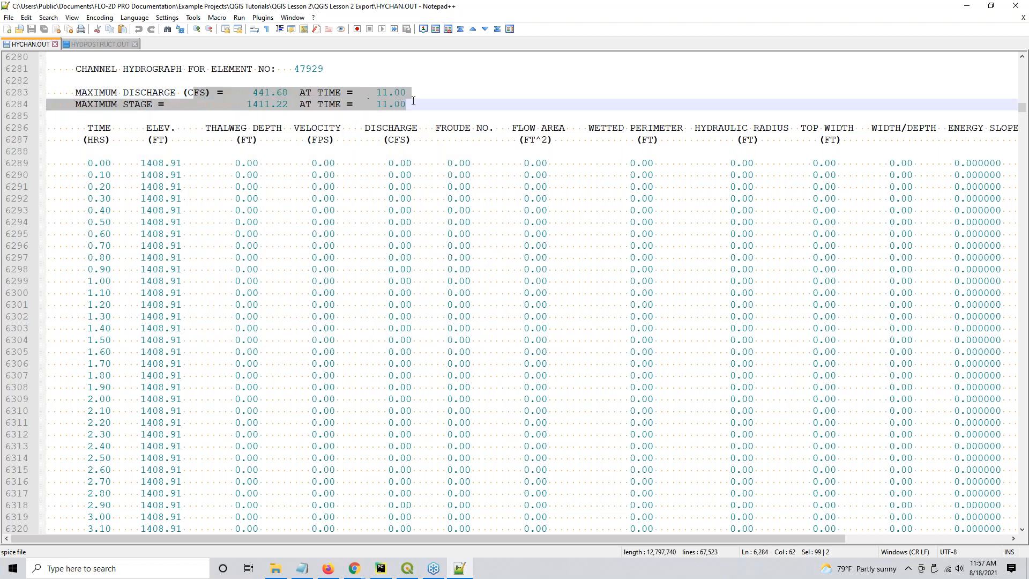
pyautogui.click(265, 96)
pyautogui.moveTo(254, 92); pyautogui.dragTo(288, 93)
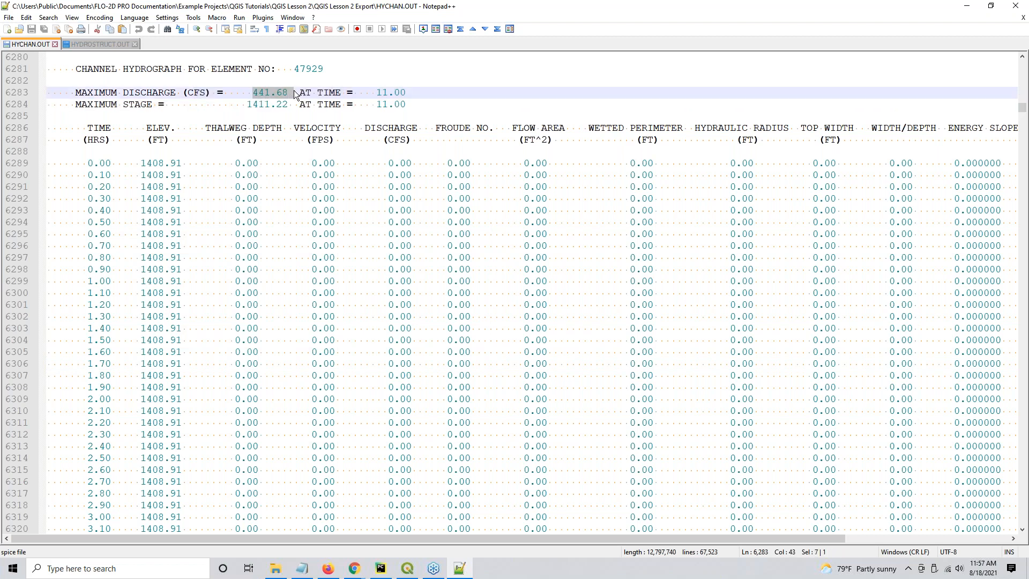
pyautogui.click(376, 92)
pyautogui.moveTo(377, 93); pyautogui.dragTo(406, 92)
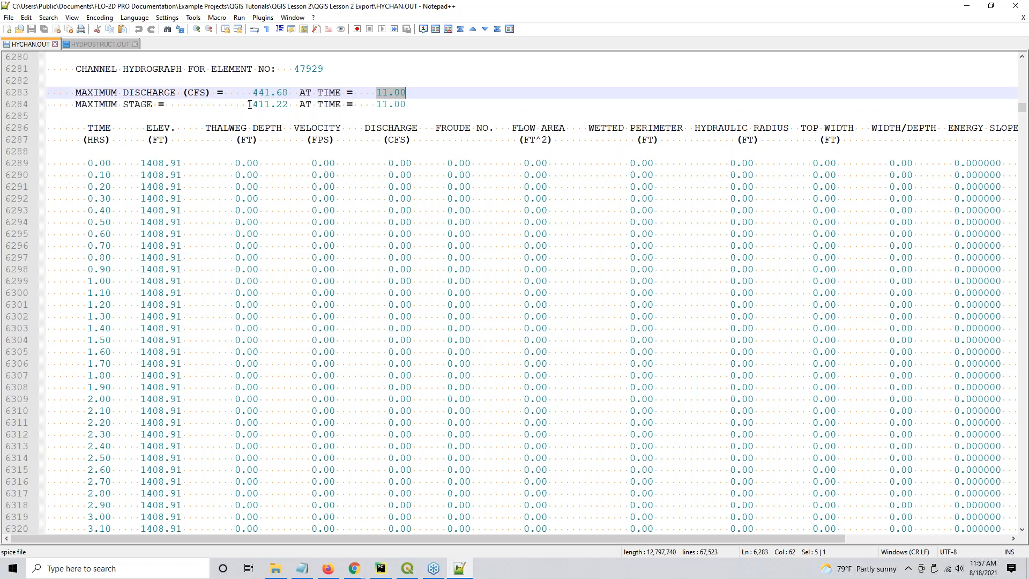
pyautogui.moveTo(247, 104); pyautogui.dragTo(299, 104)
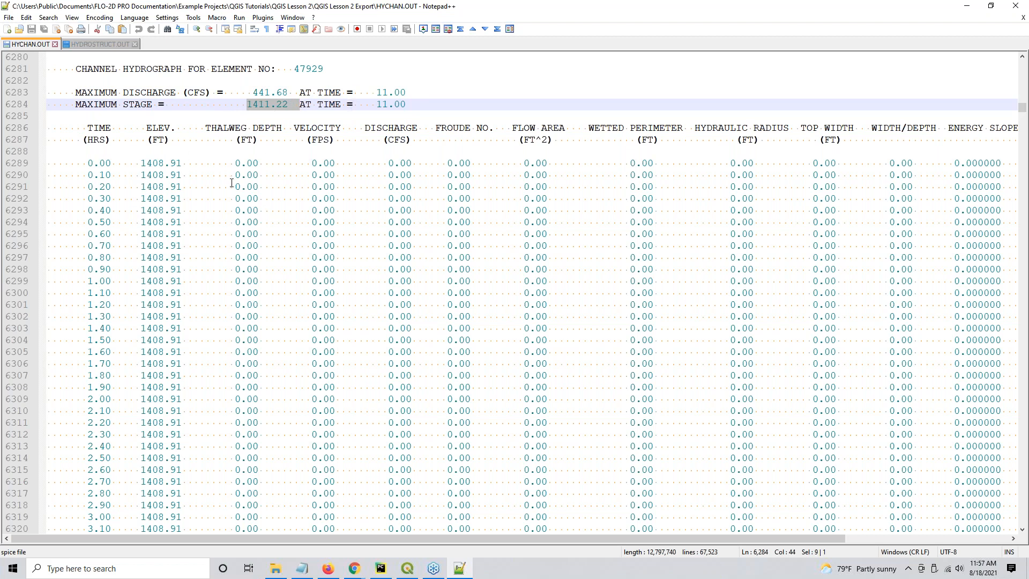
pyautogui.doubleClick(303, 70)
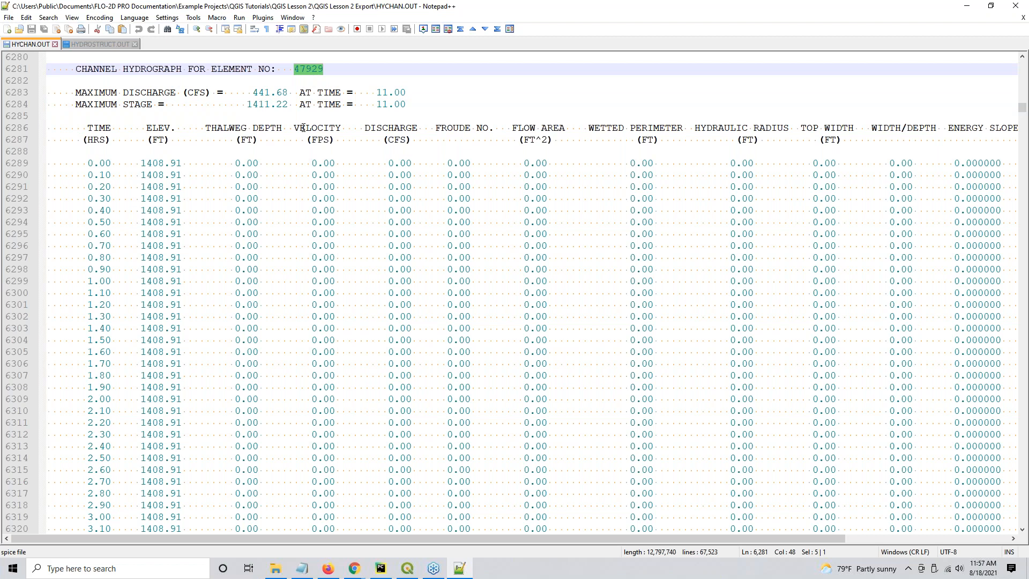
# Look through the hydrographs for elements 47929 and 47711, and copy the element number 47493 from the following hydrograph heading
pyautogui.scroll(-18, 263, 273)
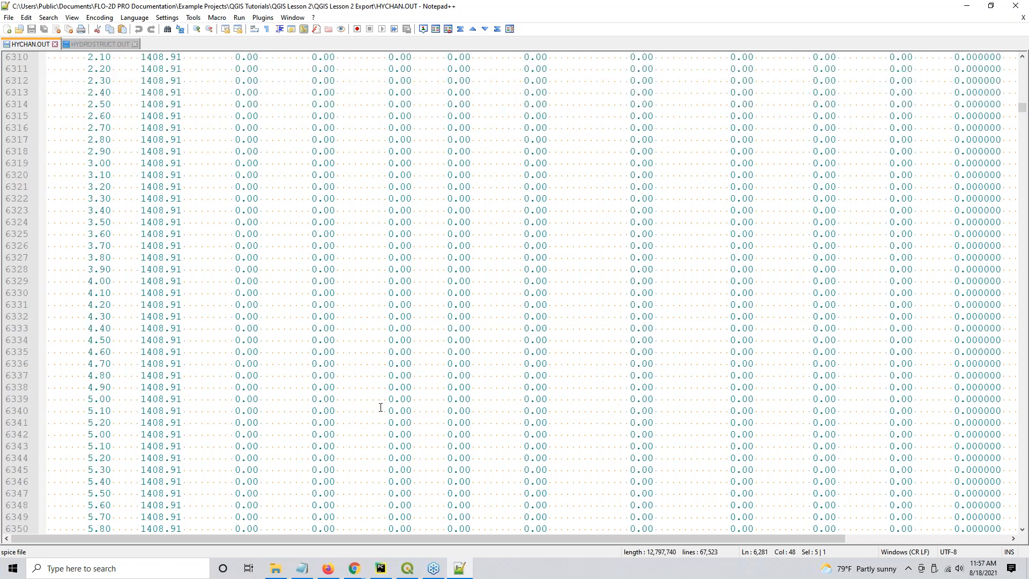
pyautogui.scroll(-20, 378, 409)
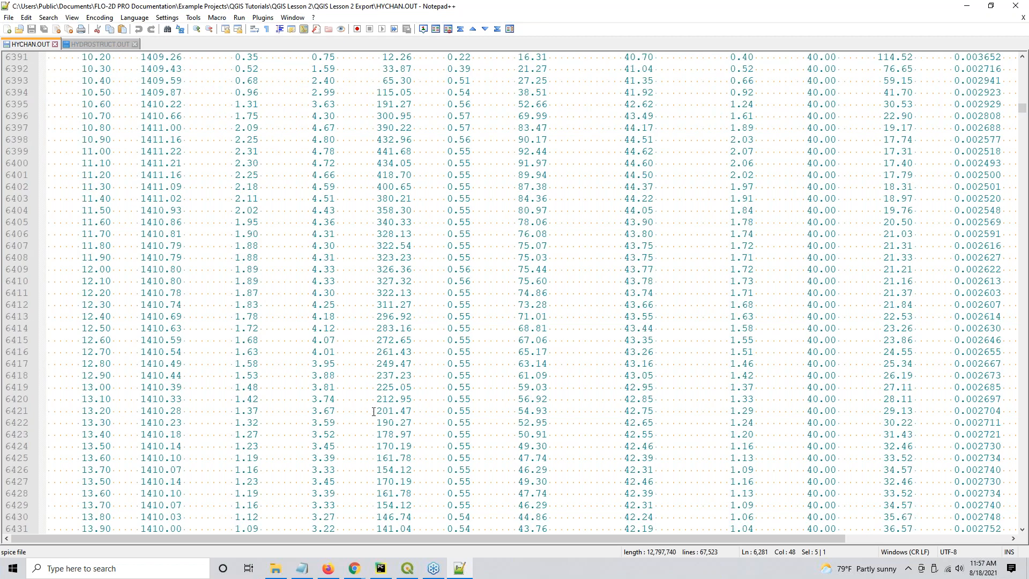
pyautogui.scroll(-20, 373, 411)
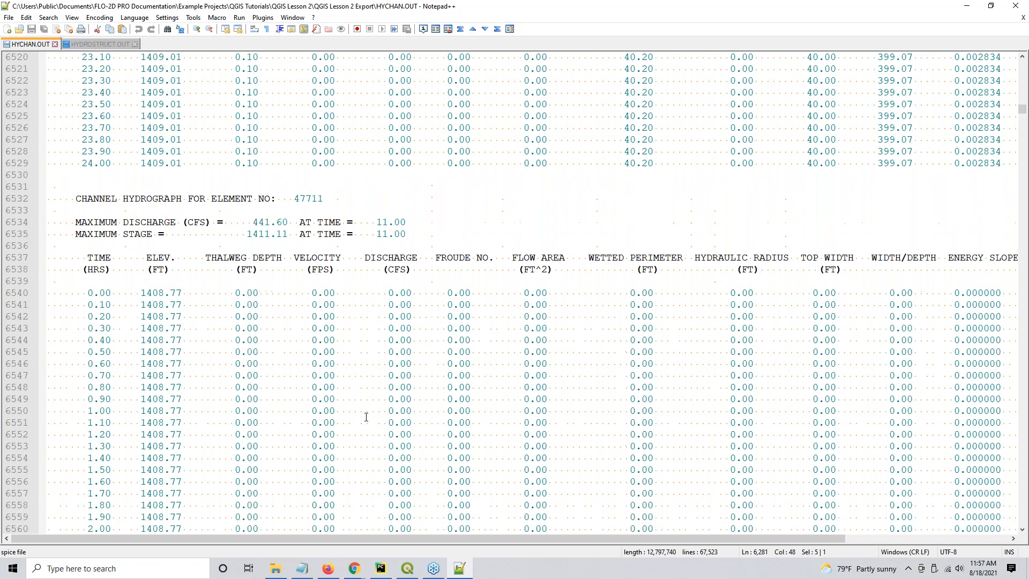
pyautogui.scroll(-20, 366, 416)
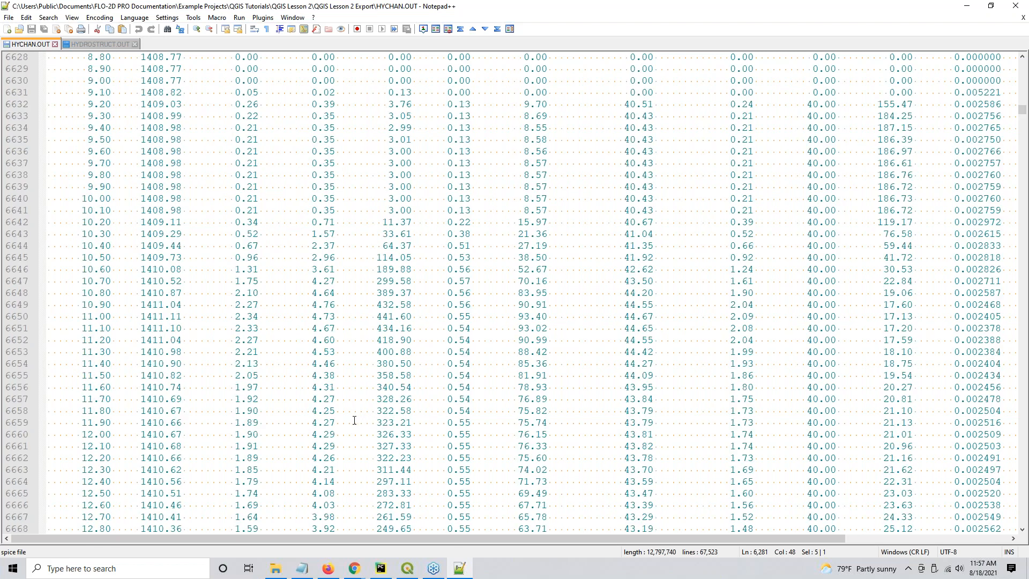
pyautogui.scroll(-20, 354, 420)
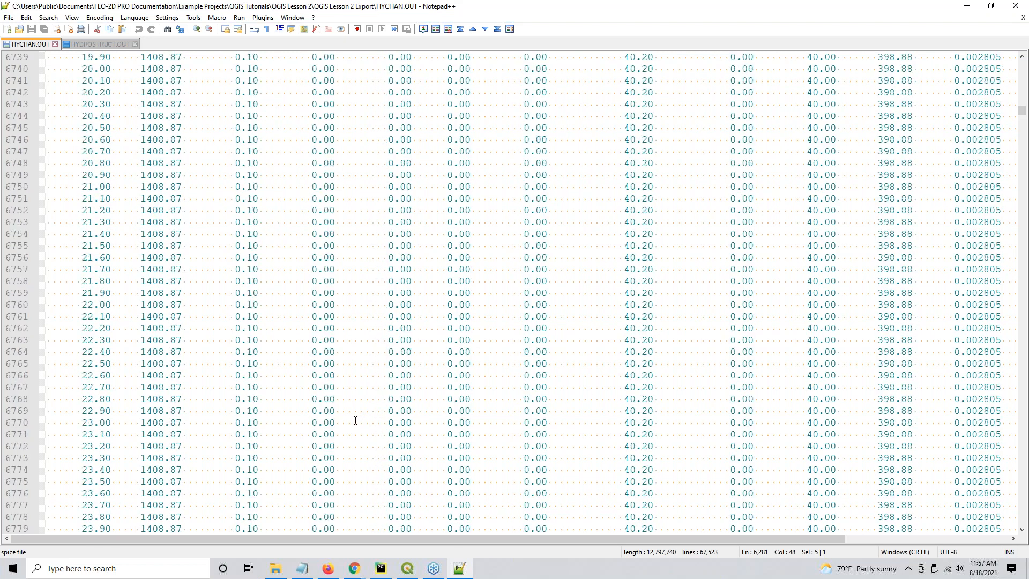
pyautogui.scroll(-2, 356, 420)
pyautogui.click(107, 292)
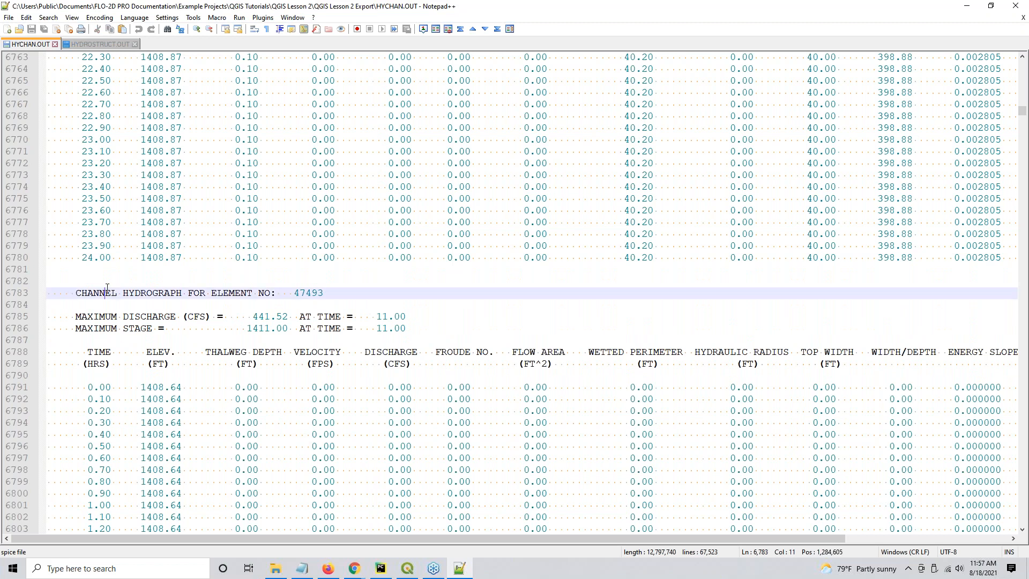
pyautogui.doubleClick(309, 294)
pyautogui.hotkey('ctrl', 'c')
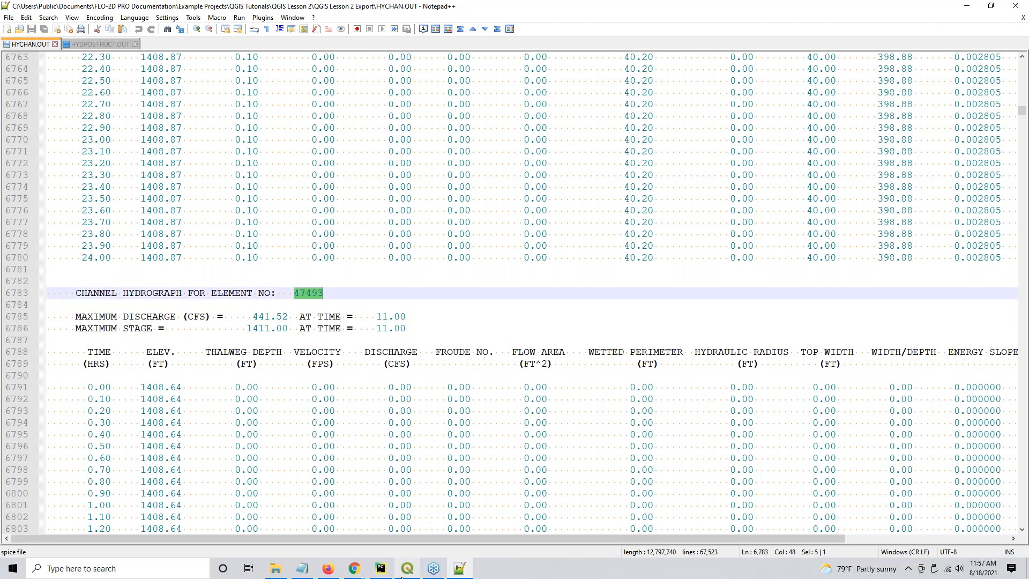
# Switch to QGIS, enter 47493 as the FLO-2D grid ID, and locate that cell on the map
pyautogui.click(407, 569)
pyautogui.click(157, 106)
pyautogui.hotkey('ctrl', 'v')
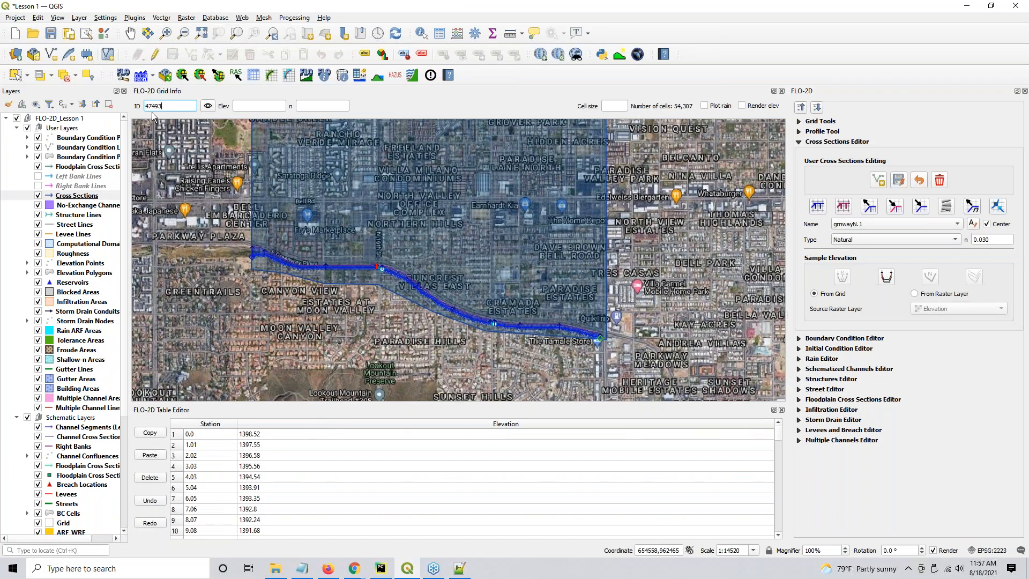
pyautogui.click(208, 107)
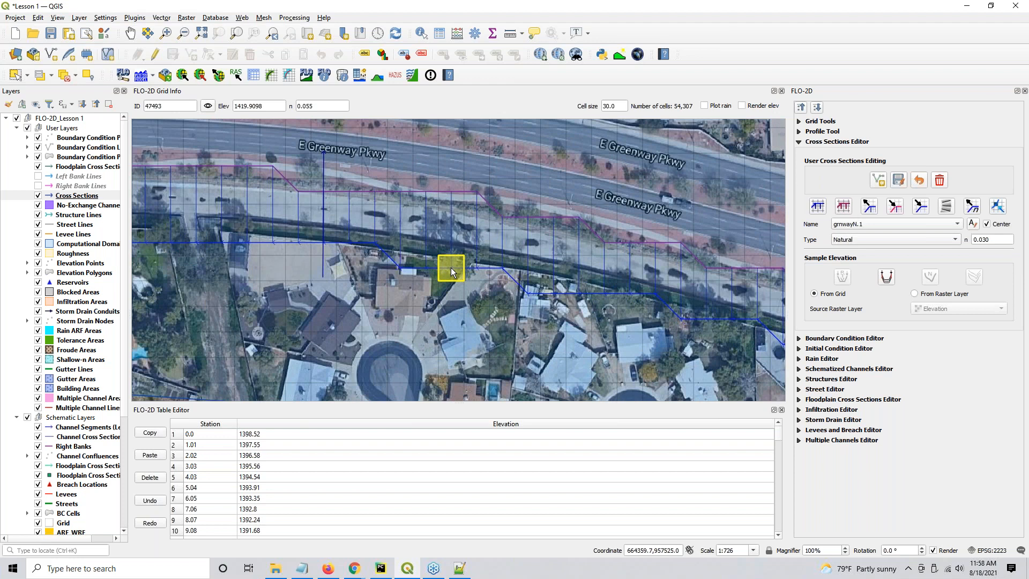
# Inspect the channel cross section attributes at grid element 47493 with the FLO-2D info tool, and close the information window
pyautogui.press('ctrl')
pyautogui.click(450, 267)
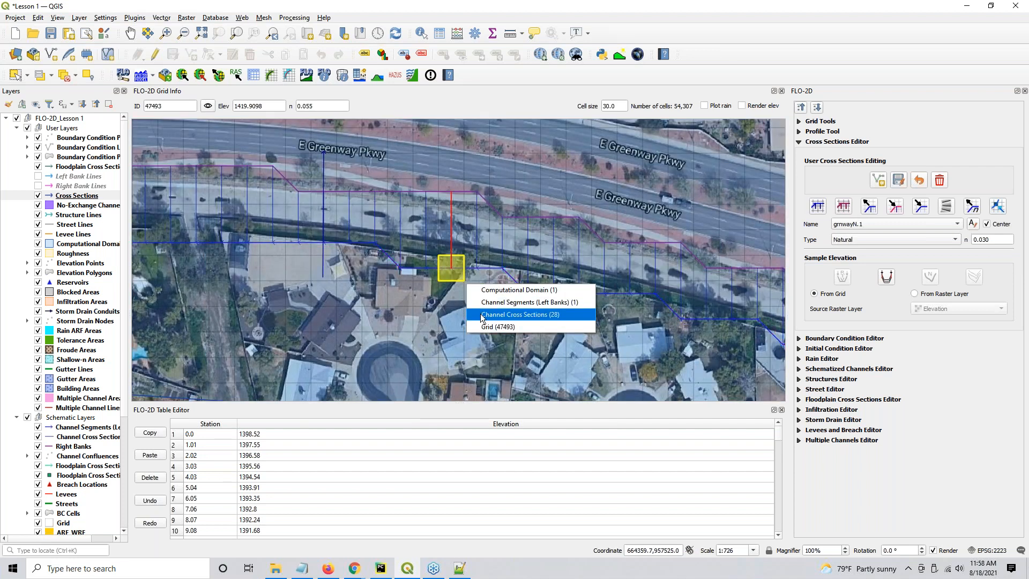
pyautogui.click(482, 315)
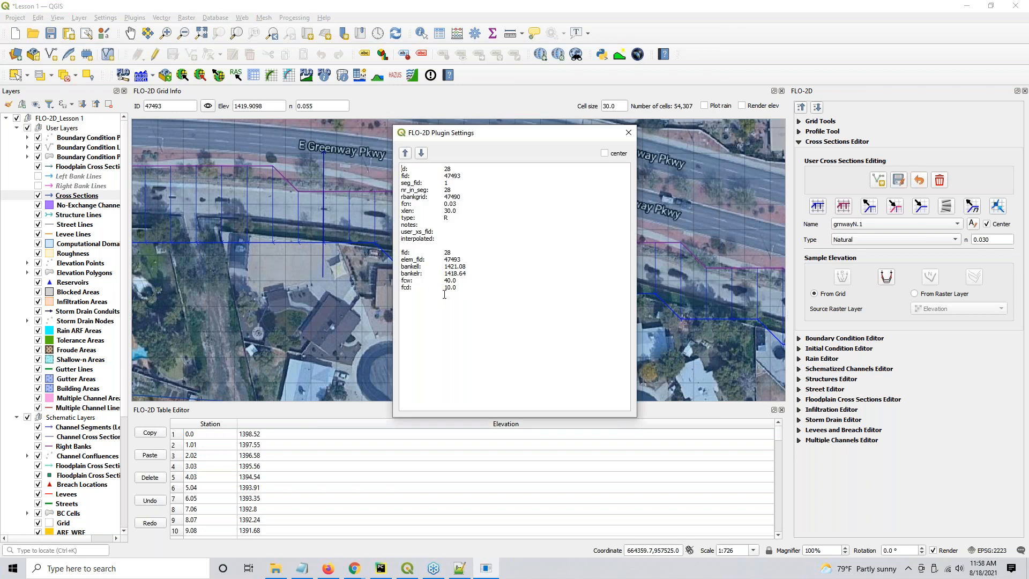
pyautogui.click(406, 153)
pyautogui.click(421, 153)
pyautogui.click(628, 134)
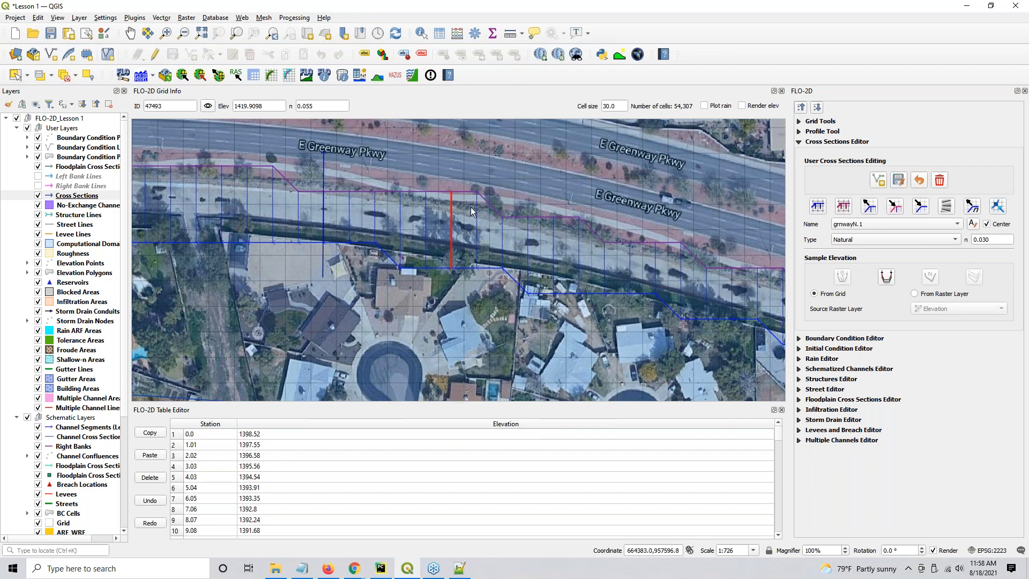
# Switch to HYCHAN.OUT in Notepad++, select the maximum discharge of element 47493, and compare it with the discharge rows of that hydrograph
pyautogui.click(460, 568)
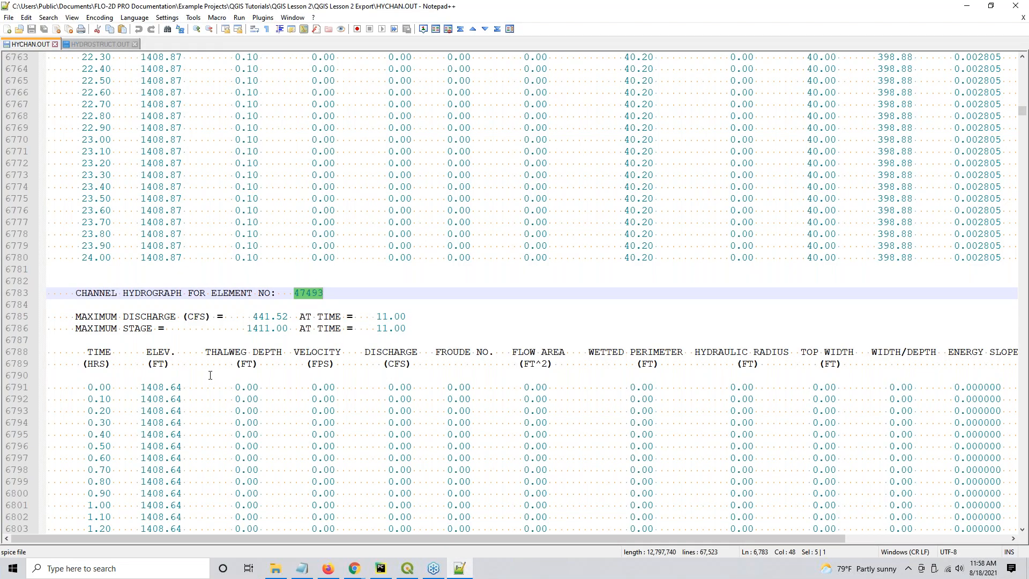
pyautogui.scroll(-7, 446, 334)
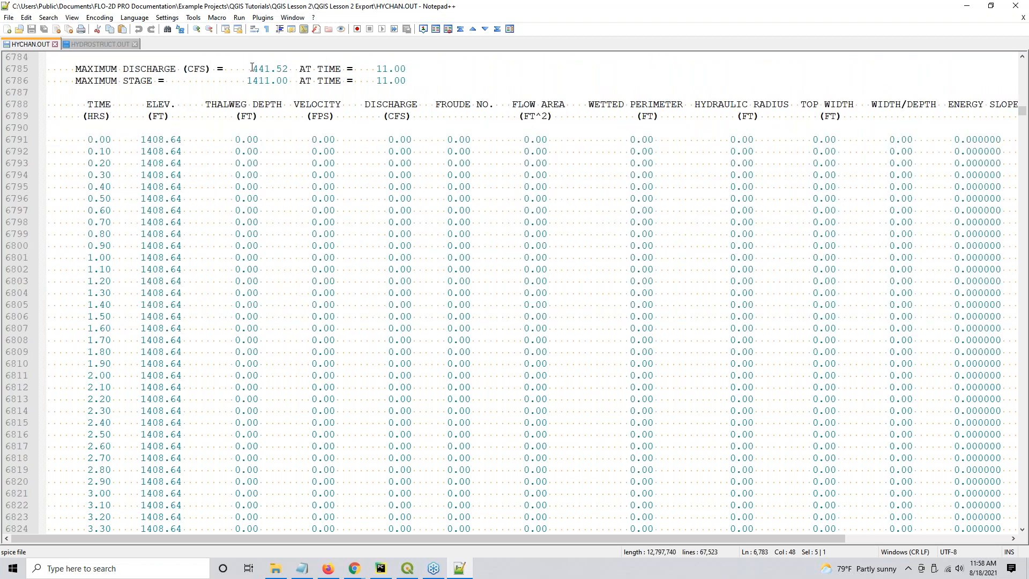
pyautogui.moveTo(251, 68); pyautogui.dragTo(288, 68)
pyautogui.hotkey('ctrl', 'c')
pyautogui.scroll(-2, 372, 74)
pyautogui.scroll(1, 372, 74)
pyautogui.scroll(-20, 396, 136)
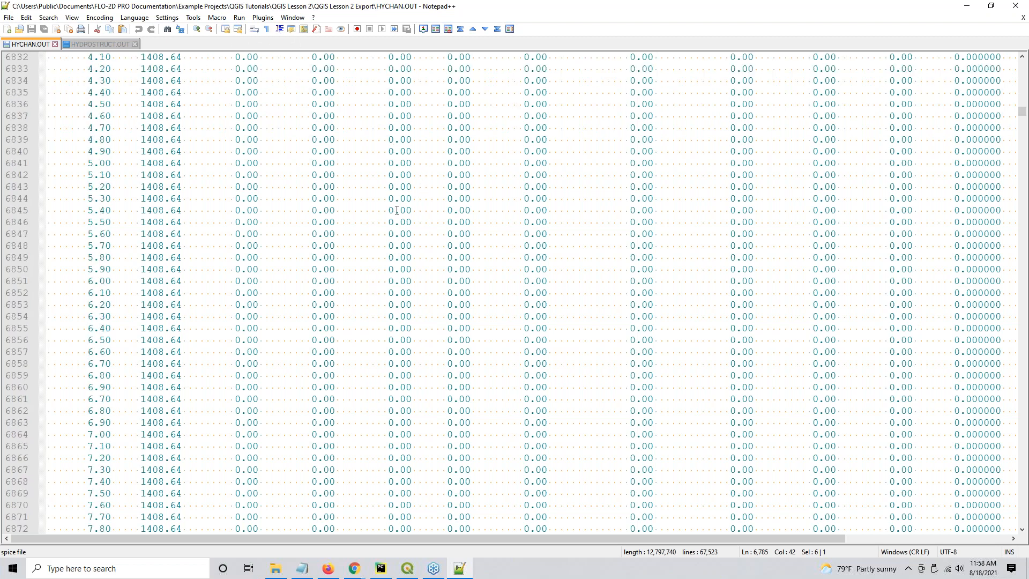
pyautogui.scroll(-8, 402, 268)
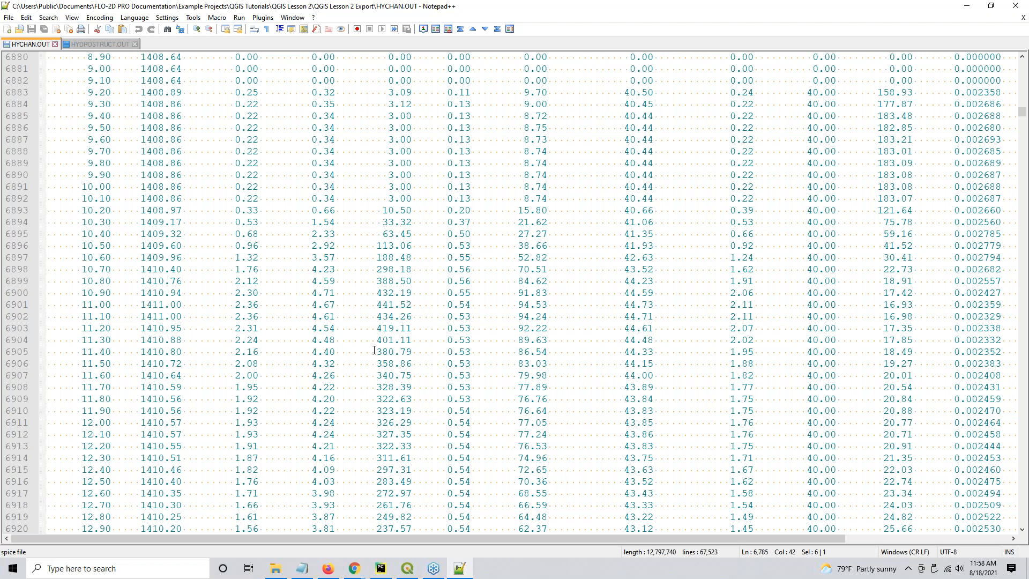
pyautogui.scroll(20, 400, 302)
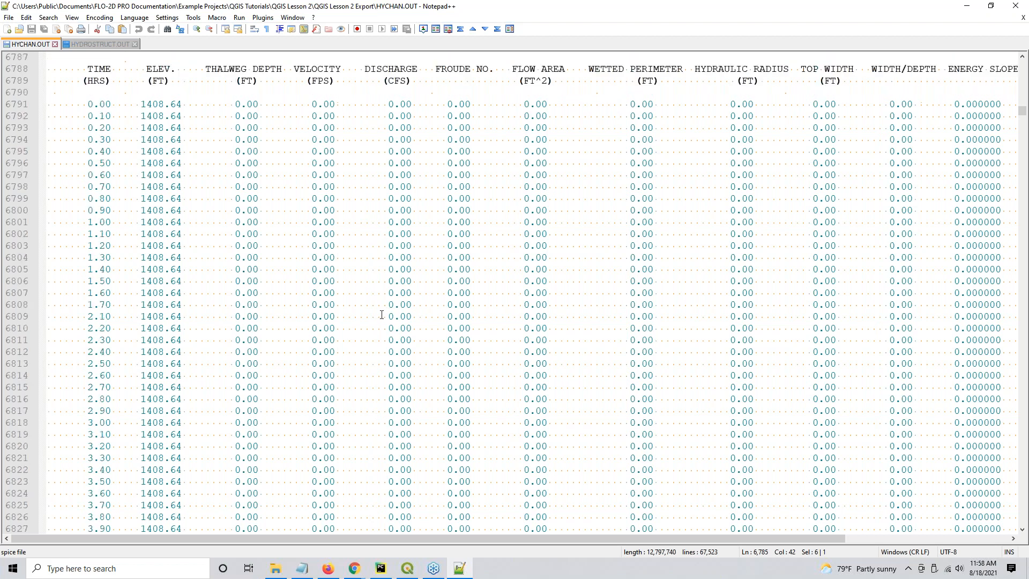
pyautogui.scroll(3, 381, 315)
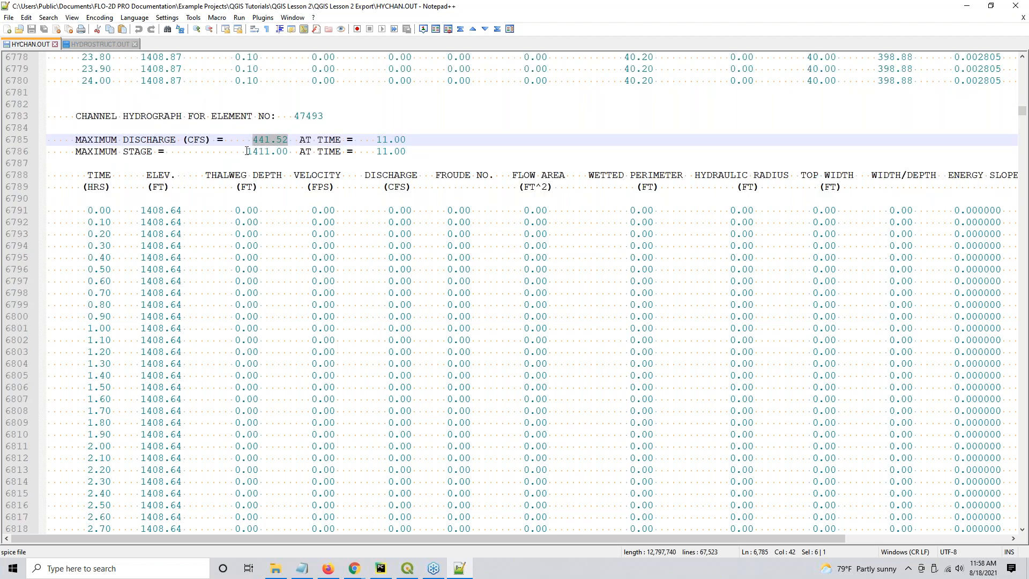
# Select the maximum stage of element 47493 and examine the elevation, depth and discharge rows around the hydrograph's peak
pyautogui.moveTo(246, 151); pyautogui.dragTo(288, 151)
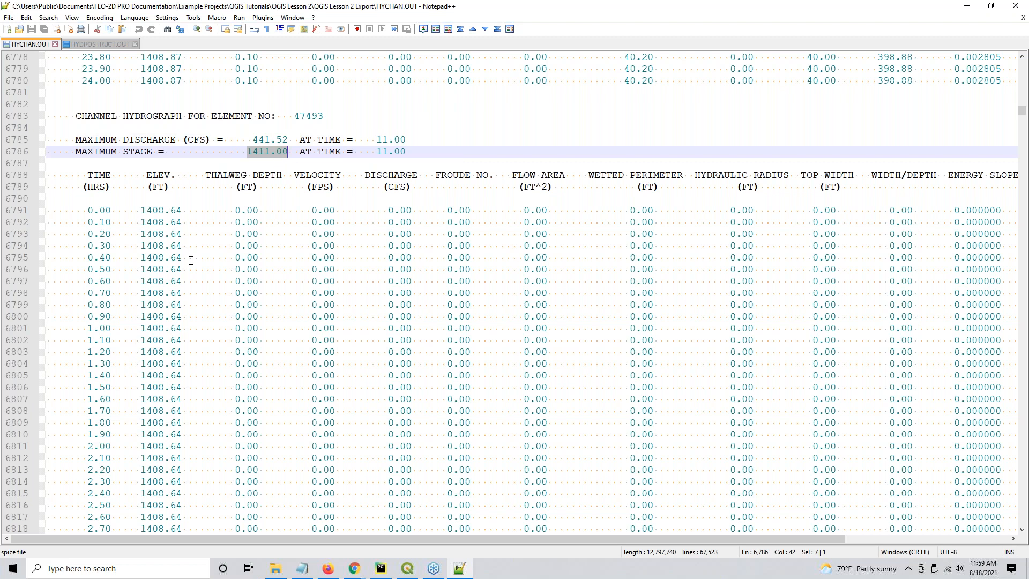
pyautogui.scroll(-4, 161, 343)
pyautogui.scroll(3, 159, 349)
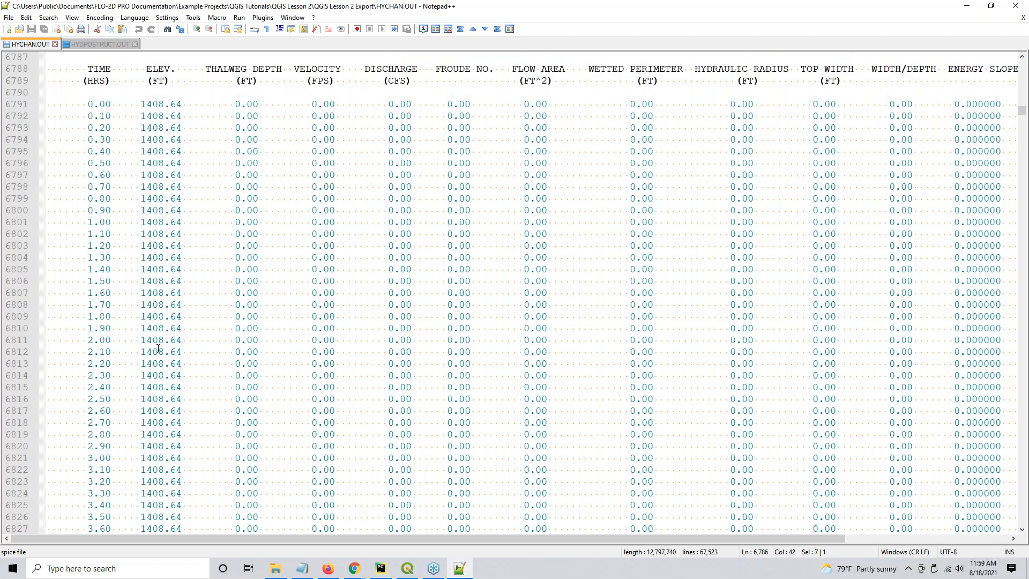
pyautogui.scroll(-4, 284, 266)
pyautogui.scroll(4, 284, 265)
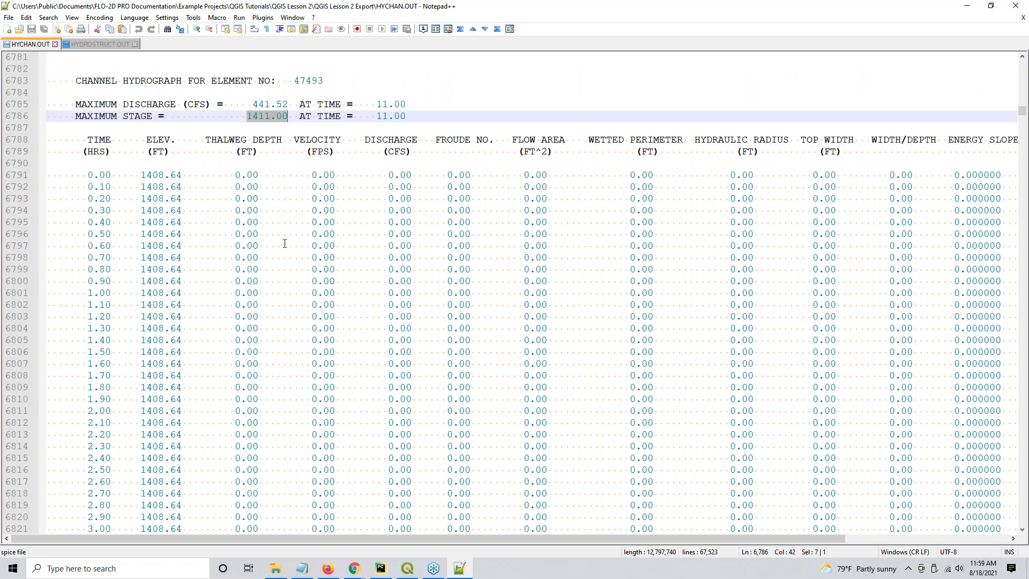
pyautogui.scroll(-17, 246, 307)
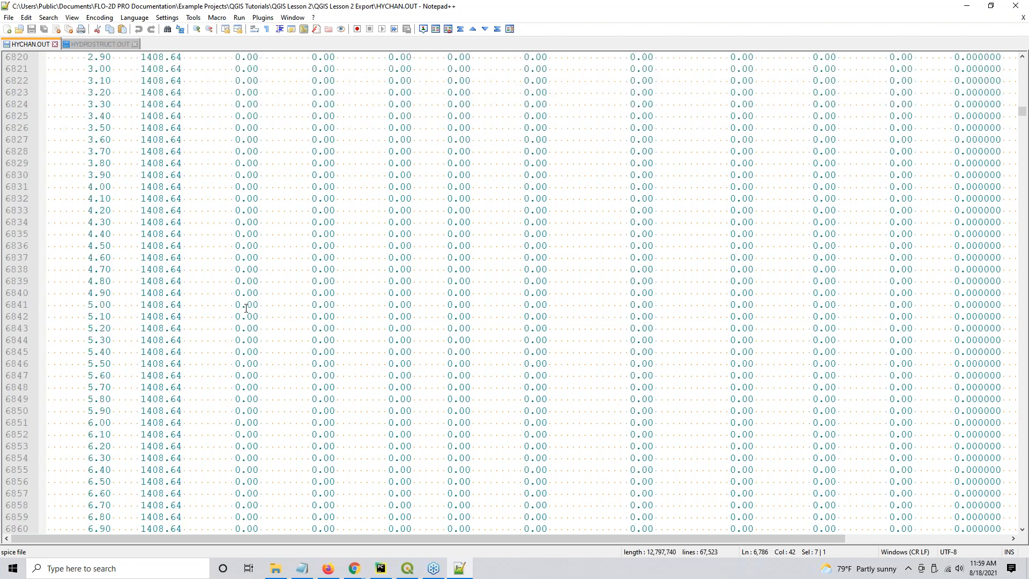
pyautogui.scroll(-10, 246, 308)
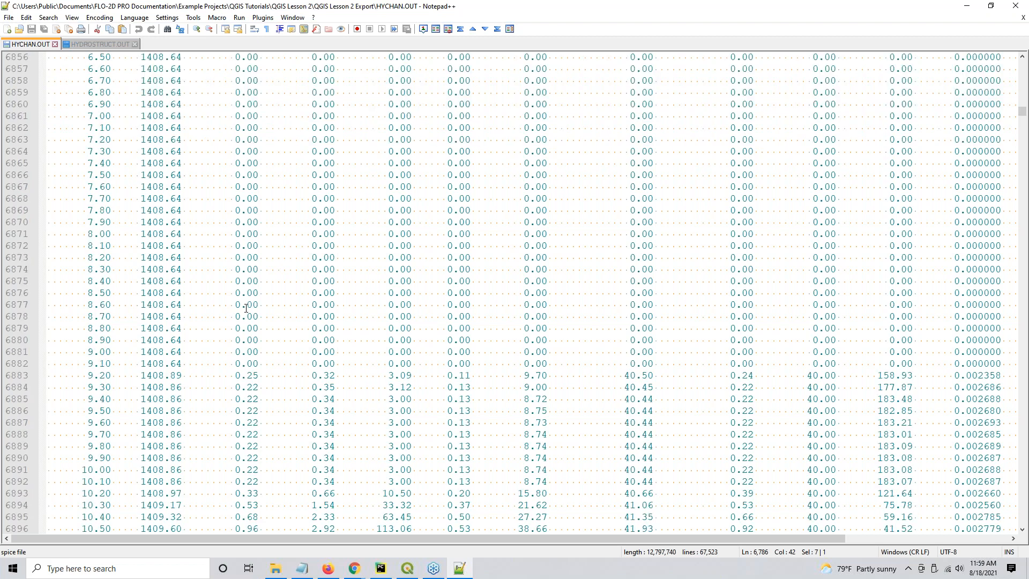
pyautogui.scroll(-3, 246, 307)
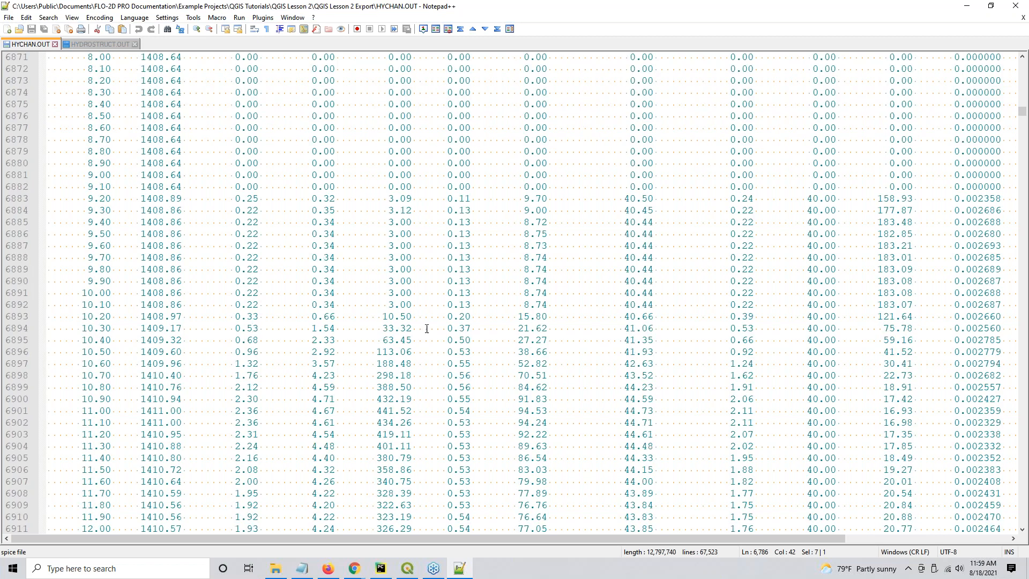
pyautogui.scroll(-3, 392, 411)
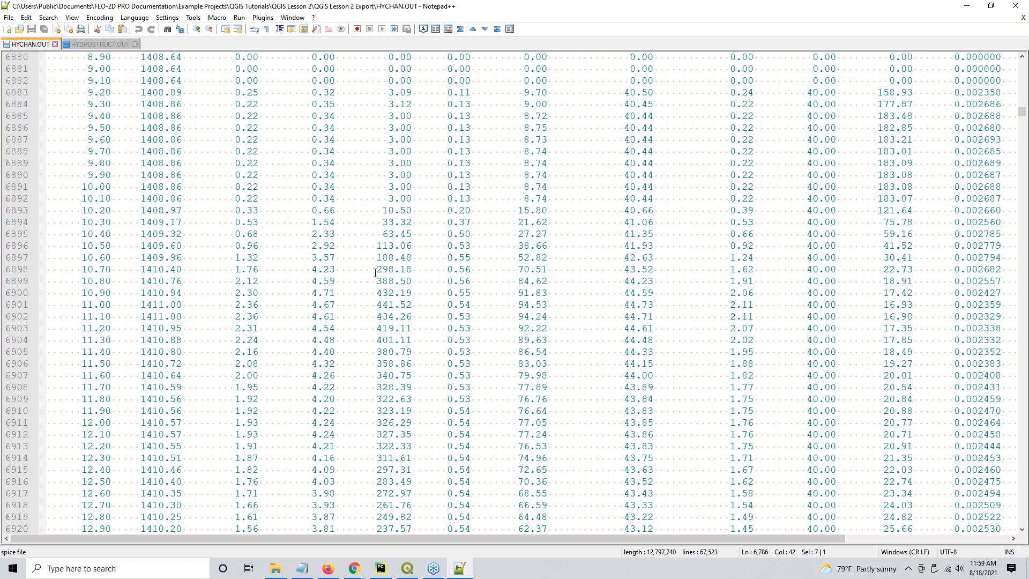
pyautogui.press('ctrl')
# Launch HYDROG.exe from the QGIS Lesson 2 Export folder and plot the channel hydrograph for node 53420 in reach 1
pyautogui.click(276, 568)
pyautogui.doubleClick(487, 174)
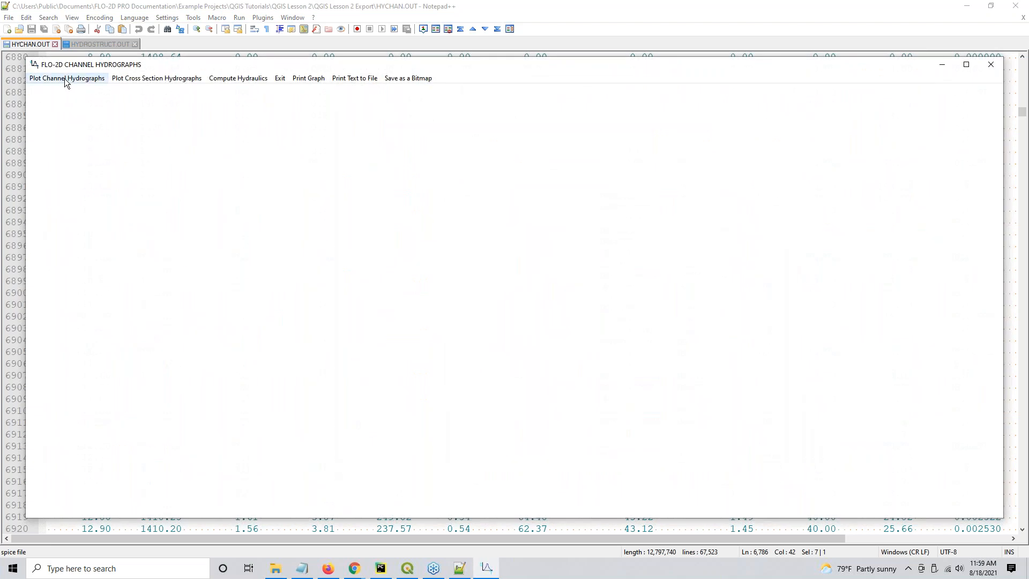
pyautogui.click(65, 79)
pyautogui.click(466, 271)
pyautogui.click(581, 273)
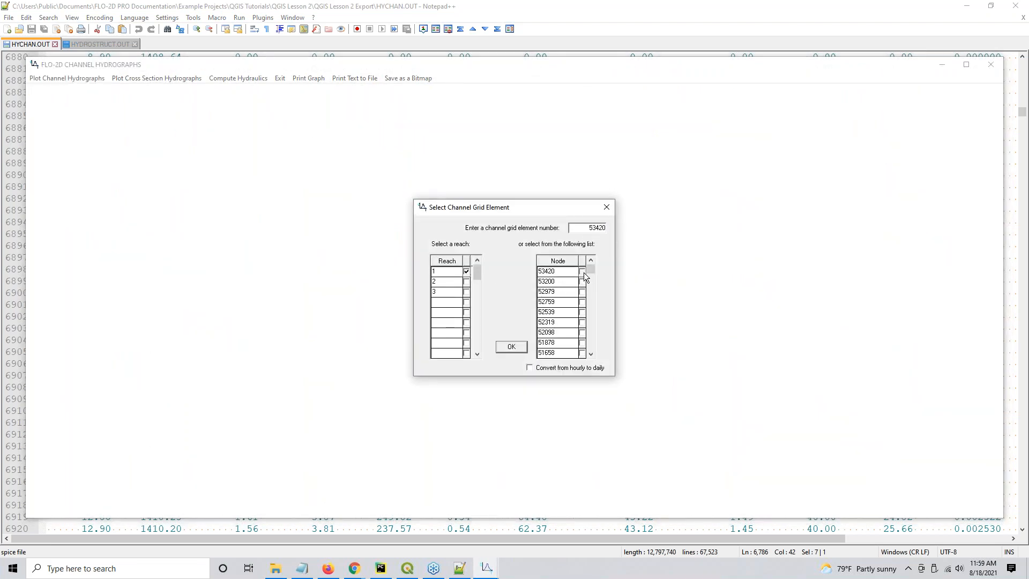
pyautogui.click(511, 346)
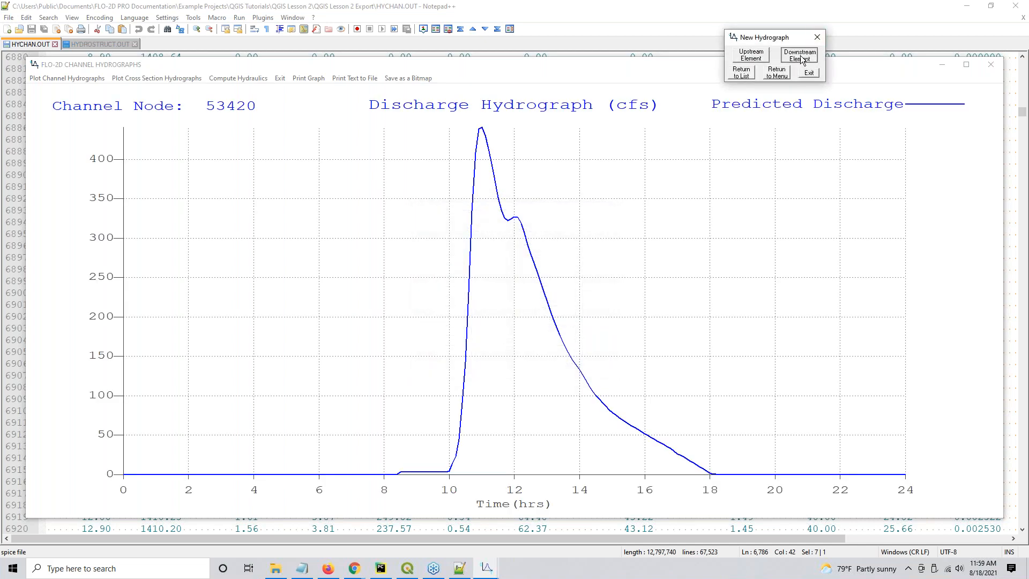
# Advance the discharge hydrograph plot element by element downstream from node 53420 to node 44659
pyautogui.click(799, 56)
pyautogui.click(799, 57)
pyautogui.click(798, 58)
pyautogui.click(799, 58)
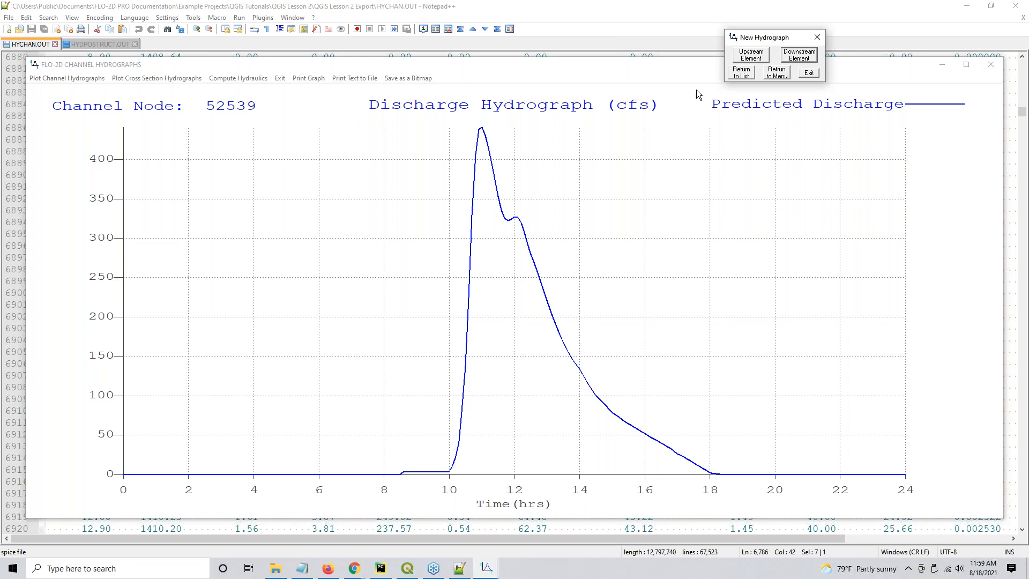
pyautogui.click(807, 60)
pyautogui.click(807, 60)
pyautogui.click(800, 57)
pyautogui.click(801, 57)
pyautogui.click(800, 56)
pyautogui.click(801, 57)
pyautogui.click(800, 57)
pyautogui.click(800, 57)
pyautogui.click(801, 57)
pyautogui.click(801, 57)
pyautogui.click(801, 57)
pyautogui.click(801, 56)
pyautogui.click(800, 57)
pyautogui.click(800, 56)
pyautogui.click(801, 57)
pyautogui.click(800, 57)
pyautogui.click(800, 57)
pyautogui.click(800, 57)
pyautogui.click(800, 57)
pyautogui.click(801, 57)
pyautogui.click(800, 57)
pyautogui.click(801, 57)
pyautogui.click(801, 57)
pyautogui.click(800, 56)
pyautogui.click(800, 56)
pyautogui.click(800, 57)
pyautogui.click(801, 57)
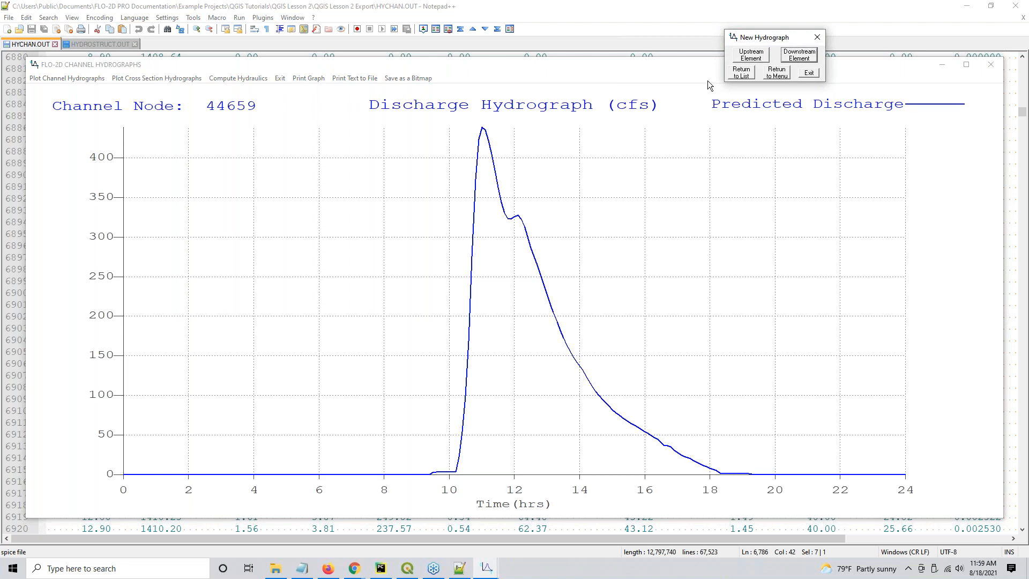
# Return to the channel element list and plot the discharge hydrograph for node 49682
pyautogui.click(741, 73)
pyautogui.scroll(-2, 582, 325)
pyautogui.click(582, 322)
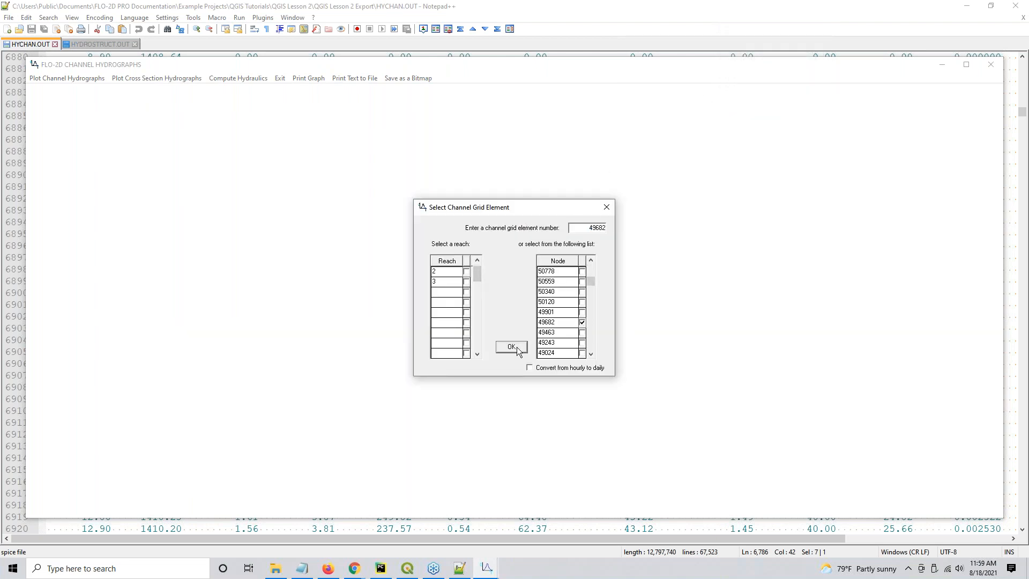
pyautogui.click(516, 349)
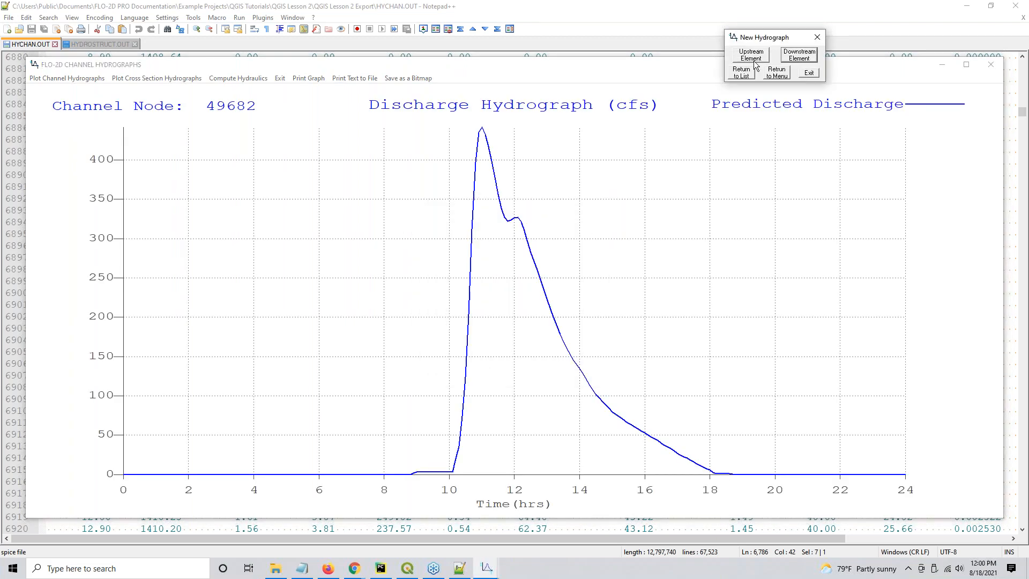
# Return to the channel element list, choose reach 3, and plot the discharge hydrograph for node 2488
pyautogui.click(740, 74)
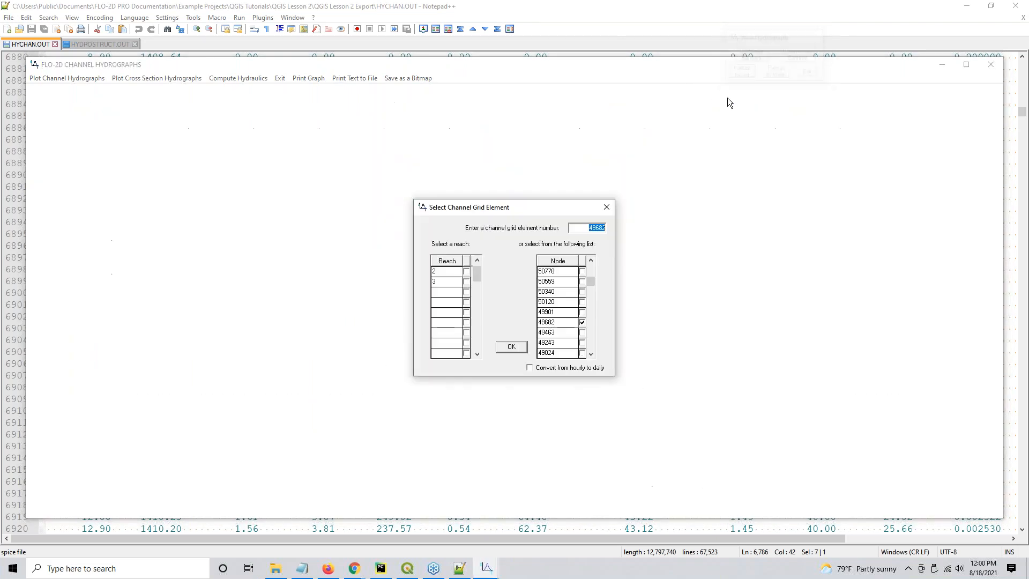
pyautogui.scroll(-10, 563, 330)
pyautogui.click(466, 281)
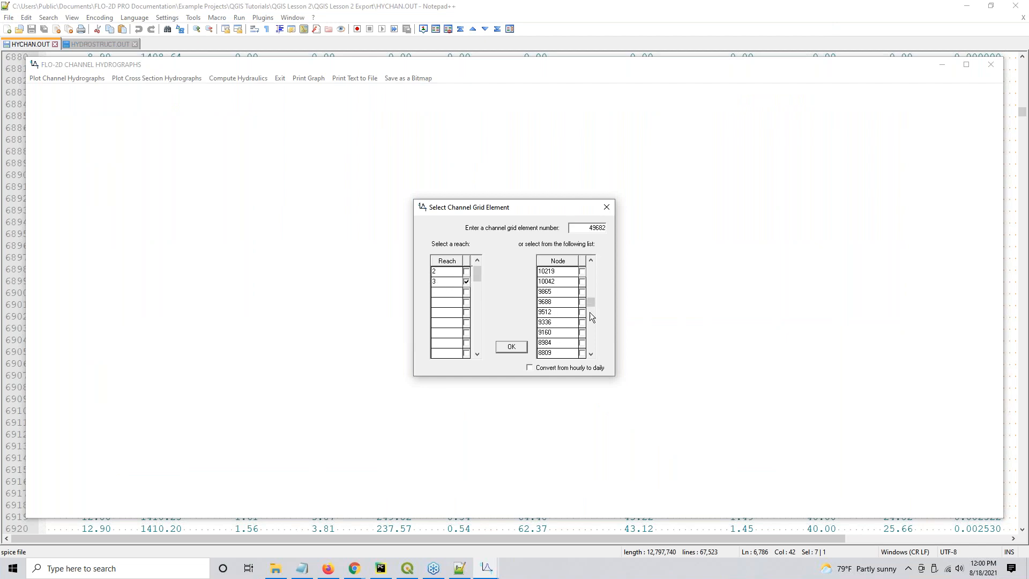
pyautogui.moveTo(590, 303); pyautogui.dragTo(589, 336)
pyautogui.click(582, 332)
pyautogui.click(511, 347)
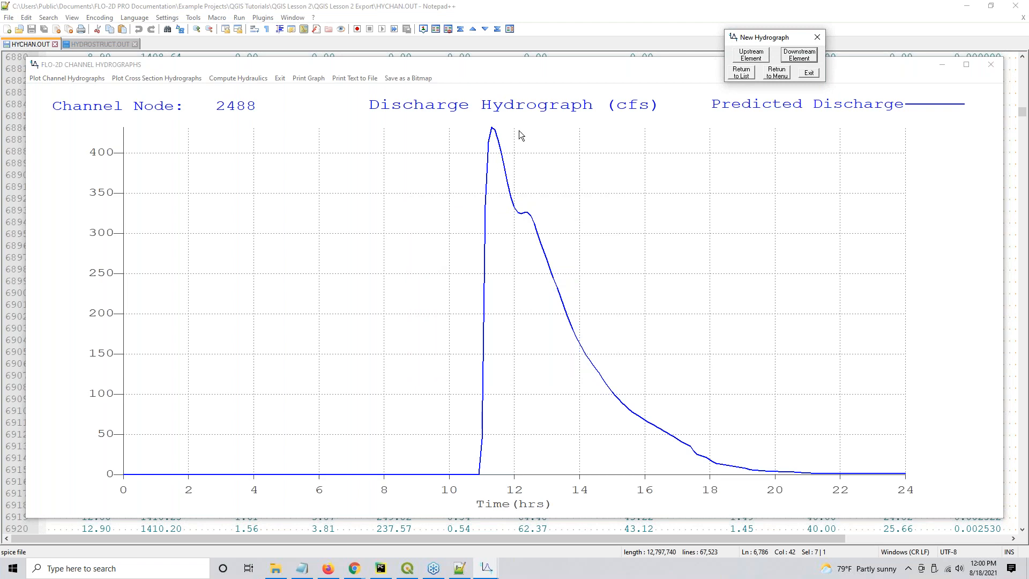
# Advance the hydrograph plot downstream to node 1819, and close the hydrograph program
pyautogui.click(798, 55)
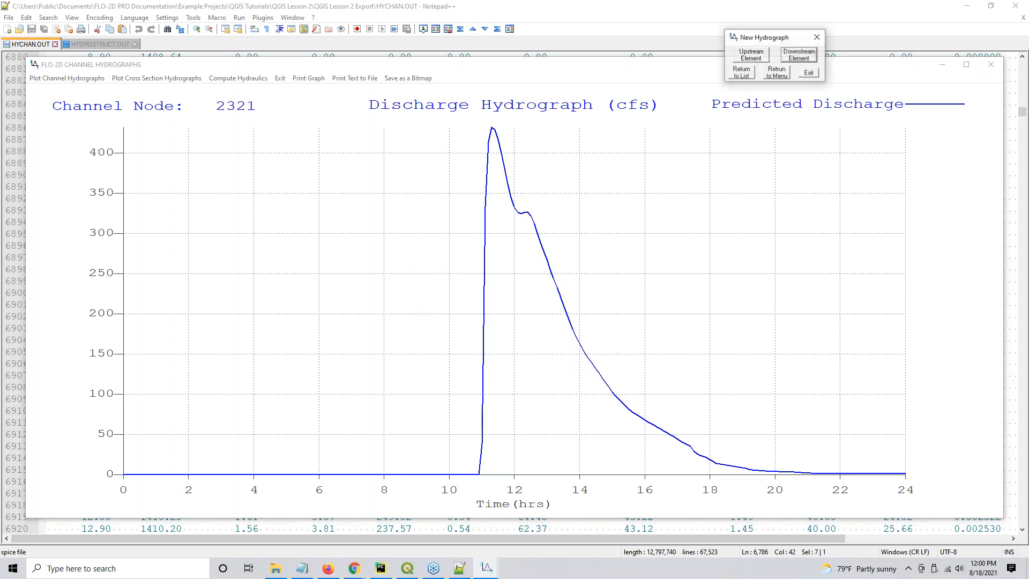
pyautogui.click(798, 55)
pyautogui.click(798, 55)
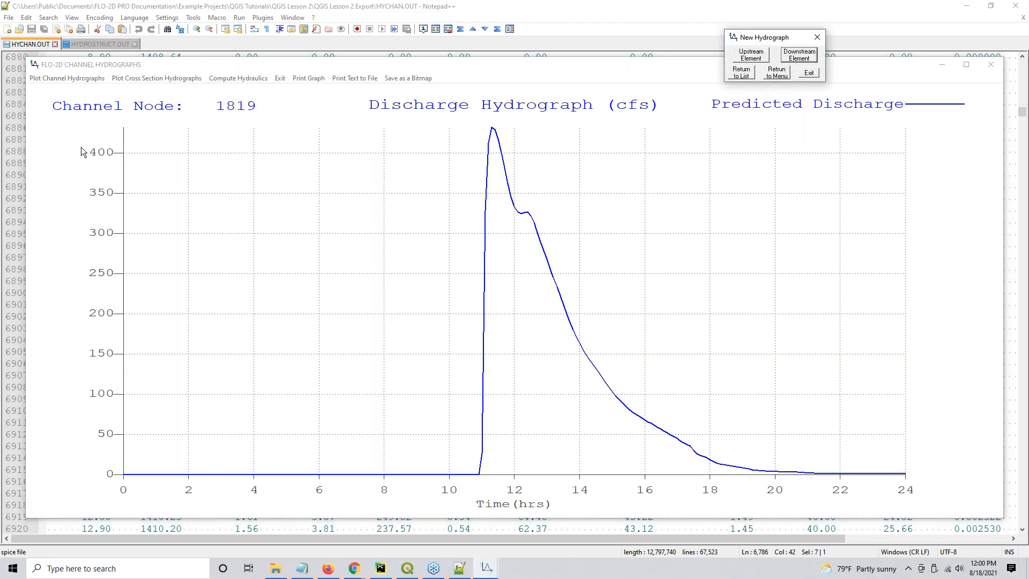
pyautogui.click(818, 38)
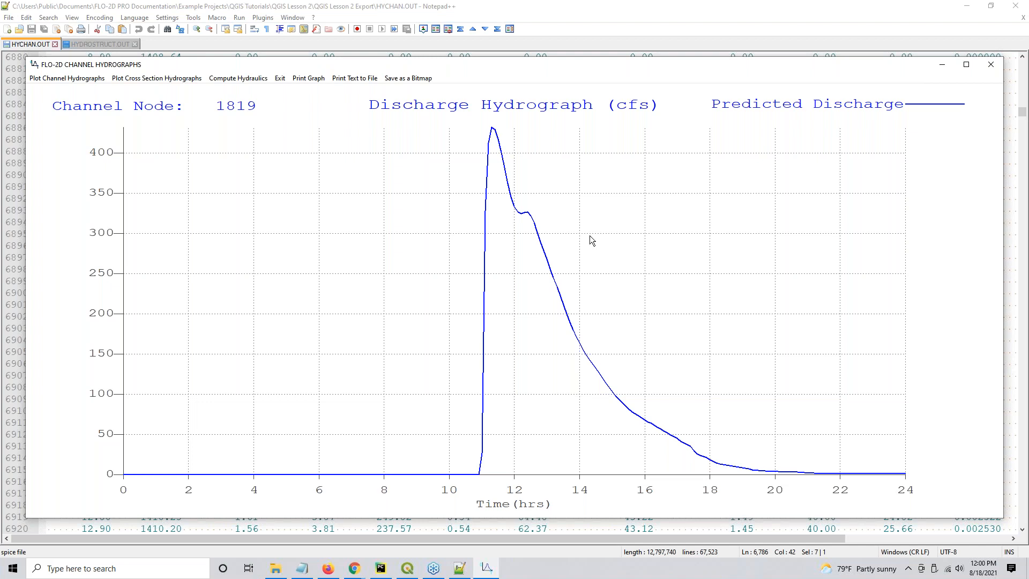
pyautogui.click(991, 65)
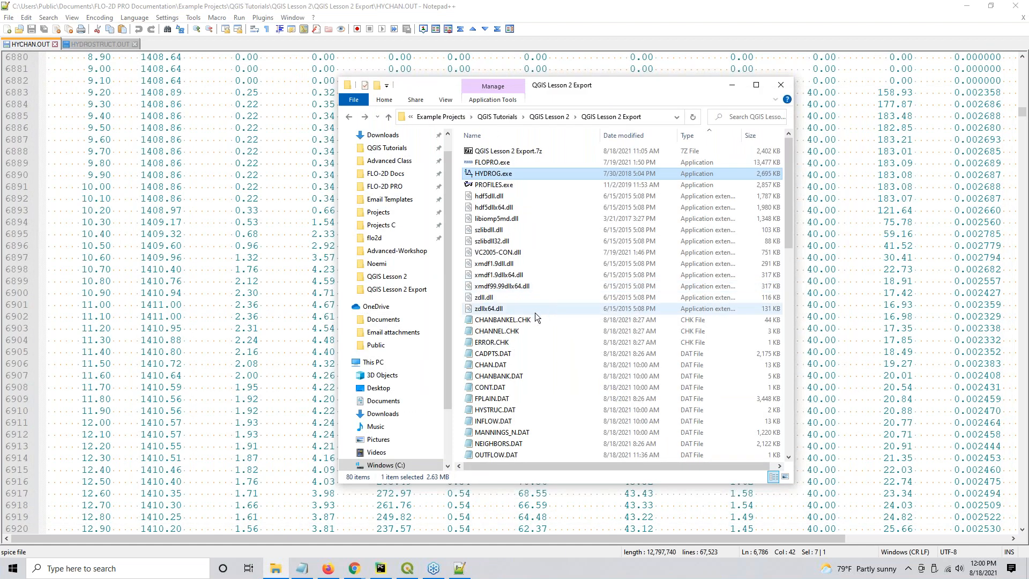
# Switch to the FLO-2D Channels training page in Chrome and show the Advanced Lectures description
pyautogui.moveTo(577, 87); pyautogui.dragTo(580, 94)
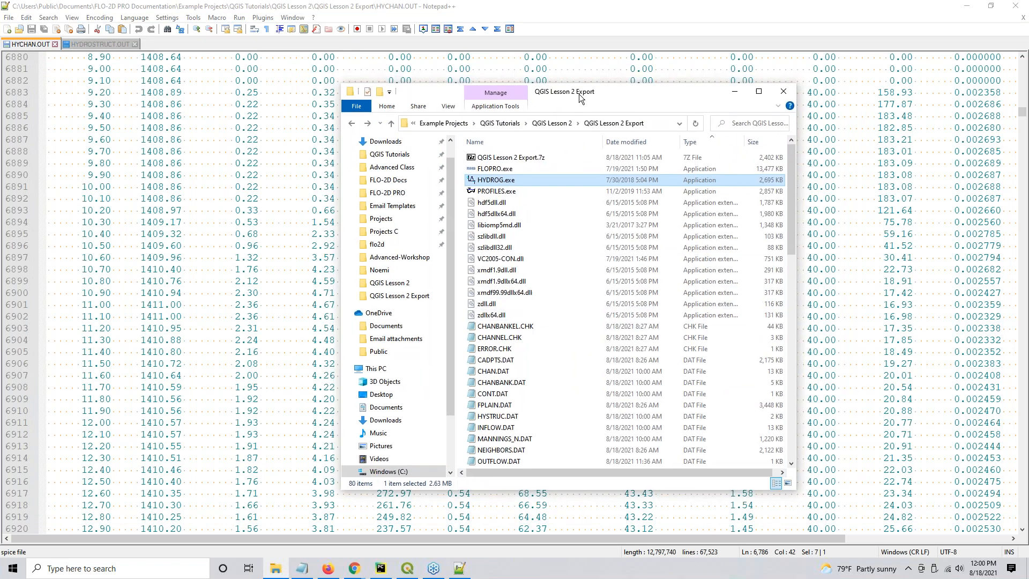
pyautogui.click(354, 572)
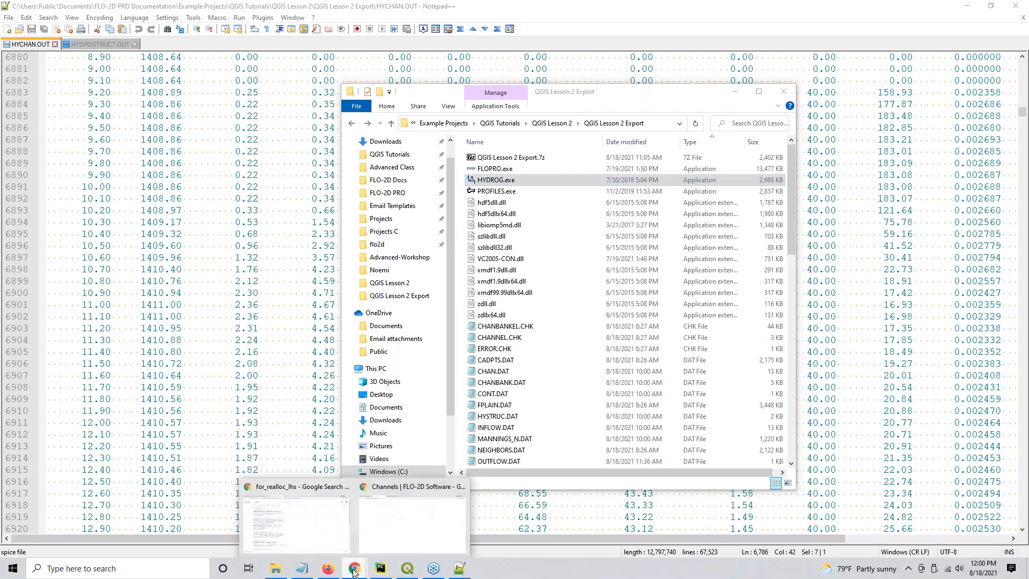
pyautogui.click(382, 526)
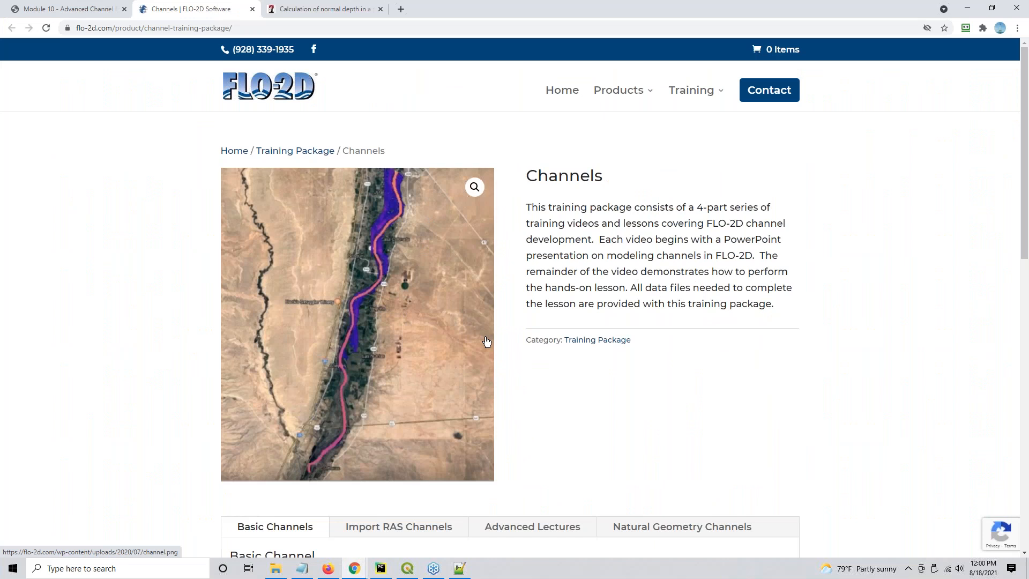
pyautogui.scroll(-6, 487, 342)
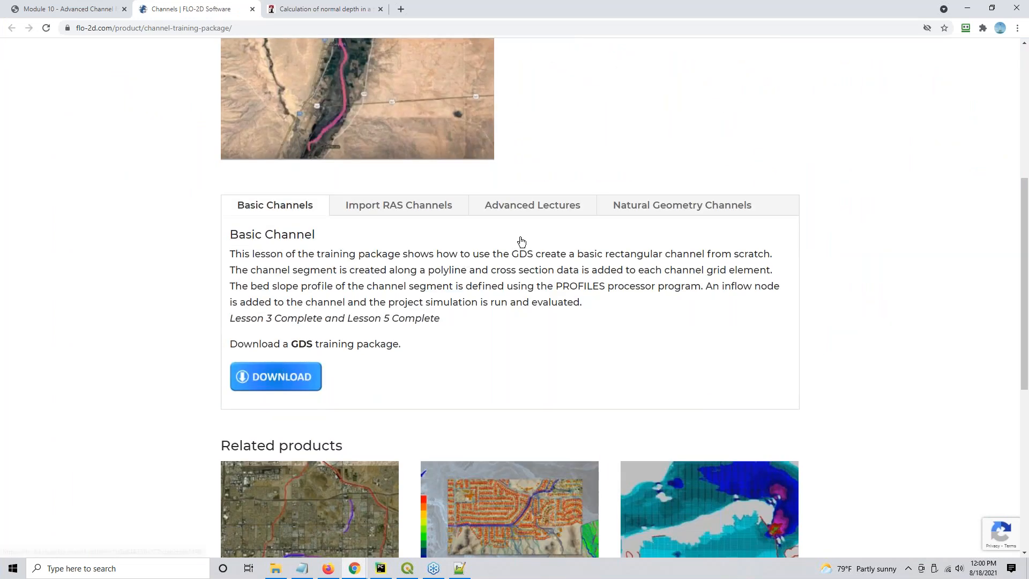
pyautogui.click(524, 208)
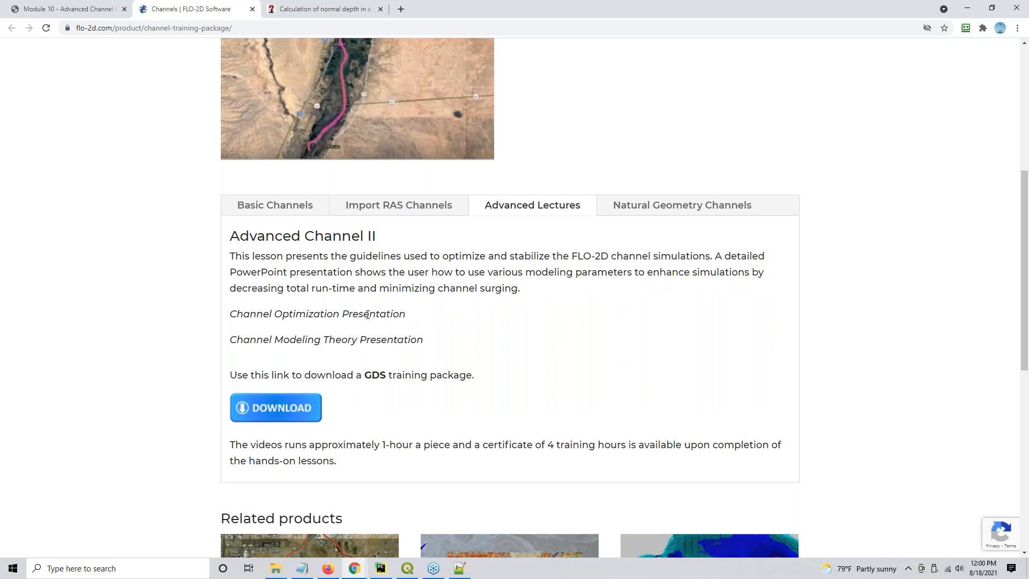
# Open the advanced lectures download link, enter the Advanced Channel Modeling Thoery folder, and open its video file
pyautogui.click(292, 413)
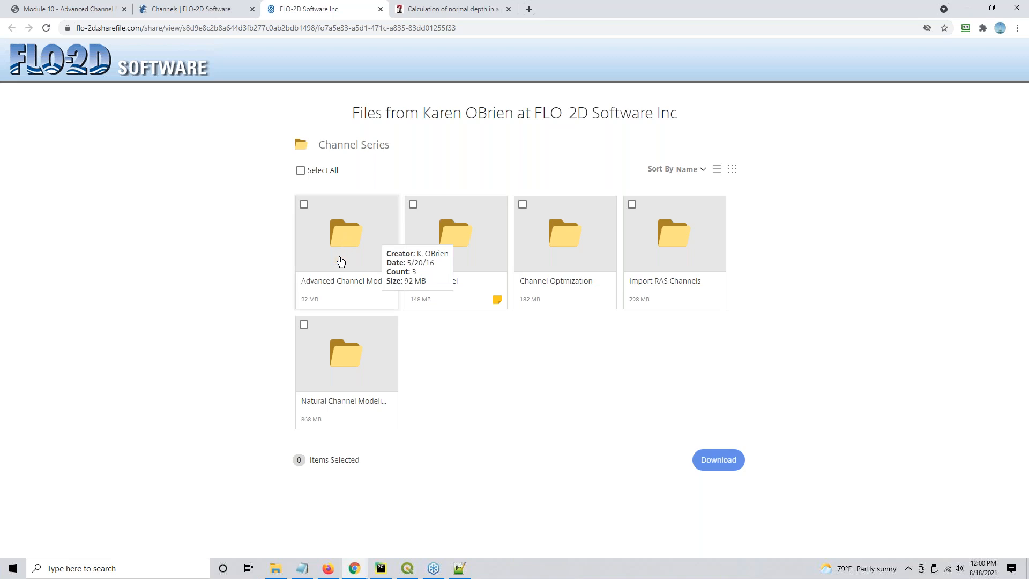
pyautogui.click(346, 231)
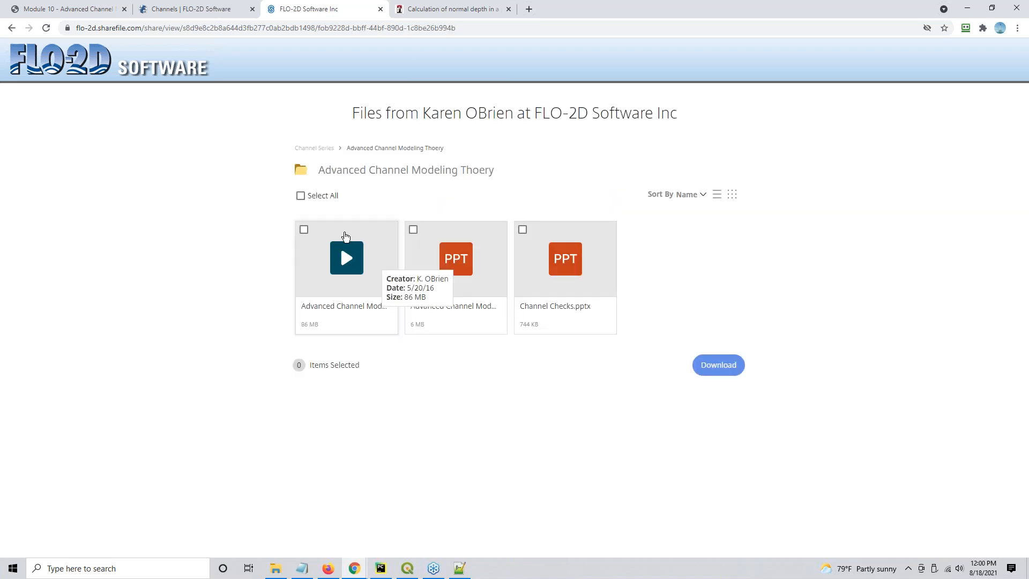
pyautogui.click(364, 282)
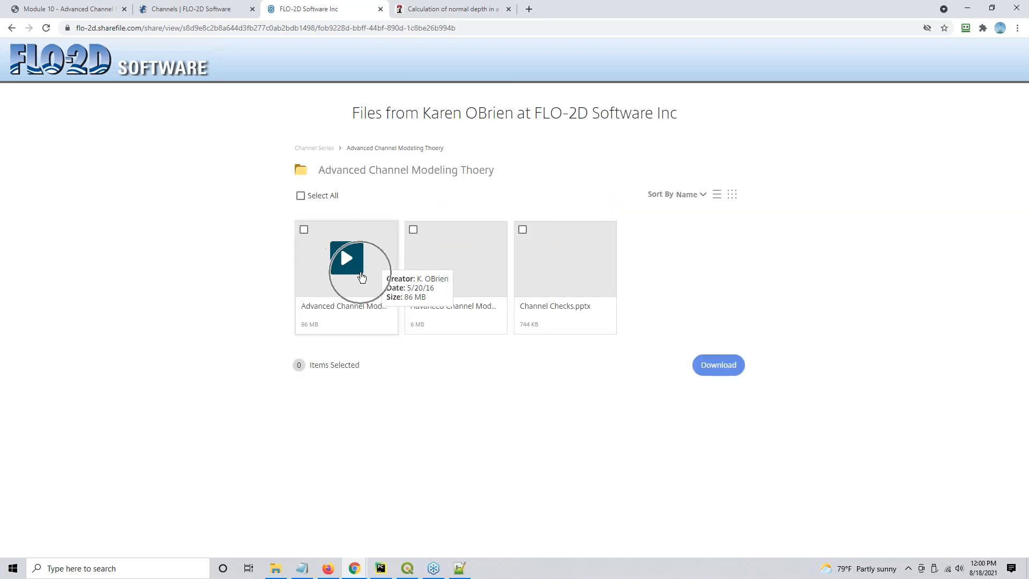
# Show the online normal depth calculator page, and minimize Chrome and the QGIS Lesson 2 Export folder window
pyautogui.click(340, 296)
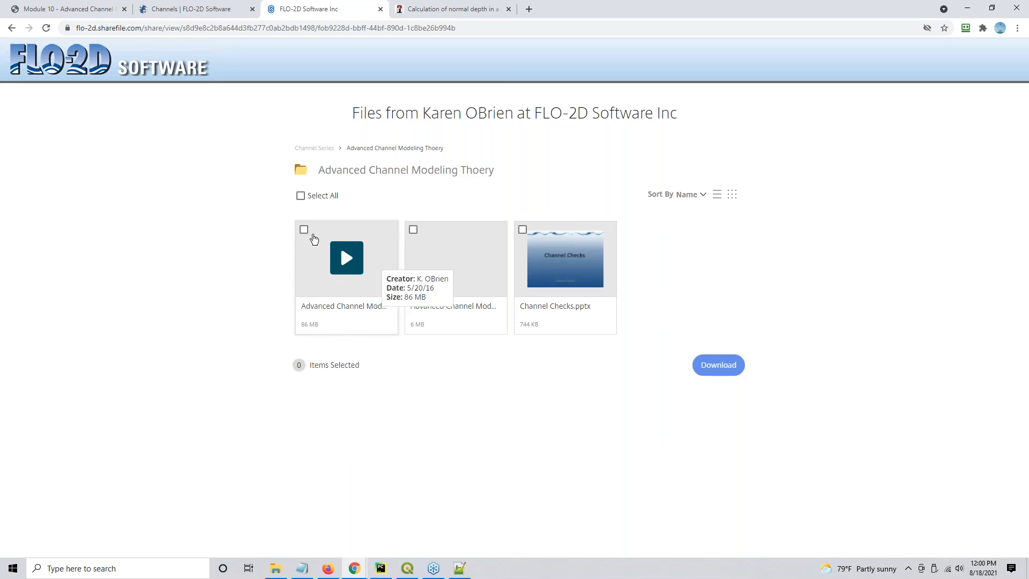
pyautogui.click(460, 9)
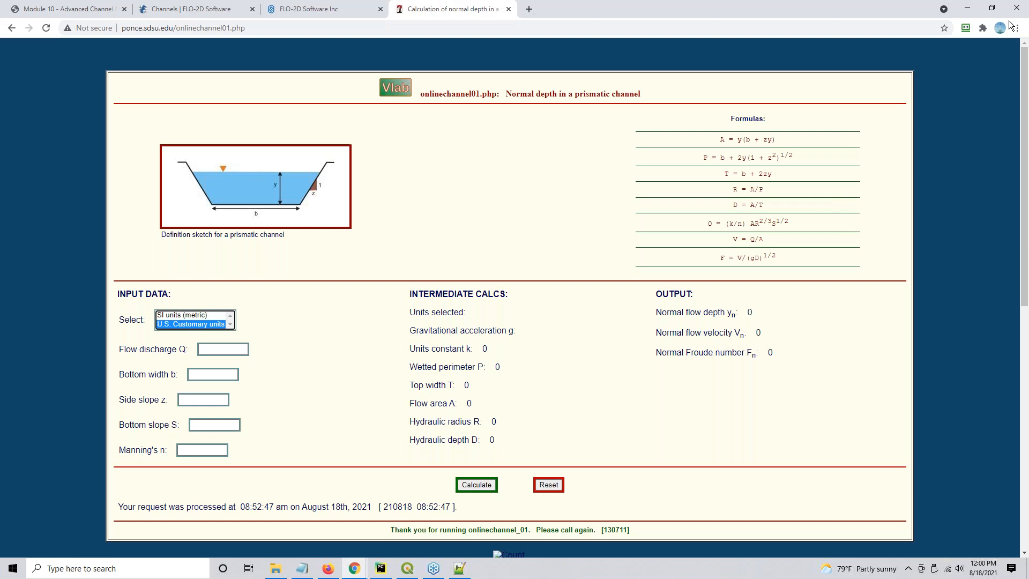
pyautogui.click(967, 8)
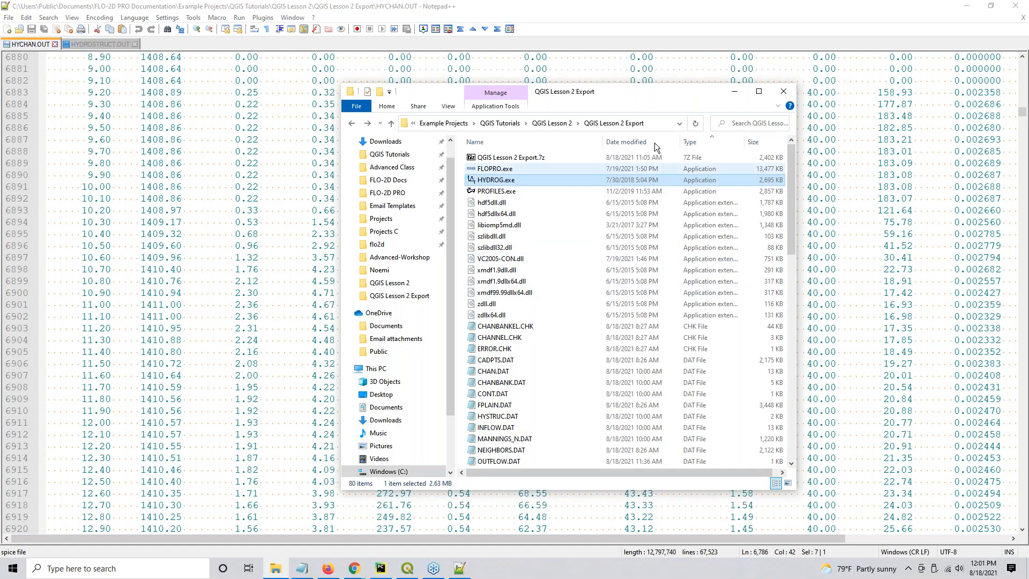
pyautogui.click(733, 92)
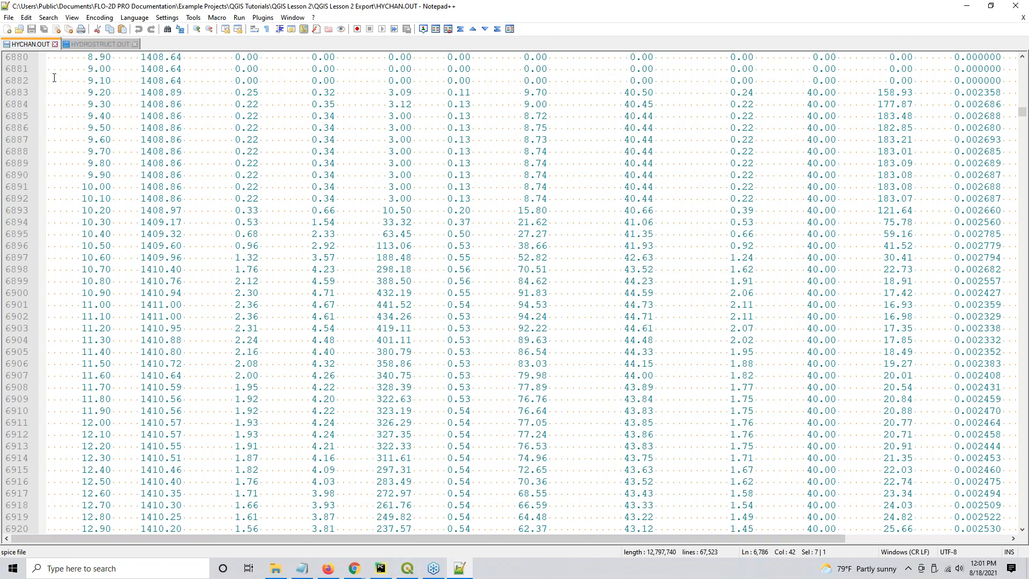
# Open HYDROSTRUCT.OUT in Notepad++ and examine the inflow and outflow discharges of structure Grnway1 around its peak
pyautogui.hotkey('ctrl', 'Tab')
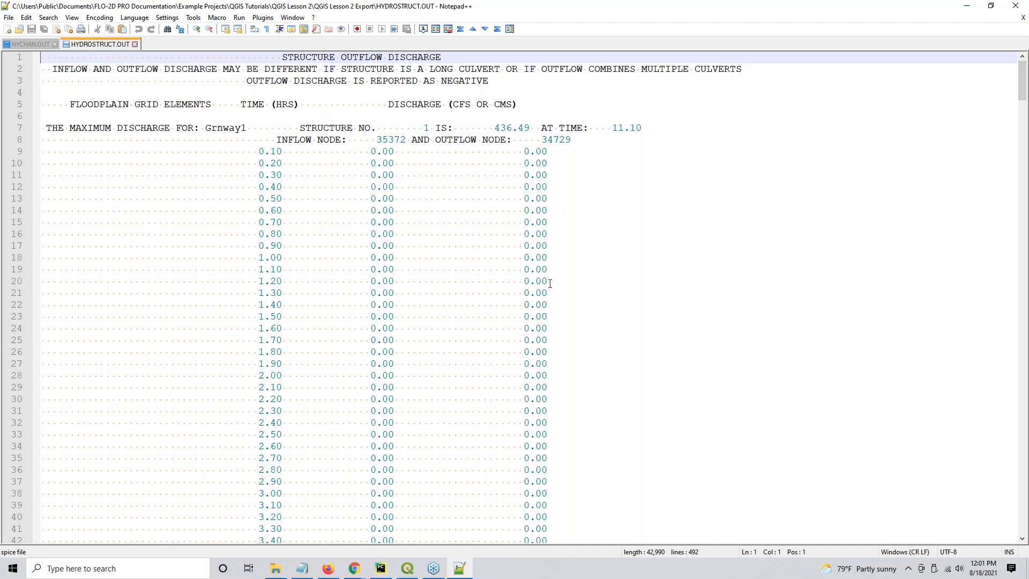
pyautogui.scroll(-4, 550, 283)
pyautogui.scroll(-20, 544, 294)
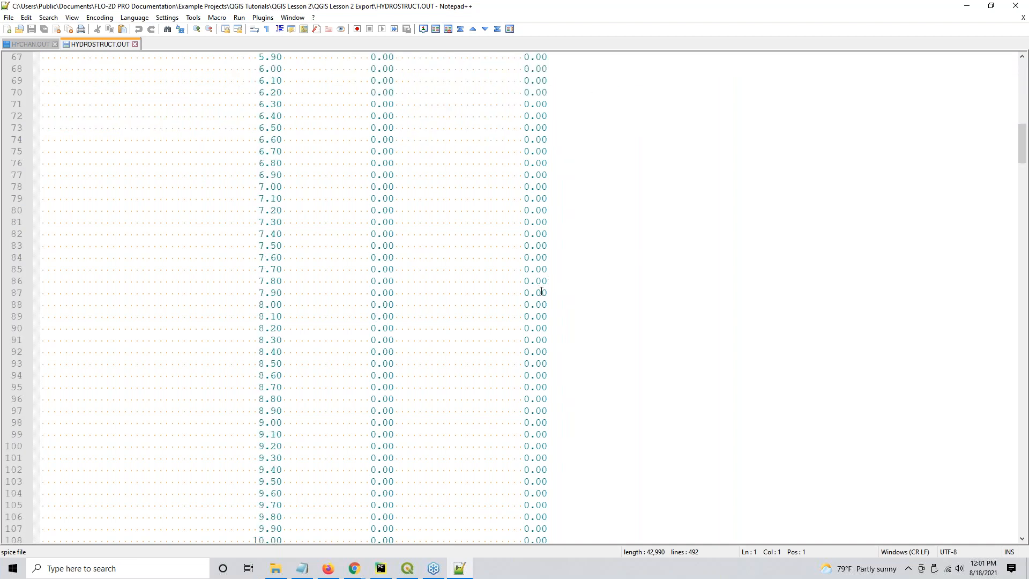
pyautogui.scroll(2, 518, 306)
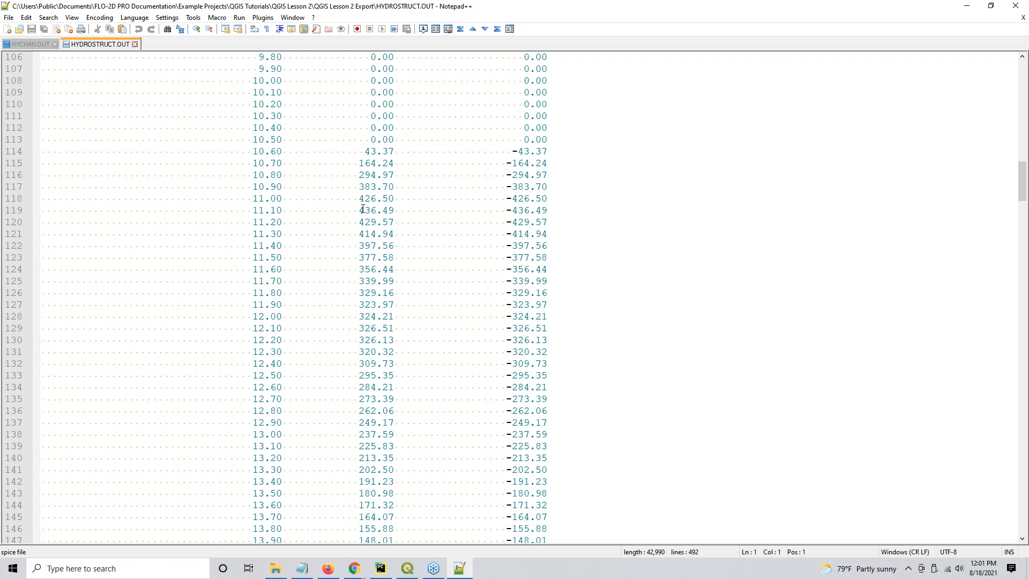
pyautogui.click(360, 250)
pyautogui.click(508, 248)
pyautogui.moveTo(508, 248); pyautogui.dragTo(514, 244)
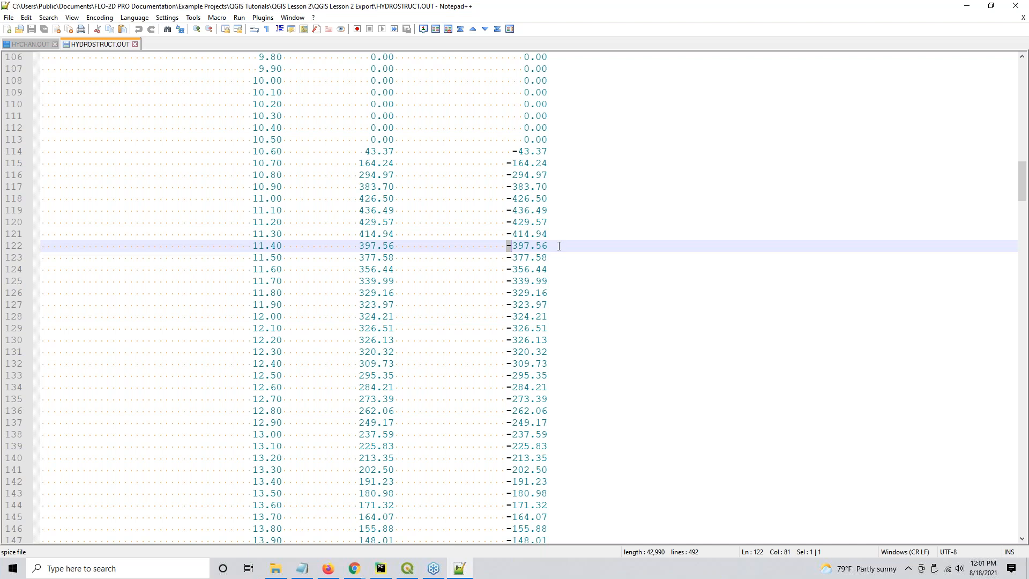
# Switch to QGIS, inspect the structure at the channel's street crossing on the map, and collapse the Cross Sections Editor
pyautogui.click(408, 567)
pyautogui.scroll(-3, 532, 317)
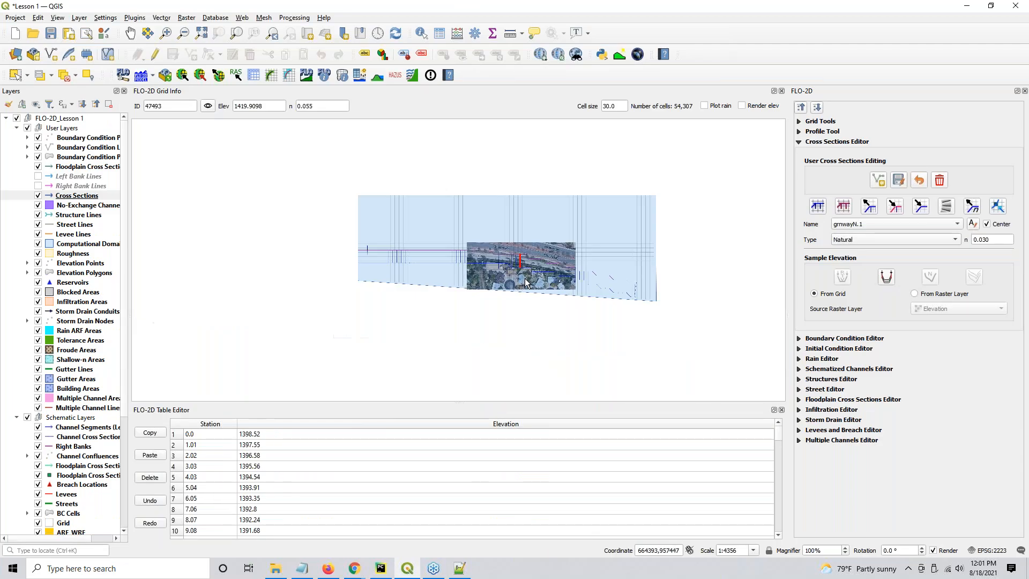
pyautogui.scroll(3, 350, 233)
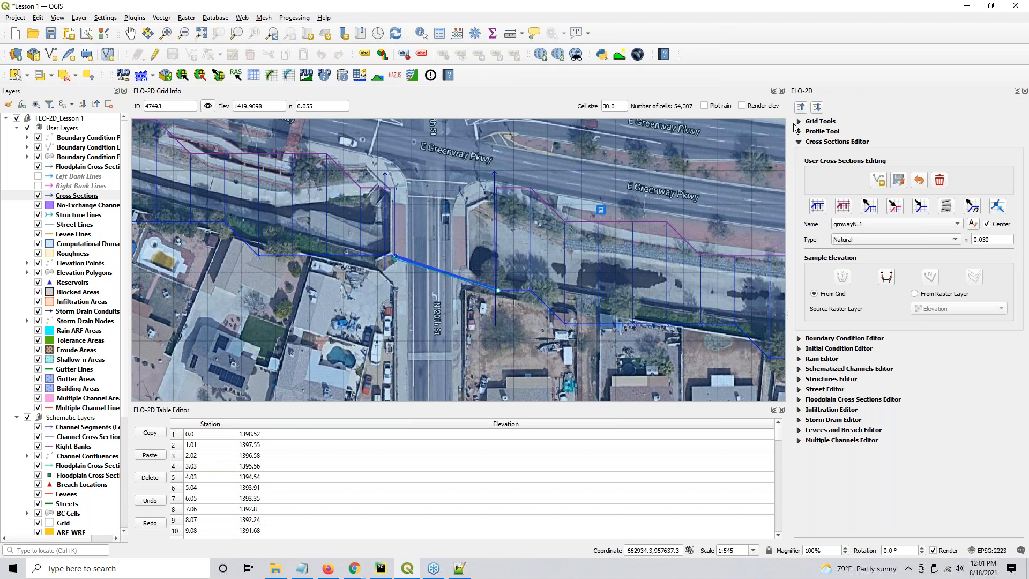
pyautogui.click(797, 142)
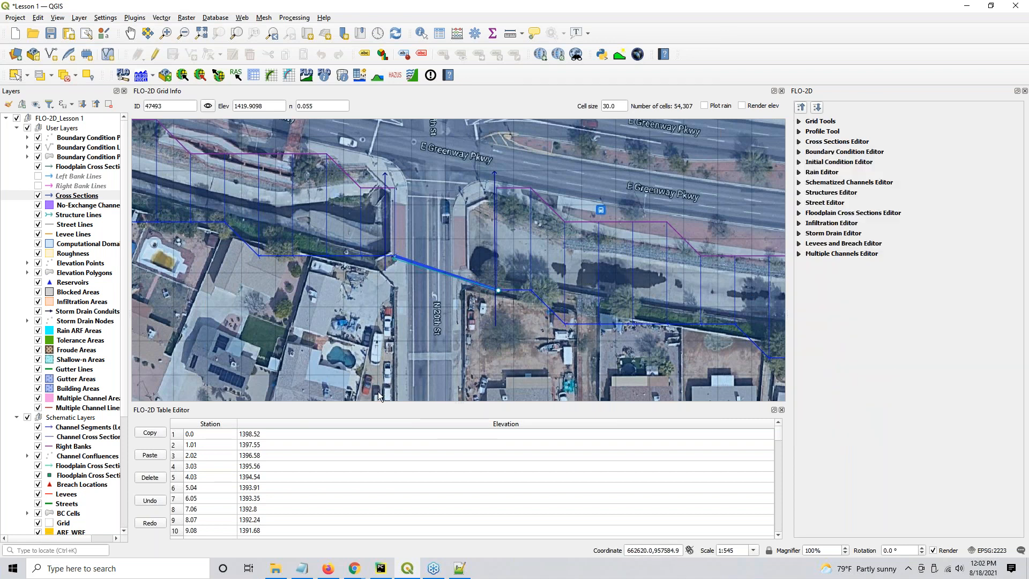
# Return to HYDROSTRUCT.OUT in Notepad++ and select the inflow node number 35372 in the Grnway1 header
pyautogui.click(458, 570)
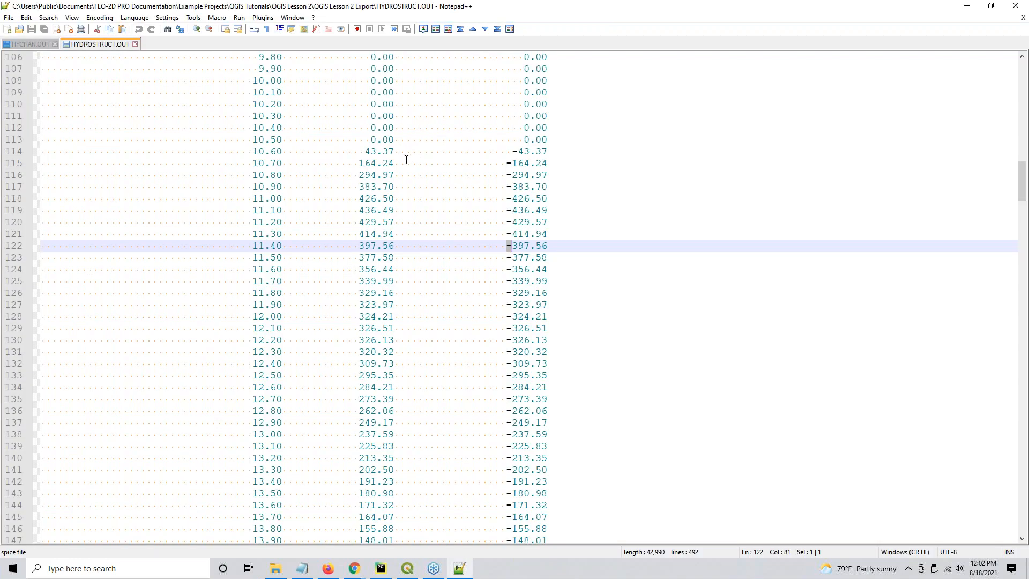
pyautogui.scroll(8, 112, 58)
pyautogui.scroll(-7, 351, 224)
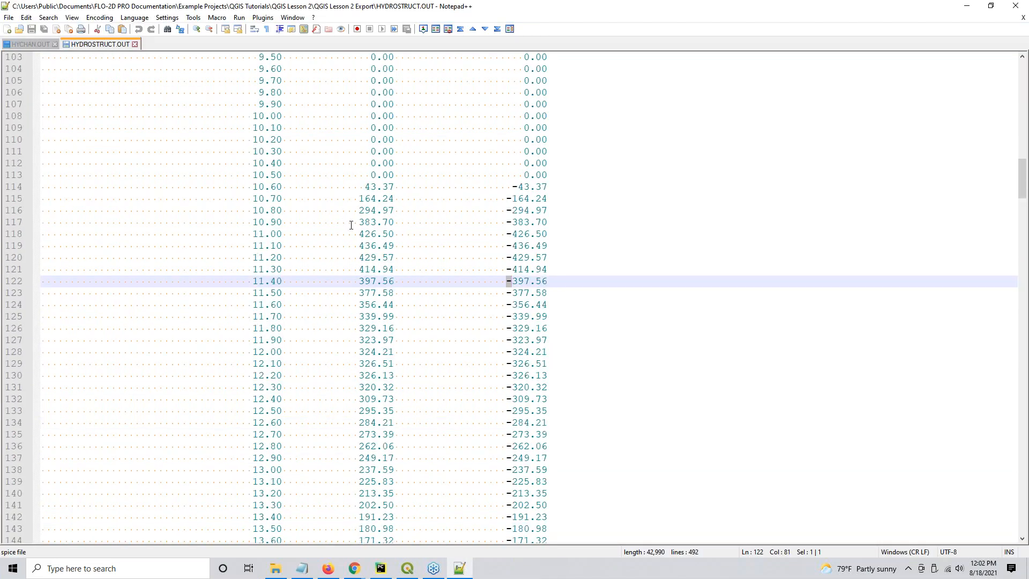
pyautogui.click(44, 42)
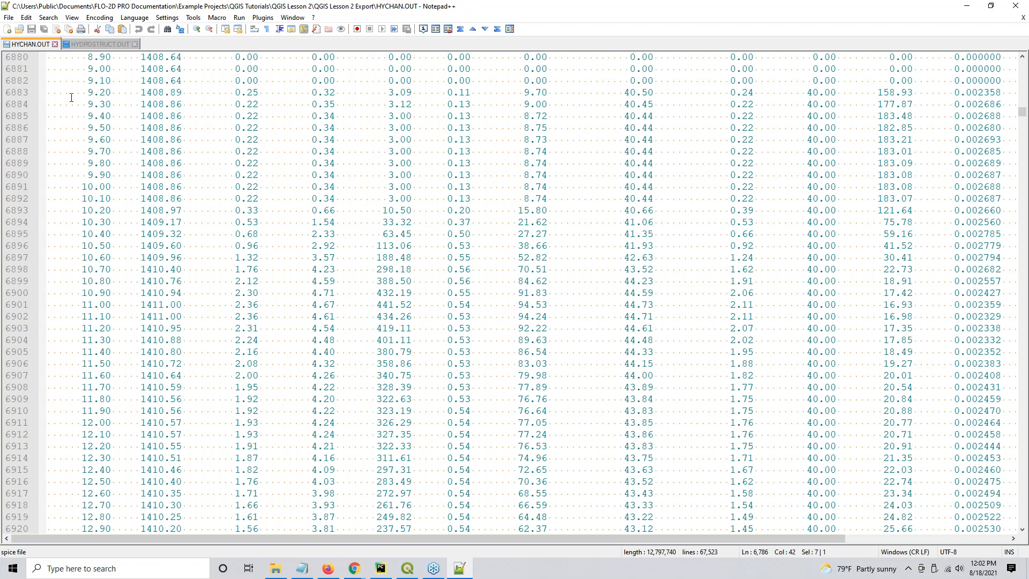
pyautogui.click(97, 44)
pyautogui.scroll(13, 439, 257)
pyautogui.scroll(20, 446, 251)
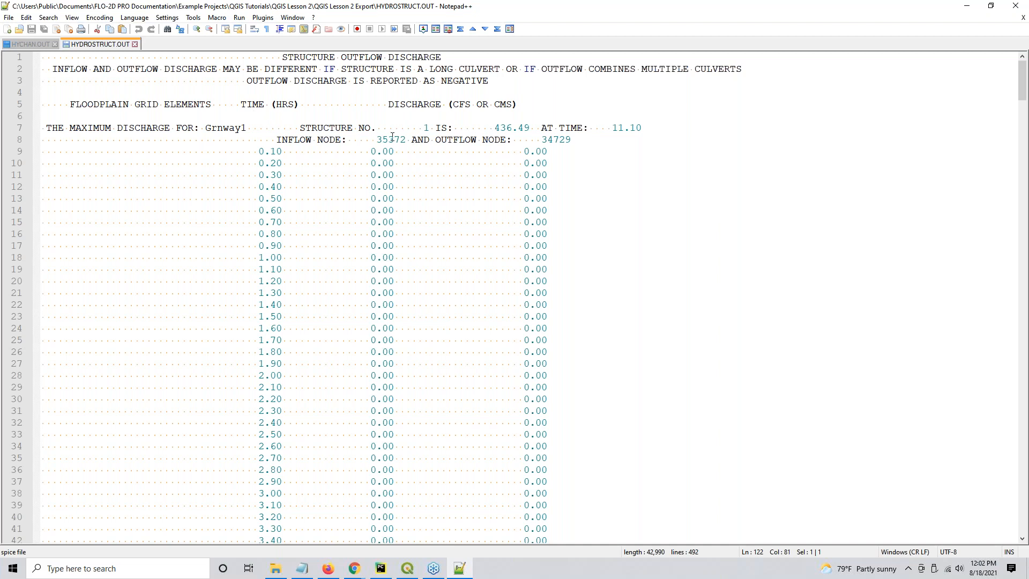
pyautogui.moveTo(377, 139); pyautogui.dragTo(406, 139)
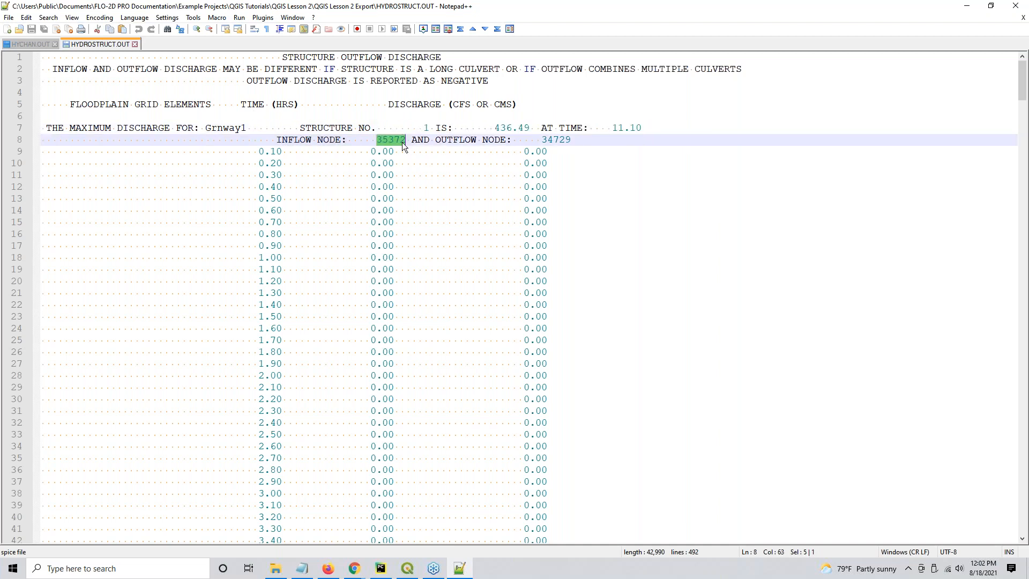
# Search HYCHAN.OUT for element 35372, without a trailing space in the search text, and close the search dialog
pyautogui.click(33, 43)
pyautogui.hotkey('ctrl', 'f')
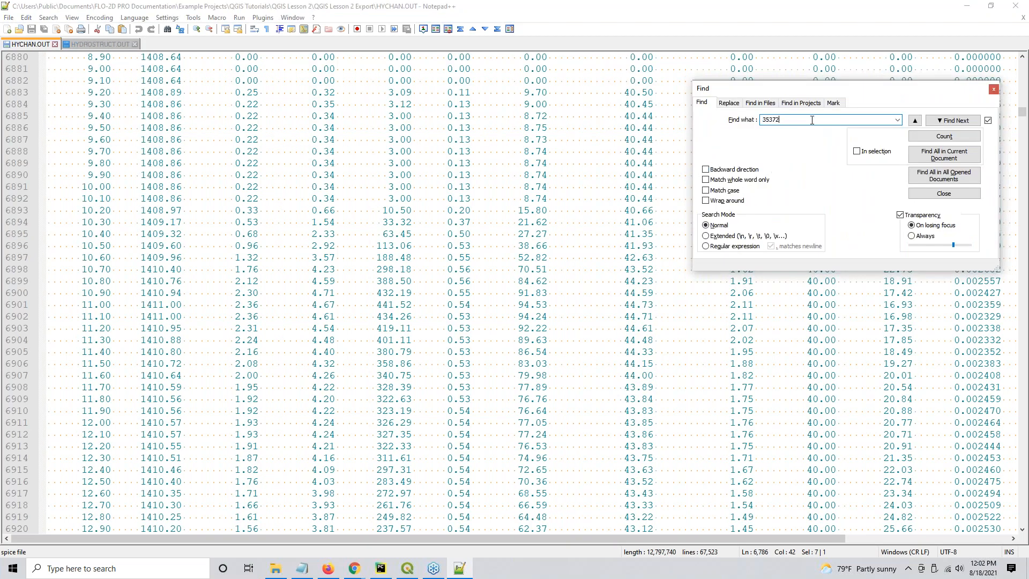
pyautogui.click(952, 123)
pyautogui.click(914, 122)
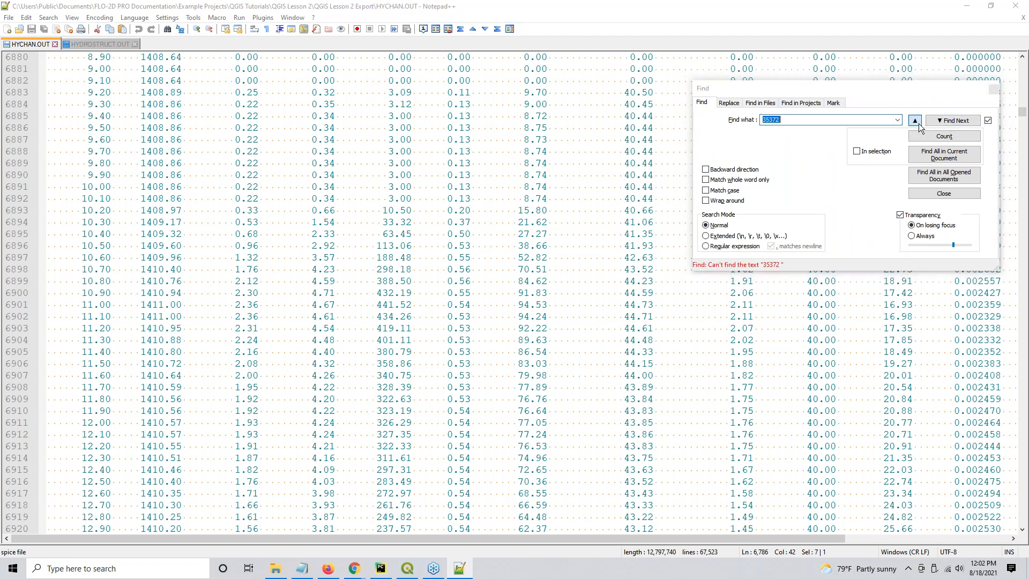
pyautogui.click(764, 120)
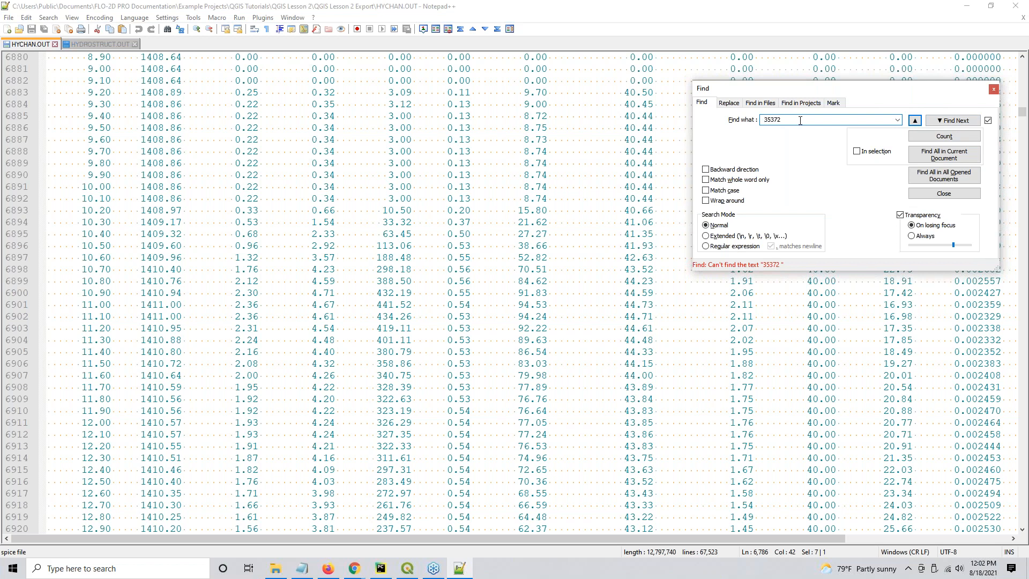
pyautogui.click(952, 120)
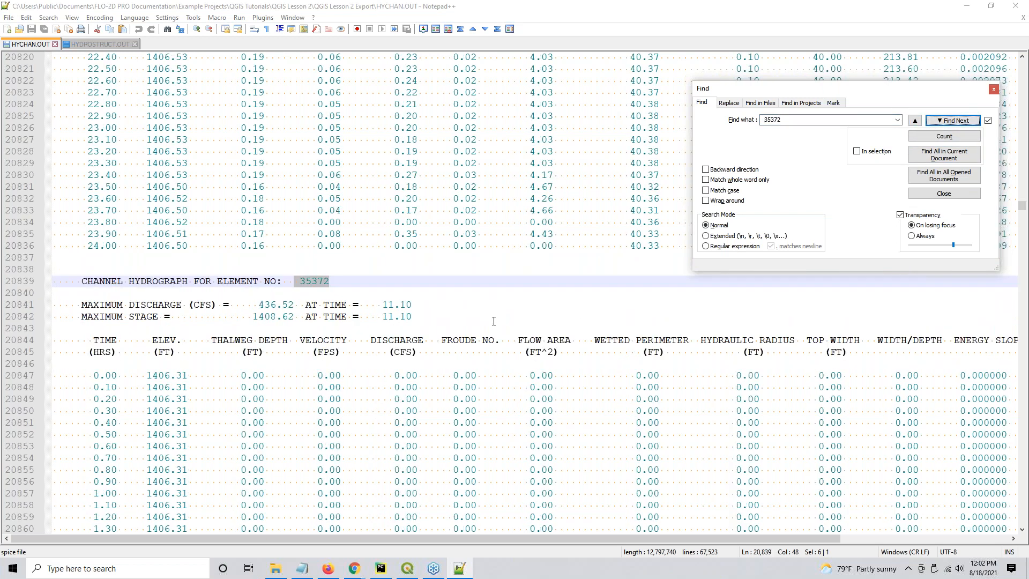
pyautogui.click(992, 89)
# Examine the HYCHAN.OUT hydrograph for element 35372 and the peak discharges of the element listed just above it
pyautogui.scroll(-3, 327, 200)
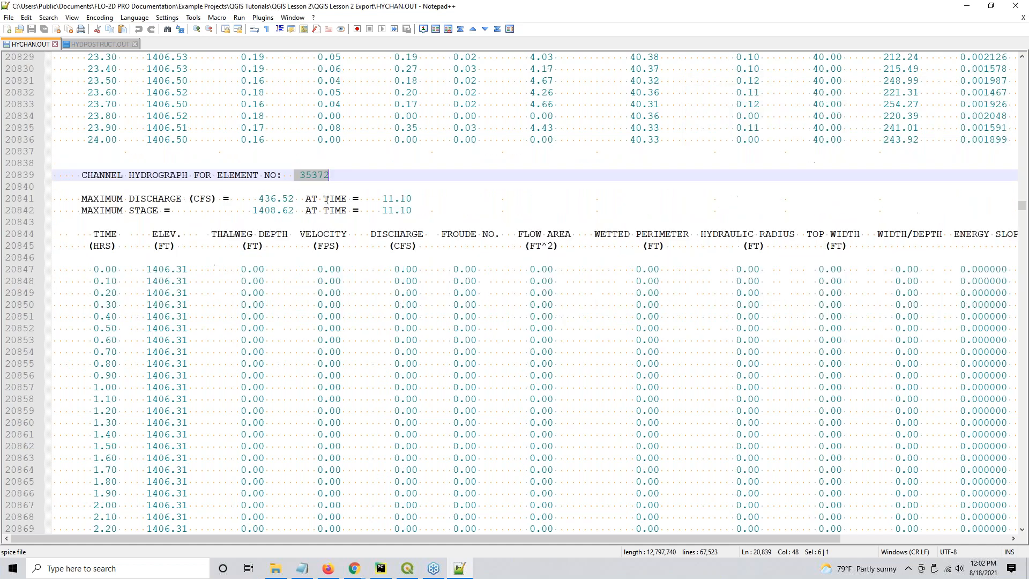
pyautogui.scroll(-4, 372, 333)
pyautogui.scroll(-20, 372, 333)
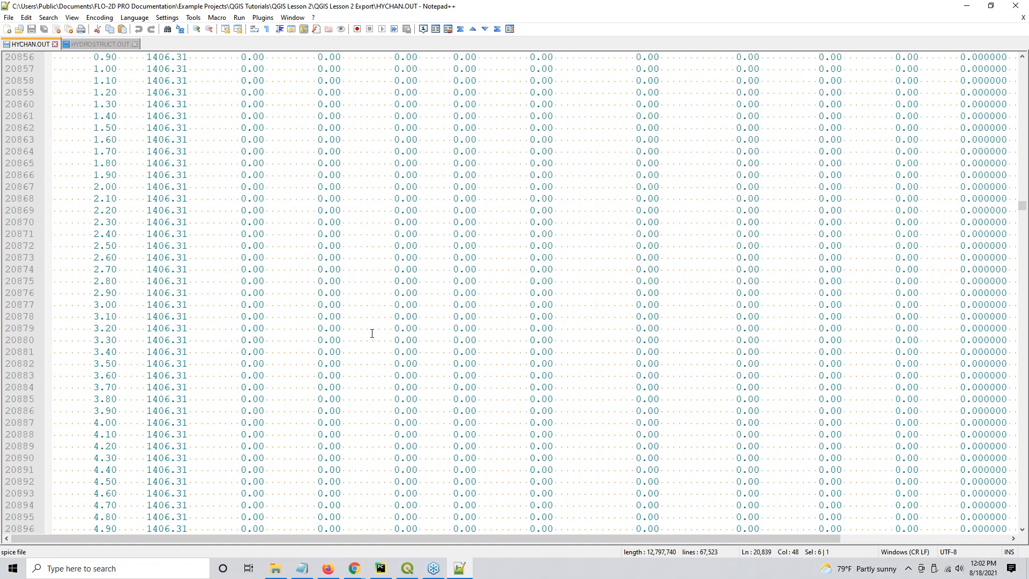
pyautogui.scroll(-5, 355, 378)
pyautogui.scroll(4, 429, 356)
pyautogui.scroll(20, 354, 331)
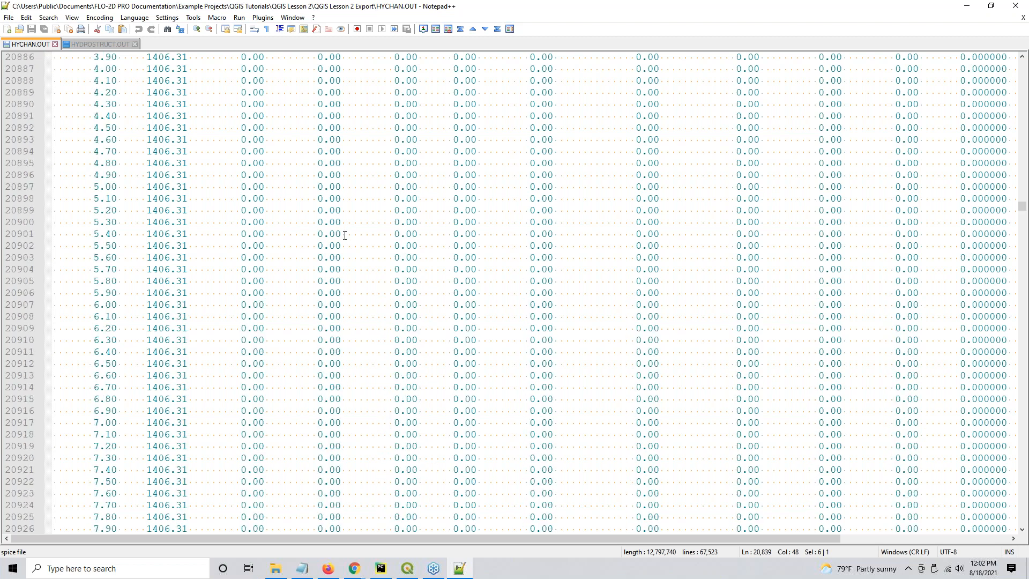
pyautogui.scroll(19, 369, 262)
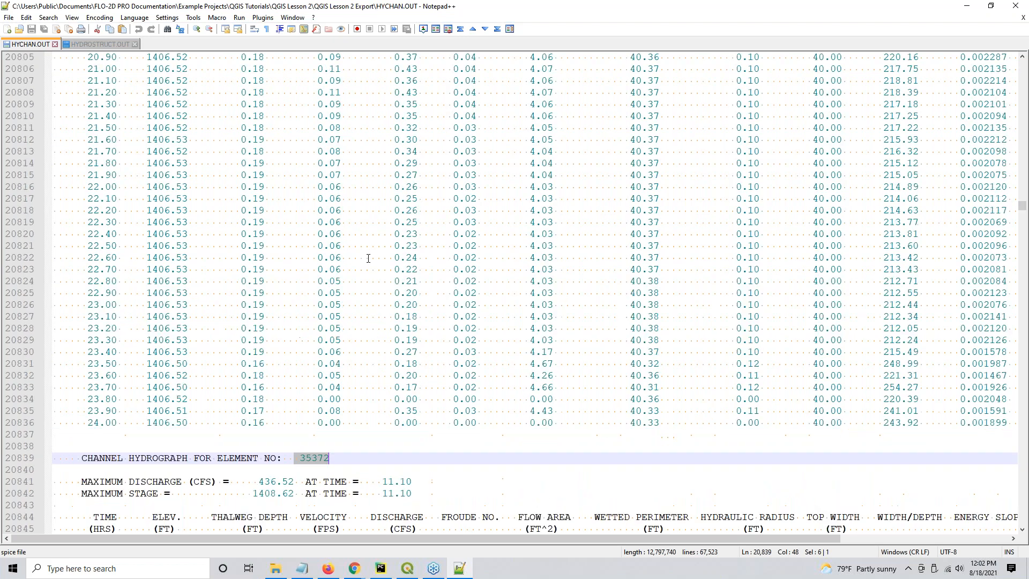
pyautogui.scroll(20, 370, 258)
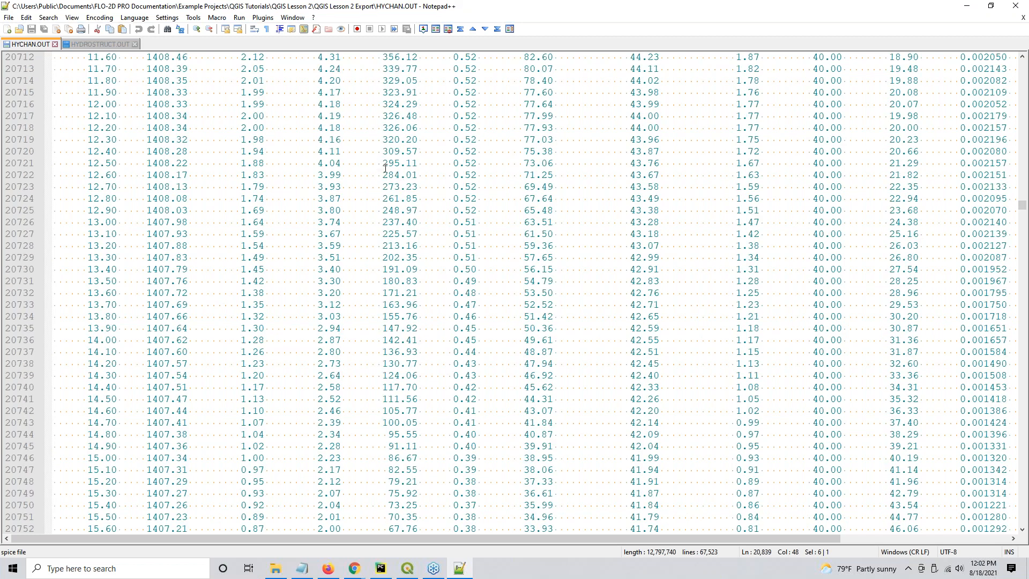
pyautogui.scroll(4, 398, 188)
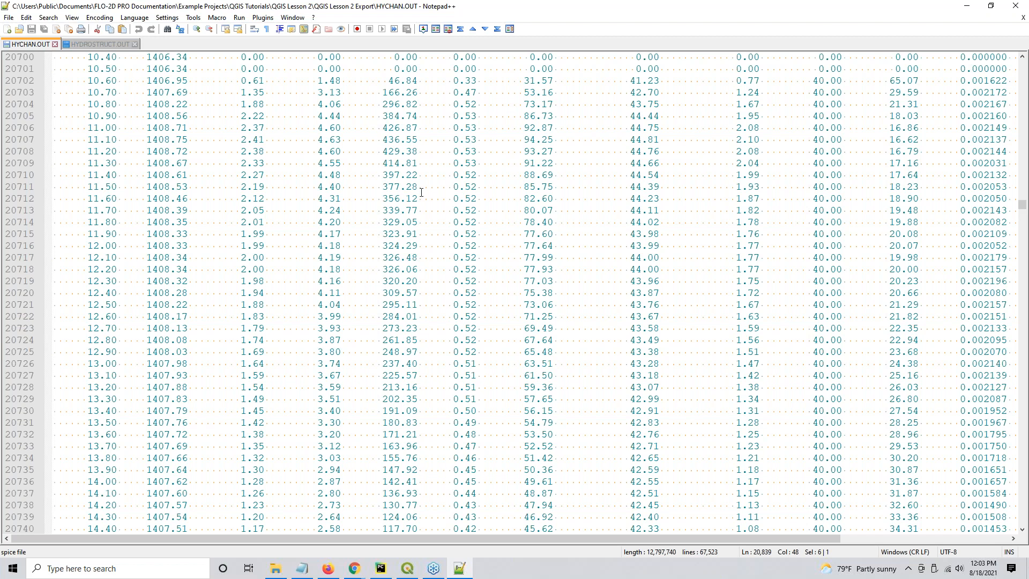
pyautogui.scroll(4, 401, 215)
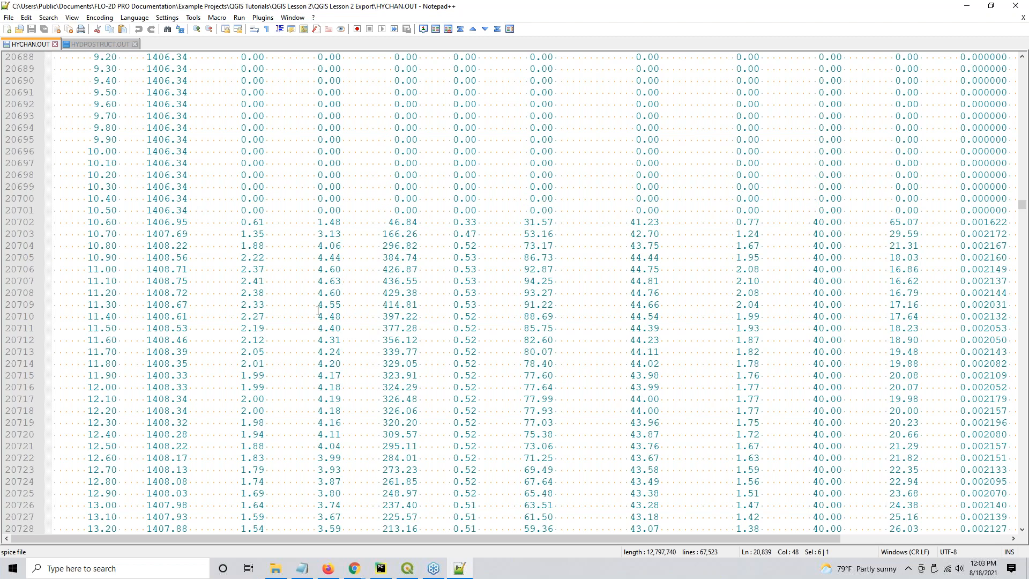
# Compare the structure discharges in HYDROSTRUCT.OUT with the channel discharges in HYCHAN.OUT over the same time steps
pyautogui.click(96, 46)
pyautogui.scroll(-11, 557, 332)
pyautogui.scroll(-20, 499, 530)
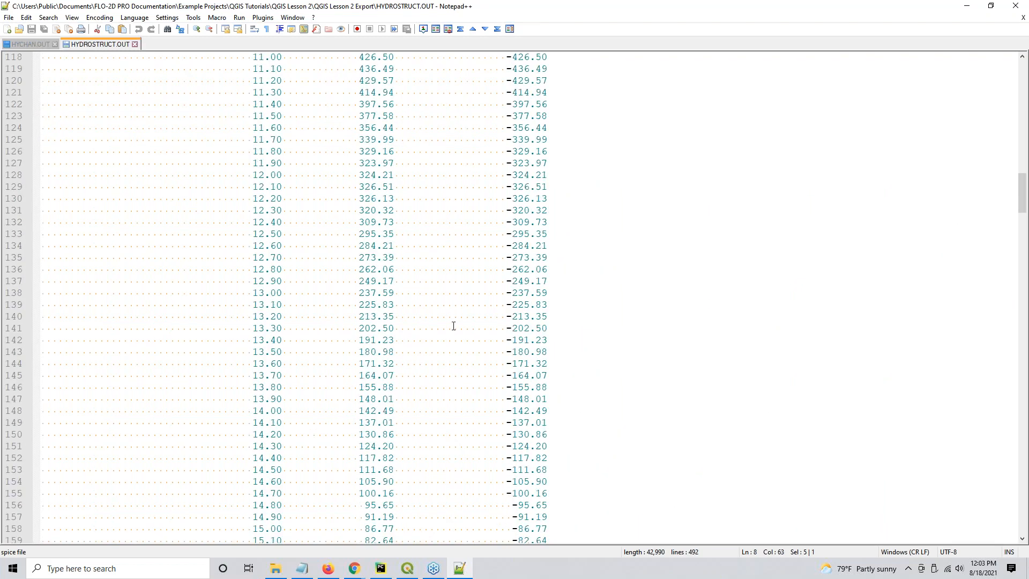
pyautogui.click(31, 44)
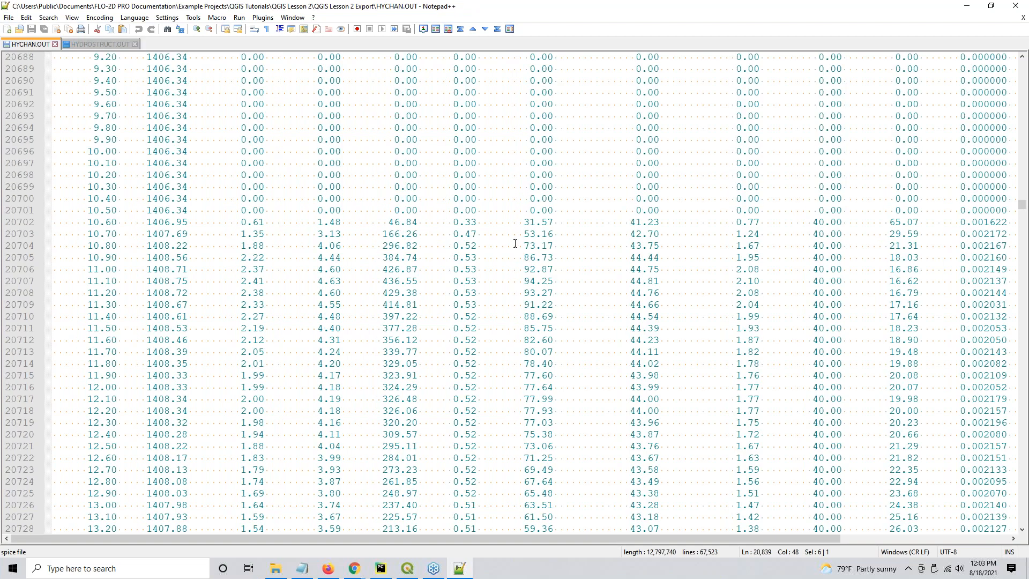
pyautogui.click(111, 46)
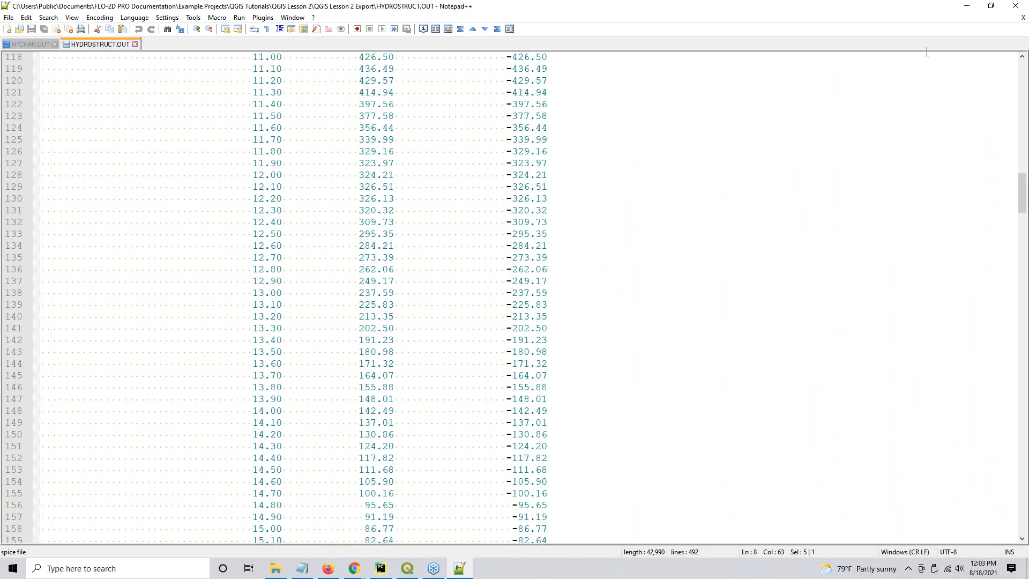
# Minimize Notepad++ and inspect the channel beyond the street crossing and along its full length on the QGIS map
pyautogui.click(966, 10)
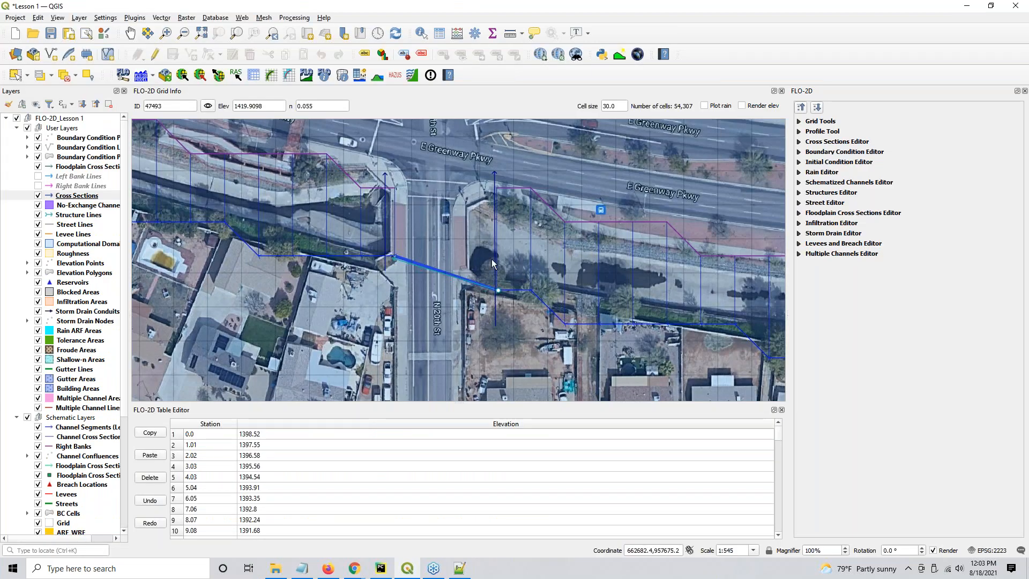
pyautogui.scroll(-1, 493, 291)
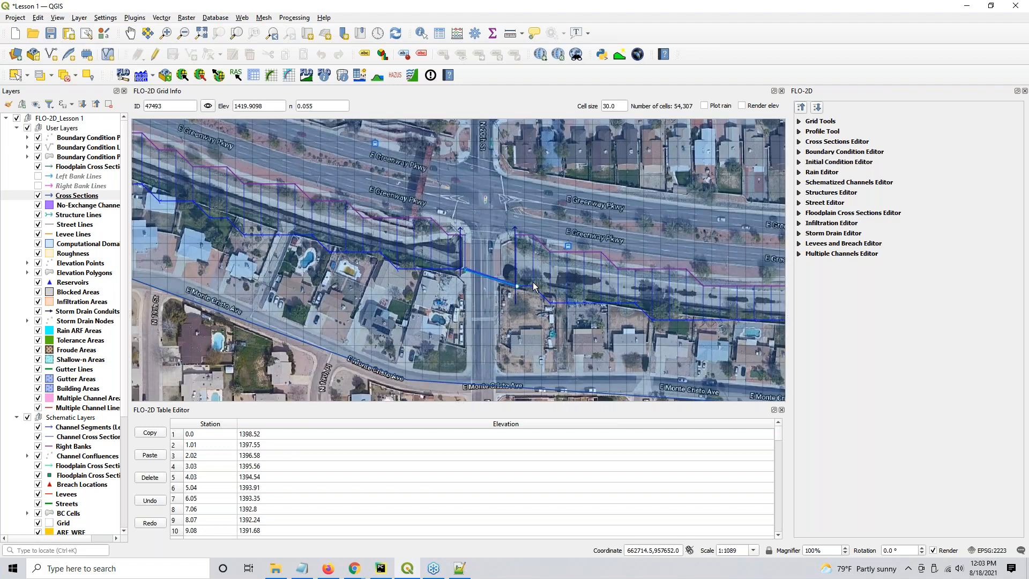
pyautogui.moveTo(535, 282); pyautogui.dragTo(376, 300)
pyautogui.moveTo(654, 327); pyautogui.dragTo(540, 323)
pyautogui.scroll(-1, 607, 294)
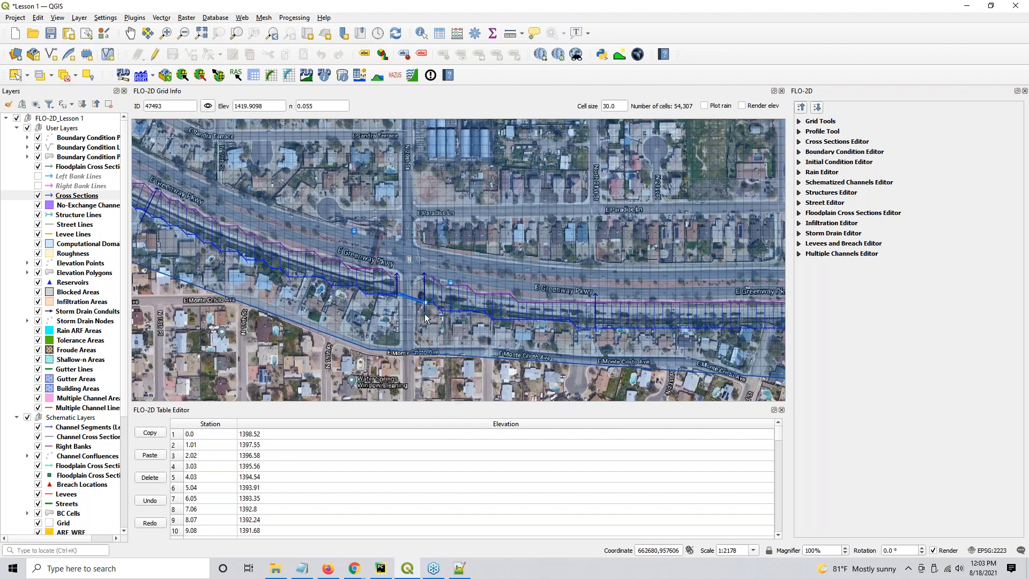
pyautogui.scroll(-2, 425, 317)
pyautogui.moveTo(531, 316); pyautogui.dragTo(565, 326)
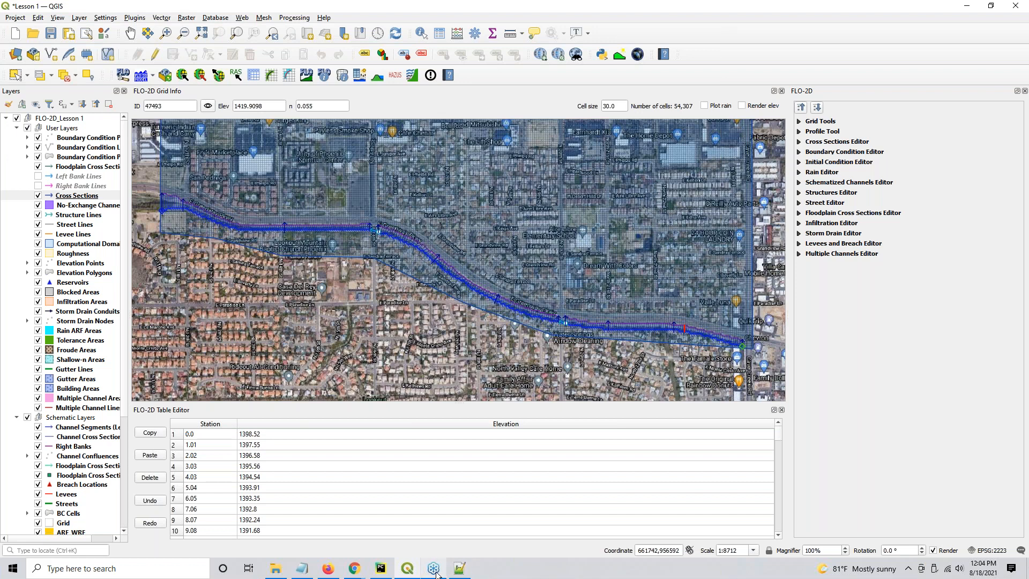
pyautogui.moveTo(433, 573)
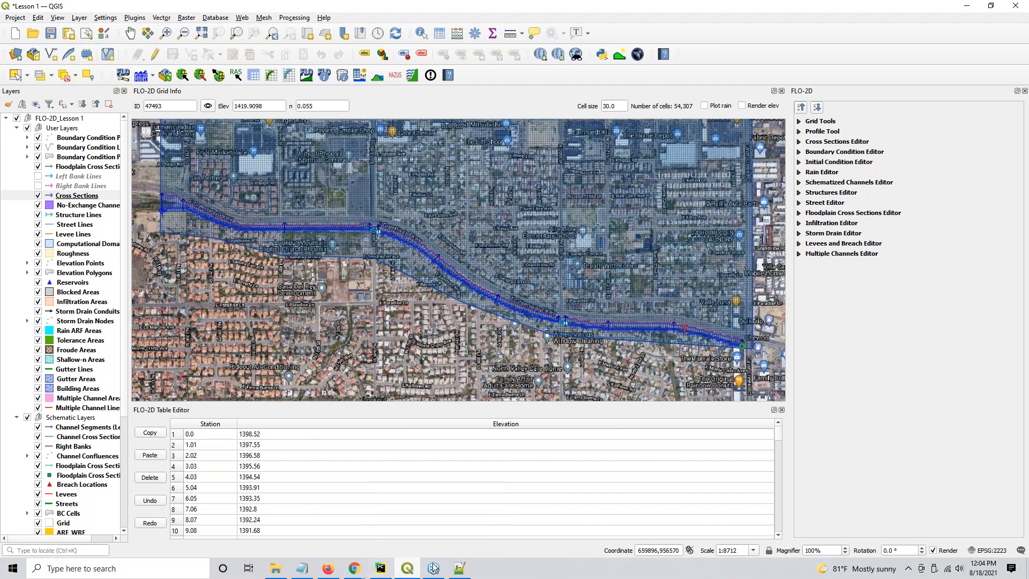
# Switch to Notepad++ and examine the last channel hydrographs in HYCHAN.OUT, up to the maximum discharge and stage of element 156
pyautogui.click(459, 569)
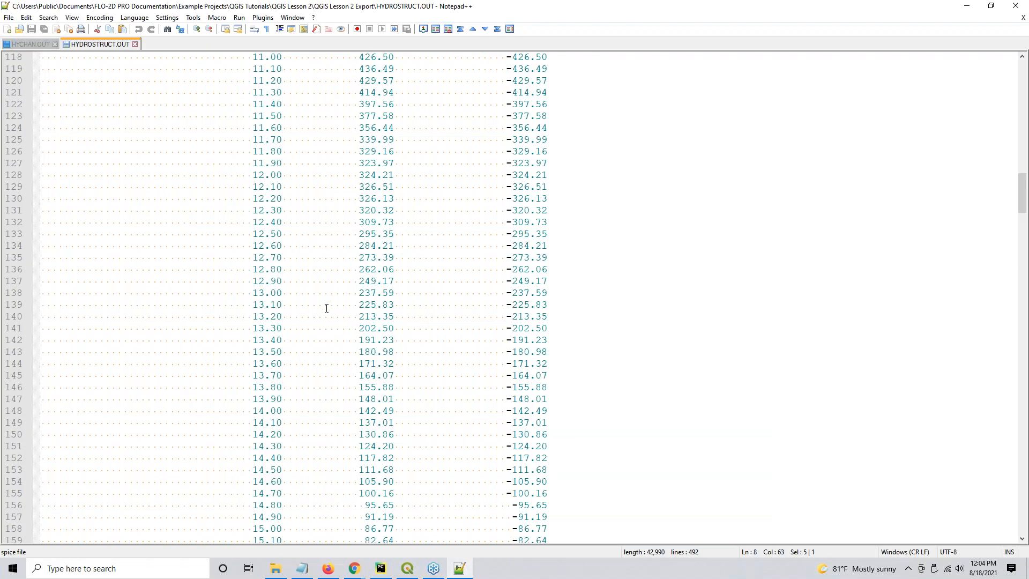
pyautogui.click(30, 43)
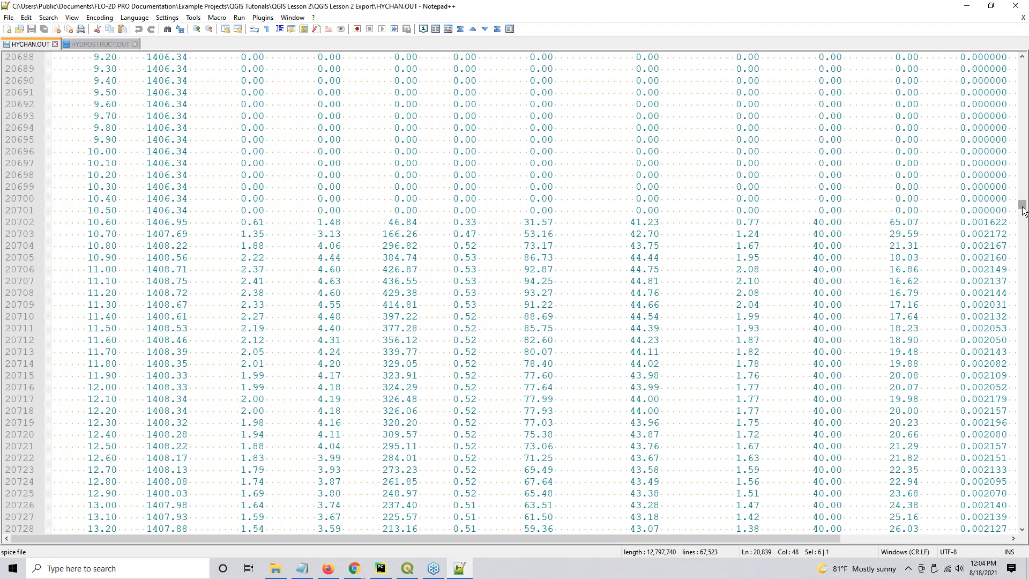
pyautogui.moveTo(1022, 205); pyautogui.dragTo(1021, 274)
pyautogui.moveTo(1023, 544); pyautogui.dragTo(1027, 546)
pyautogui.scroll(20, 380, 355)
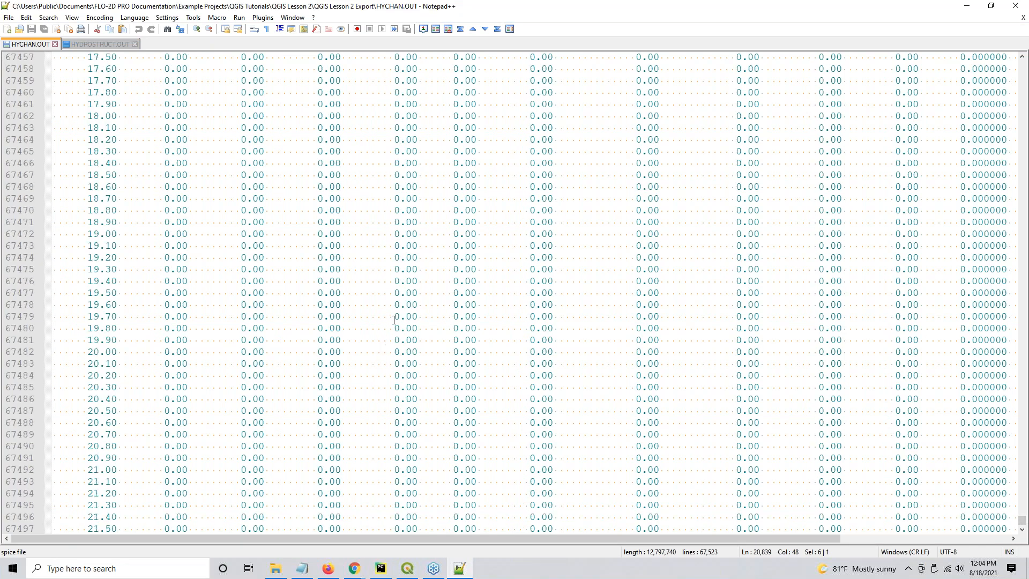
pyautogui.scroll(15, 278, 223)
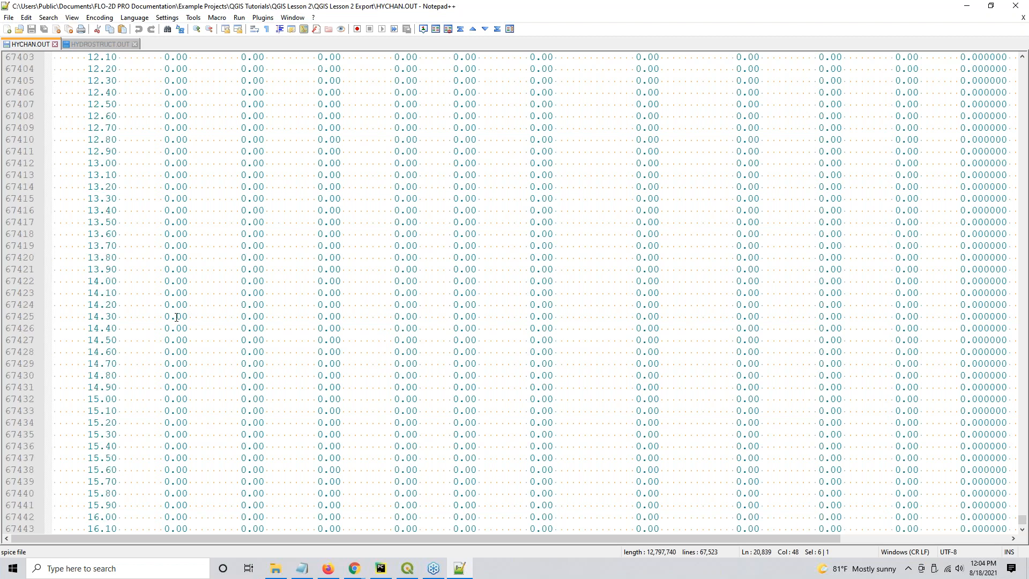
pyautogui.scroll(20, 262, 284)
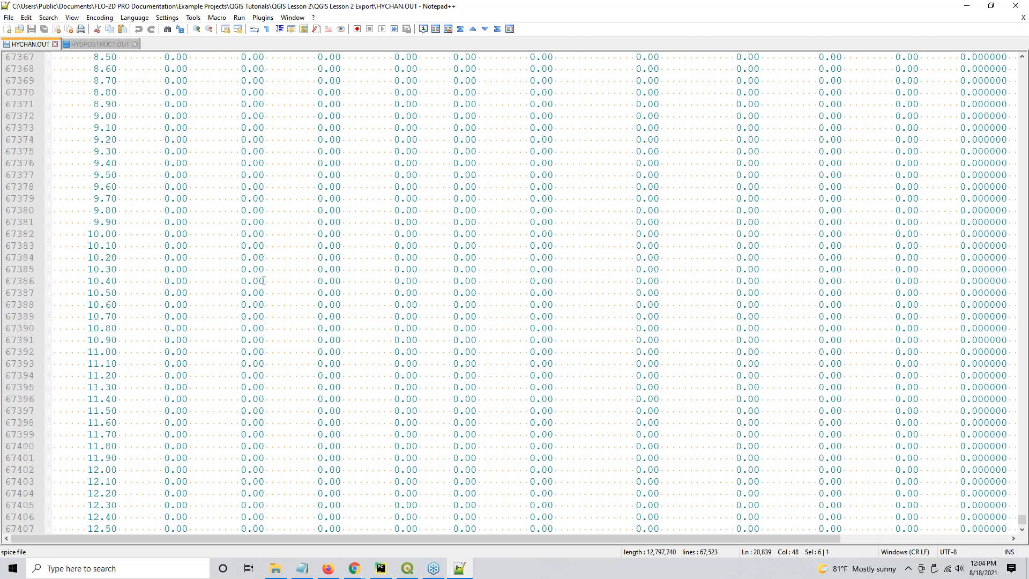
pyautogui.scroll(20, 277, 270)
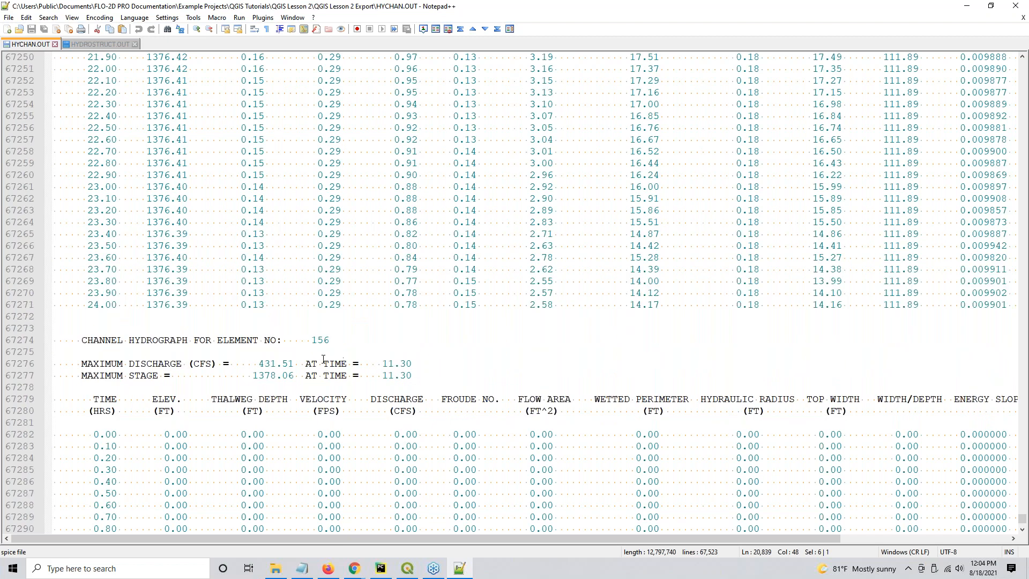
pyautogui.scroll(14, 304, 334)
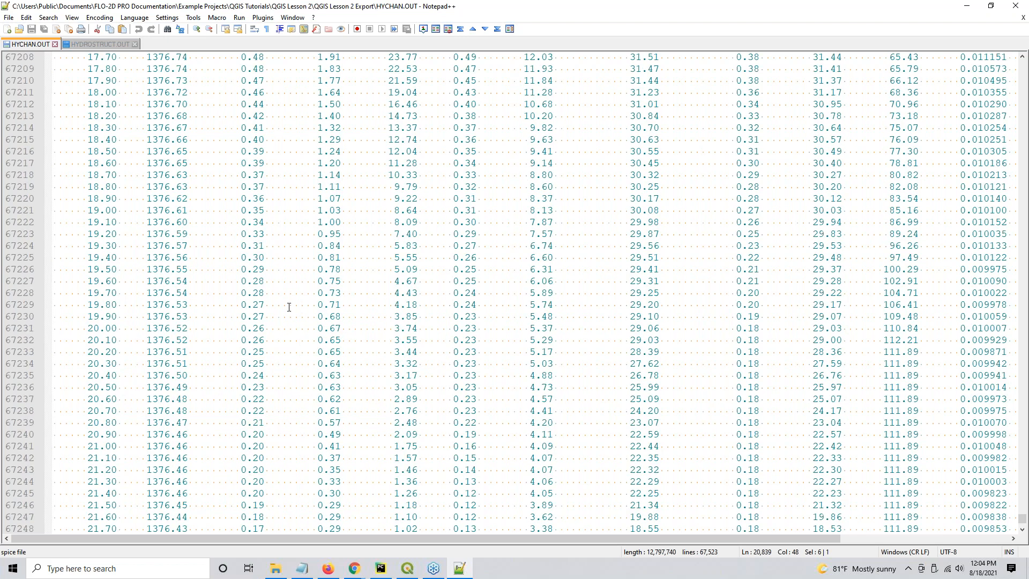
# Locate the hydrograph for element 322 in HYCHAN.OUT and highlight its maximum discharge and maximum stage lines
pyautogui.click(288, 306)
pyautogui.press('pageup')
pyautogui.press('pageup')
pyautogui.press('pageup')
pyautogui.press('pageup')
pyautogui.press('pageup')
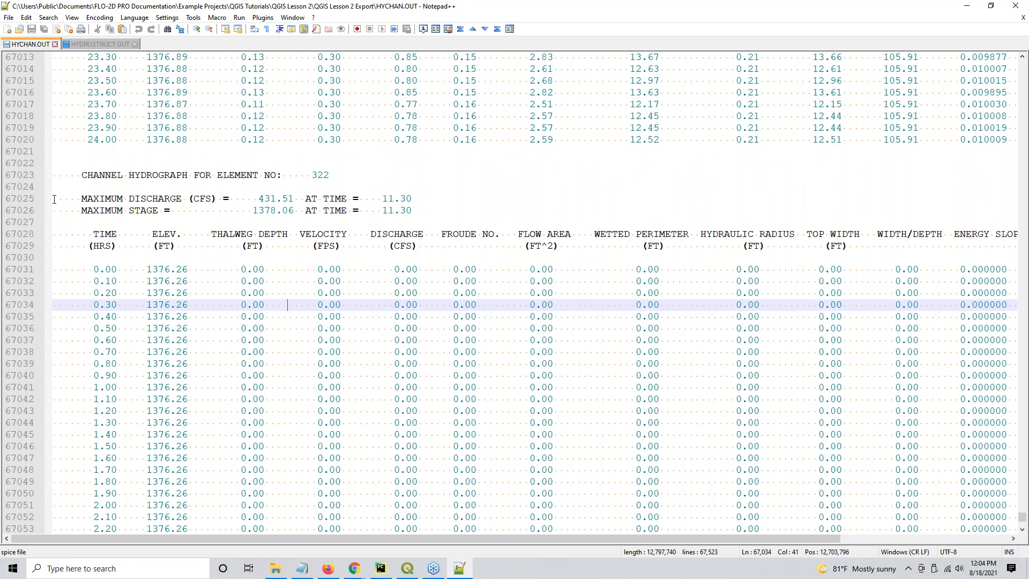
pyautogui.moveTo(48, 199); pyautogui.dragTo(426, 215)
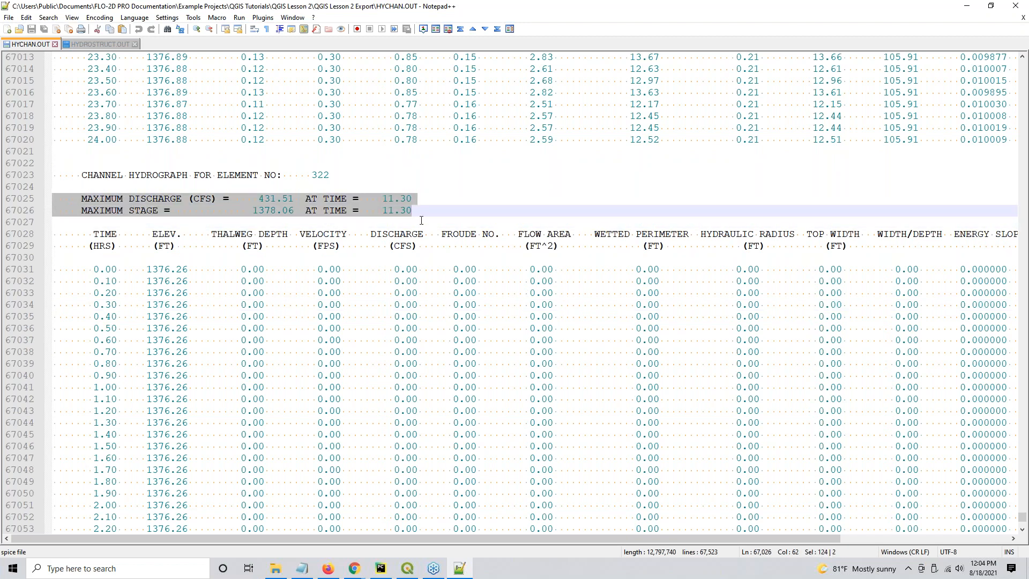
# Return to the hydrograph for element 156 in HYCHAN.OUT to compare its maximum discharge and stage
pyautogui.press('pagedown')
pyautogui.press('pagedown')
pyautogui.press('pagedown')
pyautogui.press('pagedown')
pyautogui.press('pagedown')
pyautogui.press('pagedown')
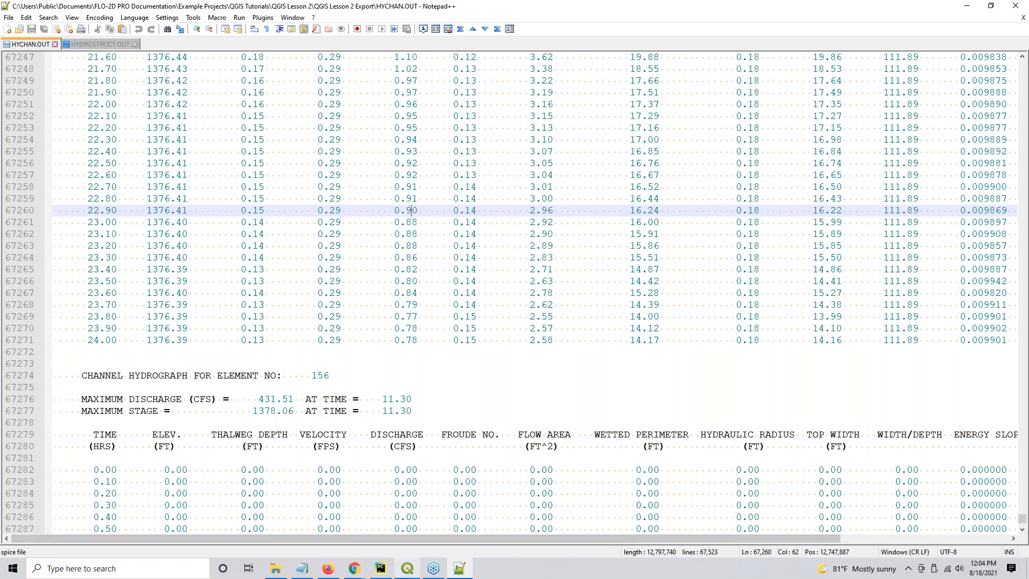
# Switch to QGIS and load HYCHAN.OUT from the QGIS Lesson 2 Export folder through the Cross Sections Editor
pyautogui.click(407, 568)
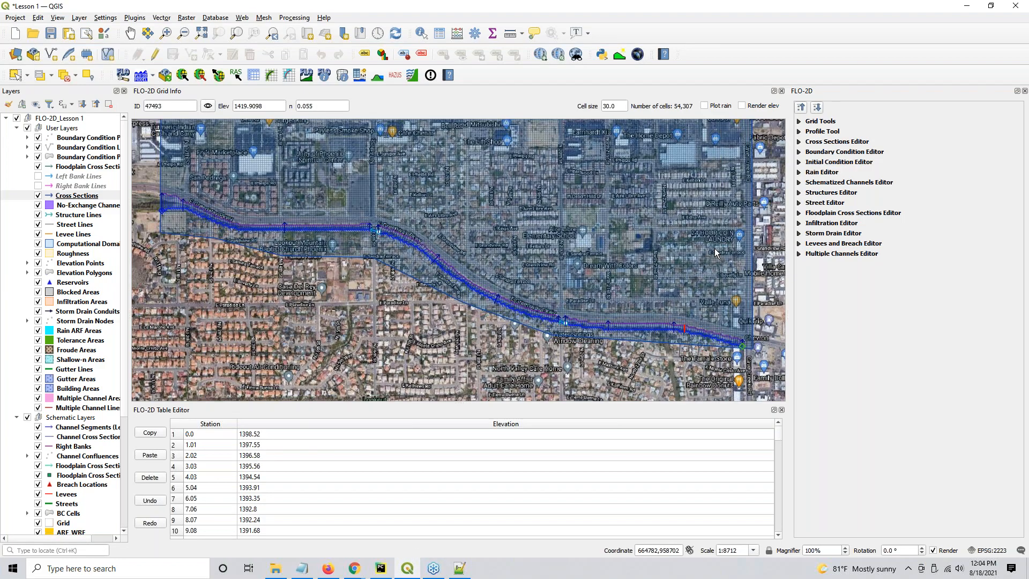
pyautogui.click(799, 142)
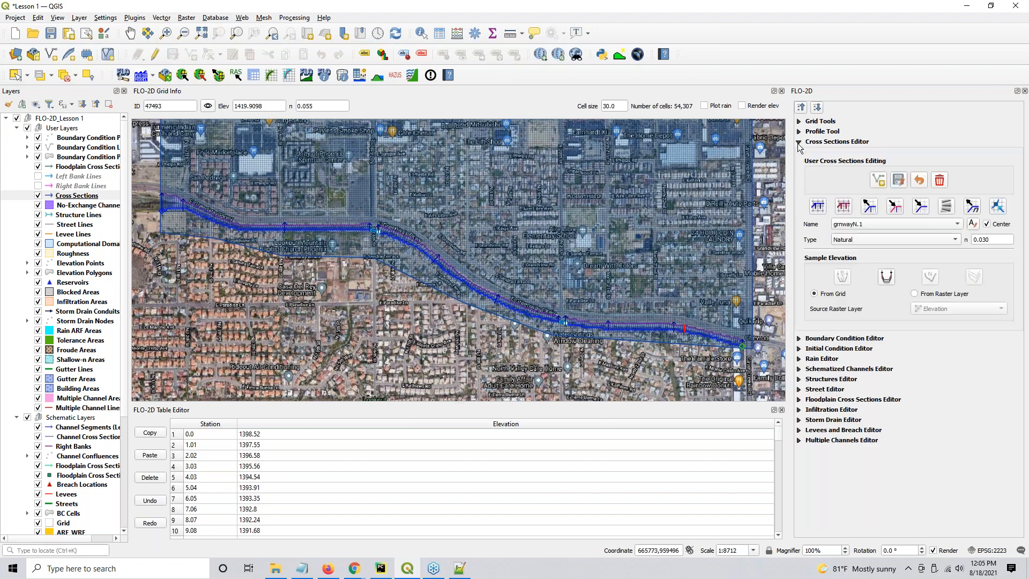
pyautogui.click(920, 207)
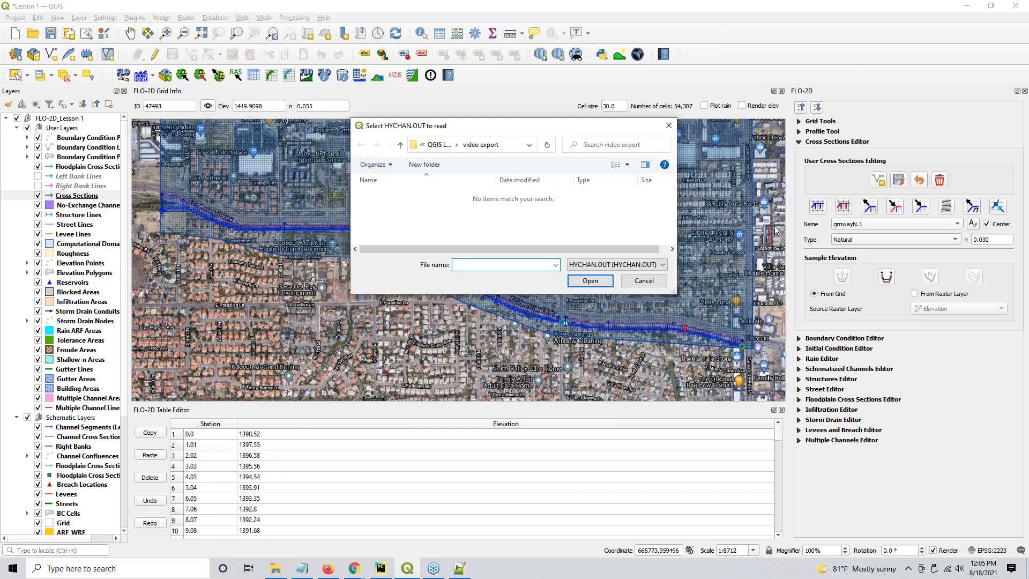
pyautogui.click(449, 145)
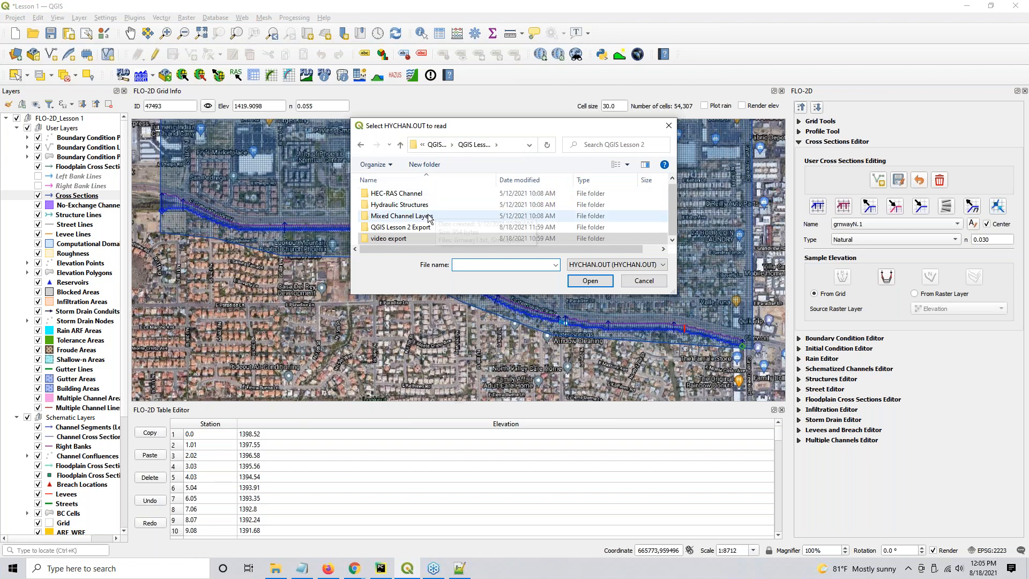
pyautogui.doubleClick(420, 228)
pyautogui.click(402, 197)
pyautogui.click(583, 278)
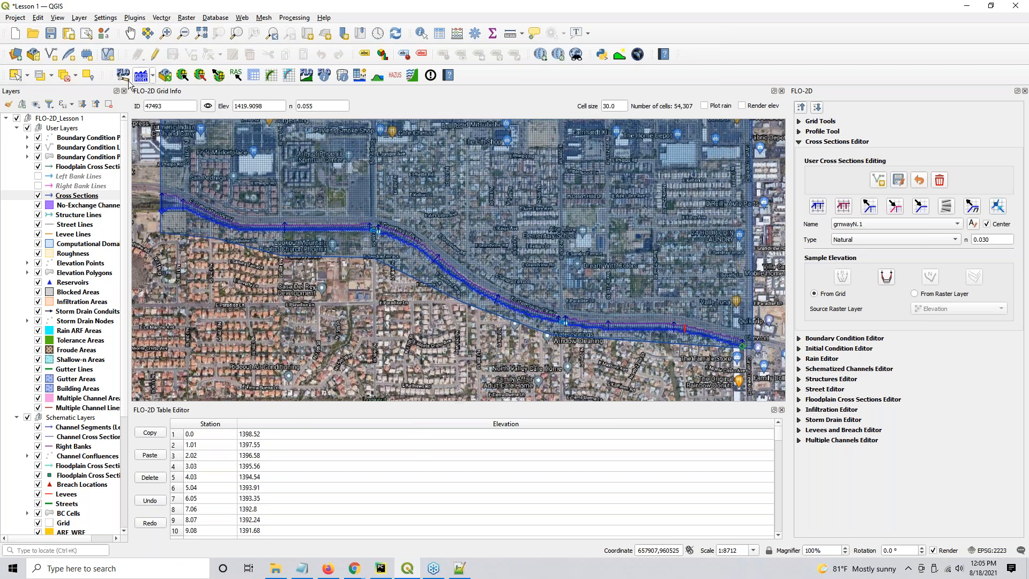
# Show the FLO-2D Plot panel and move it clear of the channel on the map
pyautogui.rightClick(547, 77)
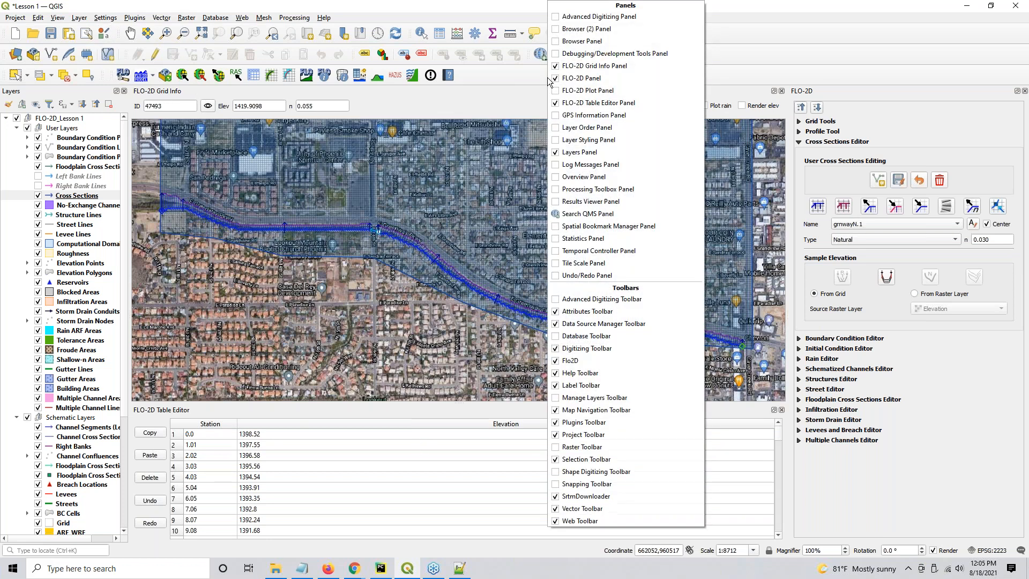
pyautogui.click(554, 91)
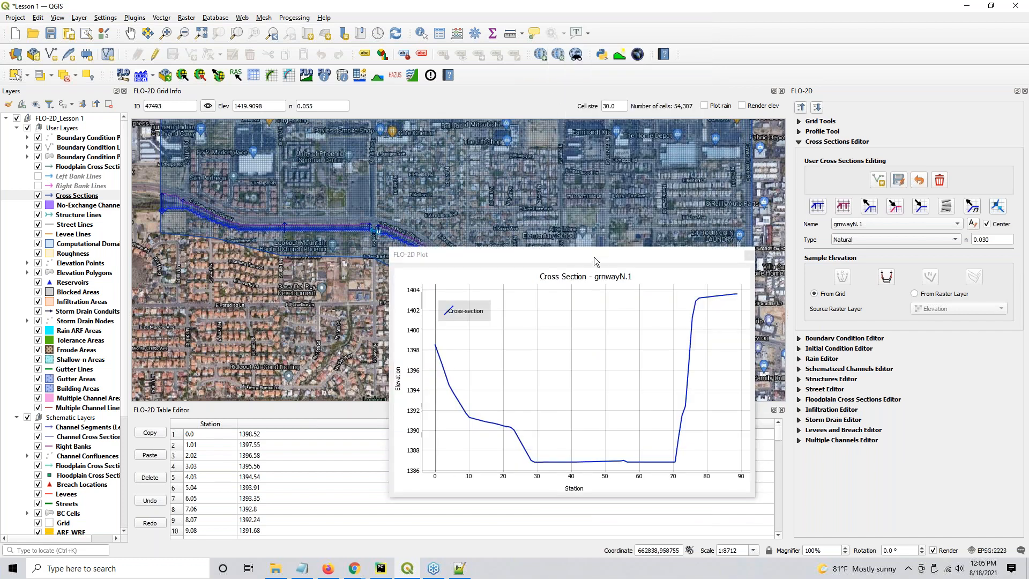
pyautogui.moveTo(595, 261); pyautogui.dragTo(802, 316)
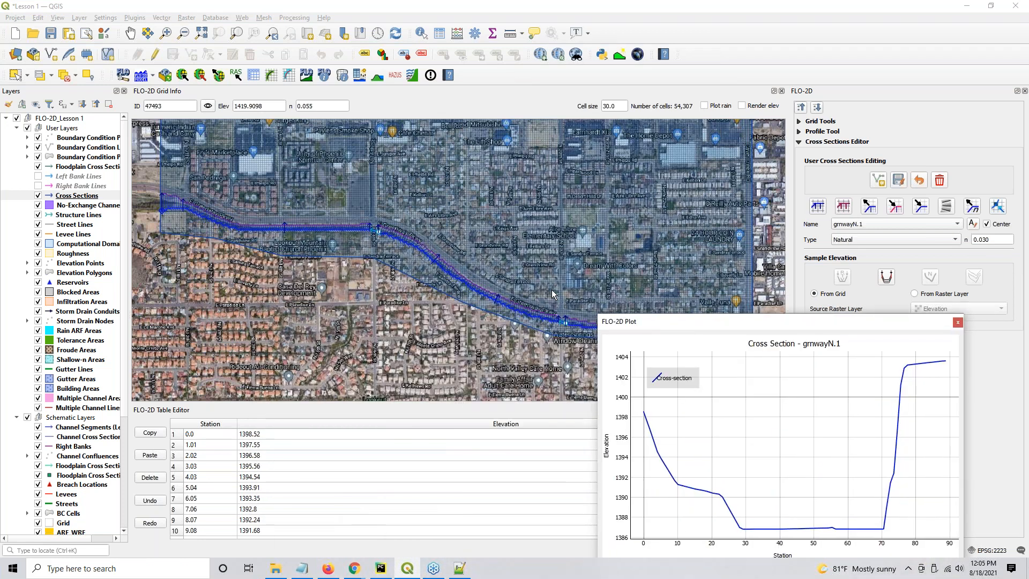
# Plot the channel profile of left-bank channel segment 1
pyautogui.moveTo(467, 296); pyautogui.dragTo(207, 210)
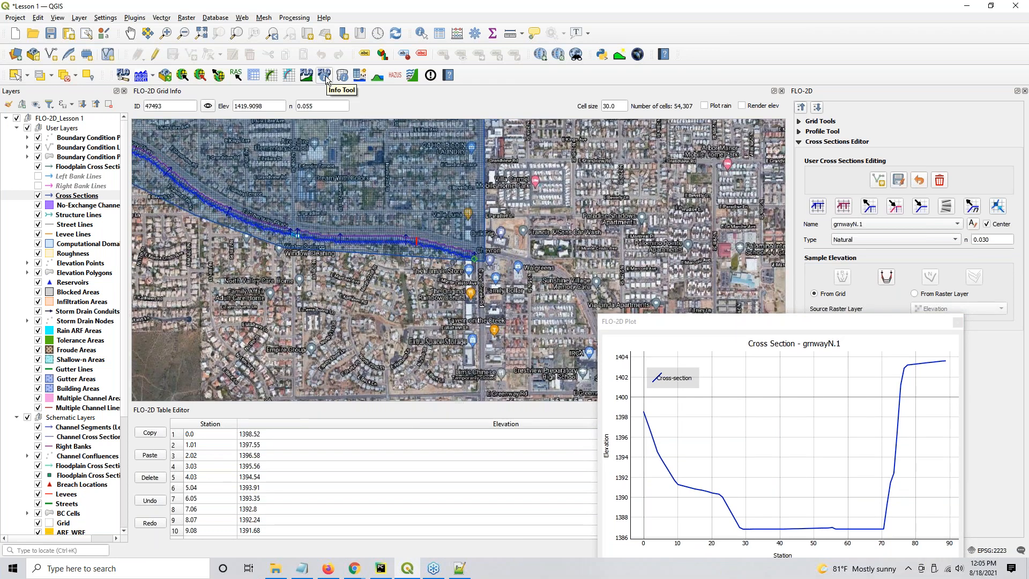
pyautogui.click(307, 79)
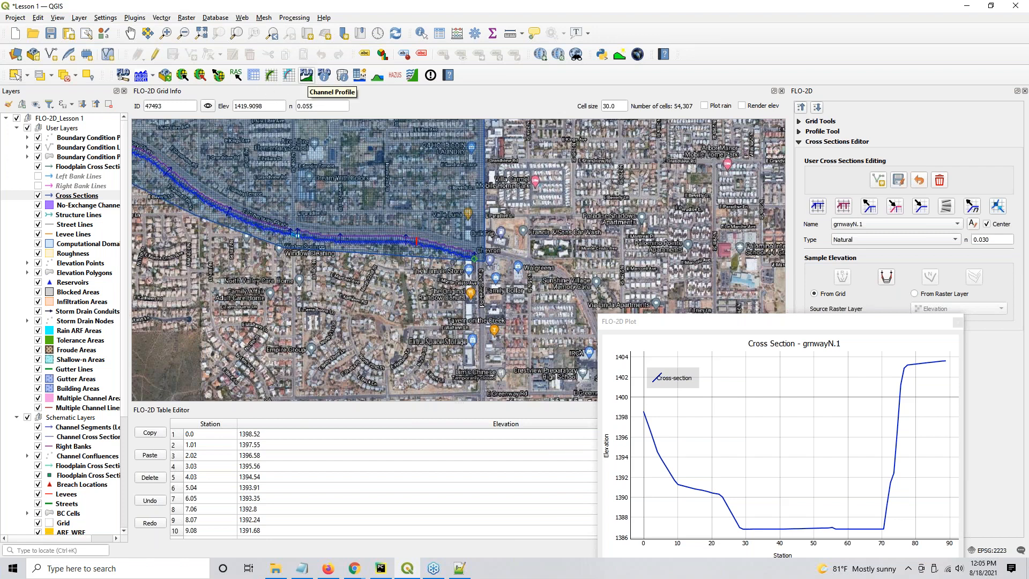
pyautogui.click(364, 242)
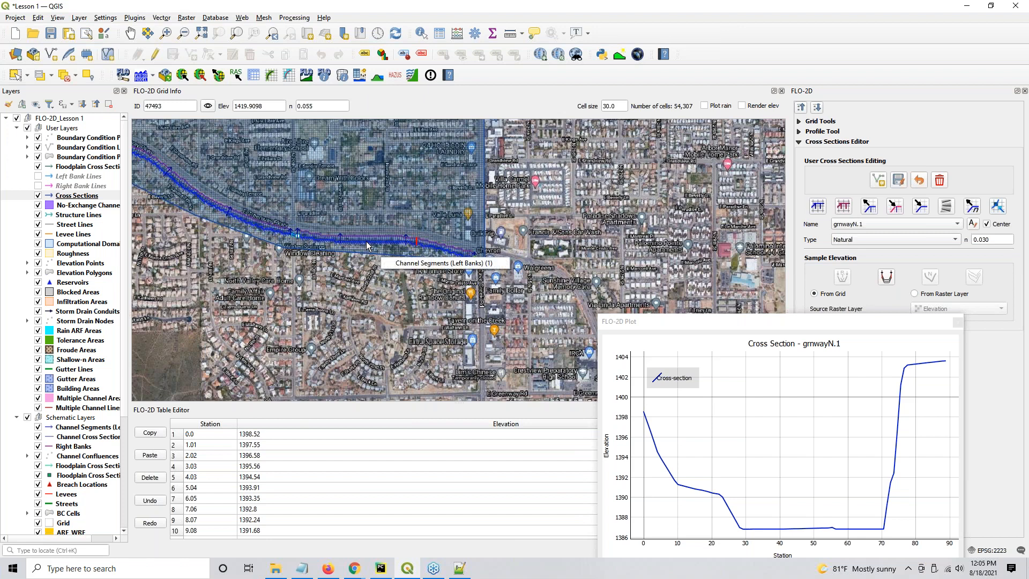
pyautogui.click(397, 263)
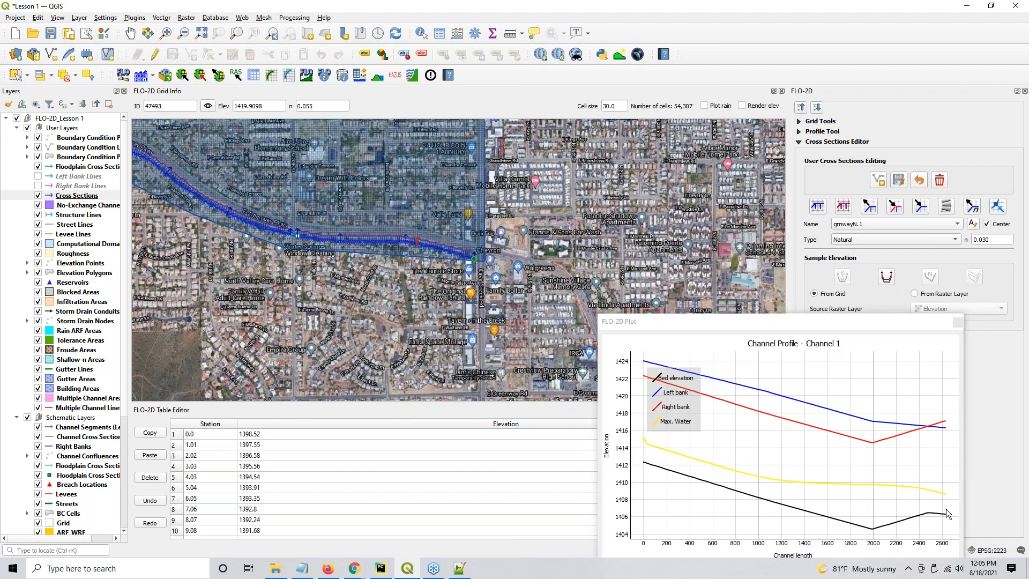
# Widen the plot window to examine the Channel 1 bed, bank and maximum water lines, and reposition it off the channel
pyautogui.moveTo(706, 323); pyautogui.dragTo(479, 158)
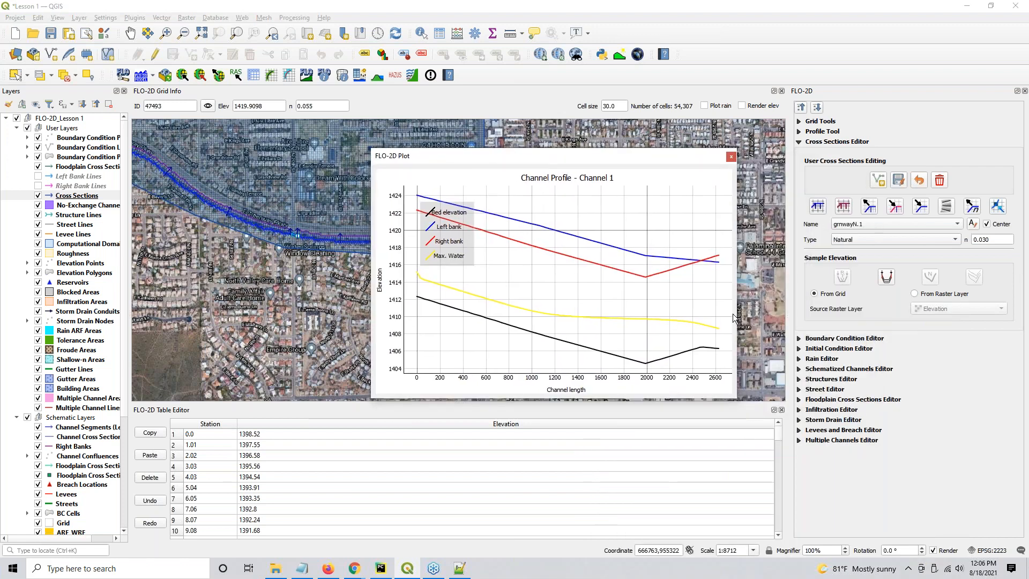
pyautogui.moveTo(736, 318); pyautogui.dragTo(884, 326)
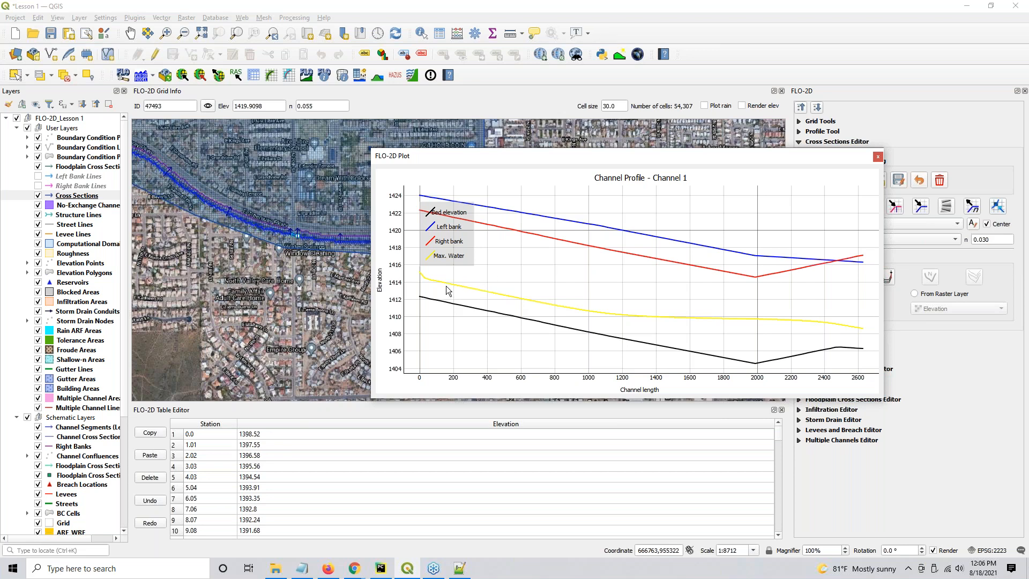
pyautogui.moveTo(654, 151); pyautogui.dragTo(519, 186)
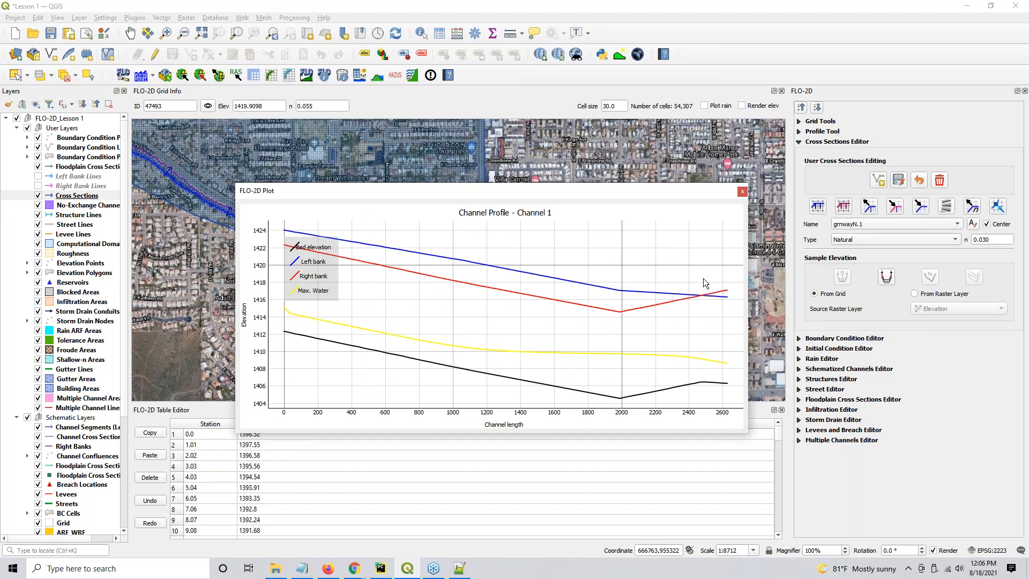
pyautogui.moveTo(585, 189); pyautogui.dragTo(836, 284)
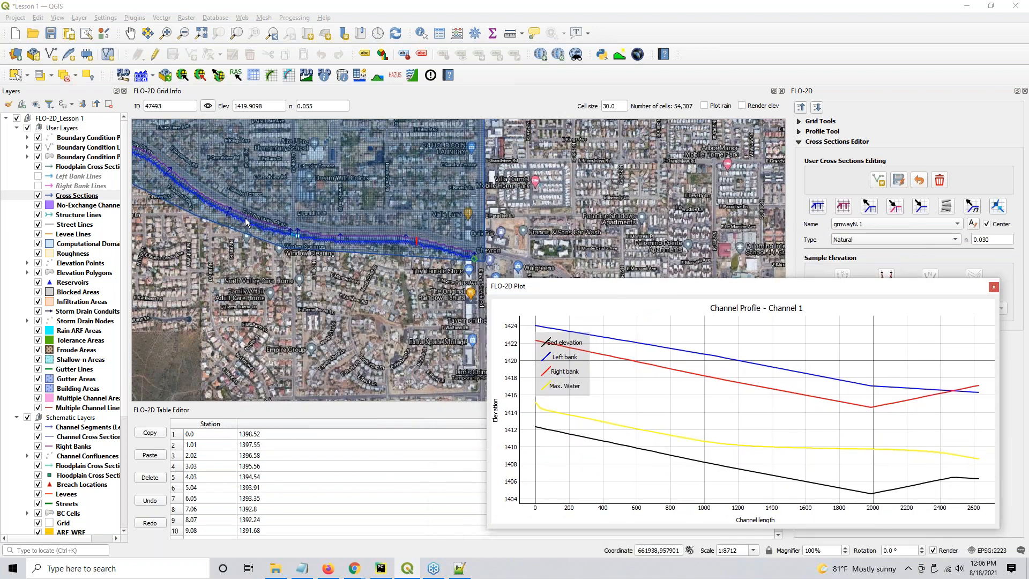
# Plot the channel profiles of left-bank channel segments 2 and 3 to compare maximum water with the bed and banks
pyautogui.click(280, 240)
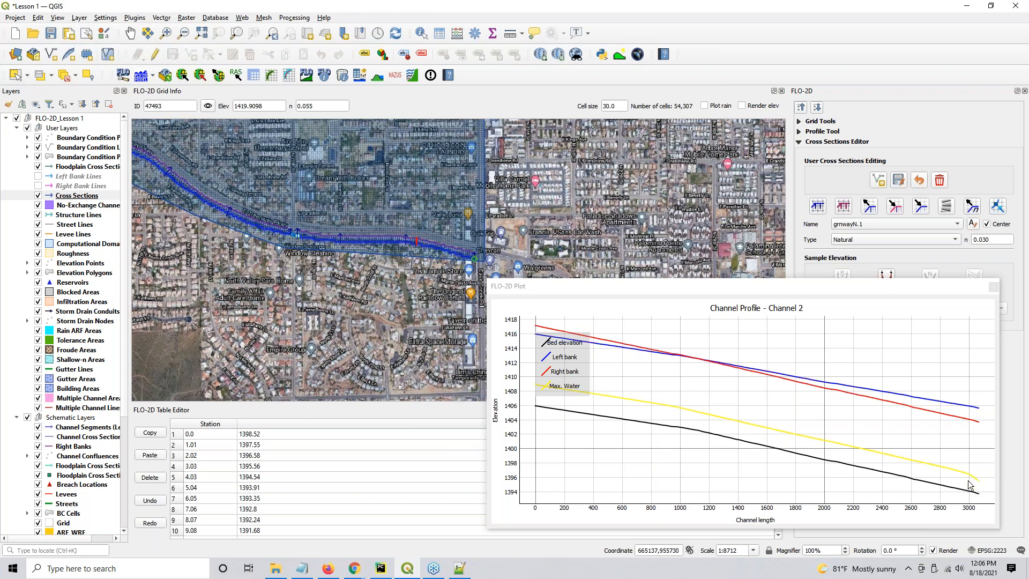
pyautogui.moveTo(236, 249); pyautogui.dragTo(439, 306)
pyautogui.scroll(3, 308, 194)
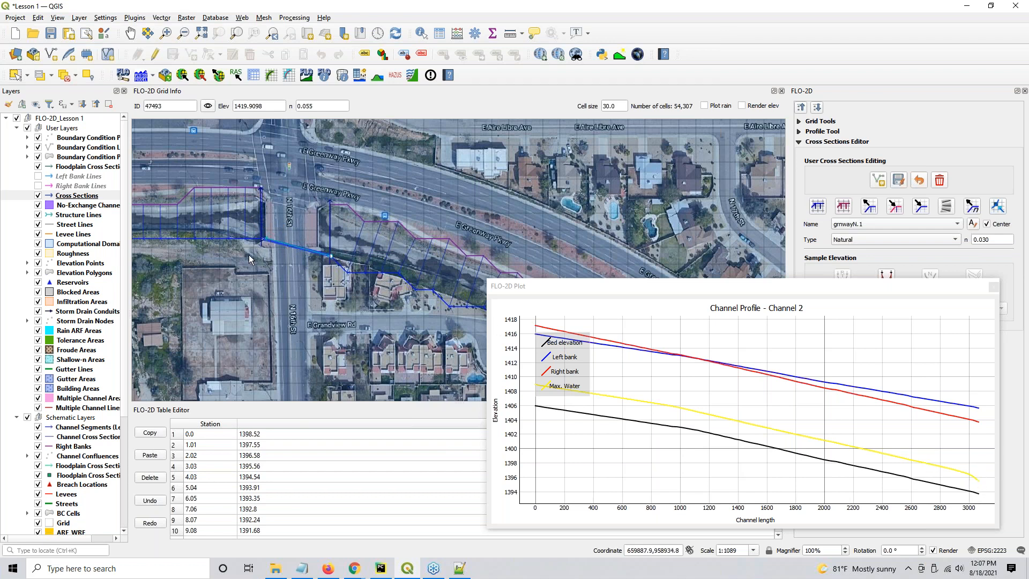
pyautogui.moveTo(249, 254); pyautogui.dragTo(367, 275)
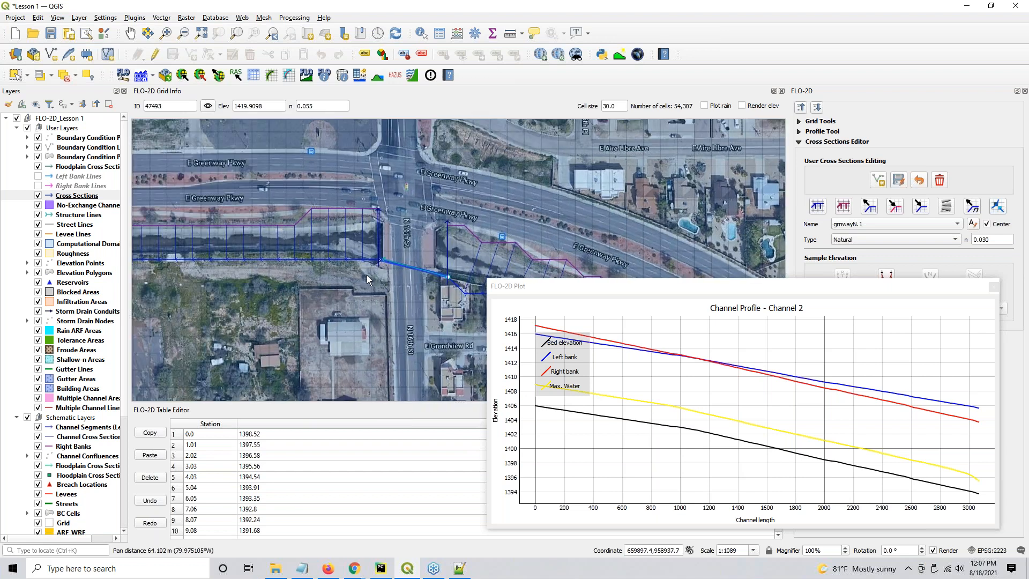
pyautogui.moveTo(194, 255); pyautogui.dragTo(676, 221)
pyautogui.scroll(-1, 677, 220)
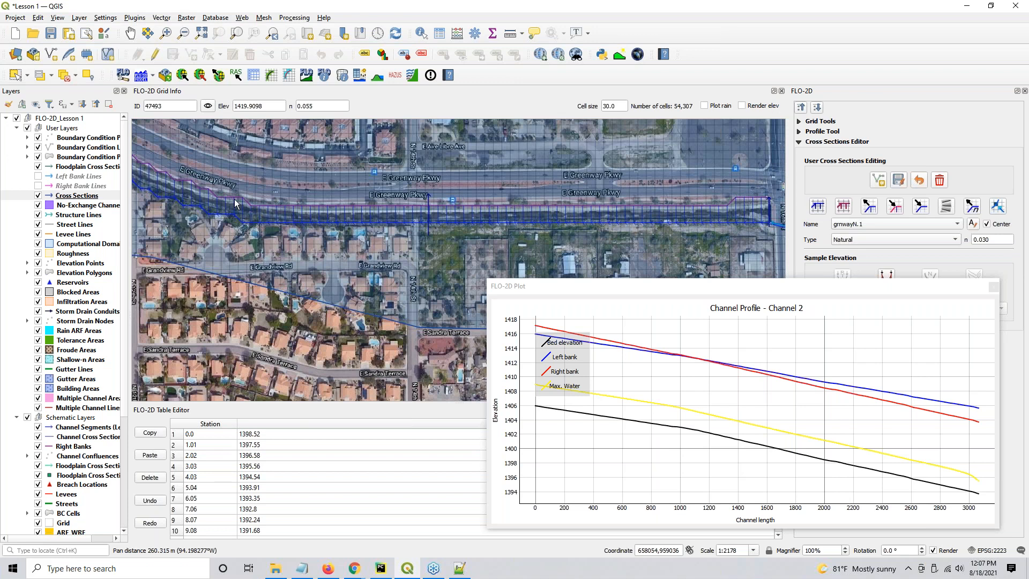
pyautogui.moveTo(193, 192); pyautogui.dragTo(265, 224)
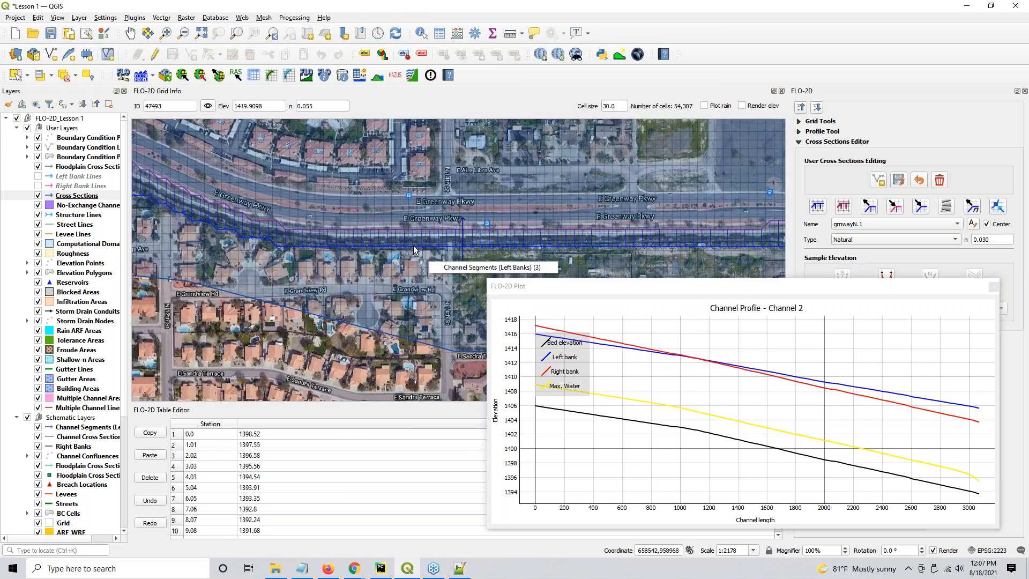
pyautogui.click(433, 269)
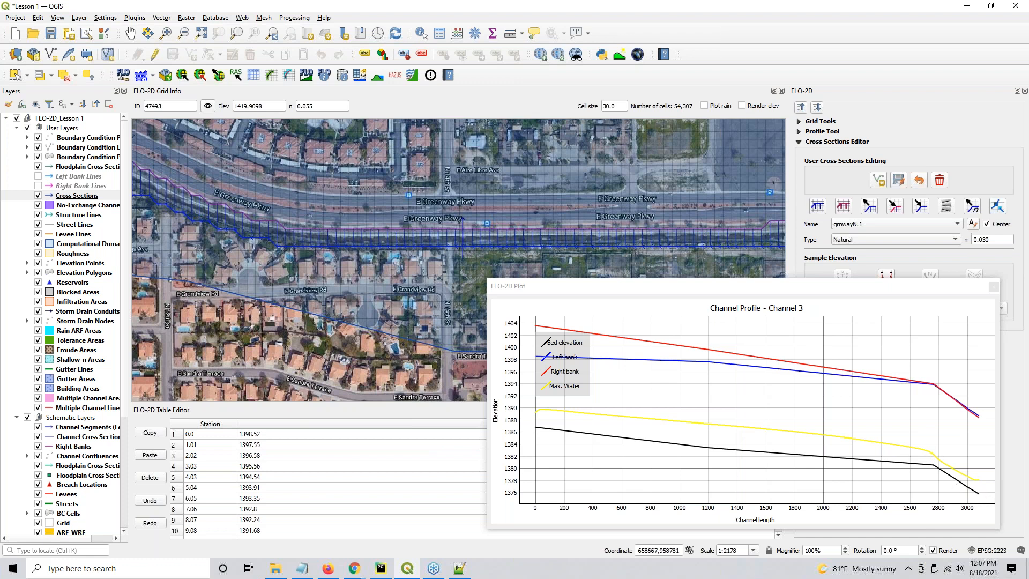
# Inspect the downstream end of channel segment 3 on the map, at the edge of the computational domain
pyautogui.scroll(-1, 449, 296)
pyautogui.moveTo(389, 265); pyautogui.dragTo(563, 317)
pyautogui.scroll(1, 451, 280)
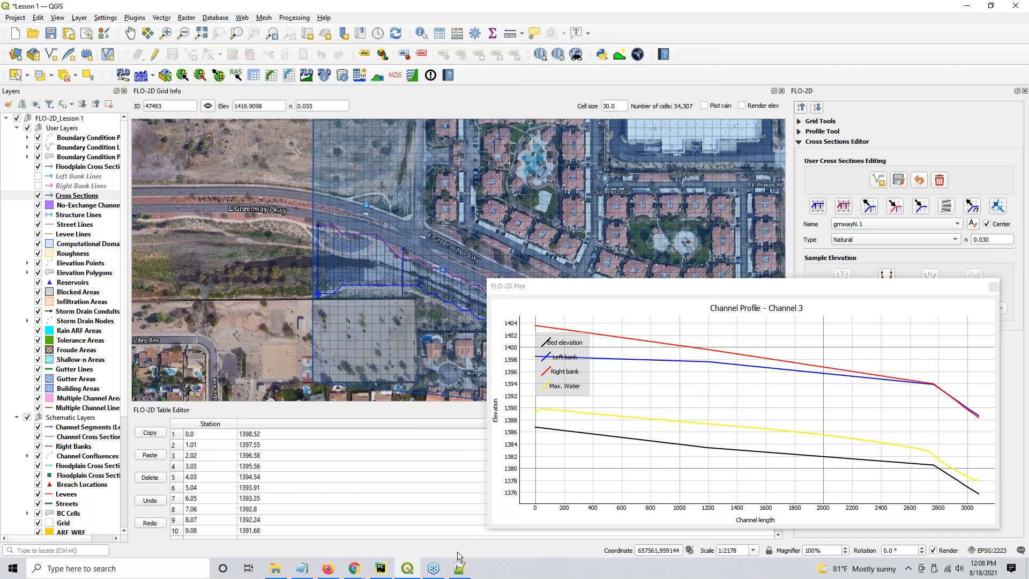
# Switch to HYCHAN.OUT in Notepad++ and set channel element 156's maximum discharge and its time to 0.00
pyautogui.click(460, 569)
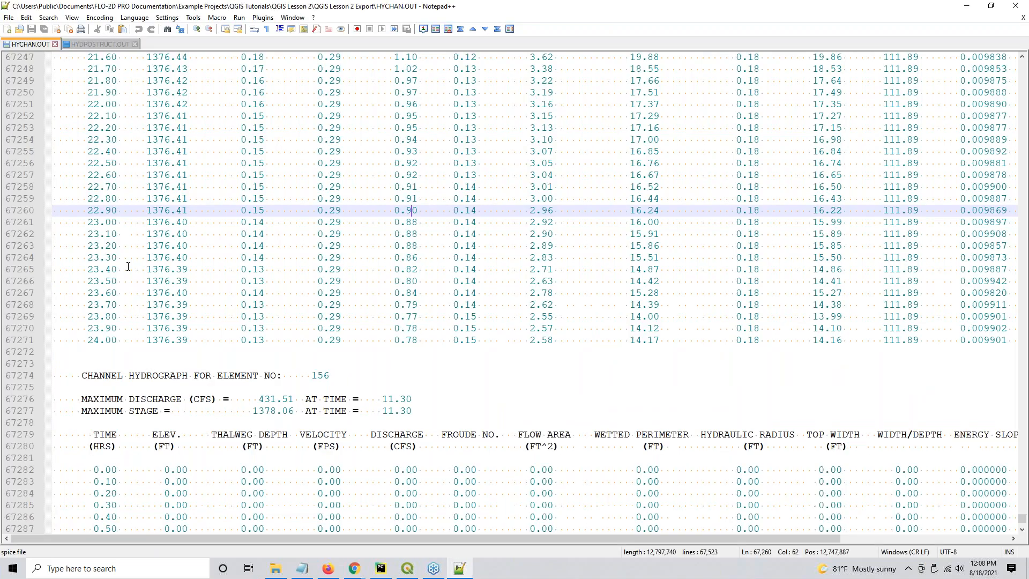
pyautogui.click(239, 375)
pyautogui.scroll(-7, 236, 364)
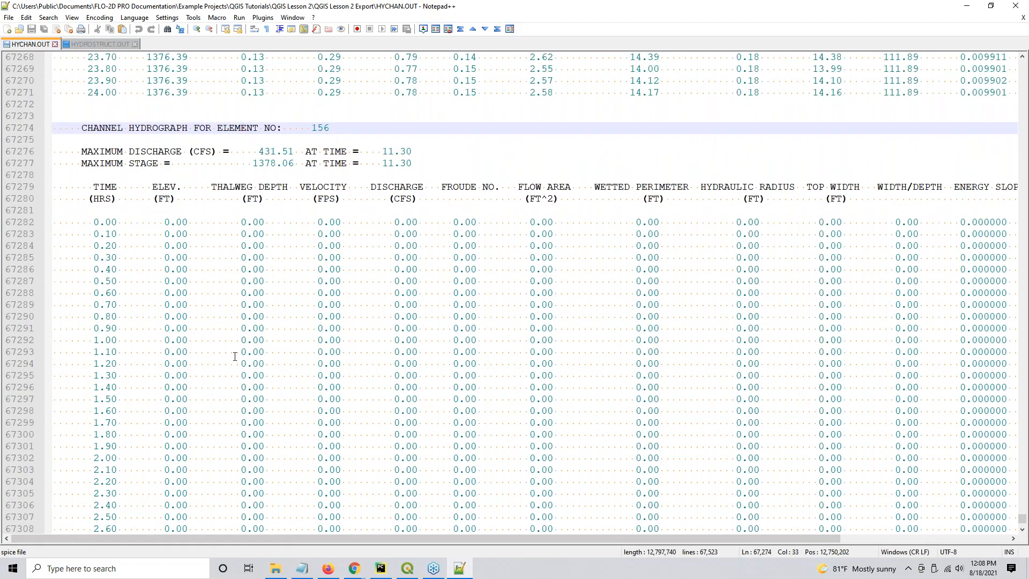
pyautogui.moveTo(259, 151); pyautogui.dragTo(290, 154)
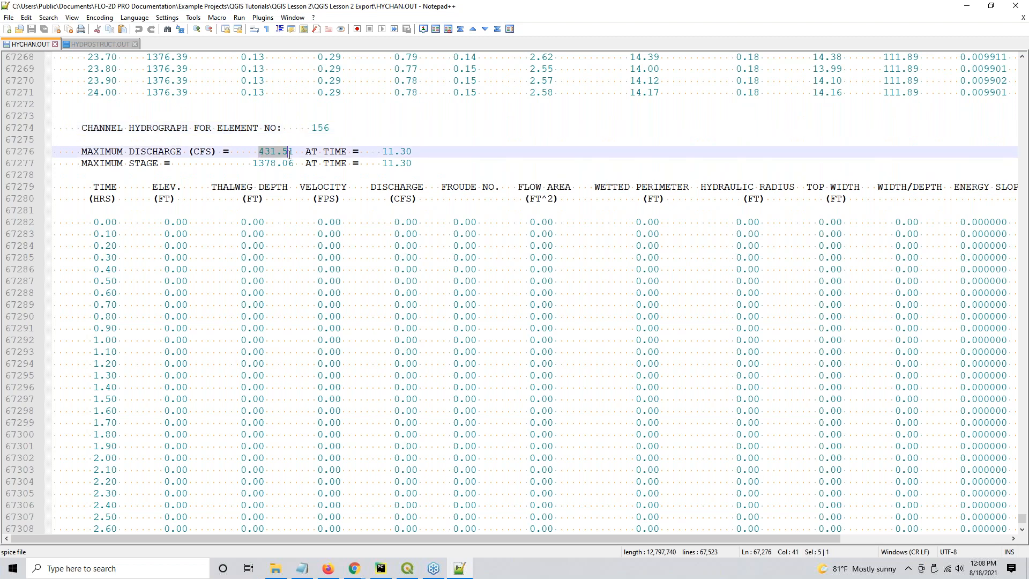
pyautogui.write('0')
pyautogui.press('Delete')
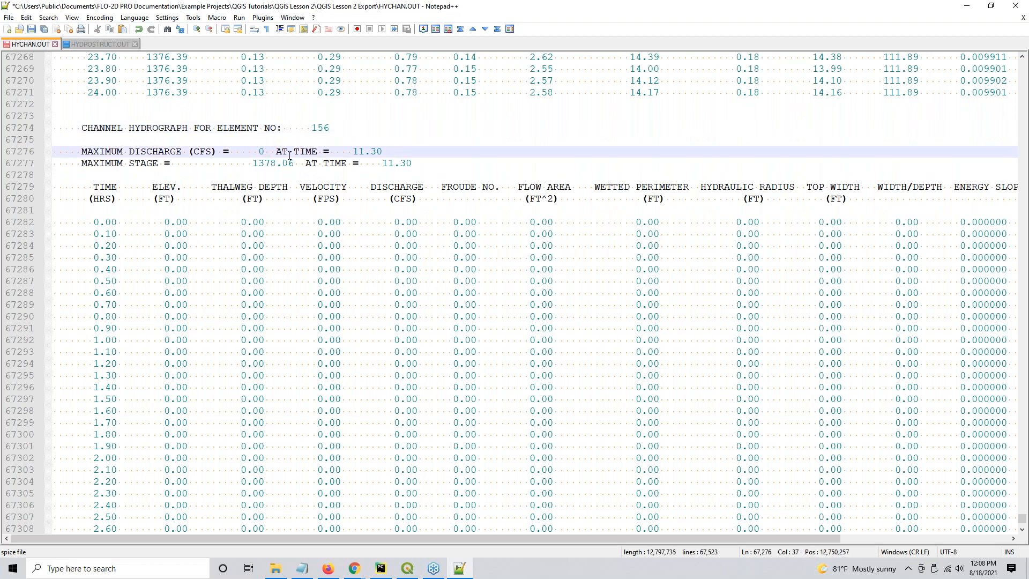
pyautogui.write('.00')
pyautogui.moveTo(373, 150); pyautogui.dragTo(407, 150)
pyautogui.write('0.00')
# Set element 156's maximum stage and its time to 0.00, and save HYCHAN.OUT
pyautogui.moveTo(251, 161); pyautogui.dragTo(294, 164)
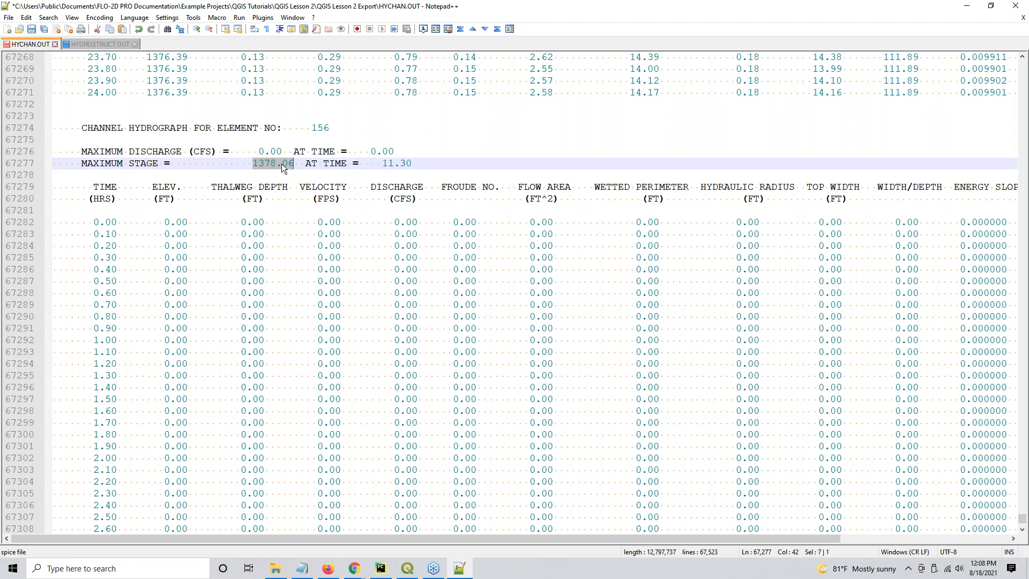
pyautogui.write('0.00')
pyautogui.scroll(1, 372, 190)
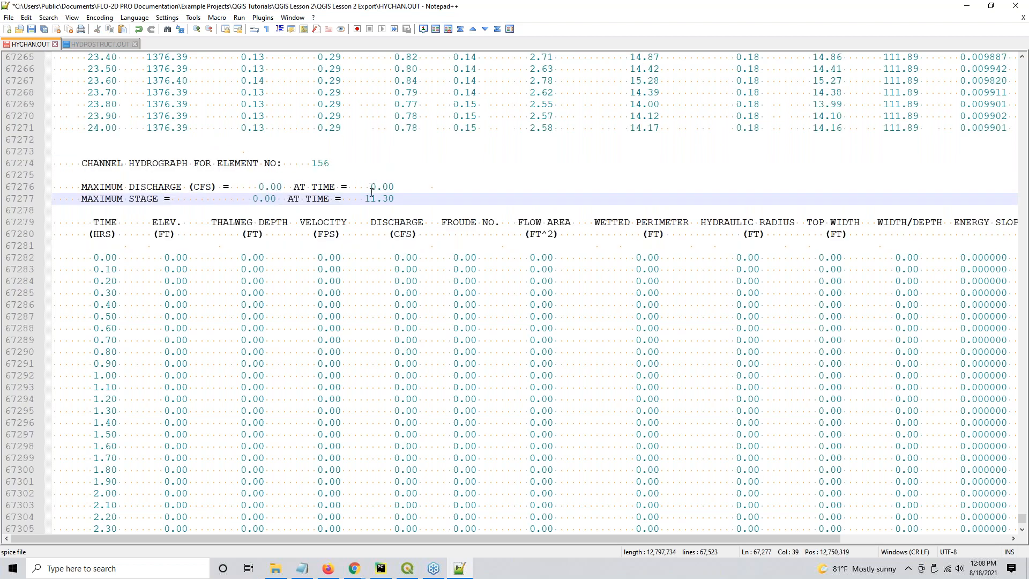
pyautogui.moveTo(364, 198); pyautogui.dragTo(397, 199)
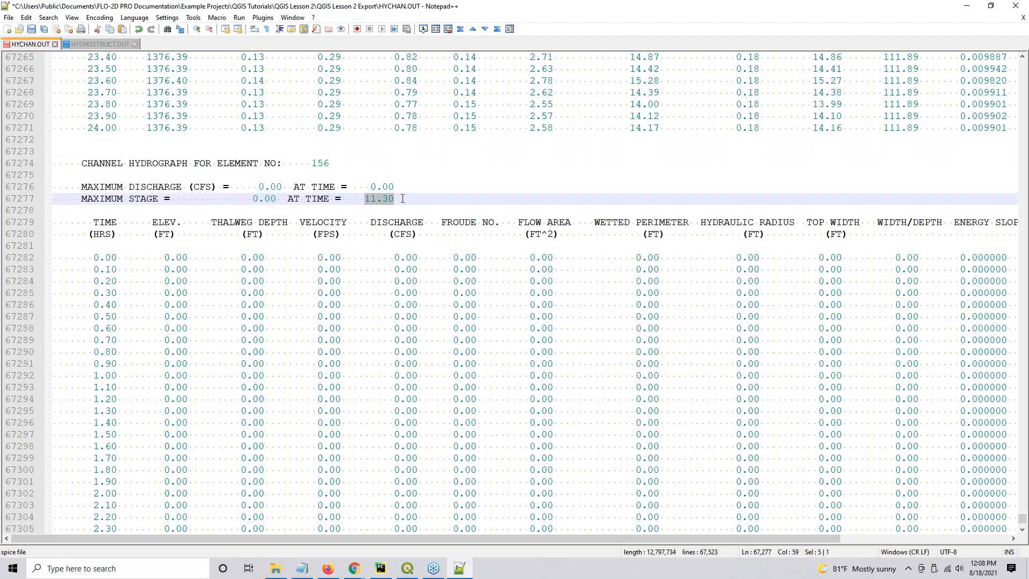
pyautogui.write('0.00')
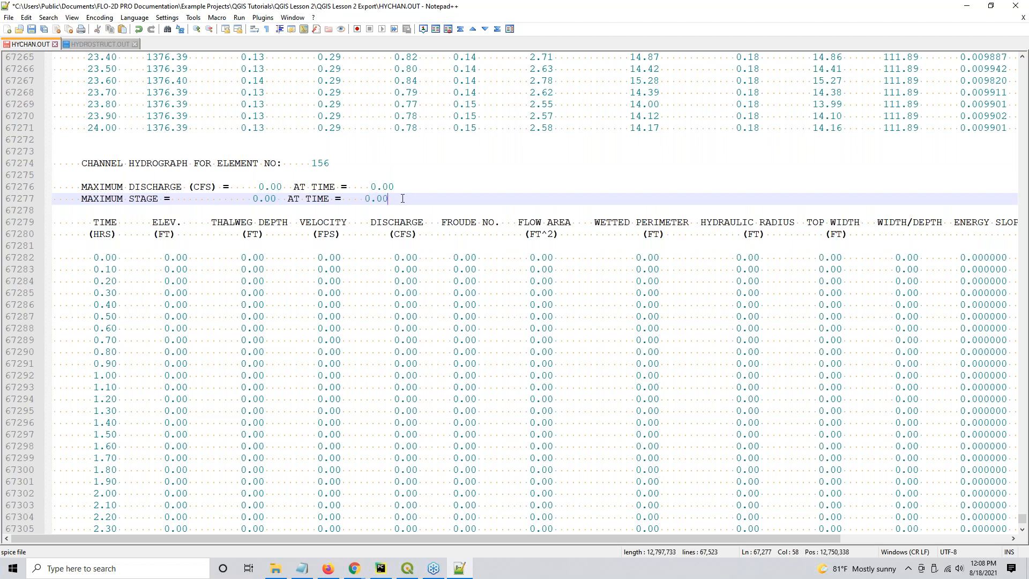
pyautogui.click(32, 31)
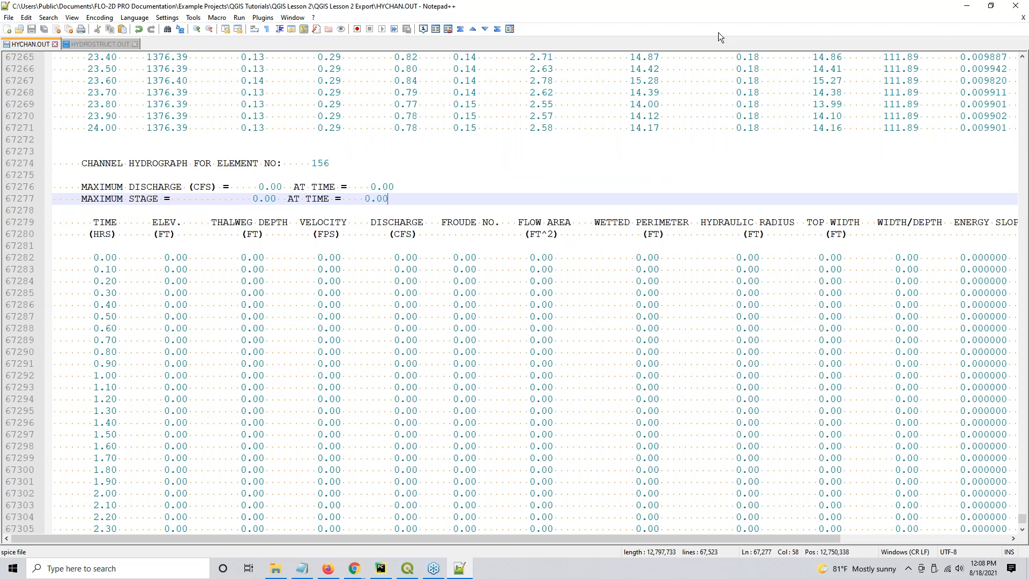
# Return to QGIS and reload HYCHAN.OUT from the QGIS Lesson 2 Export folder to replot the Channel 3 profile
pyautogui.click(967, 6)
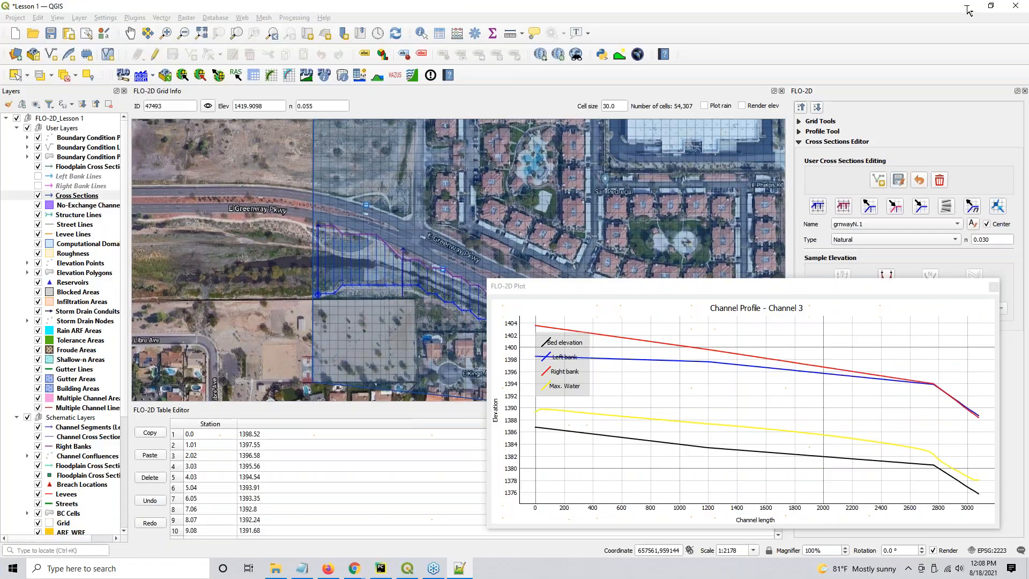
pyautogui.click(922, 208)
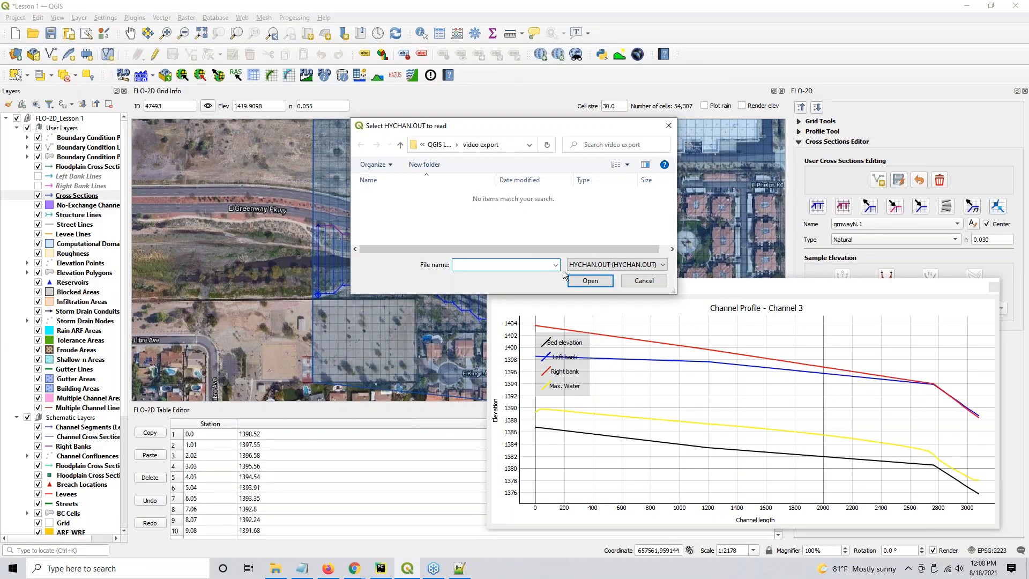
pyautogui.click(429, 143)
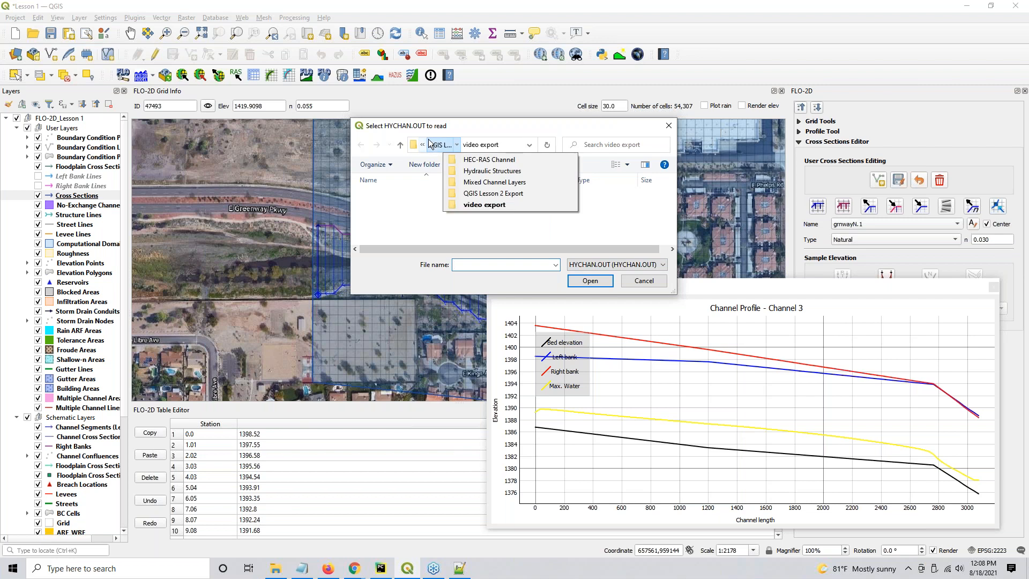
pyautogui.click(470, 194)
pyautogui.click(430, 196)
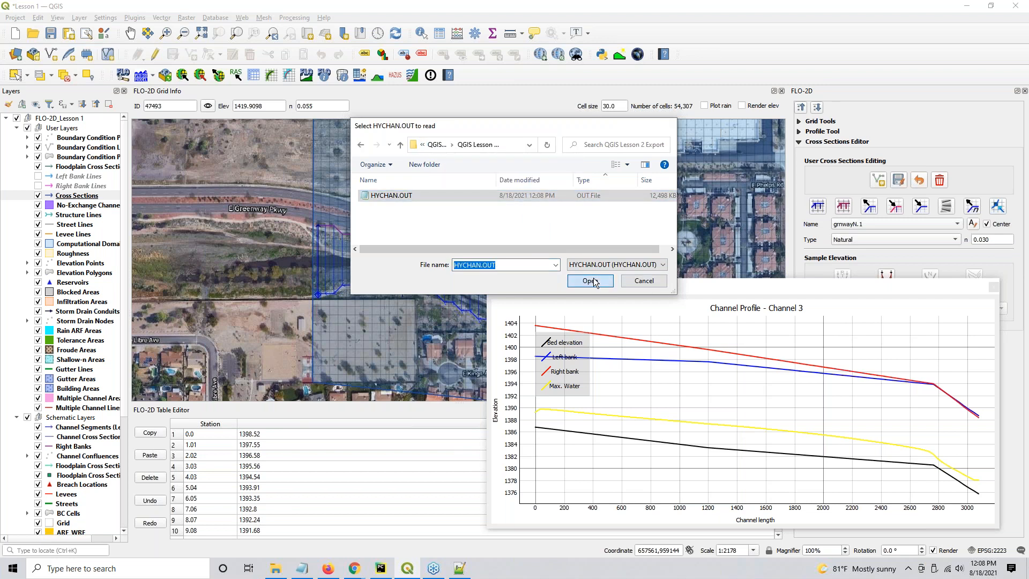
pyautogui.click(590, 280)
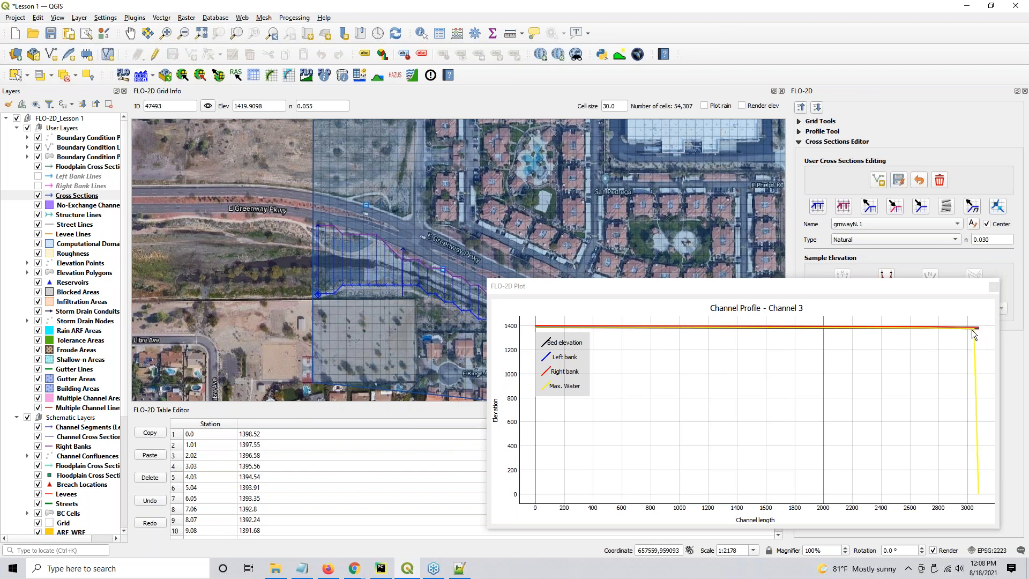
# Switch to HYCHAN.OUT in Notepad++ and examine the edited maximums and hydrograph table of channel element 156
pyautogui.click(459, 568)
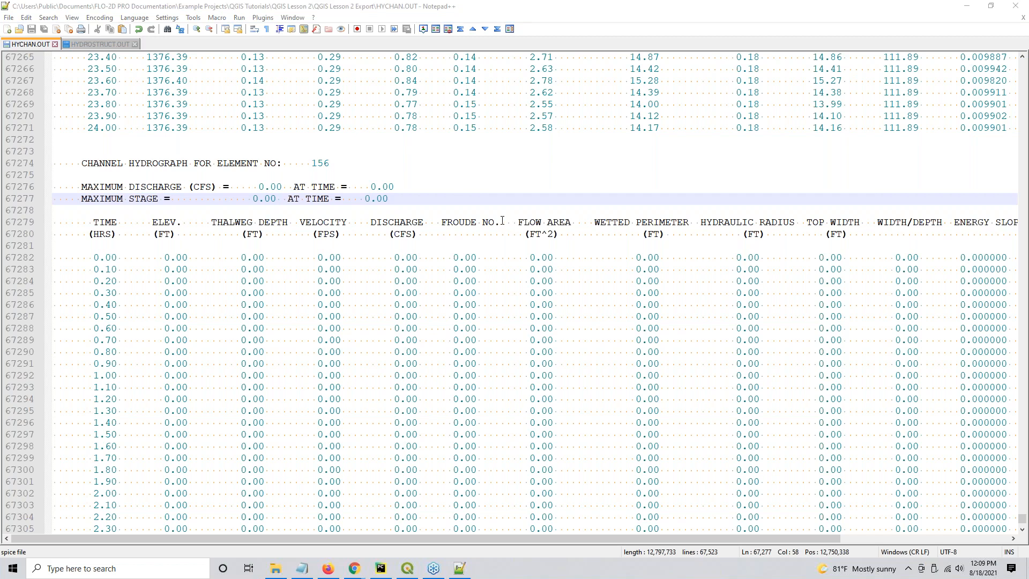
pyautogui.scroll(-1, 251, 222)
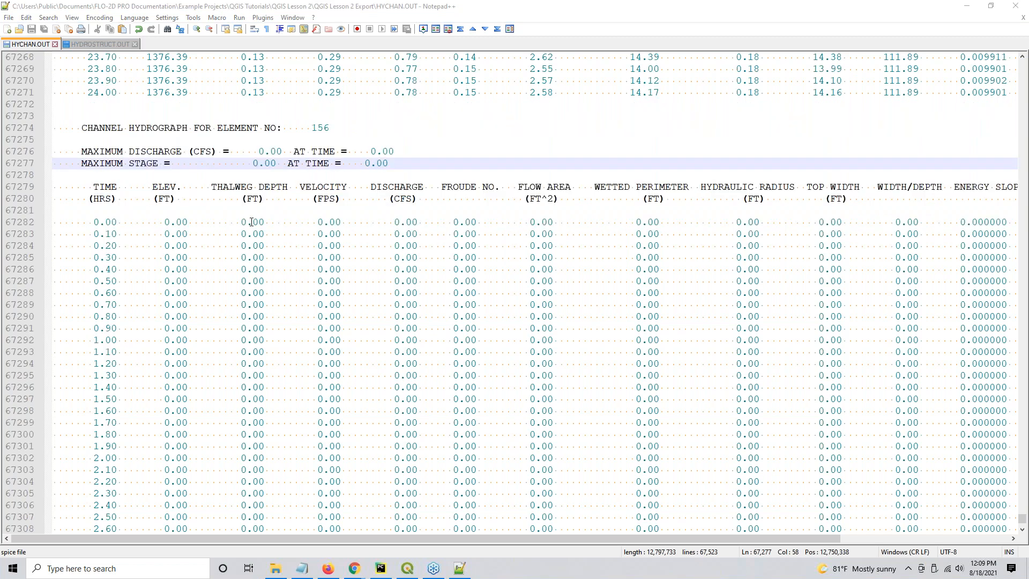
pyautogui.scroll(-2, 526, 283)
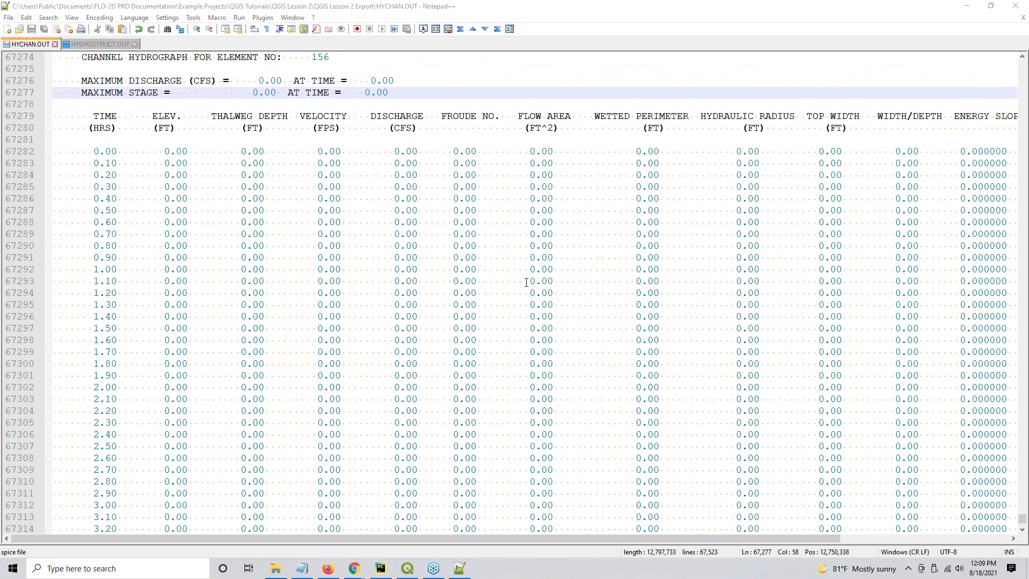
pyautogui.scroll(2, 511, 292)
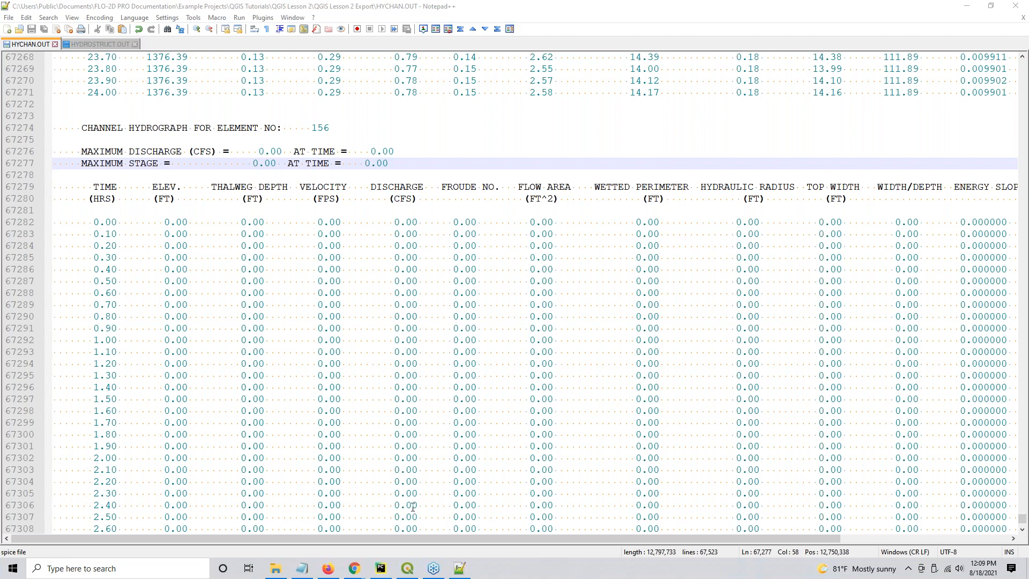
# Switch to Chrome, open the Module 10 - Advanced Channel Modeling page and skim its required data, video and procedure
pyautogui.moveTo(409, 572)
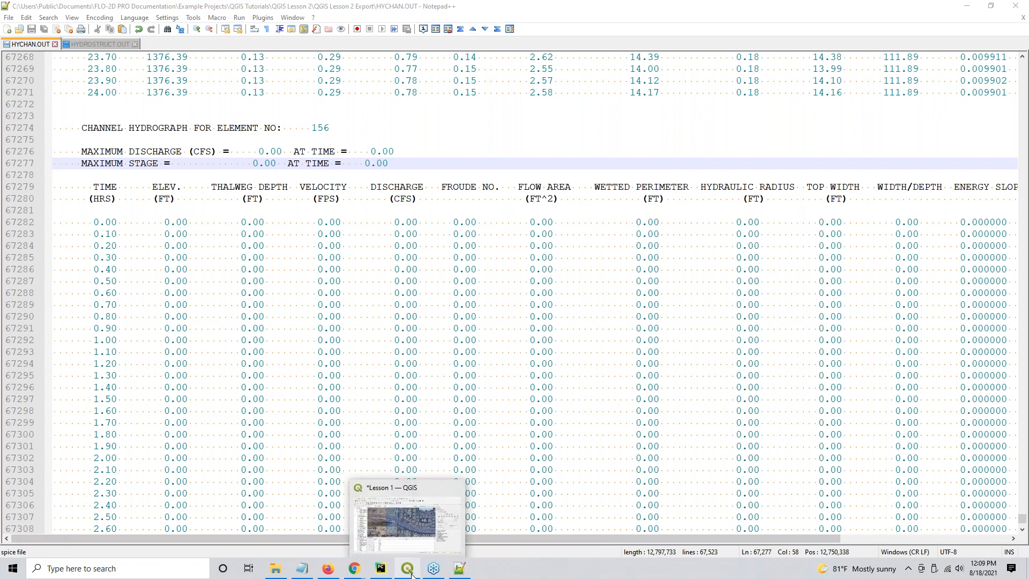
pyautogui.moveTo(354, 572)
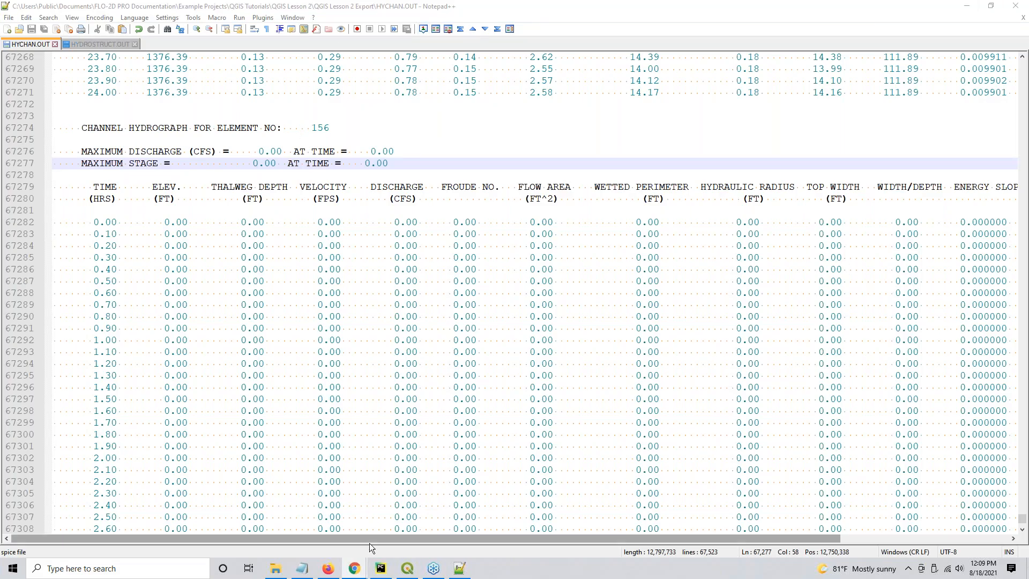
pyautogui.click(395, 522)
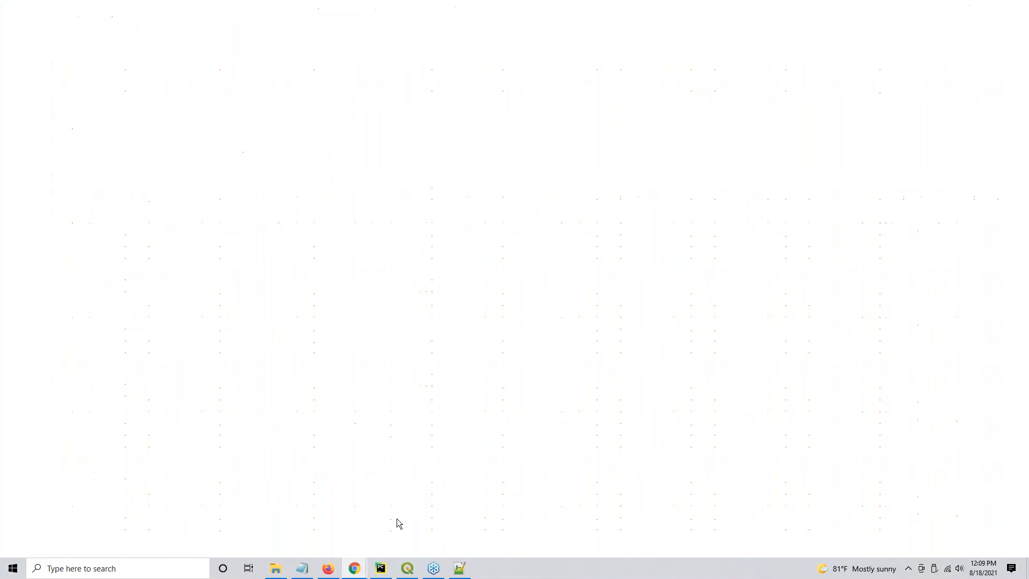
pyautogui.click(47, 10)
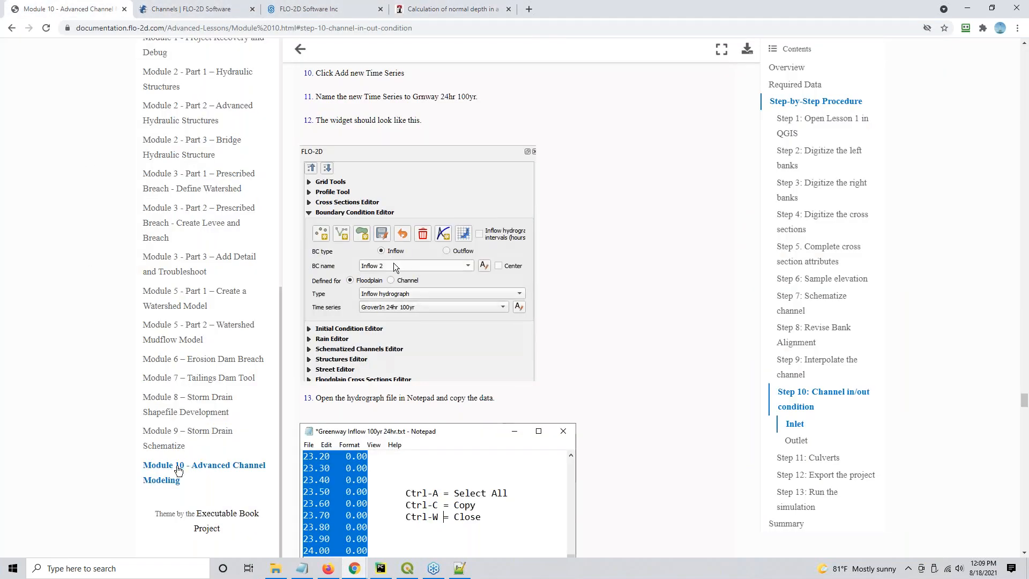
pyautogui.click(173, 470)
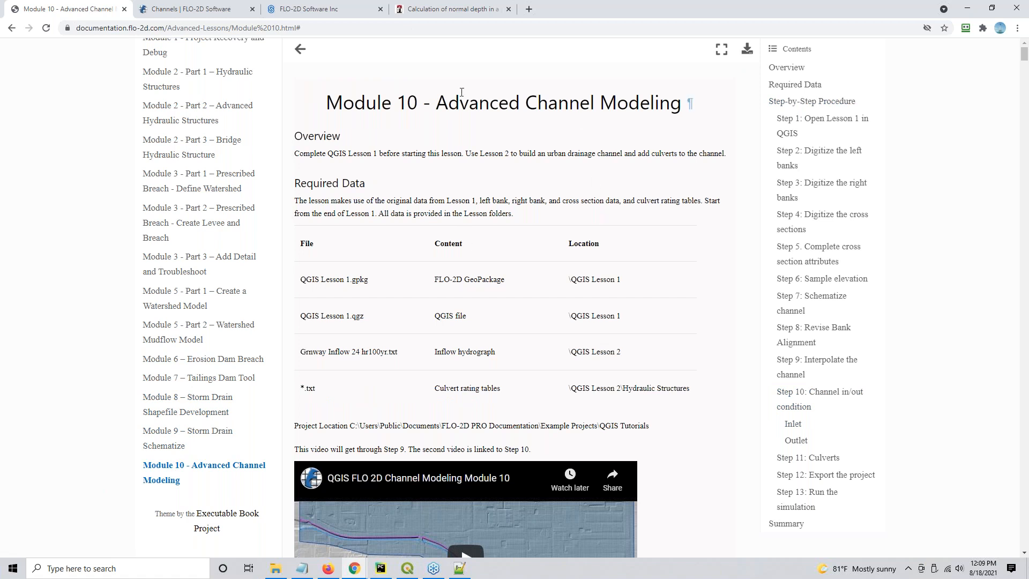
pyautogui.scroll(-1, 560, 336)
pyautogui.scroll(-4, 561, 339)
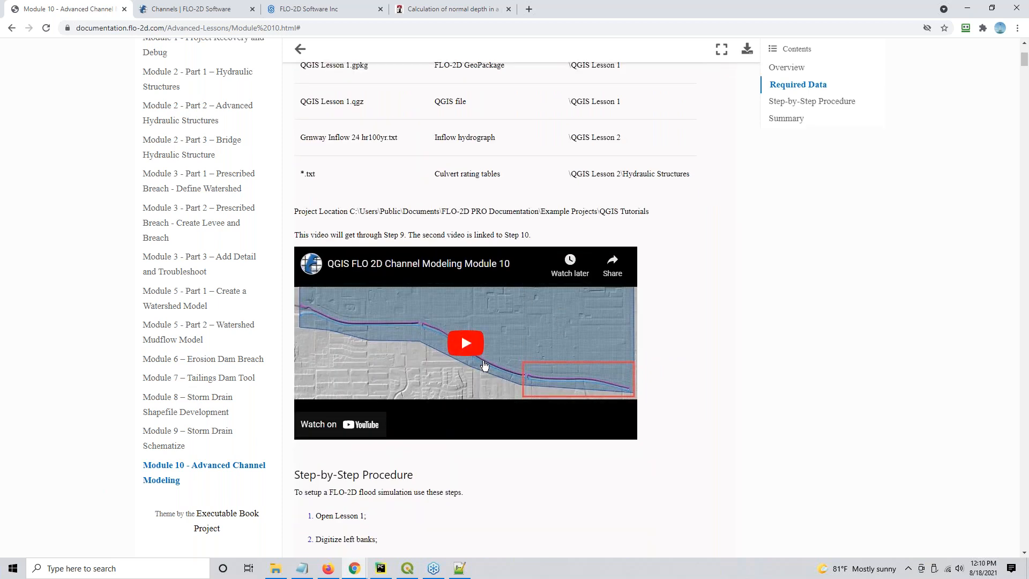
pyautogui.scroll(-8, 478, 368)
pyautogui.scroll(-9, 477, 368)
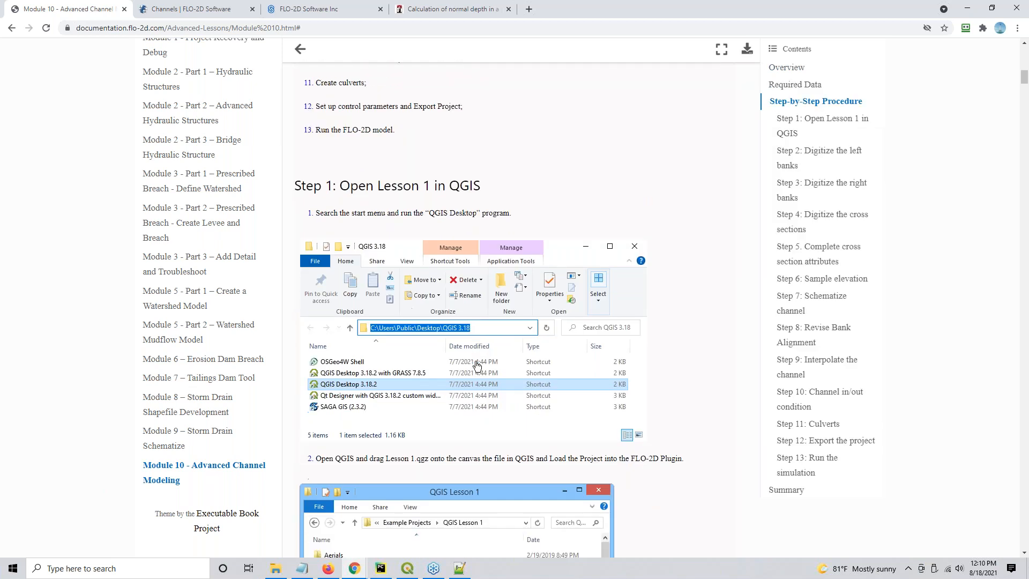
# Go to Step 10: Channel in/out condition and copy the text of its placeholder video line
pyautogui.click(801, 401)
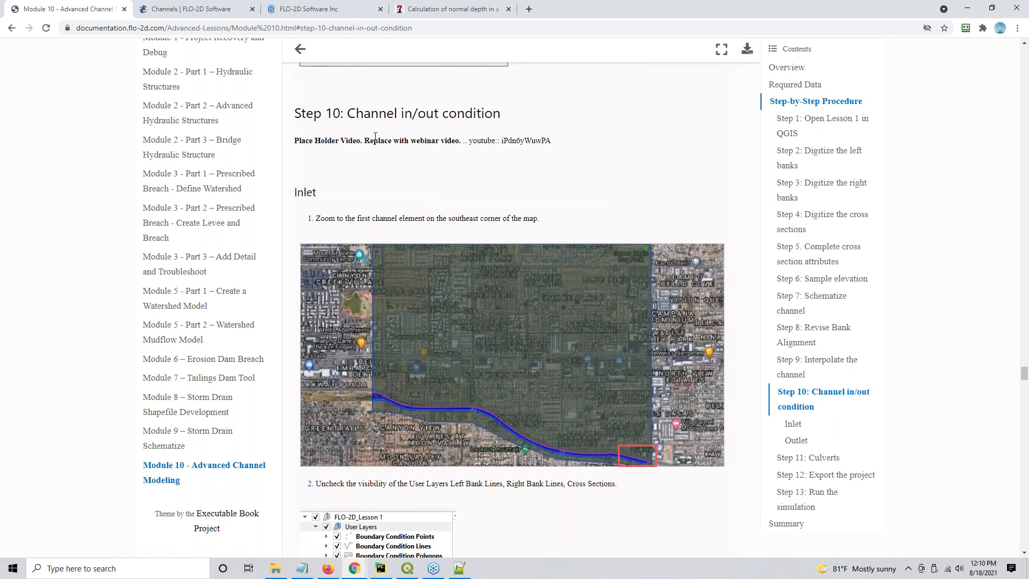
pyautogui.moveTo(374, 140); pyautogui.dragTo(585, 138)
pyautogui.hotkey('ctrl', 'c')
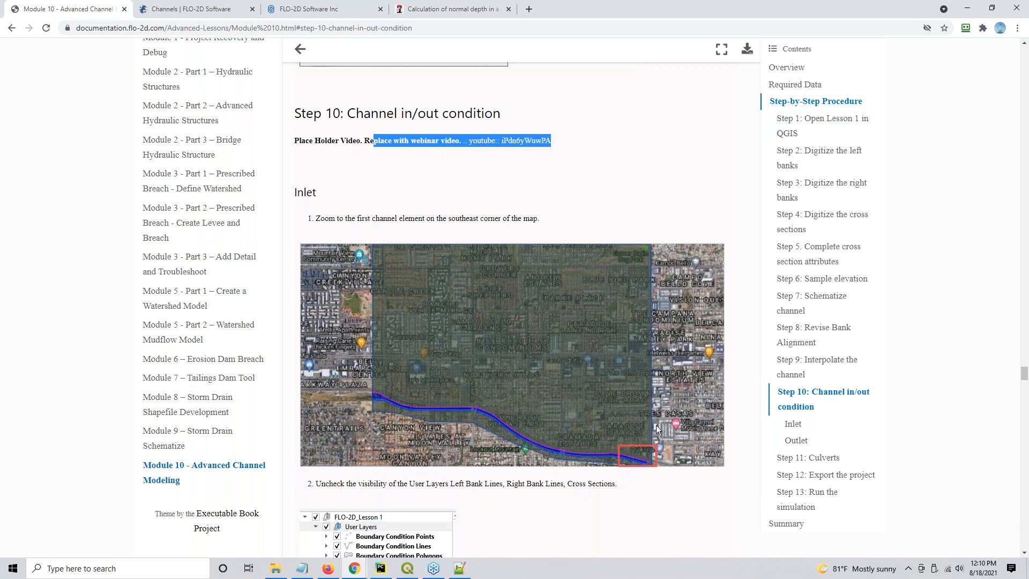
# View the Module 10 Summary section, and open the FLO-2D Setup page of the tutorials documentation
pyautogui.click(788, 523)
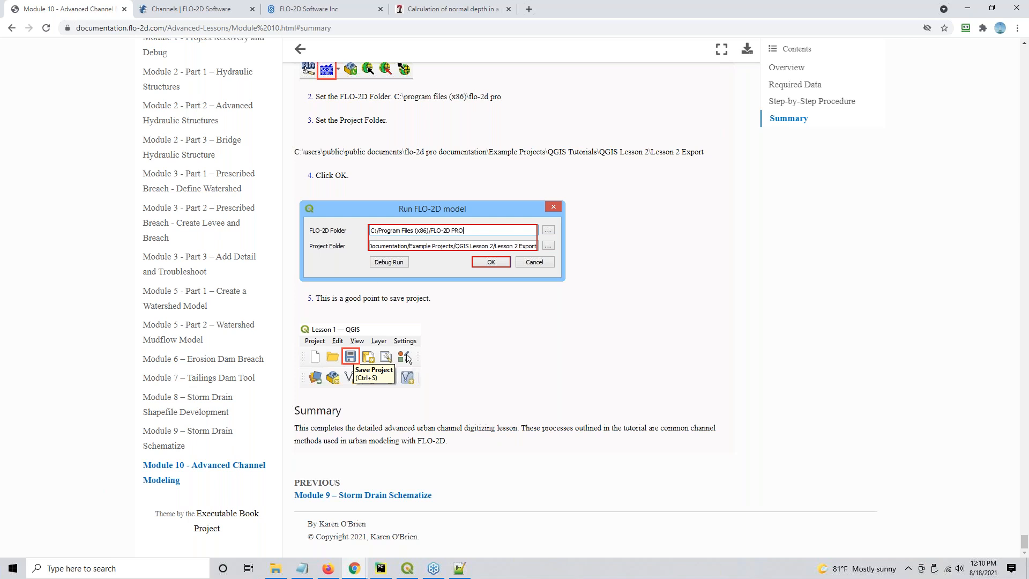
pyautogui.scroll(9, 193, 273)
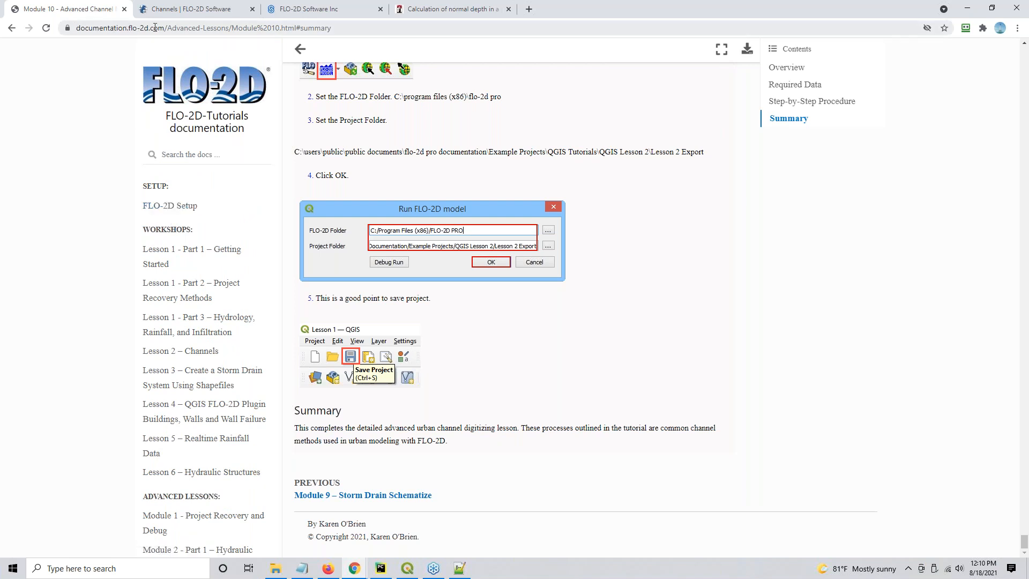
pyautogui.click(173, 206)
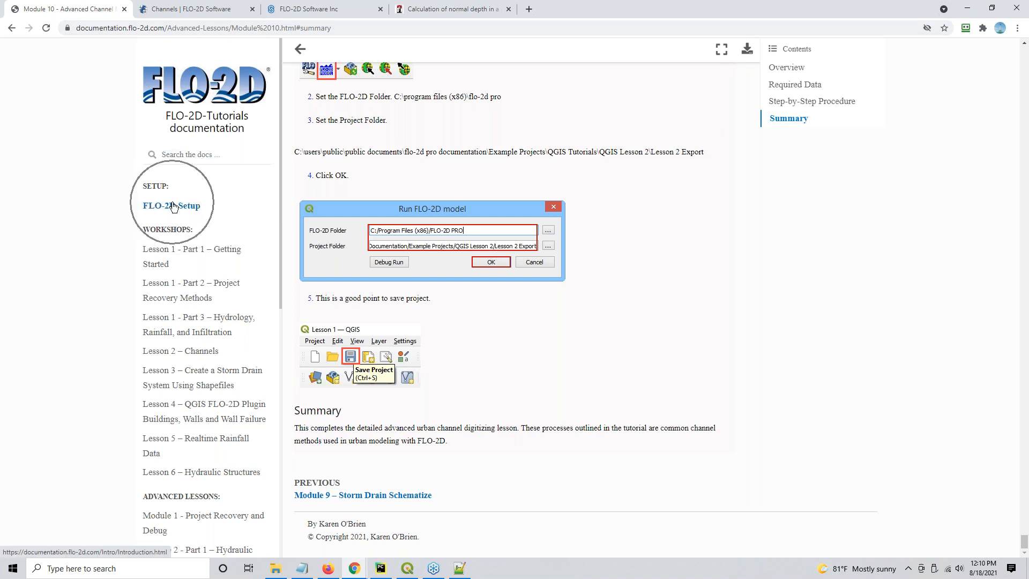